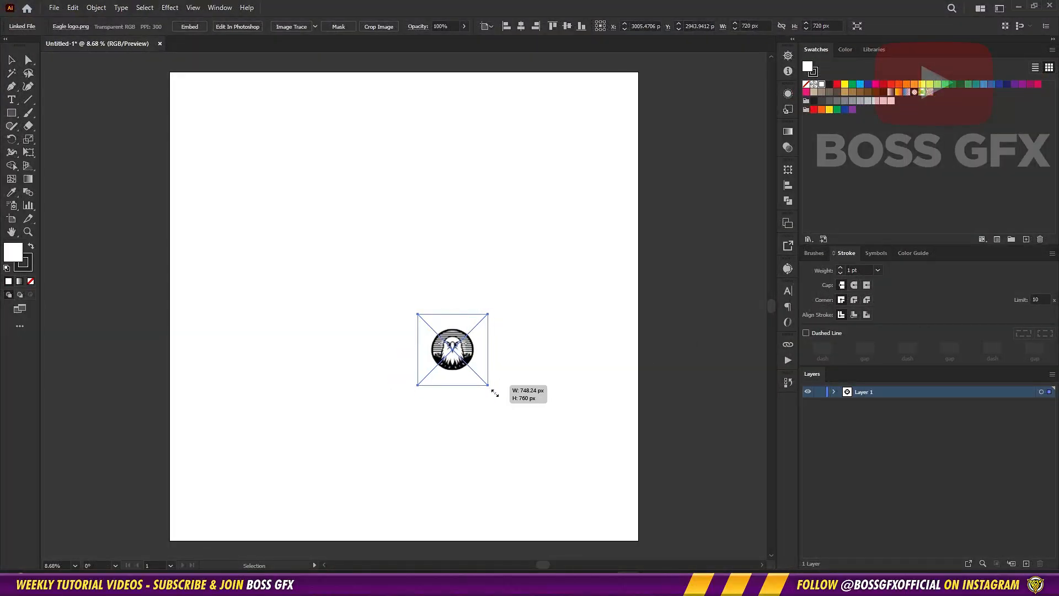
Step: Scale the placed eagle logo to 5000 × 5000 px and centre it on the artboard
left_click_drag(494, 390, 548, 338)
left_click_drag(652, 488, 682, 518)
left_click(518, 26)
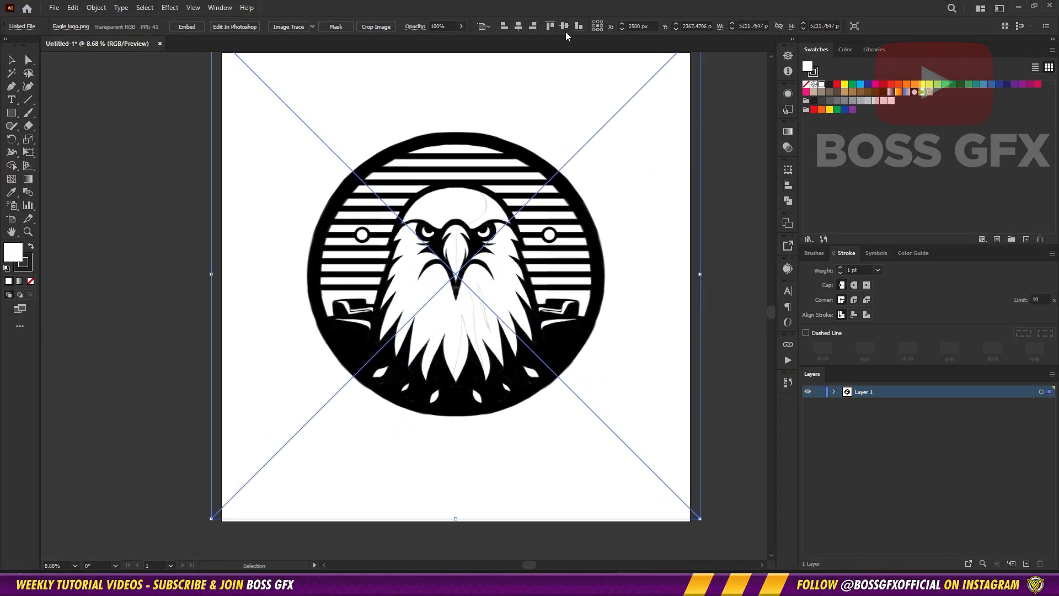
left_click(564, 26)
left_click_drag(684, 70, 676, 77)
Step: Embed the eagle image, then lower its opacity and lock it as a tracing template
left_click(189, 27)
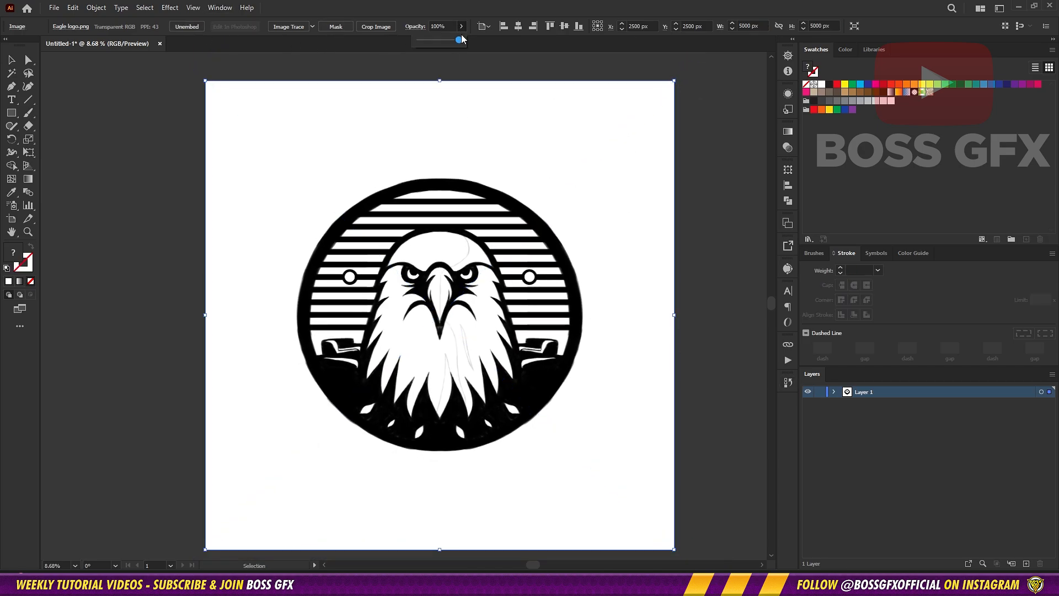
left_click_drag(460, 40, 441, 43)
key("ctrl+2")
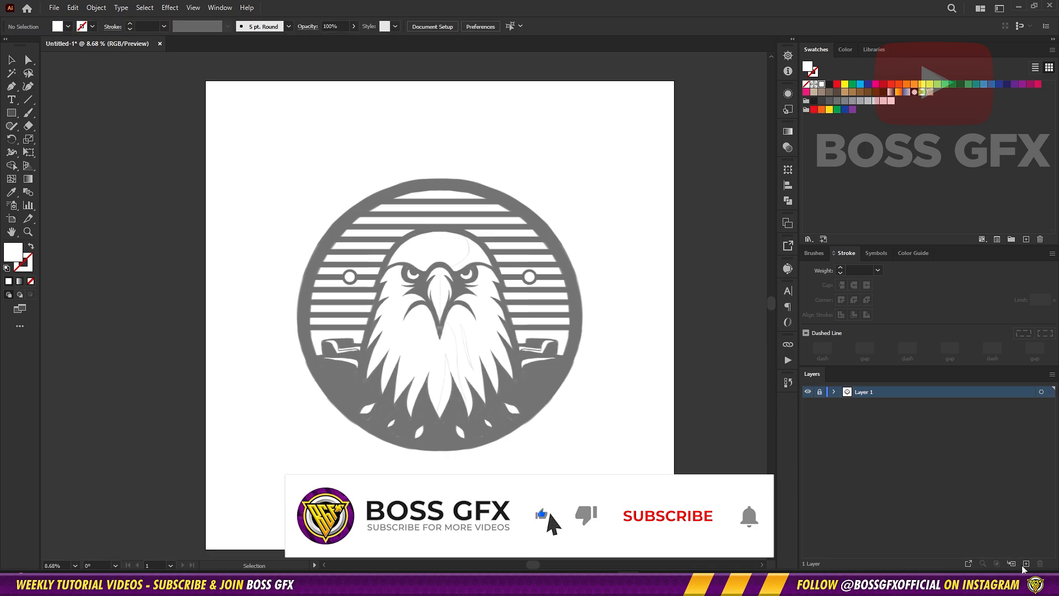
Step: On a new layer beneath the eagle image, draw a locked 5000 × 5000 px light grey background rectangle covering the artboard
key("ctrl+l")
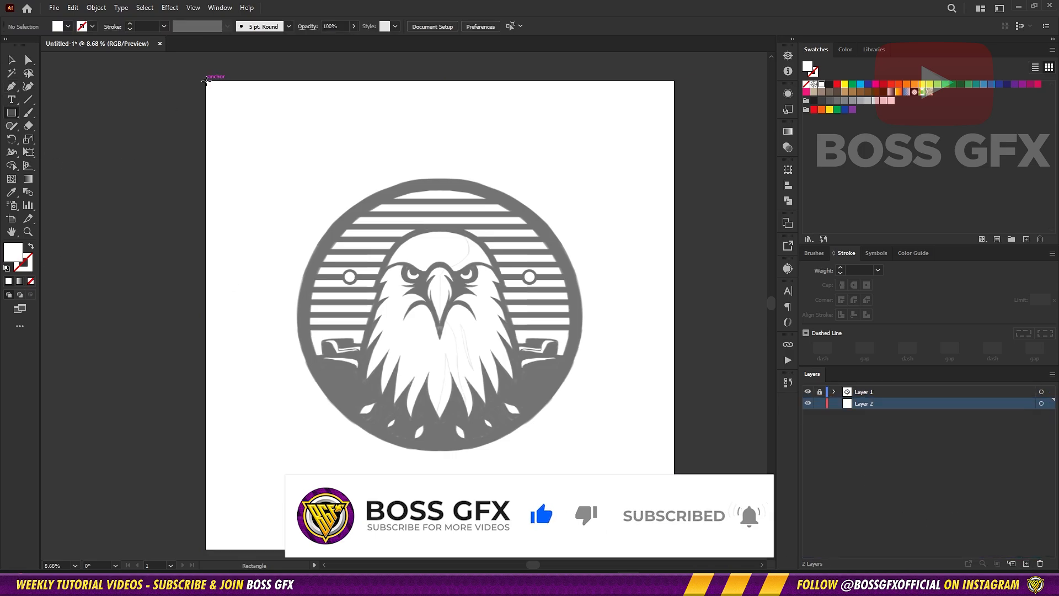
left_click_drag(205, 81, 673, 549)
left_click(853, 101)
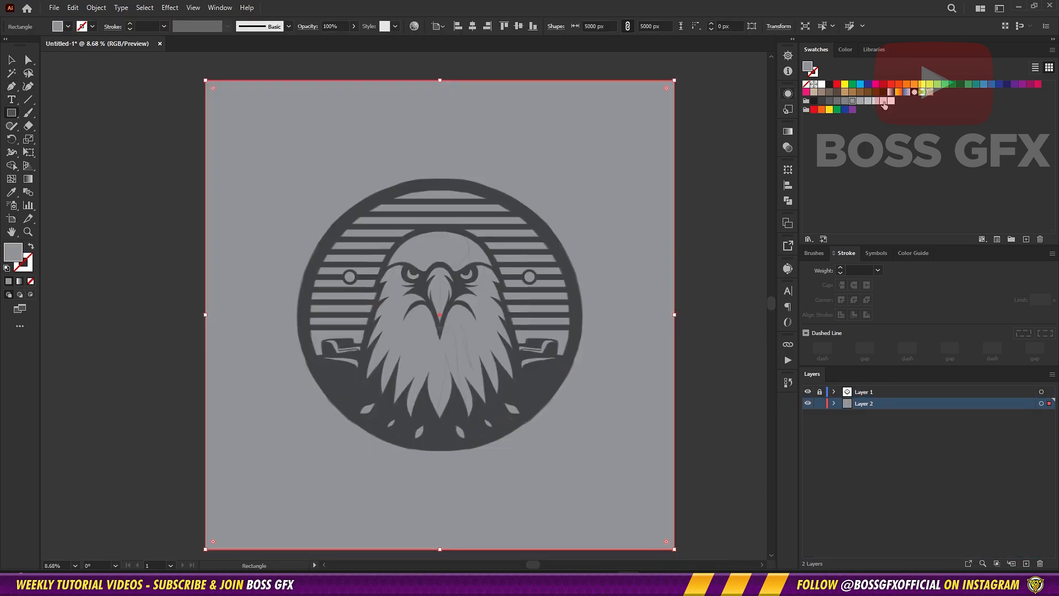
left_click(867, 101)
left_click(860, 101)
left_click(868, 100)
key("ctrl+2")
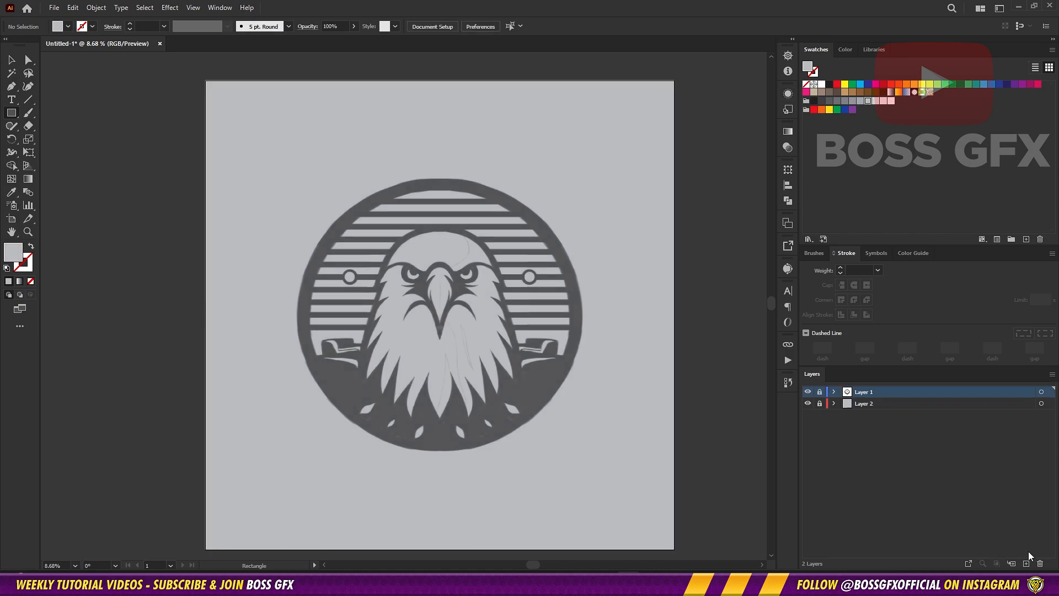
Step: Add a new layer above the eagle image and set the fill colour to black
left_click(1026, 563)
left_click_drag(455, 272, 461, 266)
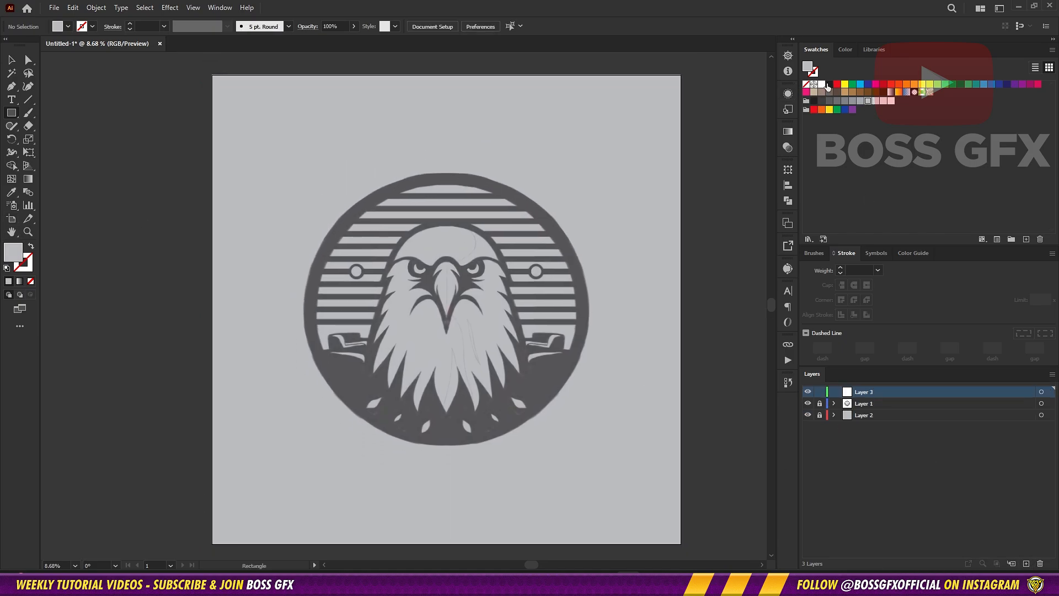
double_click(10, 257)
left_click(966, 187)
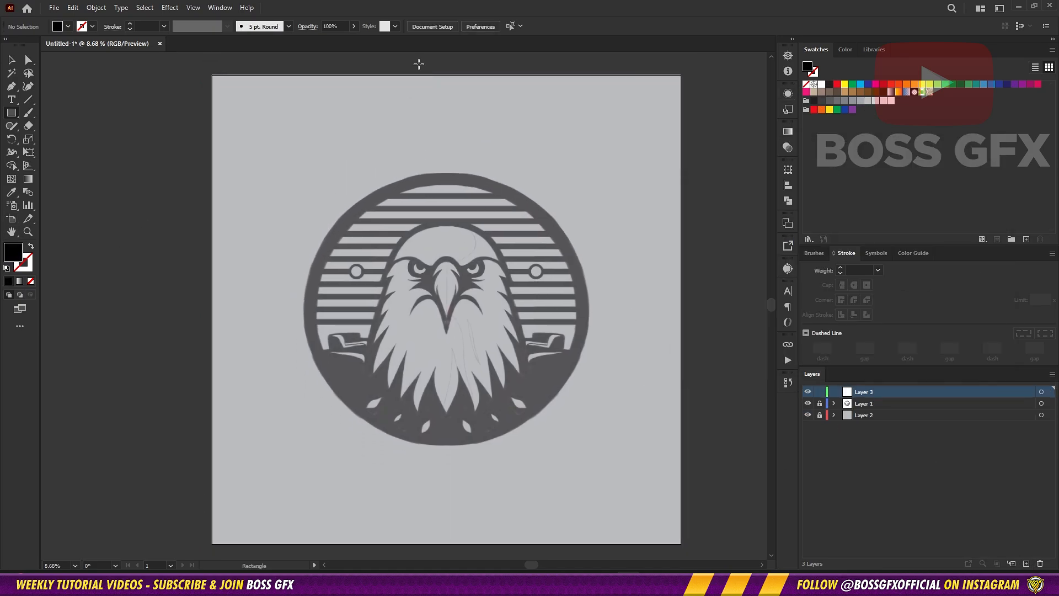
Step: Draw a straight vertical line about 5365 px long on Layer 3 and centre it on the artboard at 2500, 2500 px
left_click(452, 62)
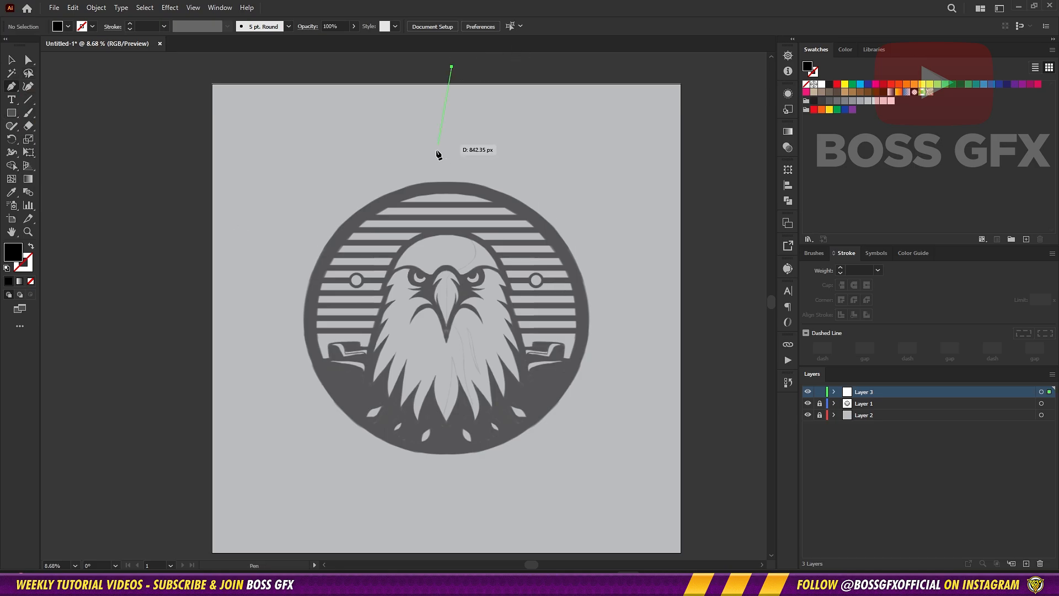
scroll(454, 496, "down", 1)
left_click(452, 528)
key("v")
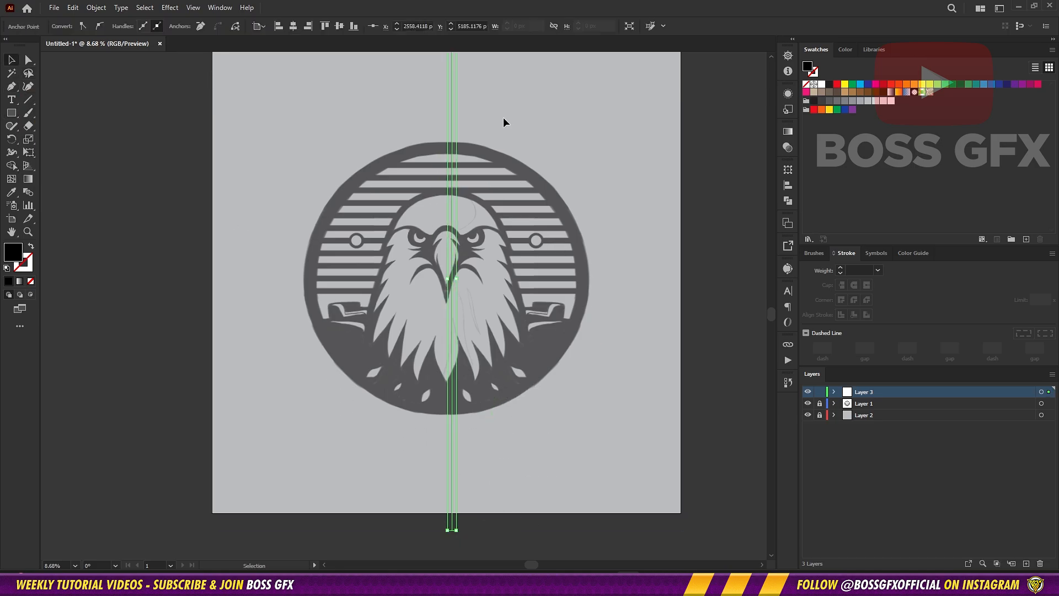
left_click(293, 26)
key("ctrl+minus")
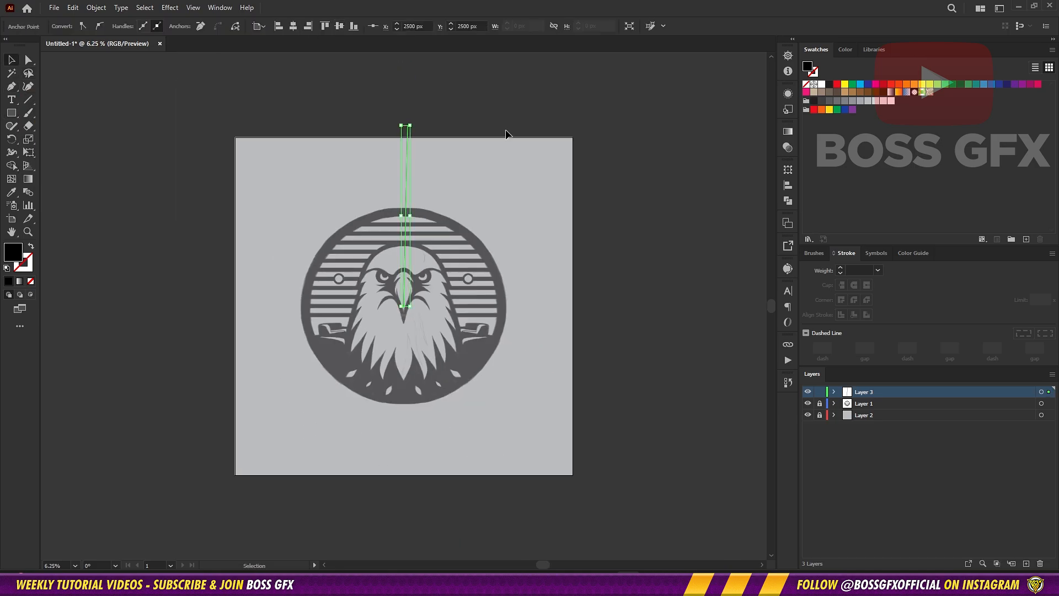
left_click(492, 288)
left_click(408, 221)
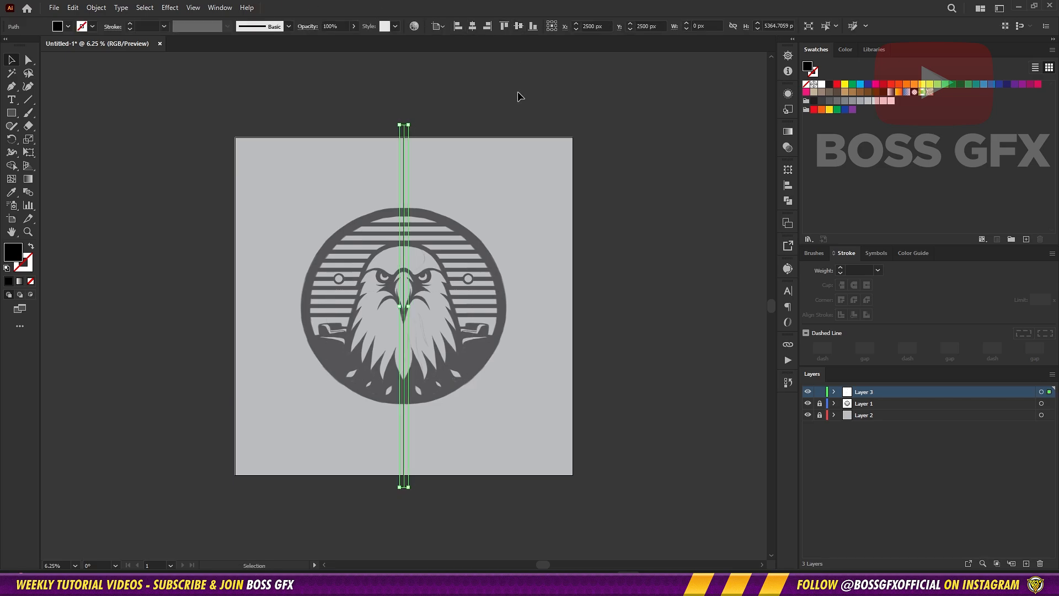
left_click(520, 121)
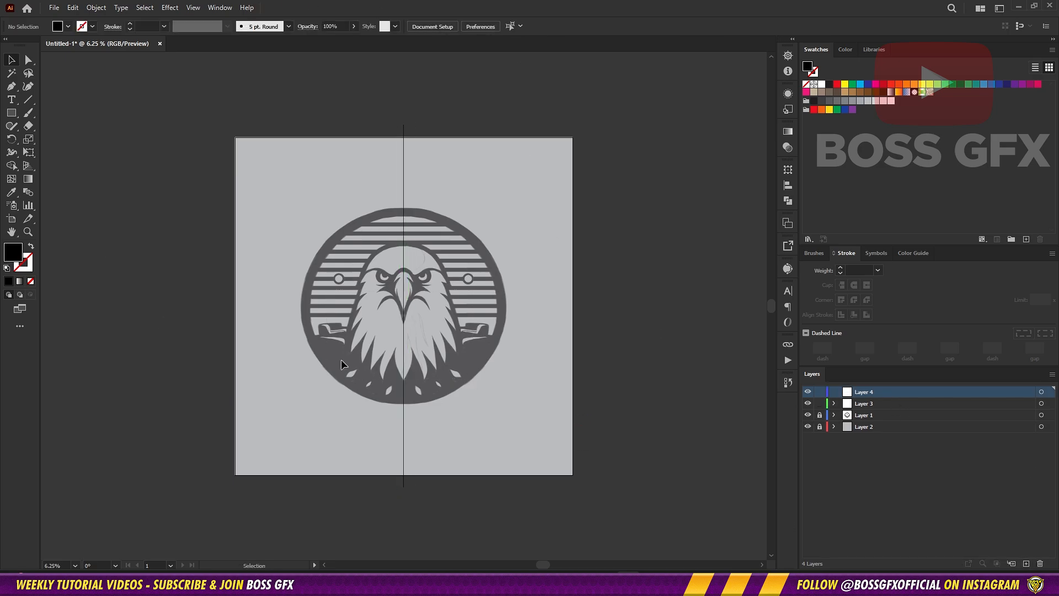
Step: On a new Layer 4, draw a straight horizontal line about 6520 px long and centre it on the artboard
left_click(650, 307, "shift")
key("v")
left_click(503, 329)
left_click(502, 308)
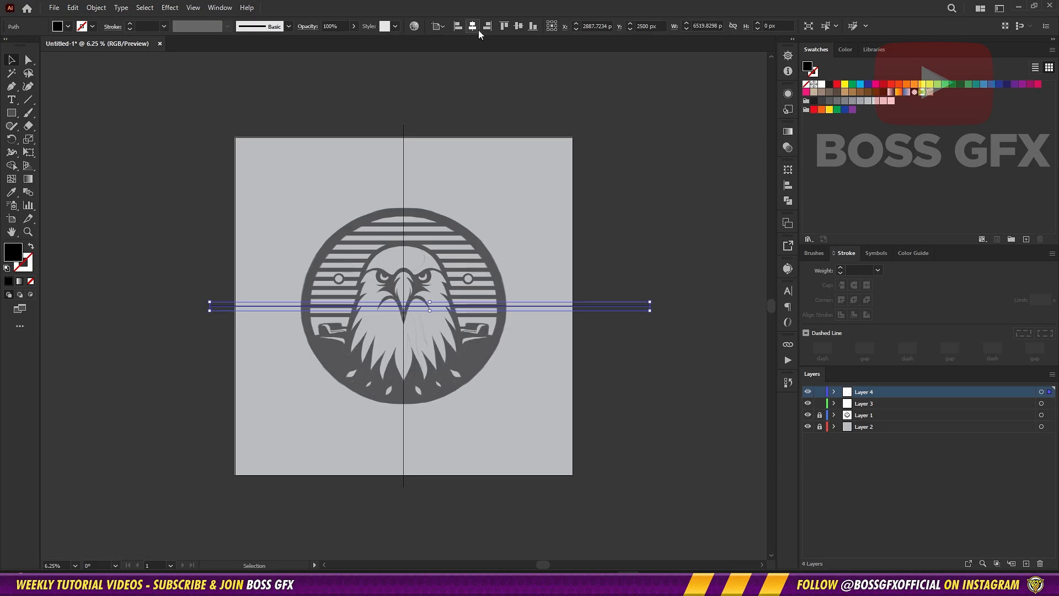
left_click(527, 201)
Step: Apply a Transform effect with Reflect X and a copy to the whole of Layer 4, and hide its horizontal line
left_click(1040, 391)
left_click(170, 7)
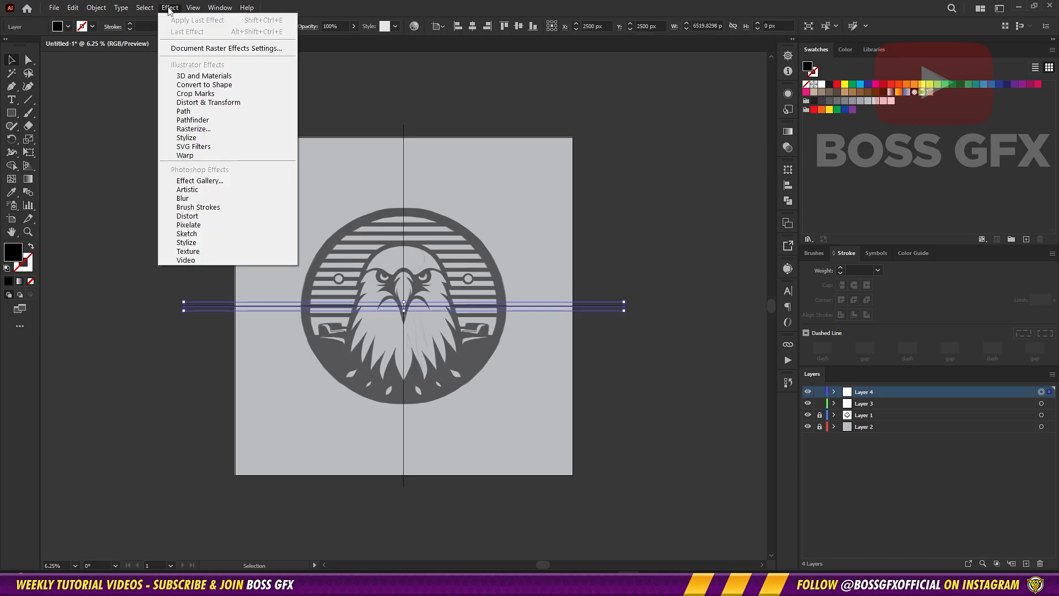
left_click(356, 139)
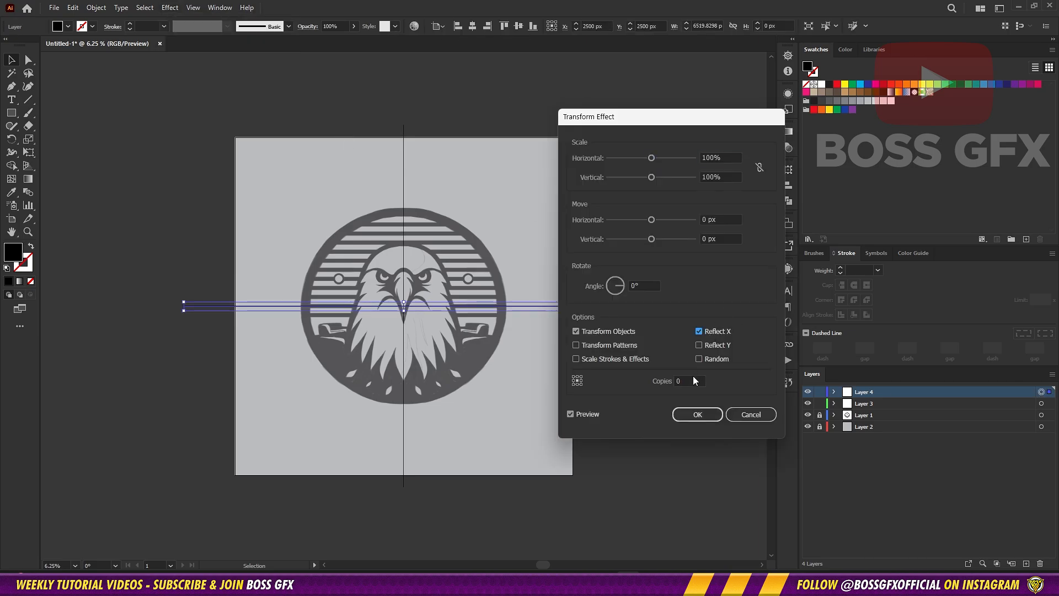
left_click(696, 416)
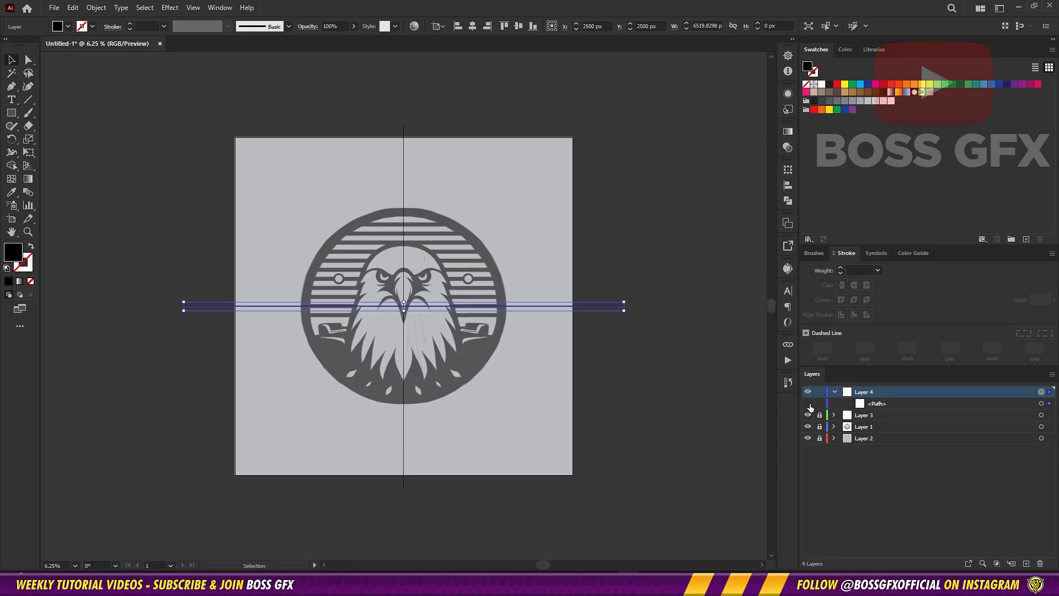
left_click(809, 405)
key("p")
key("ctrl+=")
left_click(495, 235)
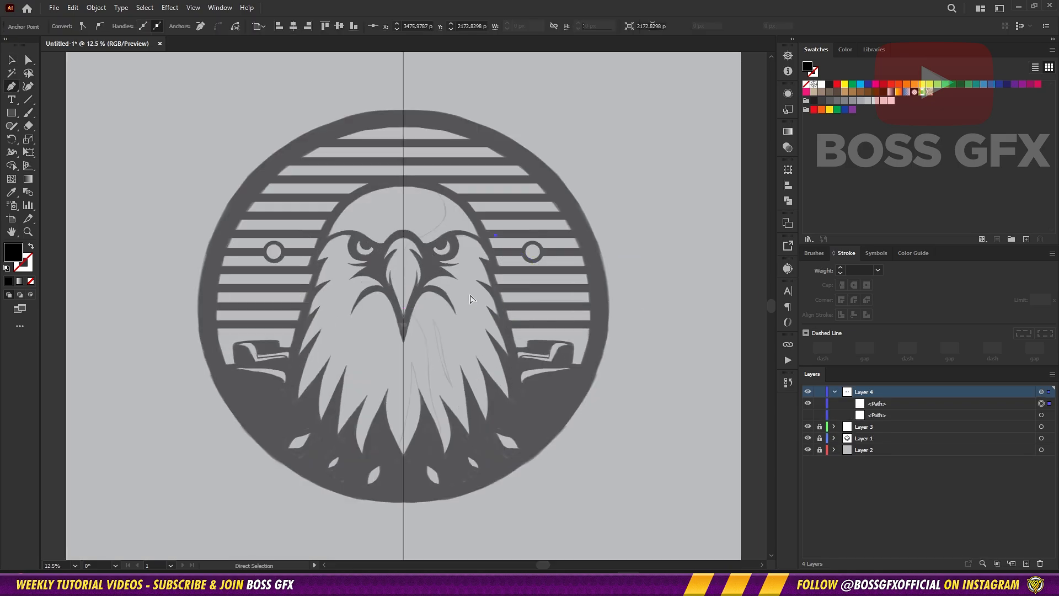
key("ctrl+z")
Step: Change Layer 4's highlight colour to green in its layer options
double_click(879, 397)
left_click(521, 267)
left_click(530, 256)
left_click(551, 350)
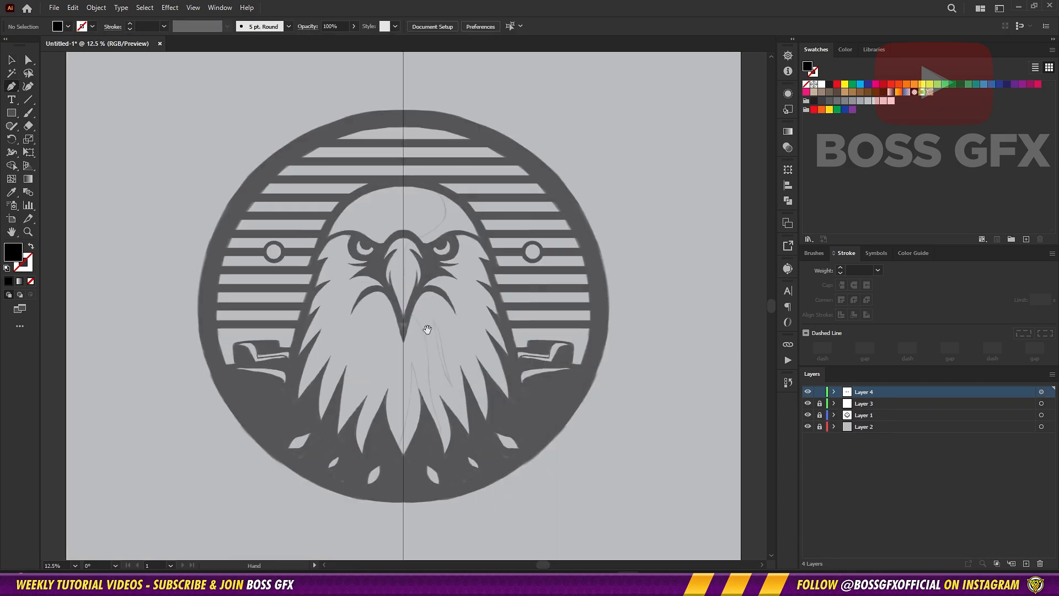
Step: Trace the beak's upper-left highlight with the Pen tool, from the centre line to the outer corner and back to the inner point
left_click_drag(428, 329, 486, 326)
key("ctrl+=")
key("ctrl+=")
key("ctrl+=")
key("ctrl+=")
key("ctrl+=")
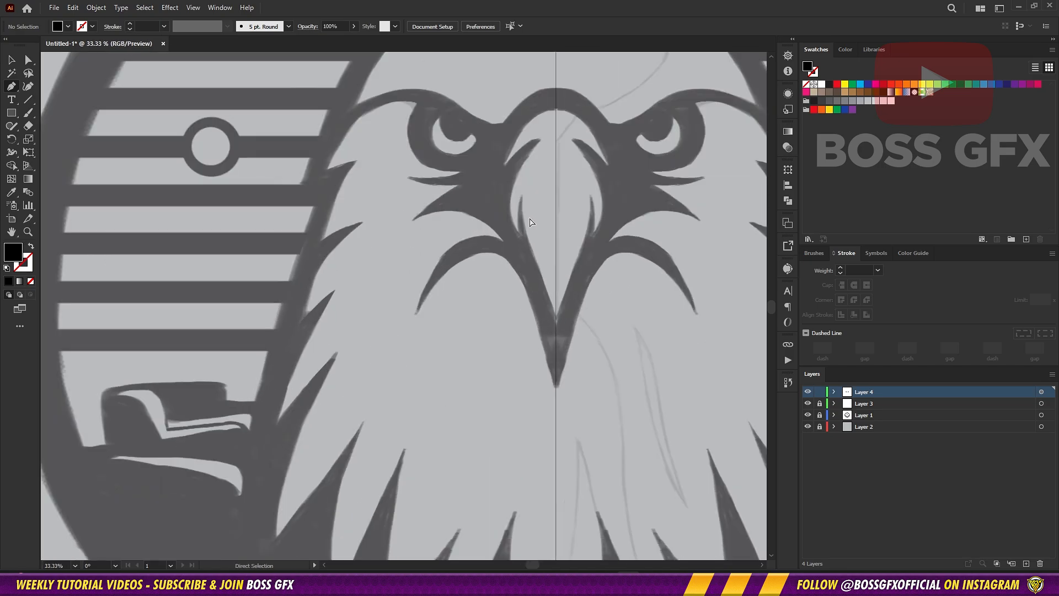
key("ctrl+=")
left_click_drag(567, 94, 579, 162)
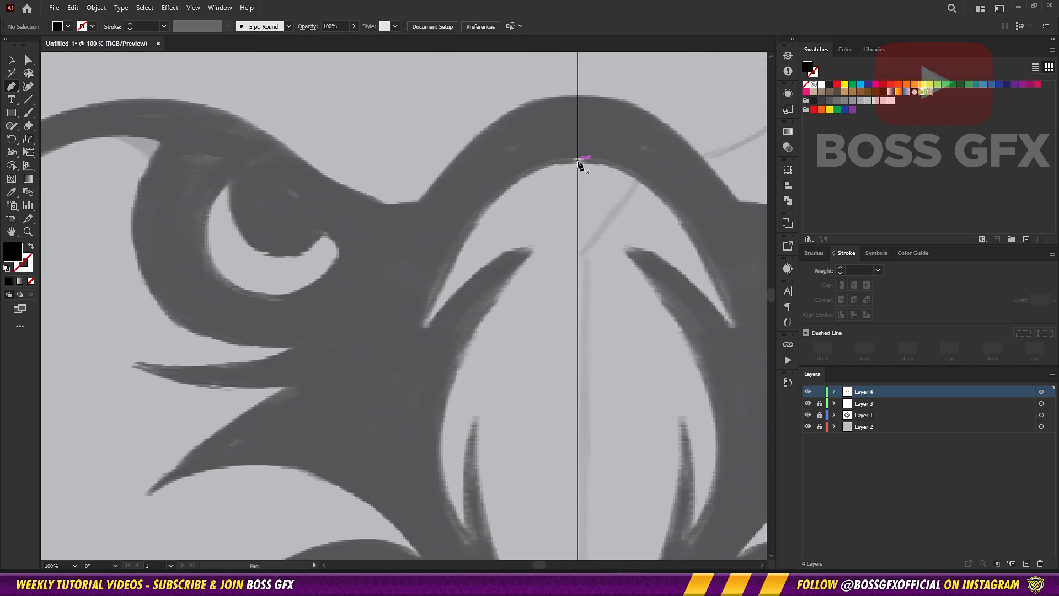
left_click_drag(423, 329, 370, 509)
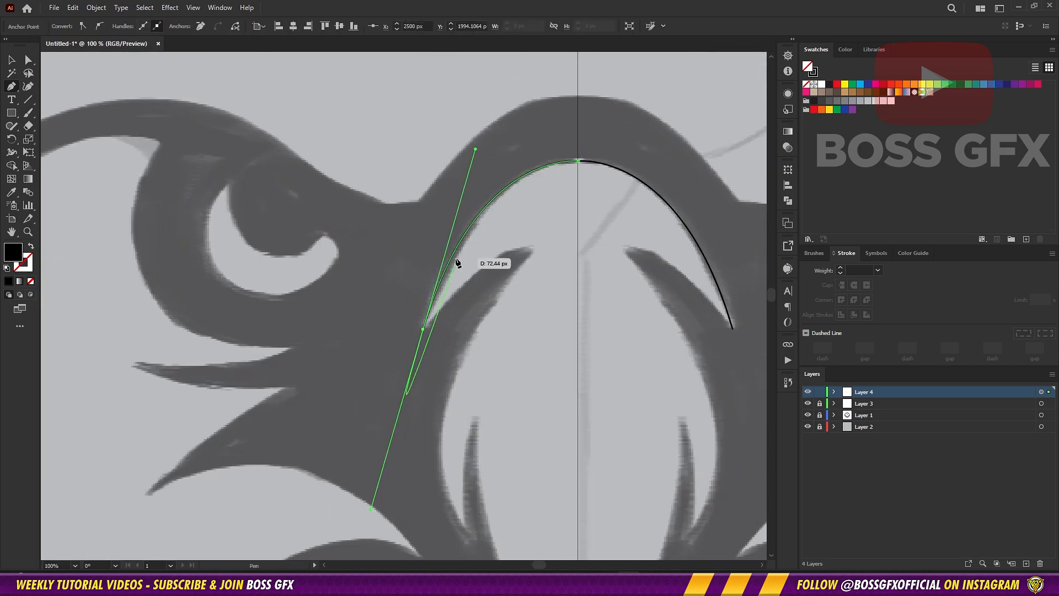
left_click(456, 258)
left_click_drag(458, 257, 457, 259)
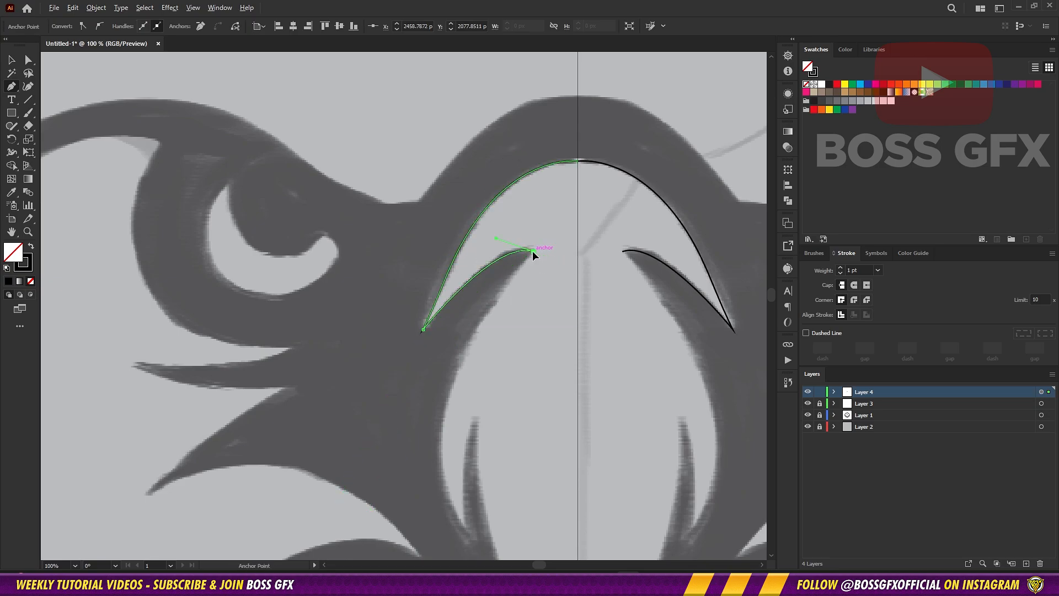
Step: Continue the Pen path down the beak's left side, around the thin notch and to the tip on the centre line
scroll(496, 276, "down", 5)
left_click_drag(521, 418, 524, 418)
left_click(440, 285)
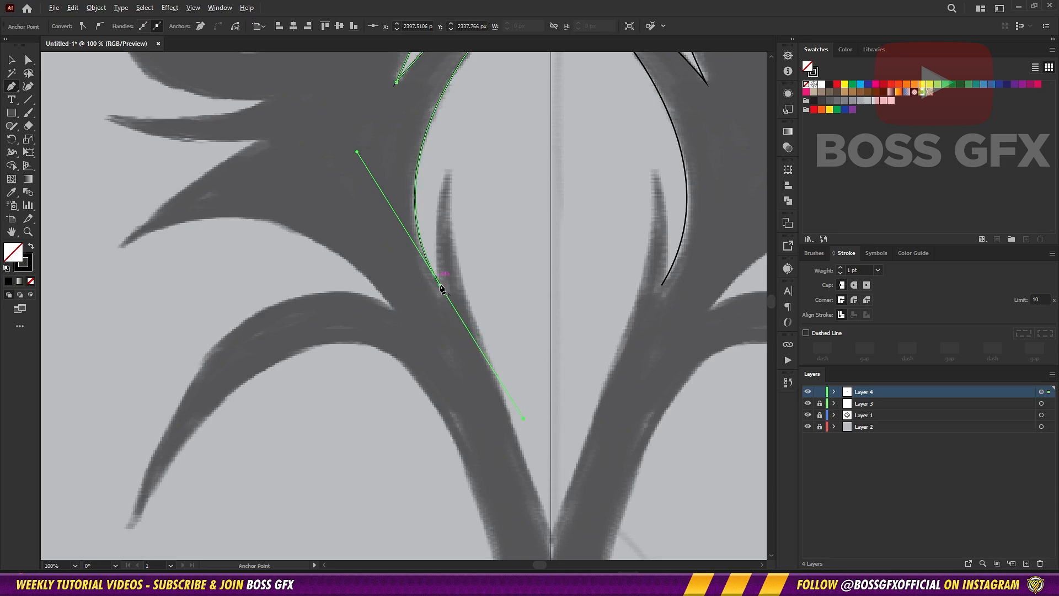
left_click_drag(472, 131, 449, 171)
scroll(469, 248, "down", 4)
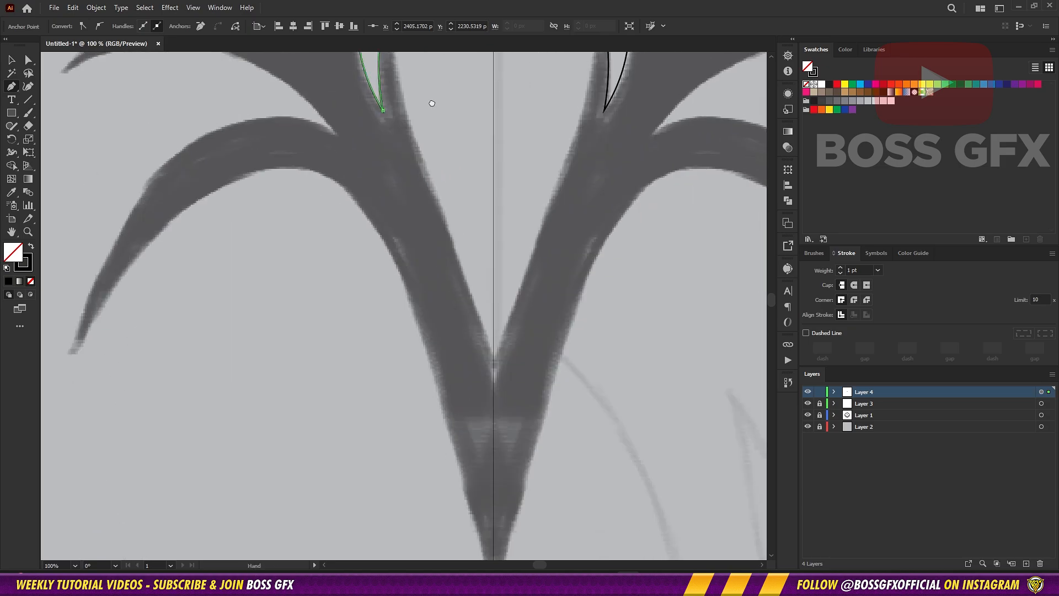
left_click(558, 524)
scroll(558, 524, "up", 3)
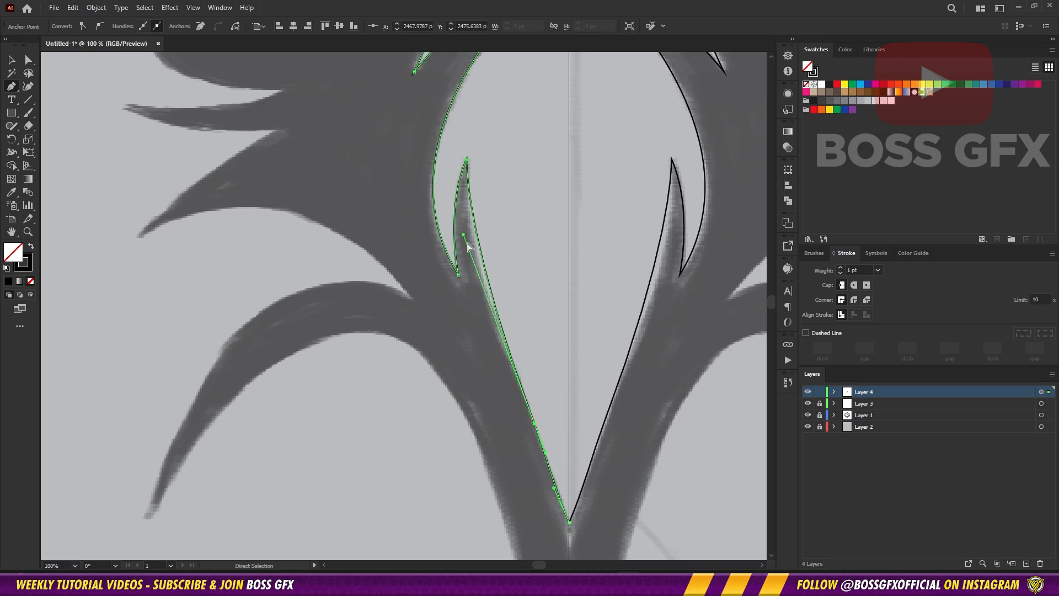
Step: Adjust the anchors and handles of the beak path's lower-left edge so the curve follows the sketch from notch to tip
left_click_drag(456, 263, 456, 266)
key("ctrl+z")
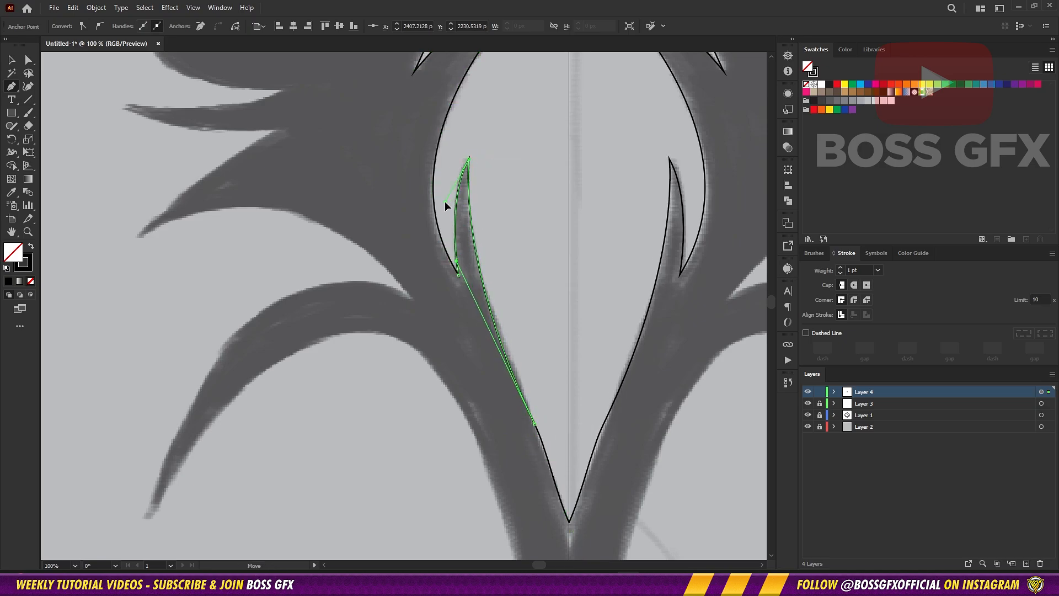
key("ctrl+shift+z")
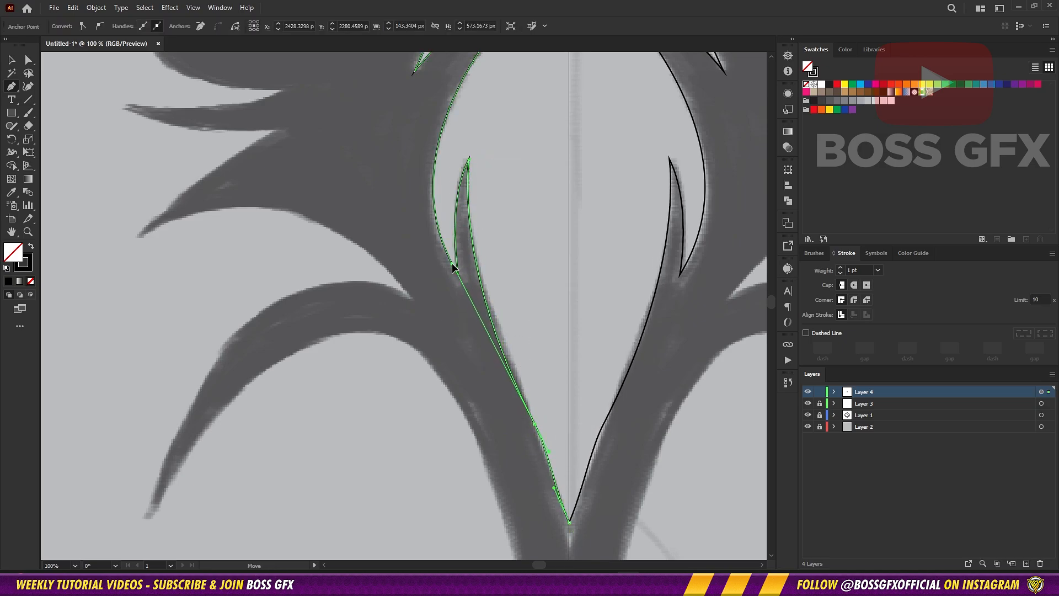
scroll(482, 376, "down", 3)
left_click_drag(530, 301, 523, 287)
scroll(522, 226, "up", 3)
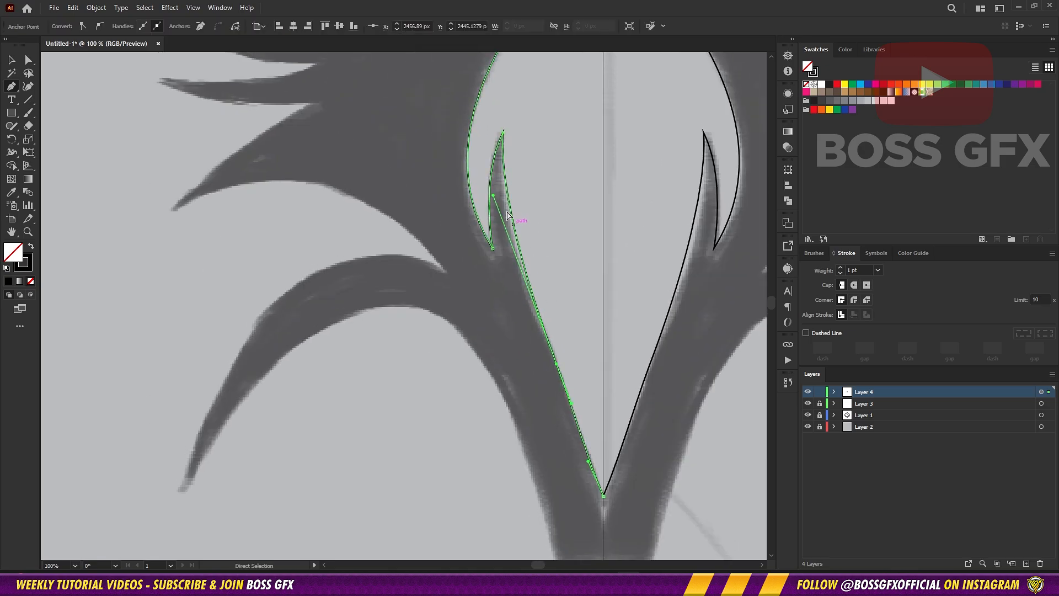
left_click(516, 362)
left_click_drag(489, 213, 496, 231)
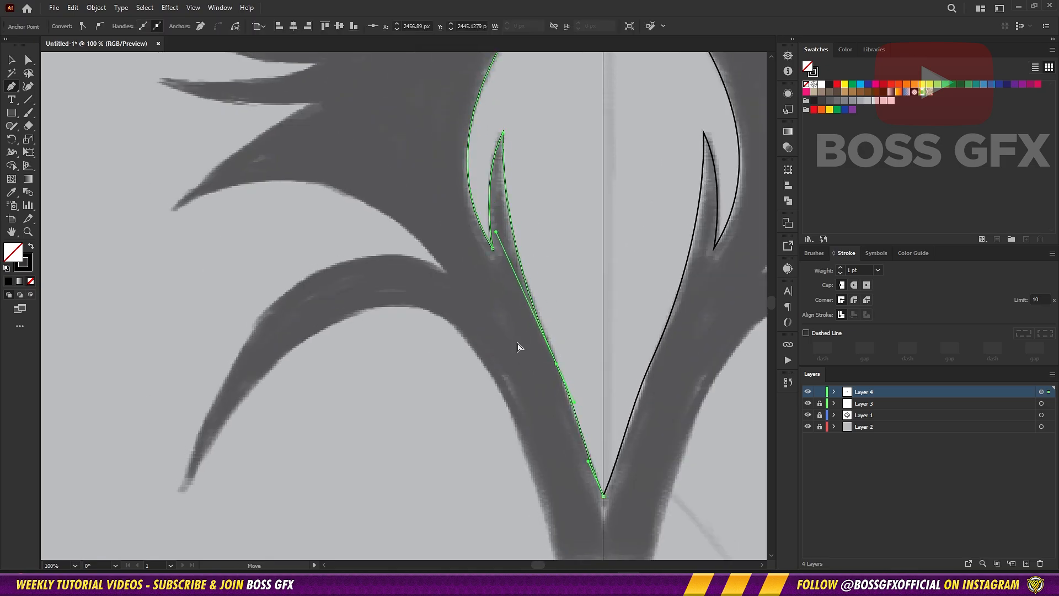
left_click(530, 432, "ctrl")
Step: Refine the curves of the beak path's upper-left highlight and swap the outline's black stroke for a solid black fill
scroll(538, 414, "up", 7)
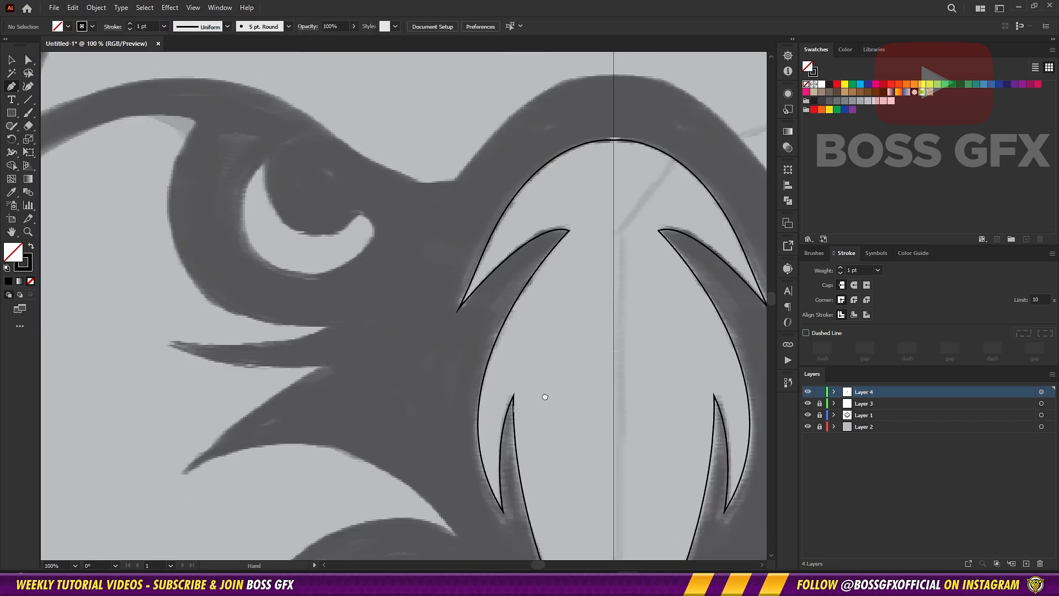
left_click(460, 319, "ctrl")
left_click(501, 303, "ctrl")
scroll(501, 303, "down", 6)
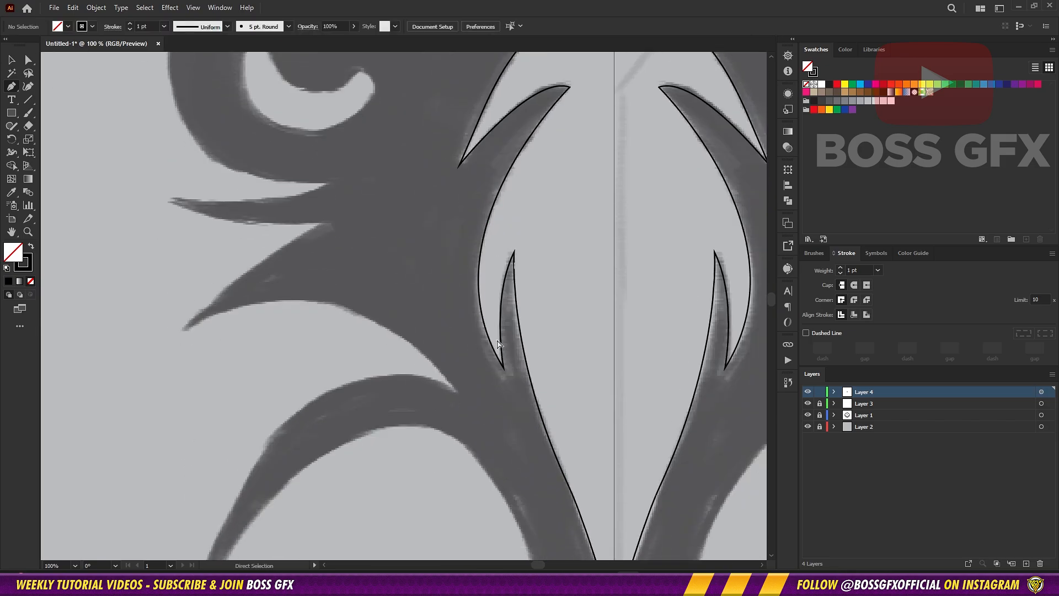
key("shift+x")
scroll(518, 281, "up", 5)
left_click(519, 281, "ctrl")
key("shift+x")
left_click_drag(581, 195, 574, 199)
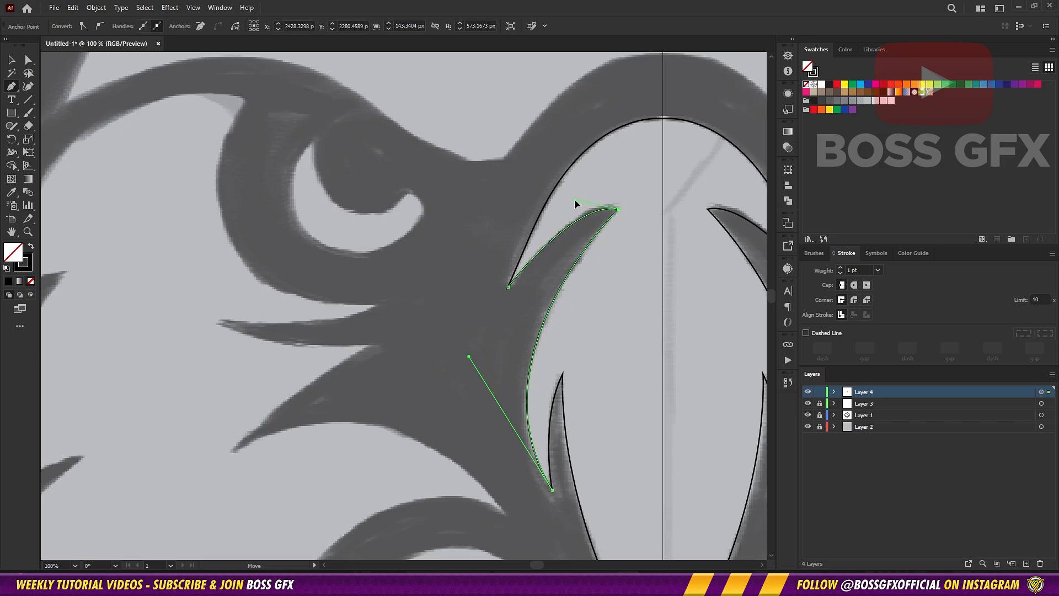
left_click(618, 208, "ctrl")
left_click(508, 287, "ctrl")
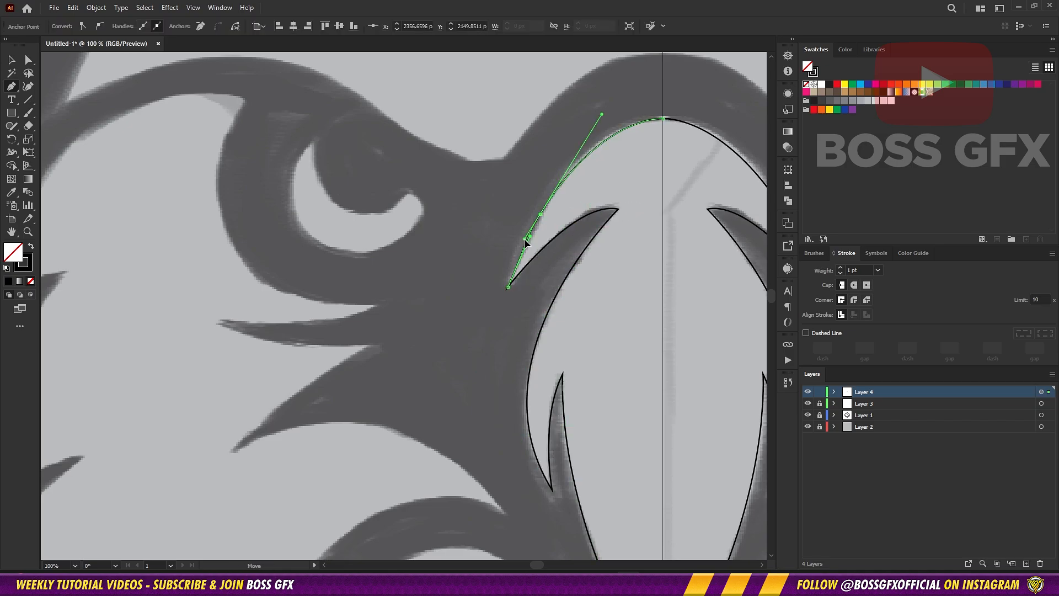
key("shift+x")
left_click(520, 371, "ctrl")
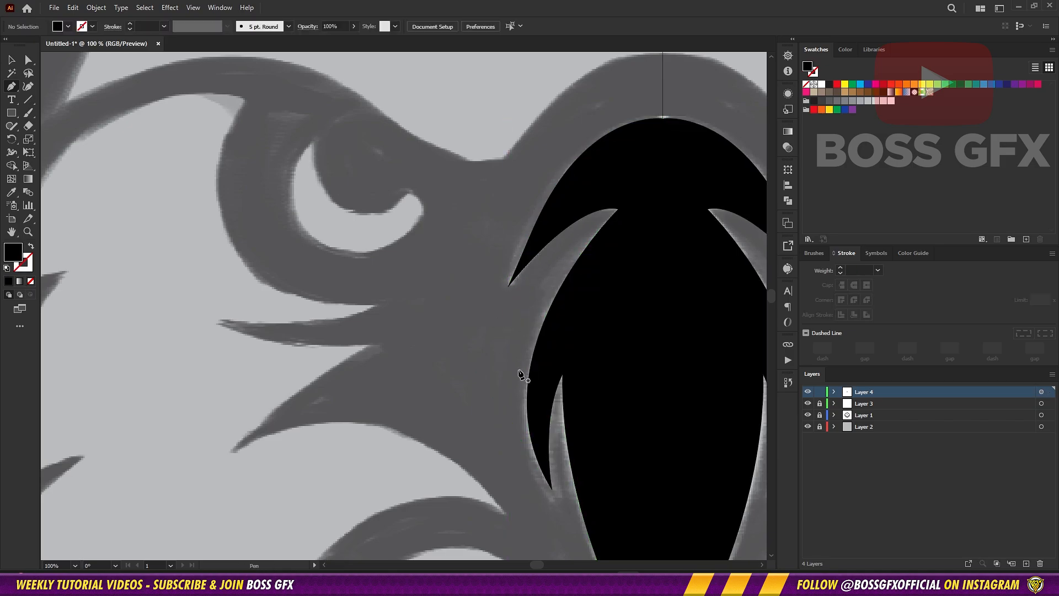
Step: Trace the crescent of the eagle's left eye with the Pen tool as a closed, black-filled shape
left_click_drag(520, 372, 573, 357)
left_click(484, 243)
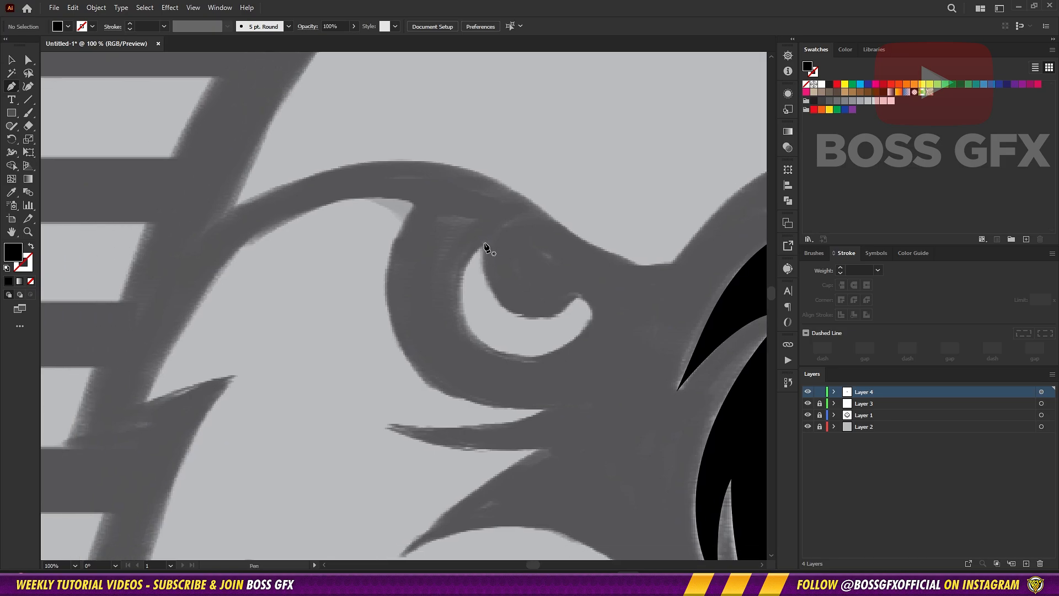
left_click_drag(578, 293, 658, 241)
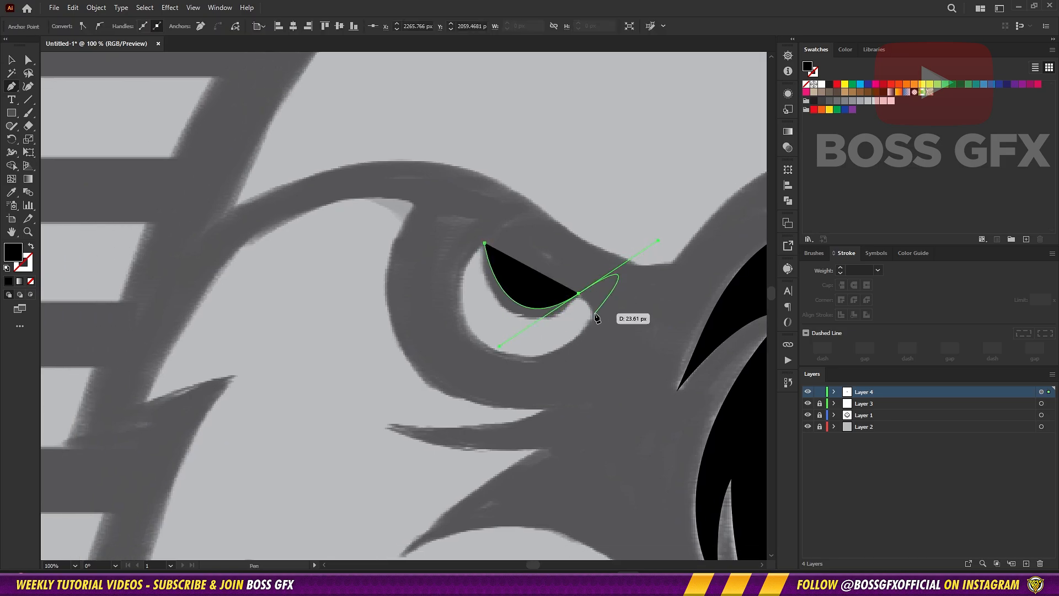
key("ctrl+z")
mouse_move(539, 321)
left_mouse_down()
mouse_move(524, 270)
mouse_move(560, 265)
mouse_move(467, 270)
left_mouse_up()
left_click(566, 245)
key("shift+x")
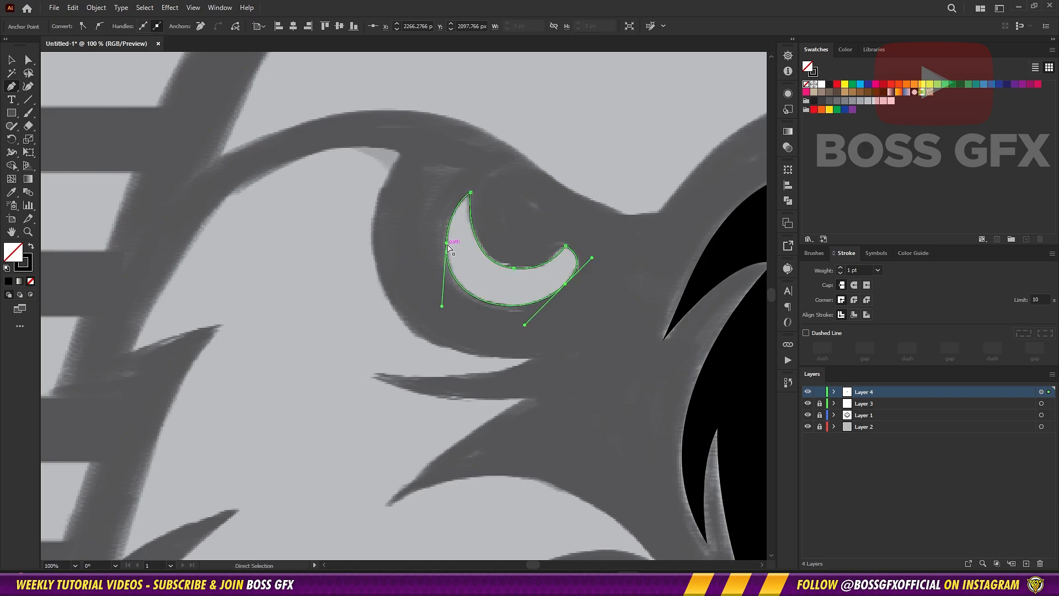
key("shift+x")
Step: Adjust the eye crescent's inner curve and its rounded lower-right end to follow the sketch, then restore its black fill
scroll(539, 334, "up", 1)
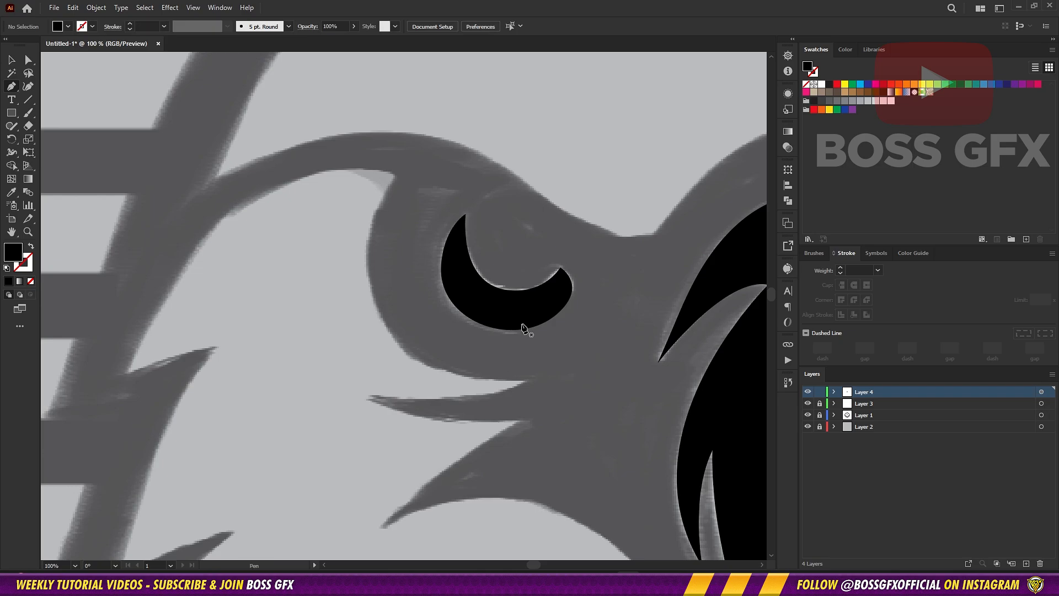
left_click(507, 289)
key("shift+x")
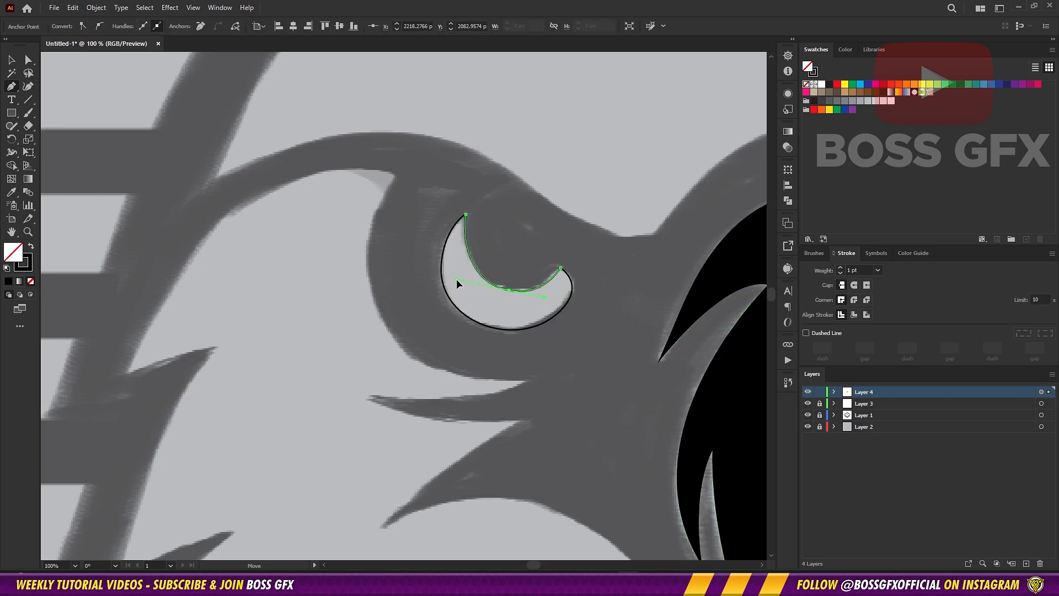
left_click_drag(560, 310, 514, 350)
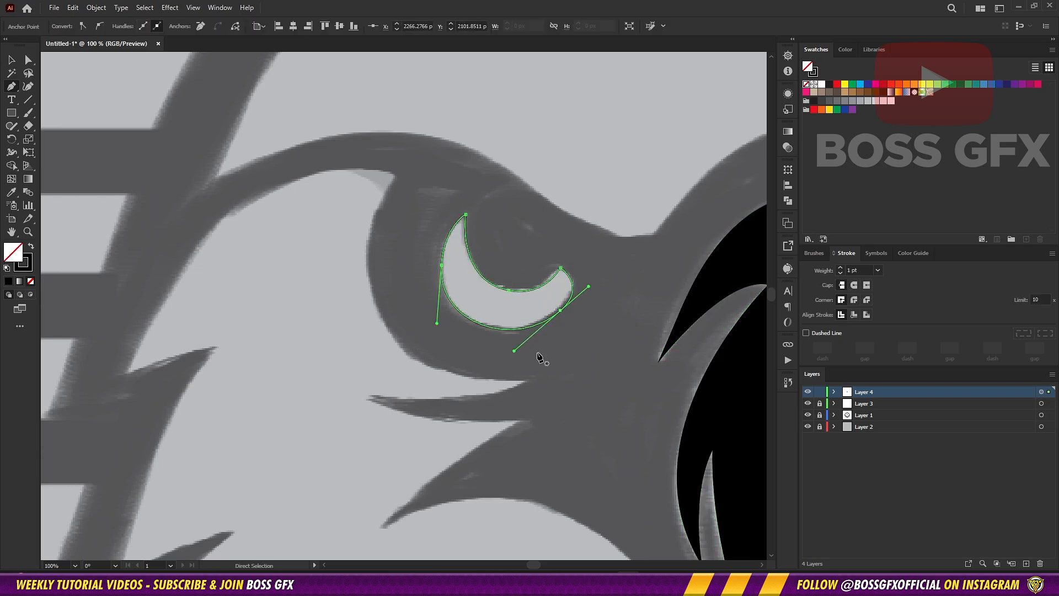
key("shift+x")
left_click(557, 346, "ctrl")
left_click(570, 307, "ctrl")
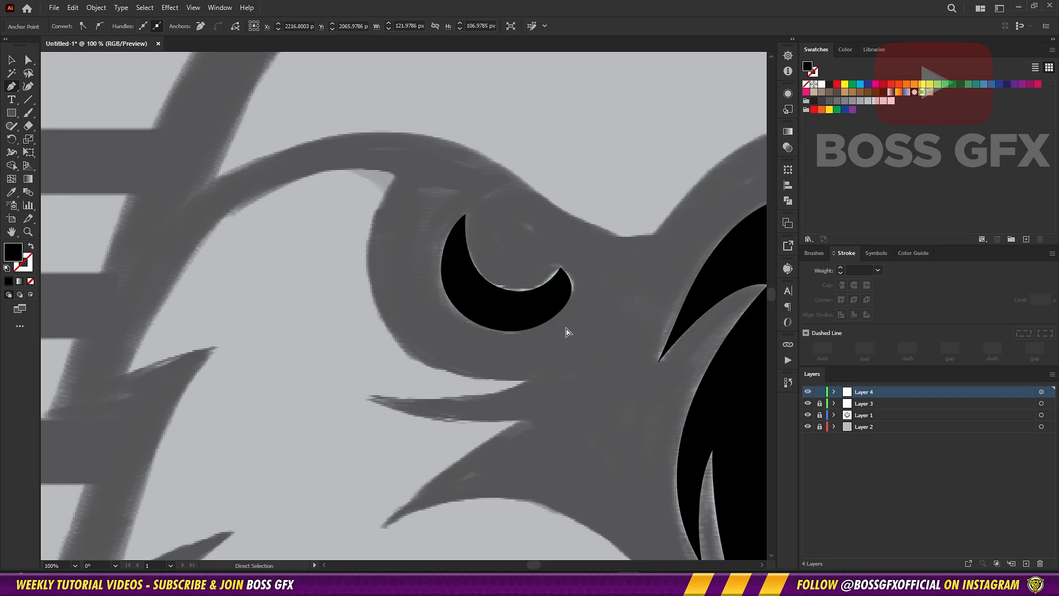
Step: Refine the eye crescent's end point and the middle of its inner curve, finishing with the solid black fill
key("shift+x")
mouse_move(558, 268)
left_mouse_down()
mouse_move(561, 281)
mouse_move(558, 265)
mouse_move(585, 278)
left_mouse_up()
left_click(565, 331, "ctrl")
key("ctrl+z")
left_click(539, 349, "ctrl")
left_click(507, 288)
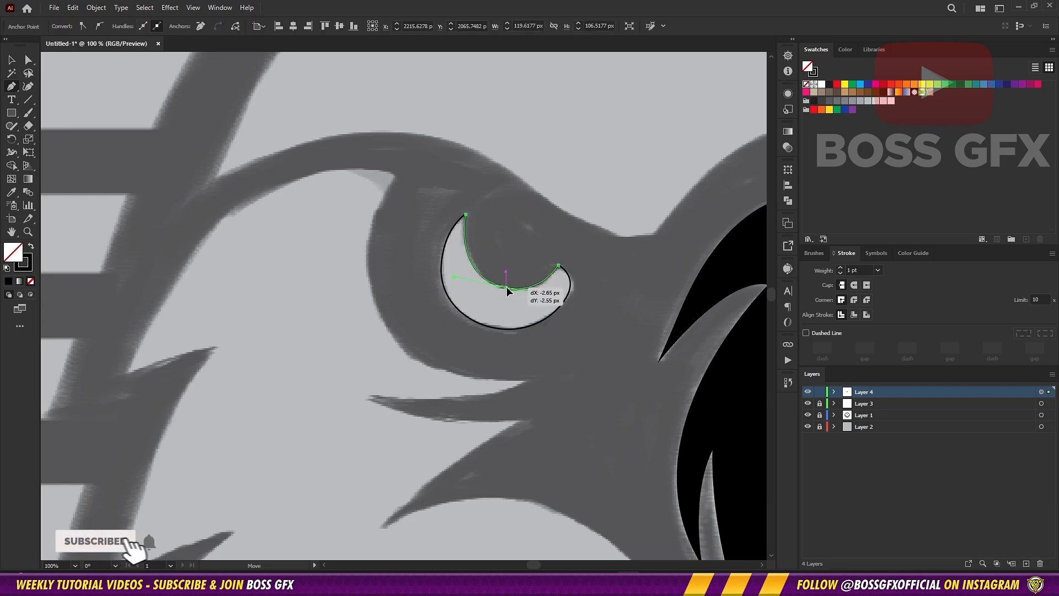
key("shift+x")
Step: Start the head feather outline at the brow corner and trace it around the eye and the thin spike below, using a black stroke
scroll(581, 338, "down", 3)
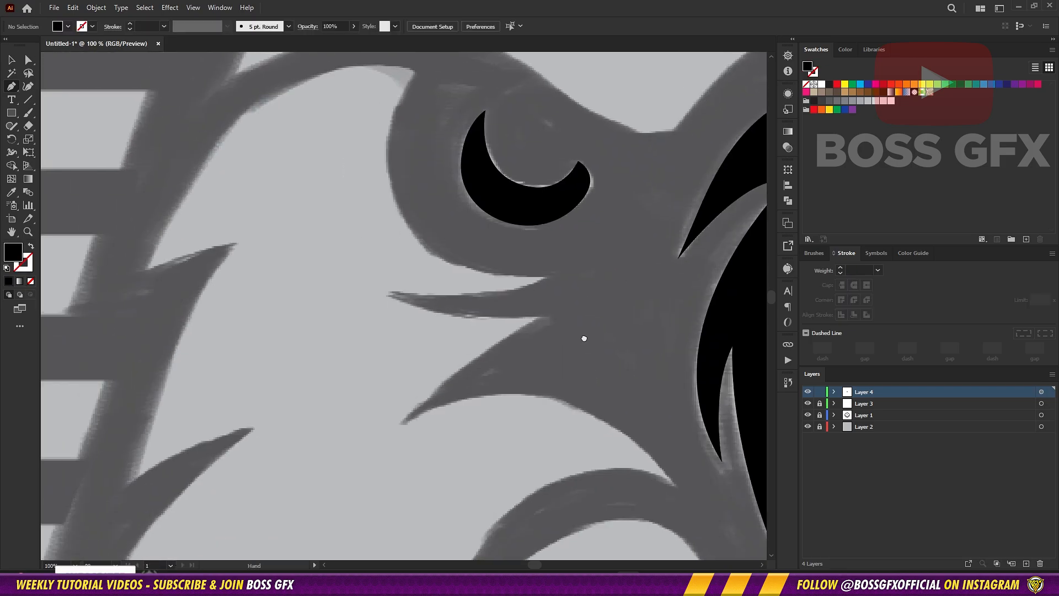
scroll(479, 161, "up", 2)
left_click(472, 145)
scroll(545, 305, "down", 2)
left_click_drag(583, 291, 342, 288)
key("shift+x")
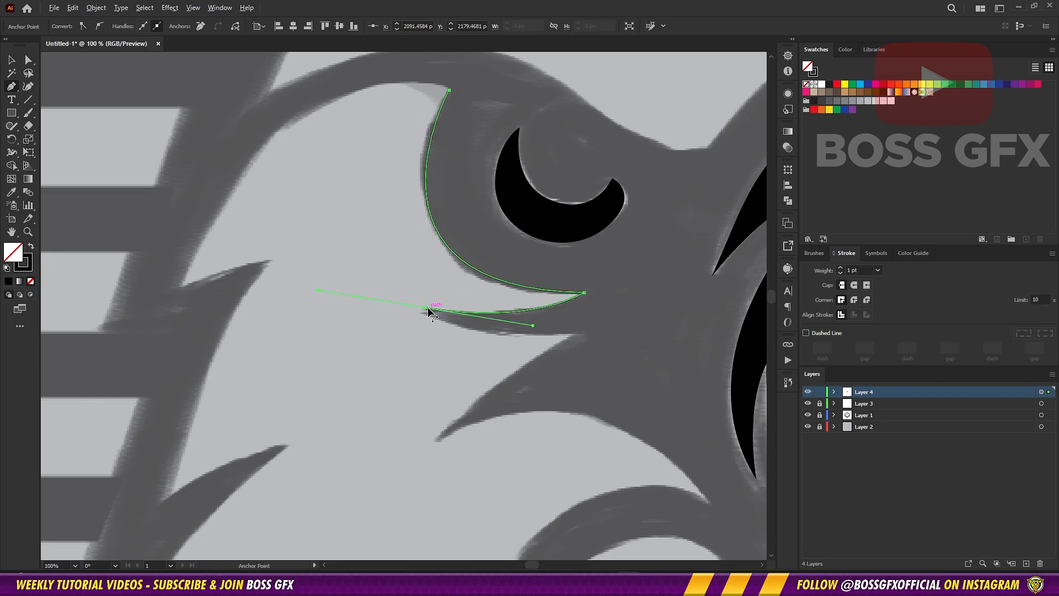
left_click_drag(673, 314, 684, 314)
left_click(579, 332)
Step: Continue the outline around the large cheek spike to the inner corner and along the hooked cheek feather's outer edge to its tip
scroll(579, 331, "down", 5)
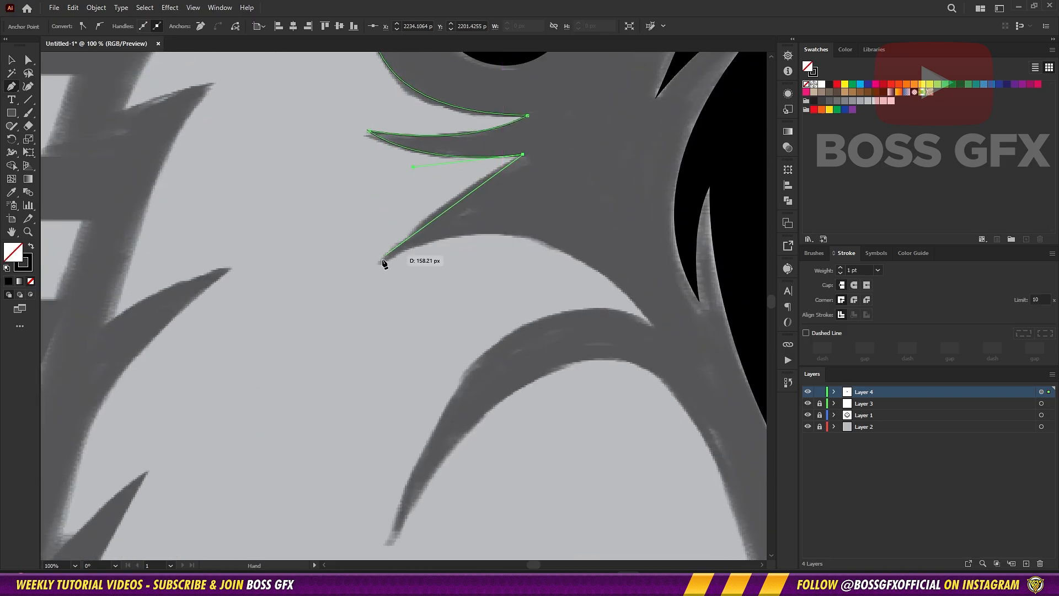
left_click_drag(378, 263, 326, 331)
left_click(379, 263)
left_click_drag(654, 326, 539, 165)
left_click(654, 326)
scroll(346, 324, "down", 5)
scroll(351, 279, "up", 7)
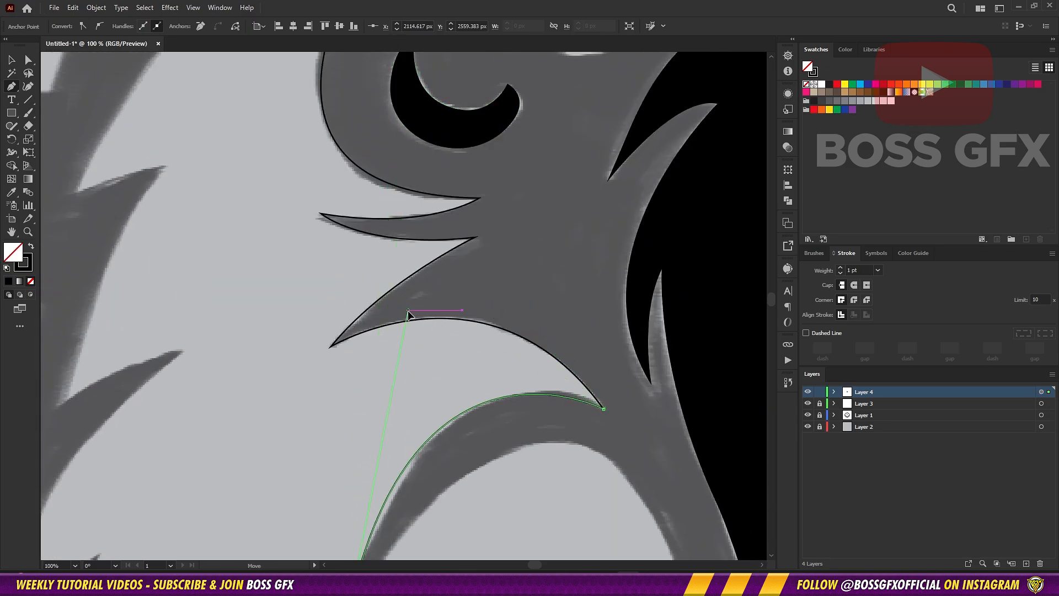
scroll(429, 299, "down", 6)
left_click_drag(354, 361, 384, 351)
Step: Trace the hooked cheek feather's inner arch down to the point below the beak on the centre line and shape its curve
left_click_drag(591, 182, 722, 218)
left_click_drag(671, 364, 495, 44)
left_click(595, 267)
left_click_drag(519, 190, 546, 411)
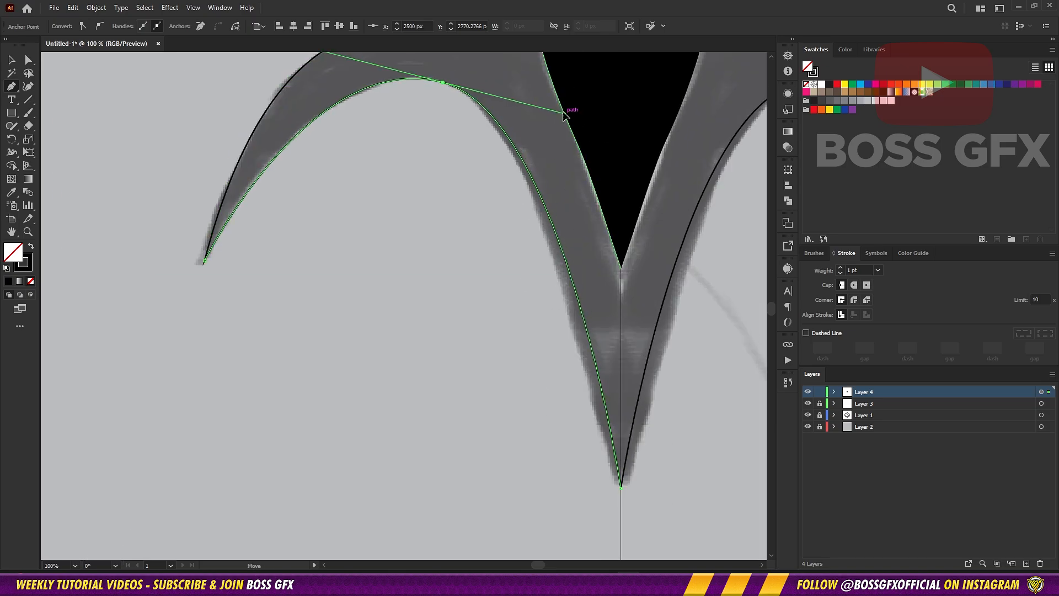
left_click_drag(617, 485, 571, 238)
left_click_drag(453, 182, 596, 497)
left_click_drag(460, 220, 576, 478)
Step: Resume the outline at the brow corner and trace it to the outer notch and the first side feather's tip
left_click(692, 224, "ctrl")
left_click(576, 223, "ctrl")
left_click(576, 222)
left_click_drag(311, 435, 421, 310)
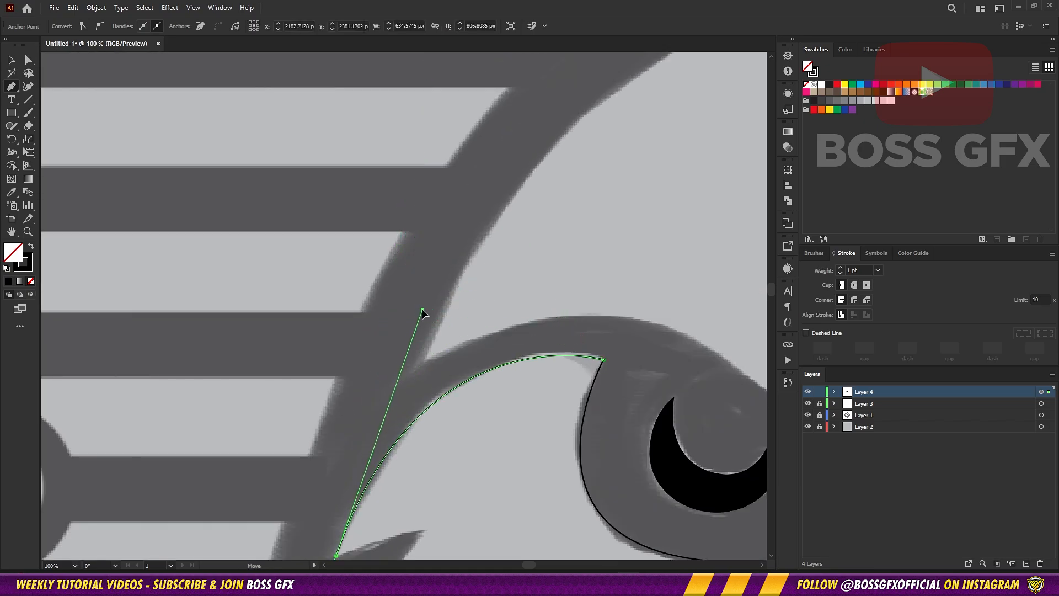
scroll(436, 210, "down", 5)
left_click(461, 257)
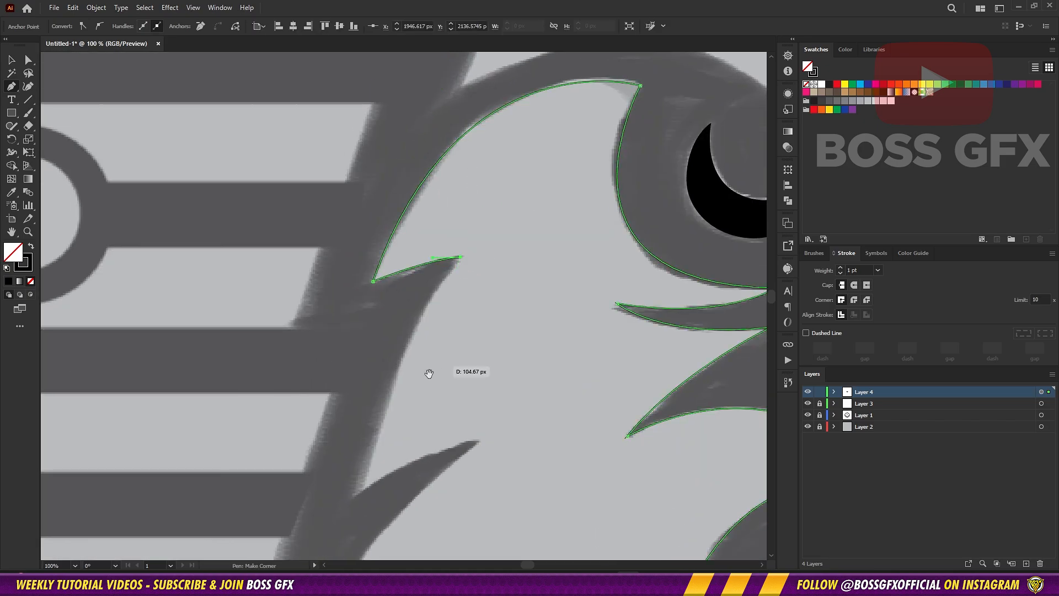
left_click_drag(428, 371, 435, 228)
Step: Continue the outline down the head's outer side around the second and third feathers to the notch below the third
left_click_drag(365, 350, 336, 499)
left_click(365, 350)
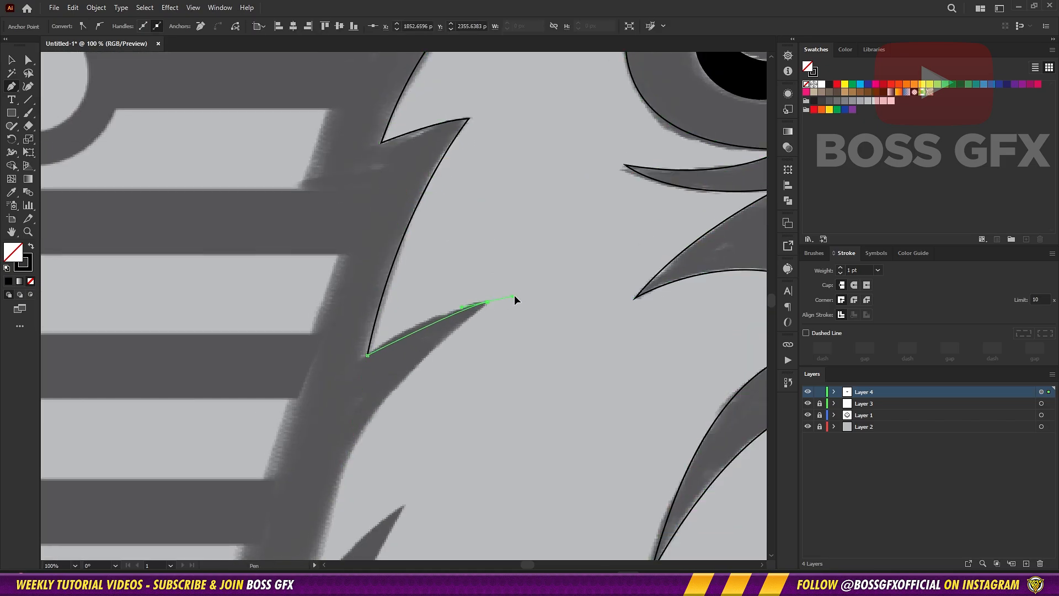
left_click_drag(515, 307, 391, 180)
left_click_drag(356, 310, 359, 395)
left_click(357, 387)
left_click_drag(453, 300, 315, 287)
left_click_drag(319, 464, 357, 284)
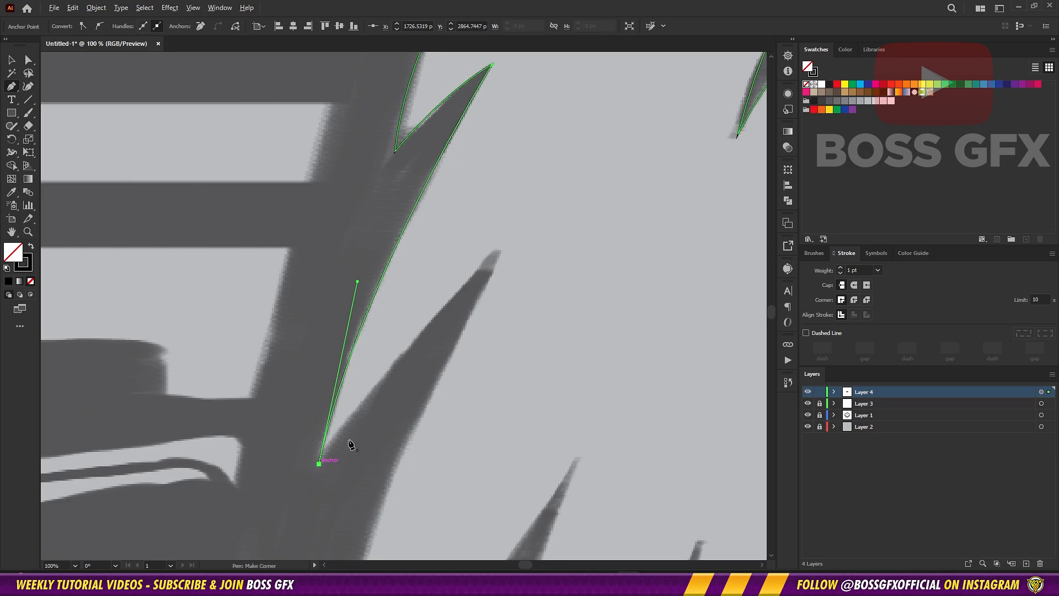
left_click(318, 463)
Step: Trace around the fourth side feather to the next notch and up to the fifth feather's tip
left_click_drag(499, 252, 576, 190)
left_click_drag(437, 475, 353, 232)
left_click_drag(443, 487, 442, 269)
left_click_drag(441, 269, 107, 334)
left_click_drag(366, 207, 599, 98)
left_click_drag(472, 216, 522, 446)
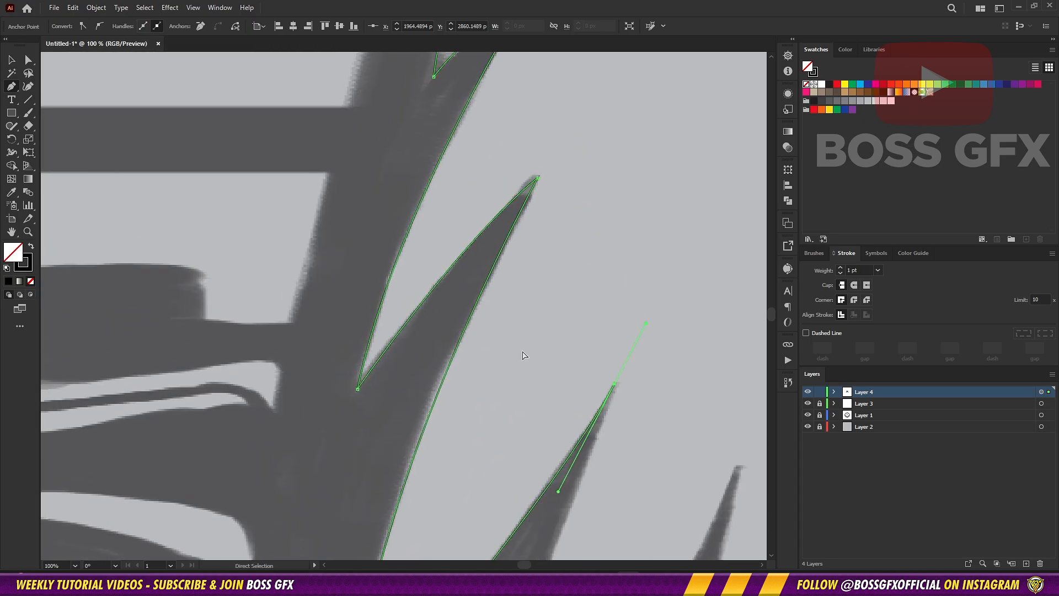
Step: Trace the fifth feather's curved inner edge down to its notch and make that anchor a corner
left_click_drag(523, 355, 539, 117)
left_click_drag(627, 149, 432, 173)
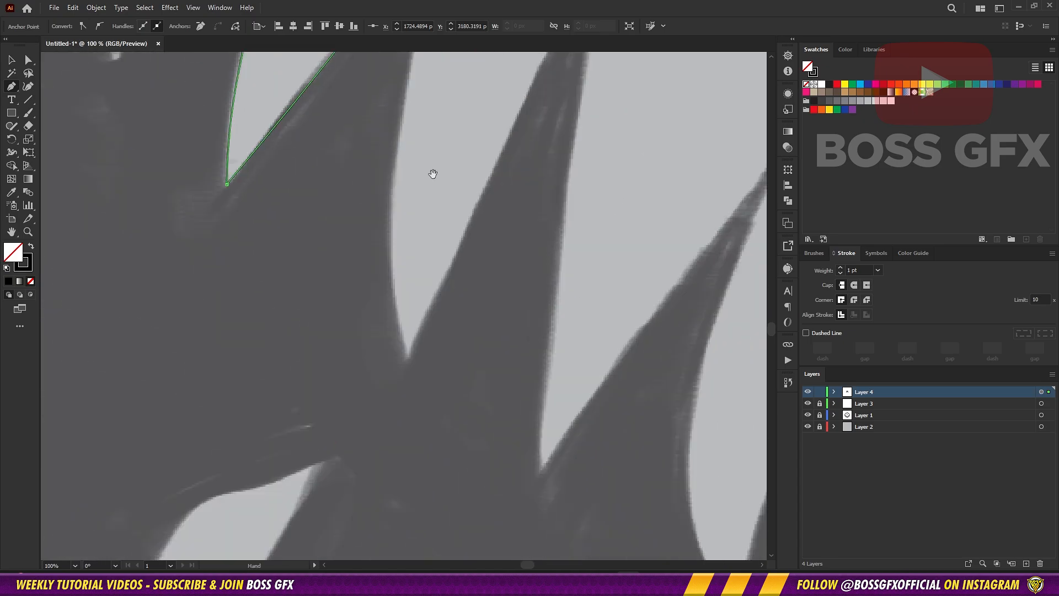
left_click_drag(408, 298, 433, 303)
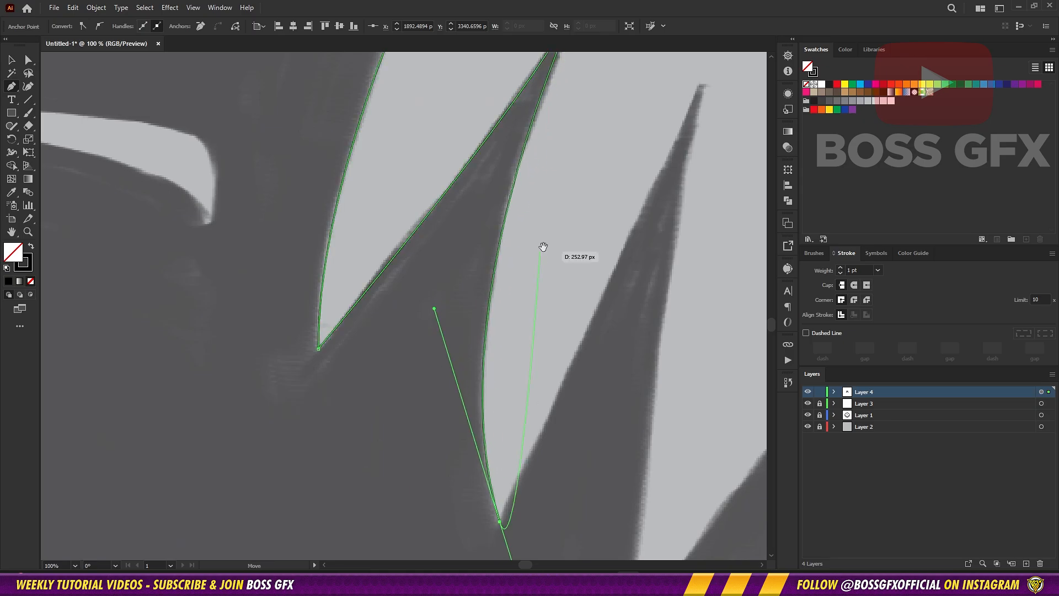
left_click_drag(499, 524, 325, 441)
left_click(322, 437)
Step: Trace up to the sixth feather's tip with an intermediate anchor and back down its inner edge to the next notch
left_click_drag(376, 328, 349, 383)
left_click_drag(402, 296, 374, 436)
left_click(467, 195)
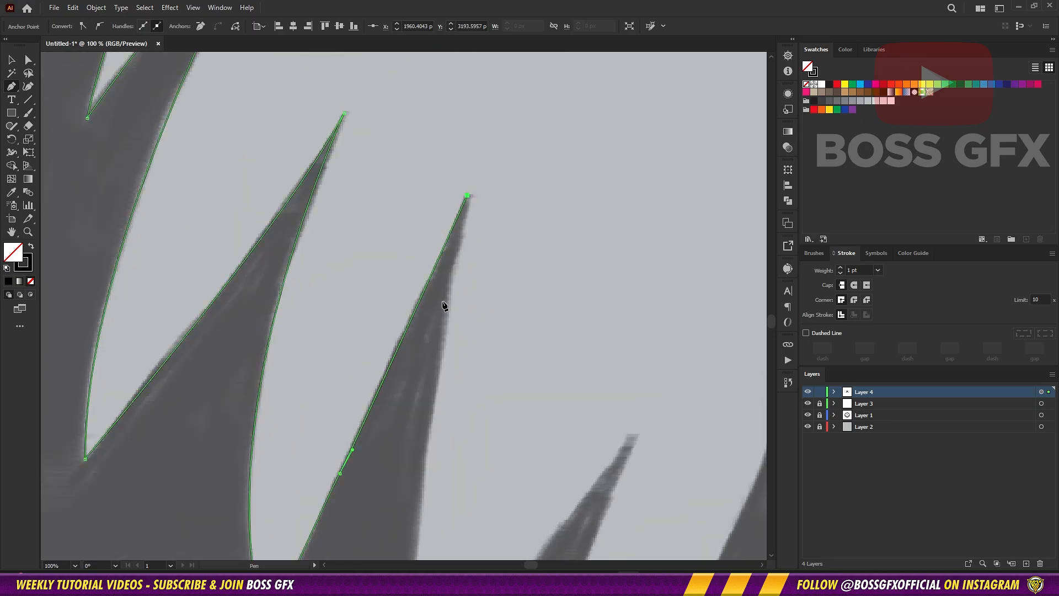
left_click_drag(416, 466, 494, 543)
left_click_drag(435, 537, 440, 284)
Step: Trace around the seventh feather to its deep notch, adding anchors along both edges to fit the curves to the sketch
left_click(668, 230)
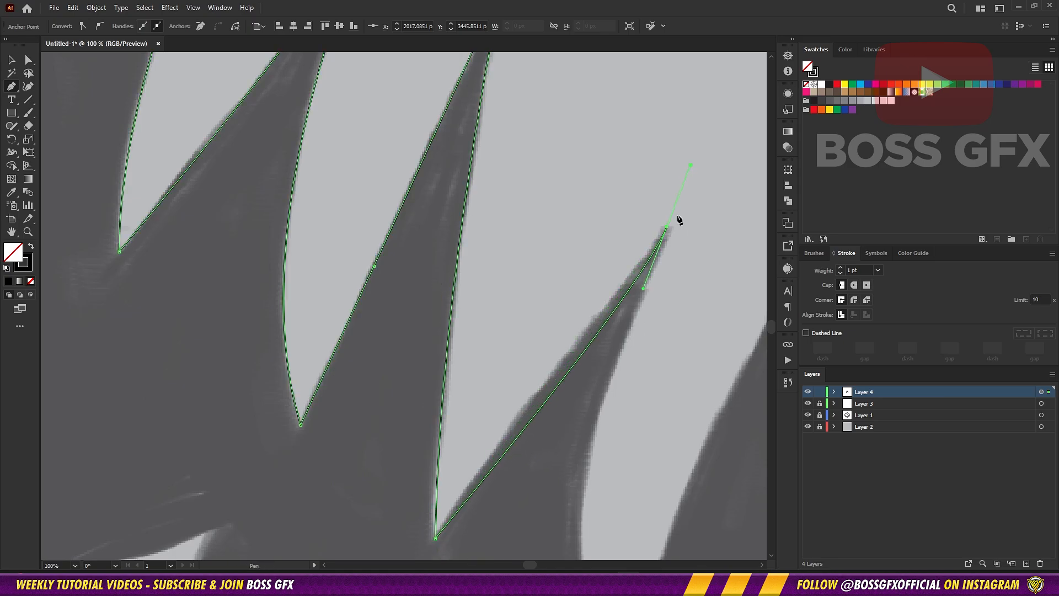
left_click_drag(669, 229, 562, 67)
left_click_drag(515, 541, 600, 539)
scroll(461, 177, "up", 5)
left_click_drag(502, 76, 508, 70)
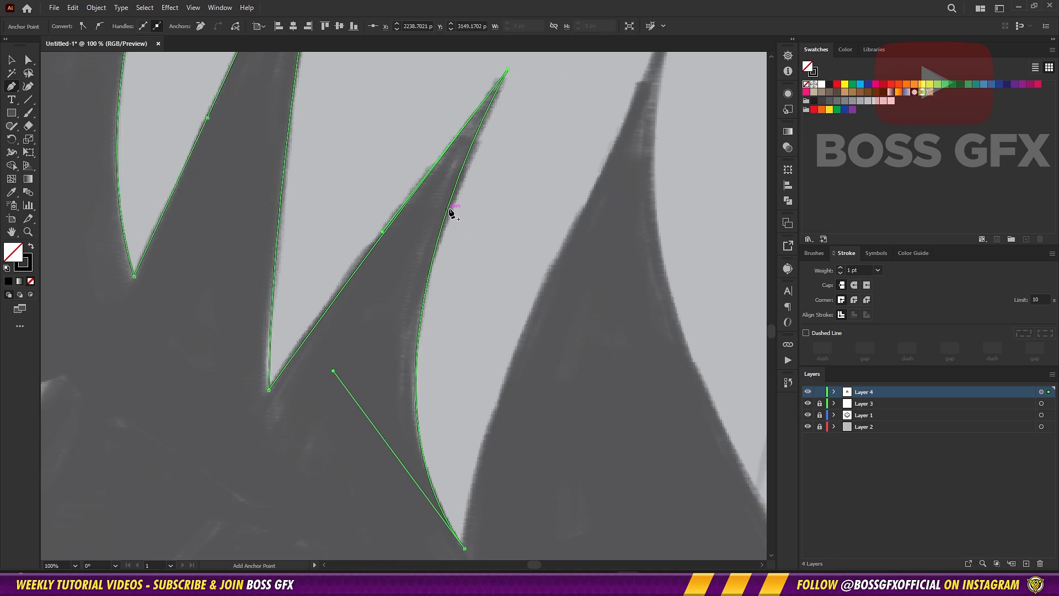
left_click_drag(449, 207, 449, 218)
left_click_drag(408, 422, 322, 309)
left_click(378, 436)
Step: Trace the outer edge of the feather nearest the centre line up to its tip through a curved intermediate anchor
left_click_drag(405, 308, 420, 205)
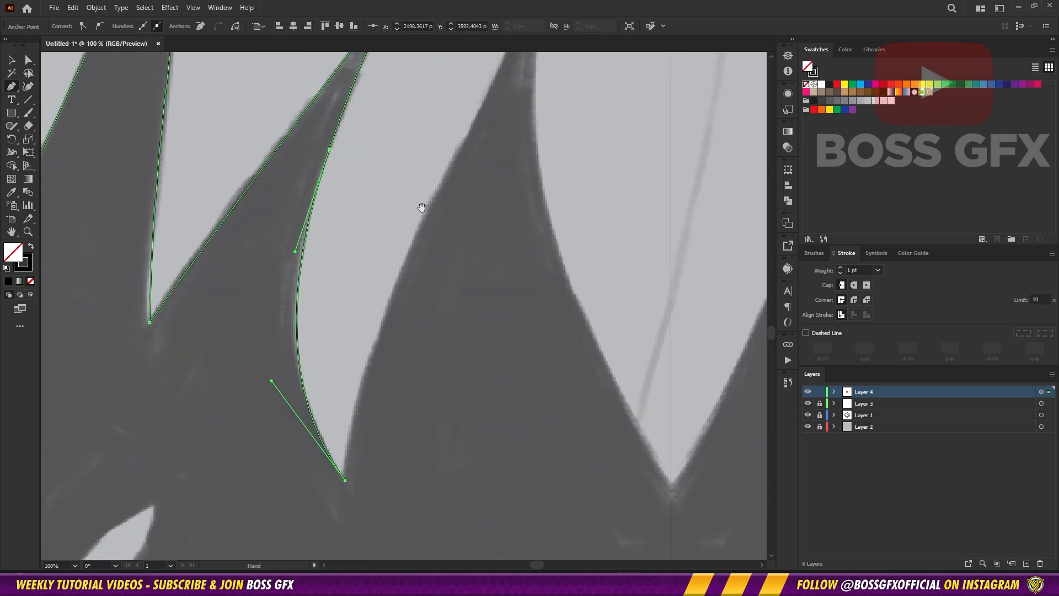
left_click(473, 104)
left_click_drag(472, 106, 484, 135)
left_click_drag(415, 274, 427, 276)
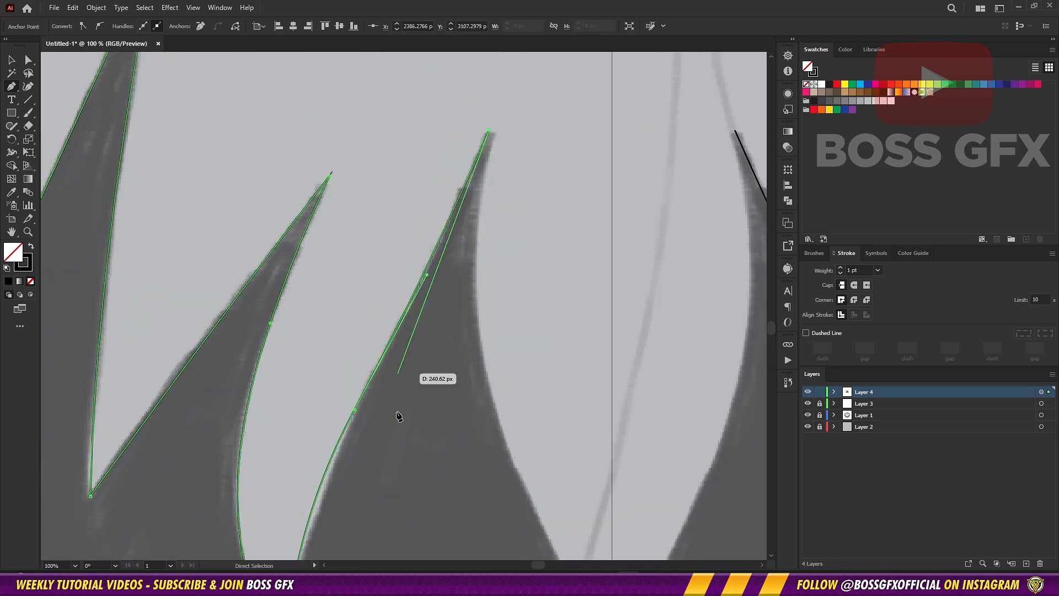
left_click_drag(399, 417, 373, 251)
Step: Trace the innermost feather's inner edge down to the bottom point on the centre line and adjust the feather's tip
left_click_drag(478, 231, 331, 310)
scroll(359, 361, "down", 5)
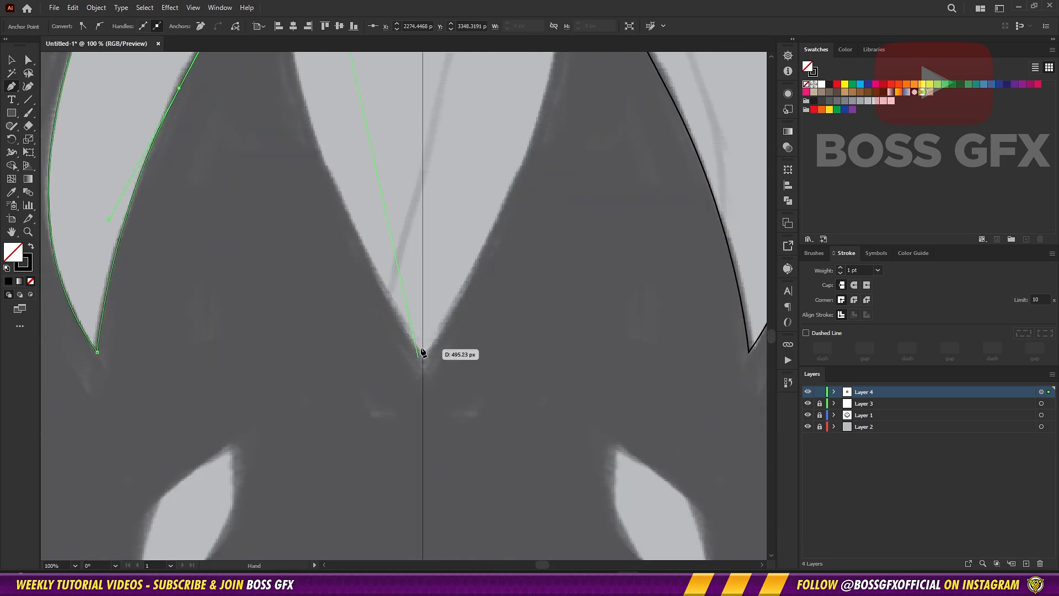
left_click_drag(425, 353, 339, 237)
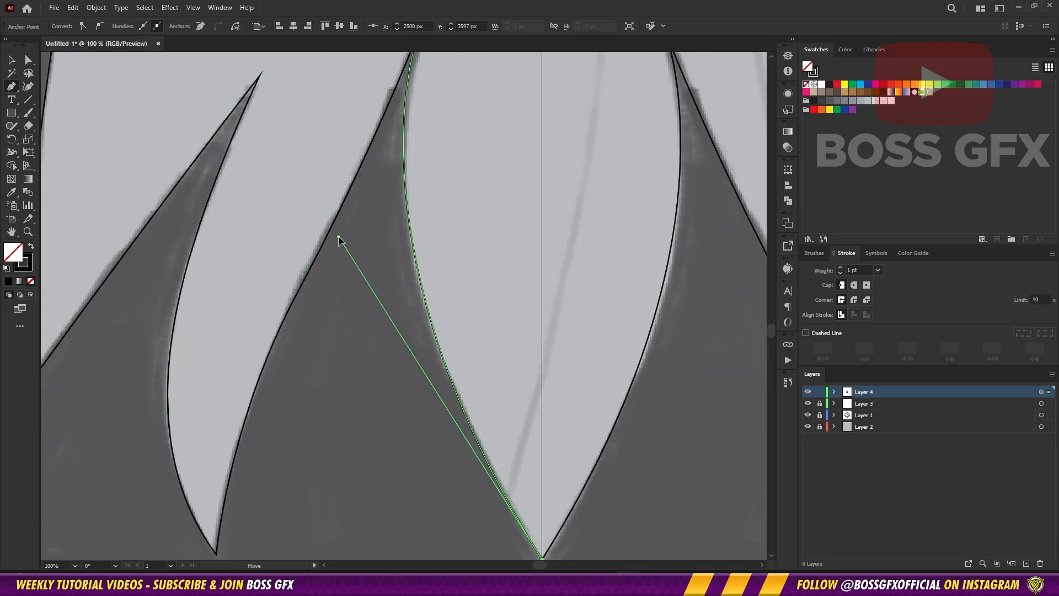
scroll(501, 249, "up", 5)
scroll(501, 248, "left", 2)
left_click_drag(501, 248, 508, 230)
scroll(441, 331, "down", 2)
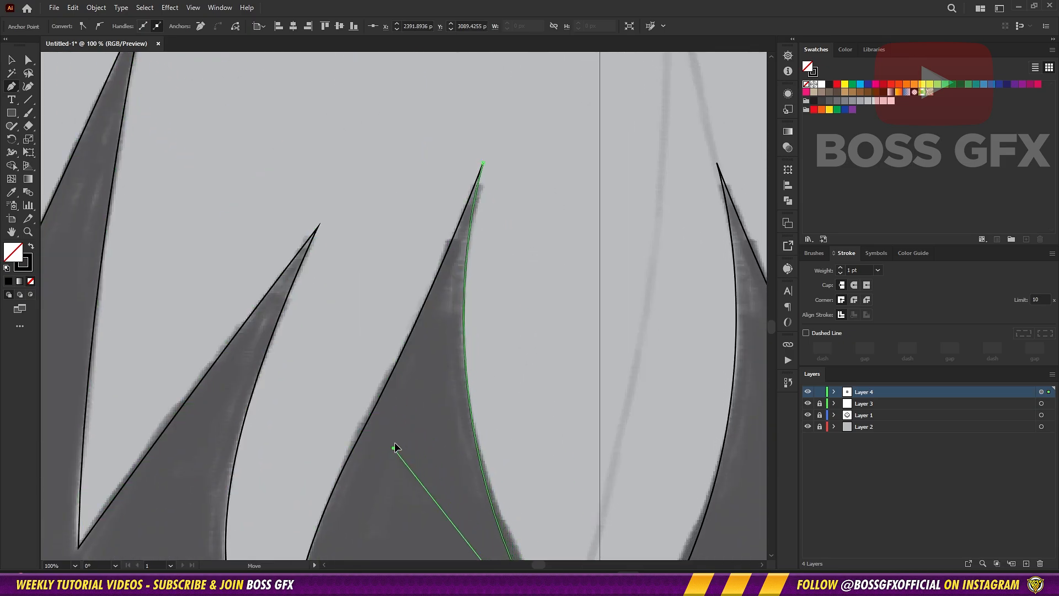
Step: Refine the innermost feather's lower curve near the centre line and swap the outline's stroke for a solid black fill
scroll(447, 386, "down", 5)
scroll(447, 385, "right", 2)
scroll(359, 255, "down", 5)
scroll(395, 310, "right", 3)
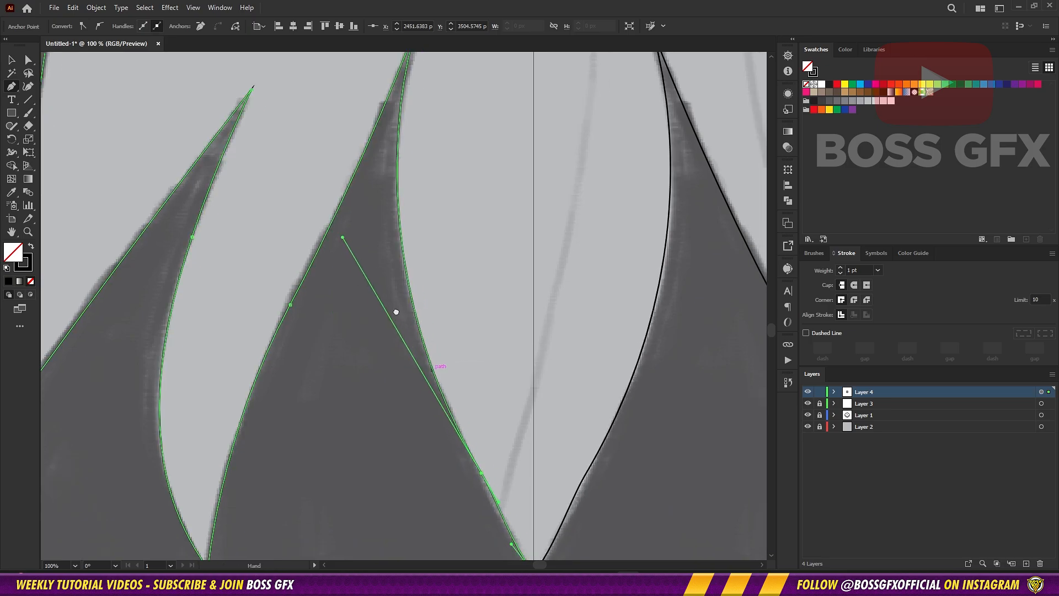
left_click(474, 455)
left_click_drag(475, 460, 526, 473)
scroll(319, 378, "down", 6)
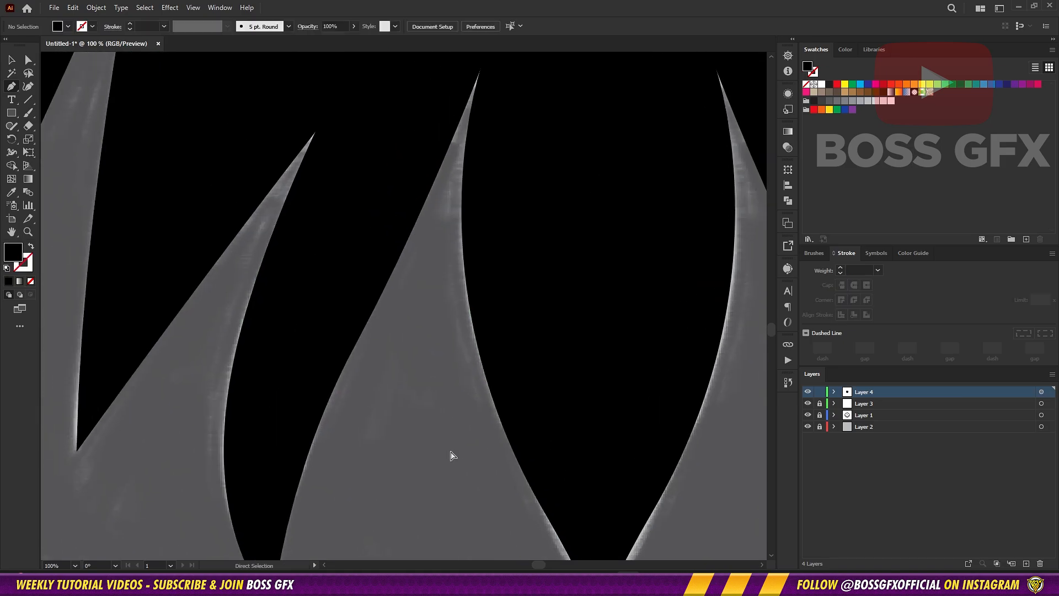
Step: Save the drawing as EAGLE LOGO.ai and inspect the filled, mirrored eagle shape across the artboard
scroll(562, 386, "up", 3)
scroll(678, 366, "down", 2)
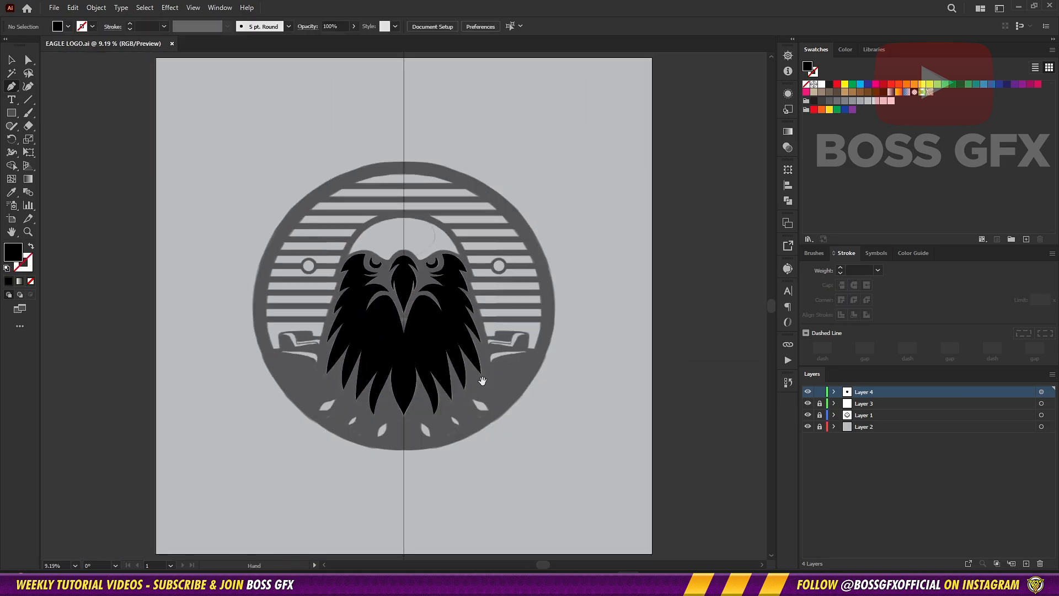
scroll(565, 392, "up", 4)
scroll(567, 392, "down", 3)
scroll(475, 350, "up", 5)
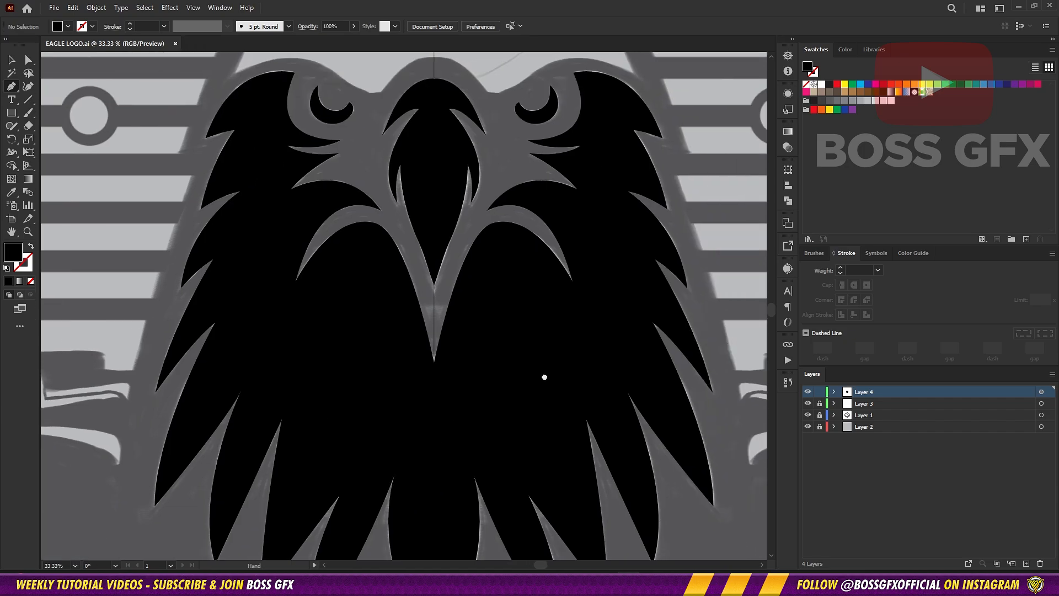
Step: Trace the arch above the eagle's head from the centre line down to the outer corner at the brow, using a black stroke
scroll(543, 373, "left", 3)
scroll(512, 257, "up", 3)
scroll(591, 258, "up", 3)
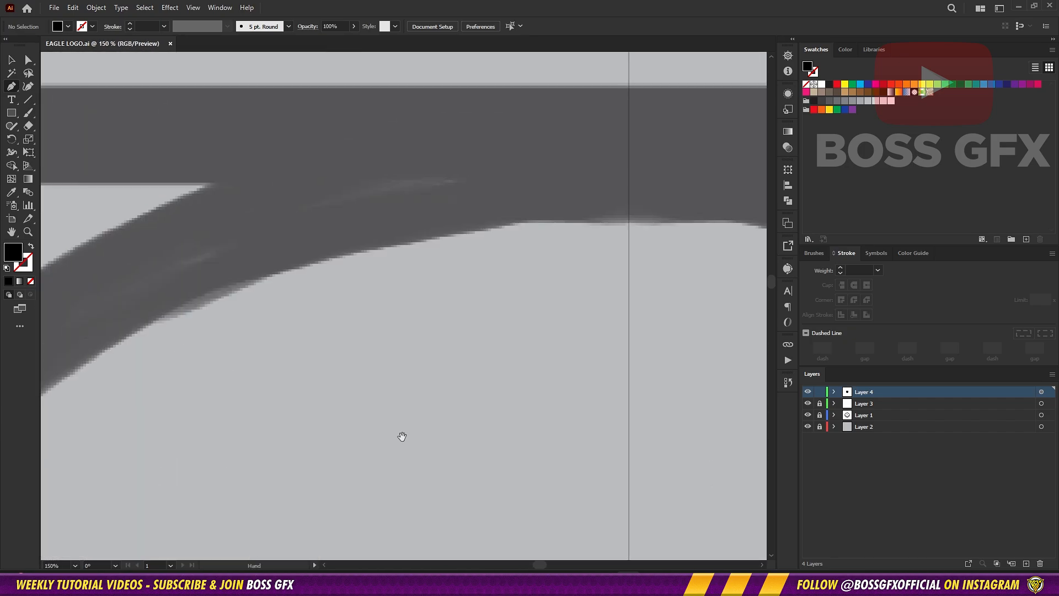
left_click(627, 229)
scroll(627, 166, "up", 3)
scroll(295, 419, "down", 1)
left_click(294, 419)
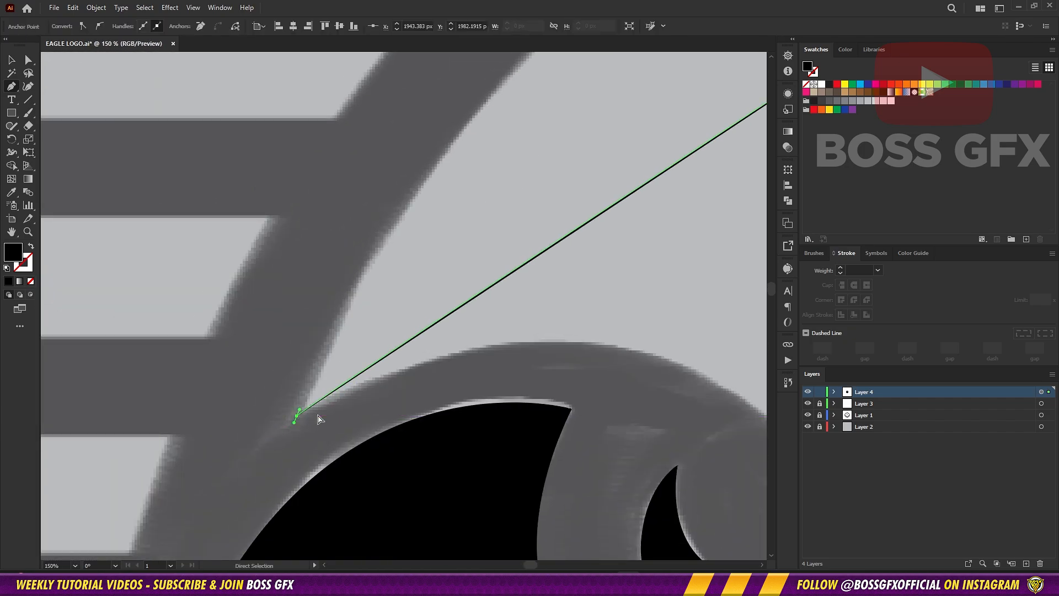
scroll(319, 419, "down", 1)
mouse_move(300, 405)
left_mouse_down()
mouse_move(323, 359)
mouse_move(293, 418)
mouse_move(409, 131)
mouse_move(410, 145)
mouse_move(406, 124)
mouse_move(389, 144)
left_mouse_up()
key("shift+x")
left_click(294, 418)
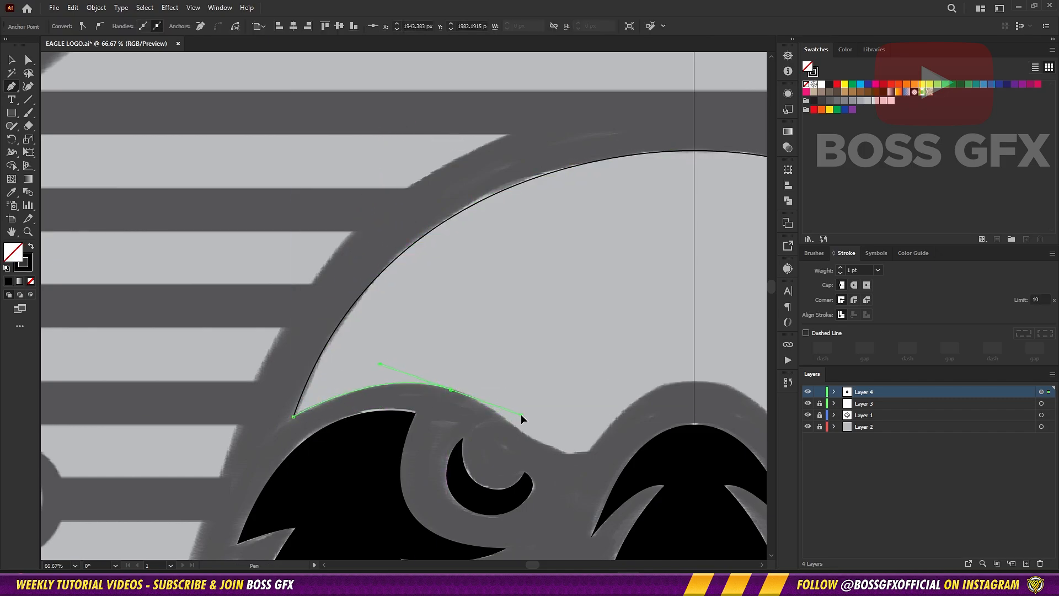
Step: Trace the crown's lower edge over the brow and through the dip up to the centre line above the beak, smoothing the curve
left_click_drag(583, 452, 564, 356)
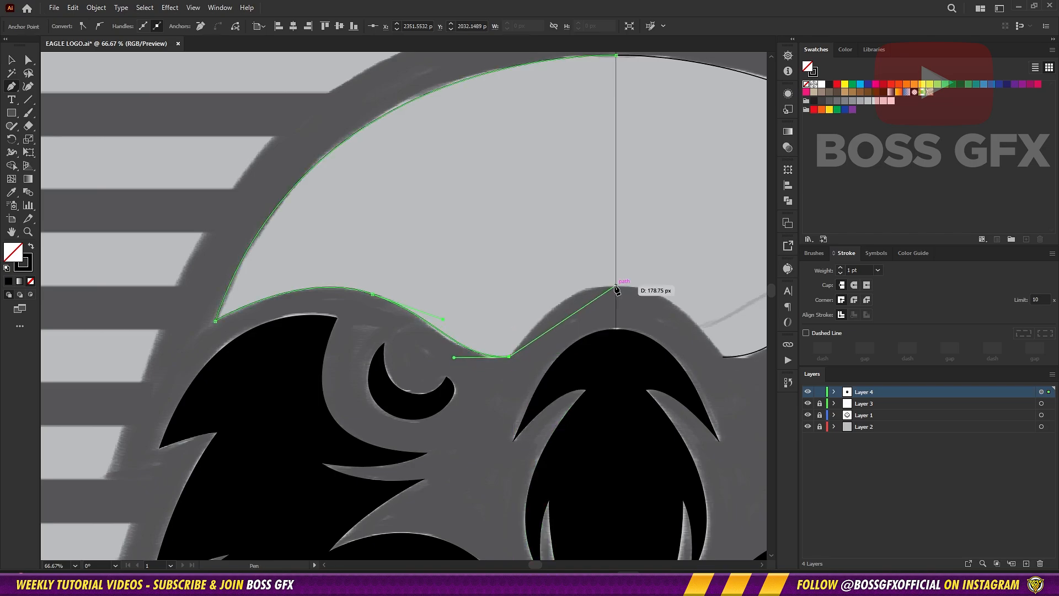
left_click_drag(616, 285, 692, 287)
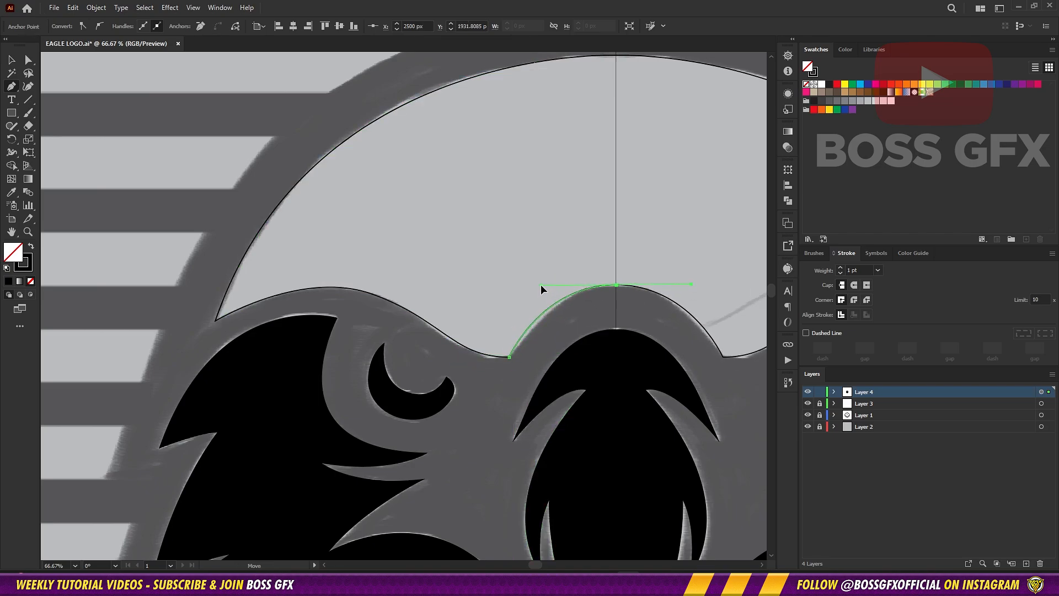
left_click(508, 357)
mouse_move(490, 329)
left_mouse_down()
mouse_move(489, 318)
mouse_move(495, 337)
left_mouse_up()
left_click(372, 296)
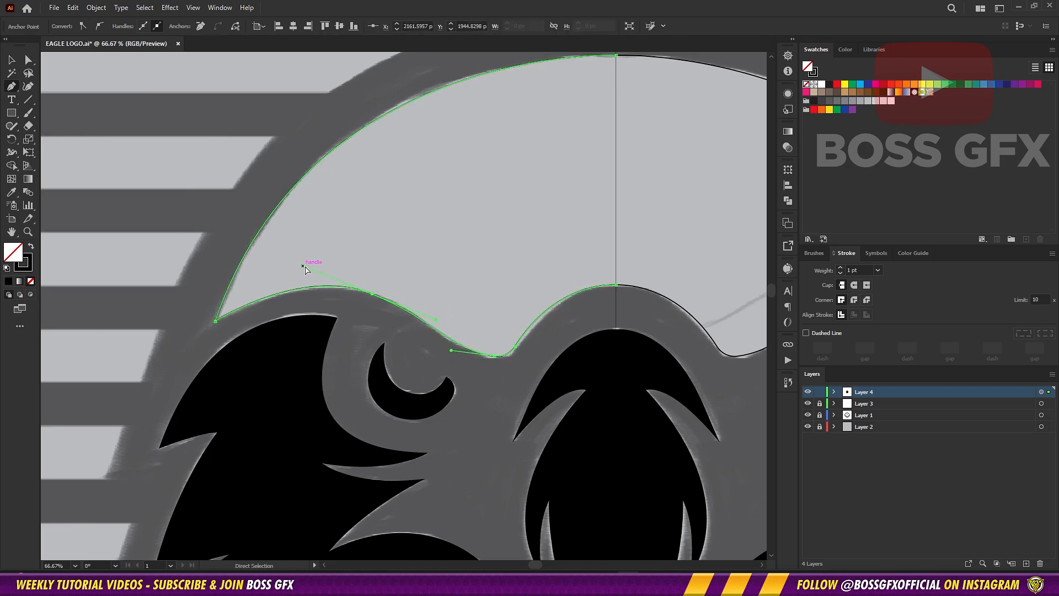
left_click(446, 353)
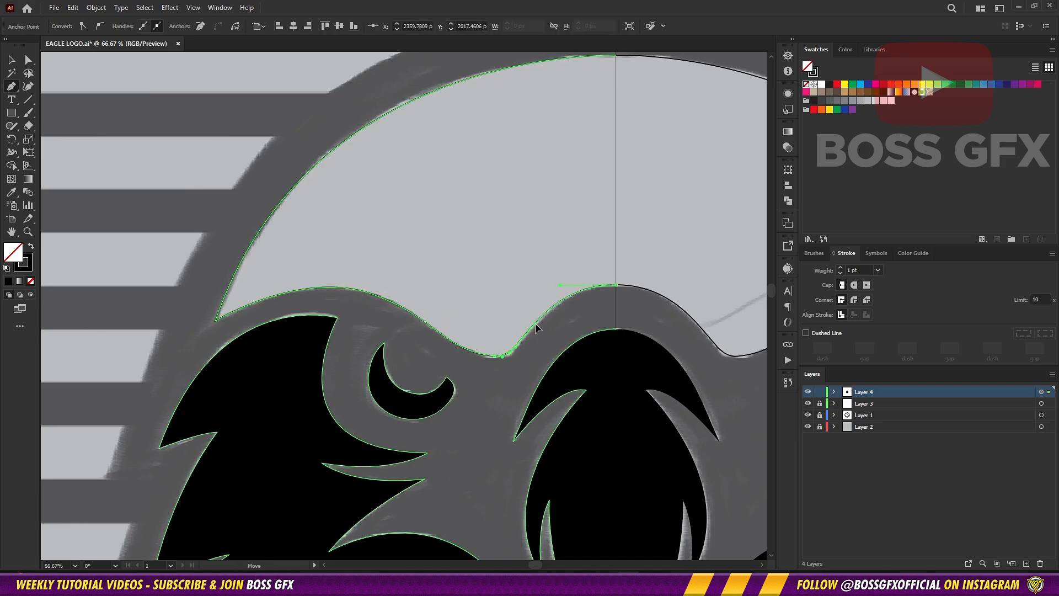
left_click(500, 356)
Step: Adjust the curve of the crown outline and swap its black stroke for a solid black fill
left_click_drag(497, 341, 514, 534)
left_click(482, 380, "ctrl")
left_click(496, 353, "ctrl")
left_click(633, 236, "ctrl")
left_click_drag(330, 230, 335, 216)
key("shift+x")
left_click(451, 225, "ctrl")
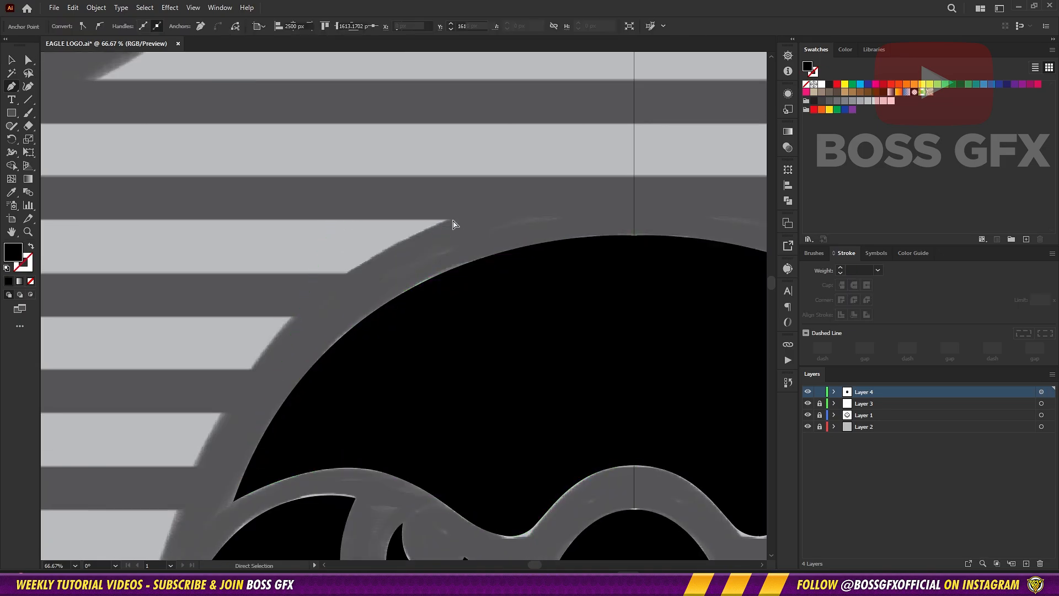
Step: Raise the crown's top point slightly on the centre line and refine the curve of its outer edge to match the sketch
left_click(634, 237, "ctrl")
left_click_drag(634, 236, 633, 233)
left_click(334, 216, "ctrl")
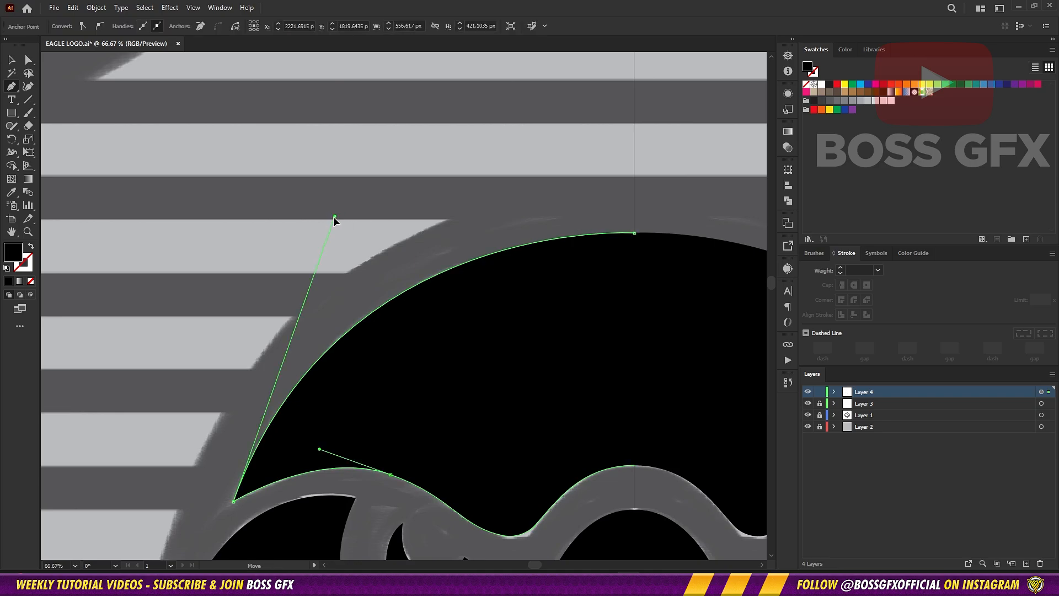
left_click_drag(333, 218, 530, 298)
scroll(531, 297, "down", 5)
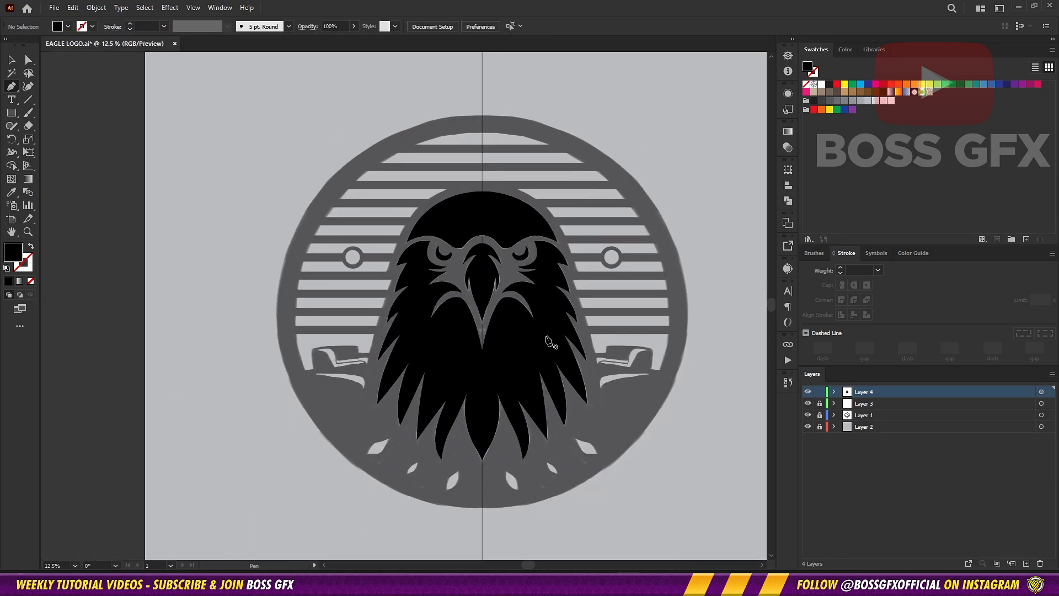
Step: Change the fill of the traced eagle head and feather shapes to white
left_click(449, 361, "ctrl")
left_click(821, 83)
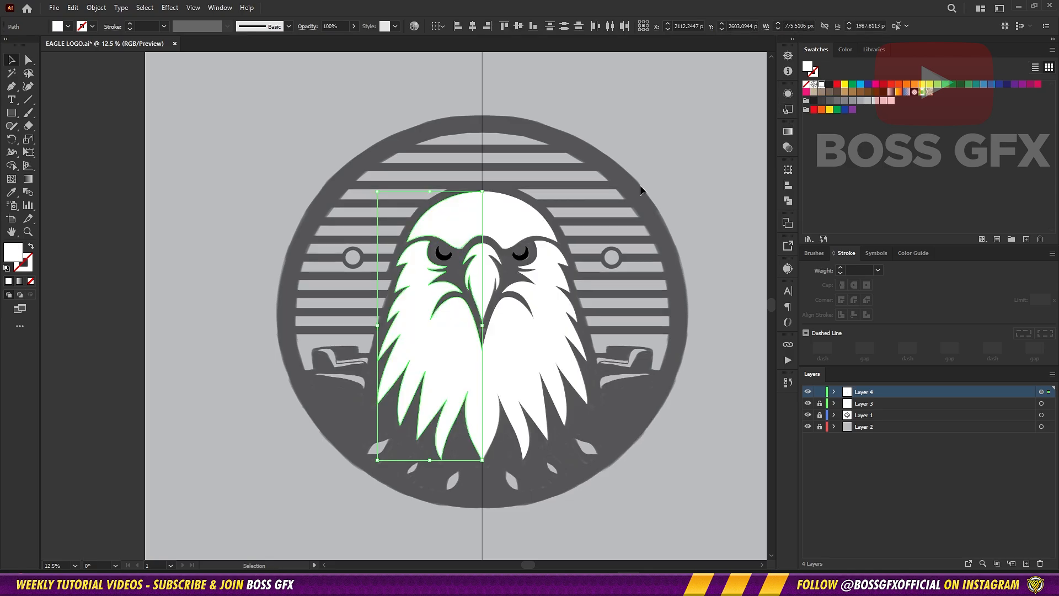
key("ctrl+shift+a")
Step: Trace the long tapered highlight below the rock ledge beside the feathers as a closed, curved outline
left_click_drag(328, 410, 405, 380)
key("p")
scroll(415, 364, "up", 5)
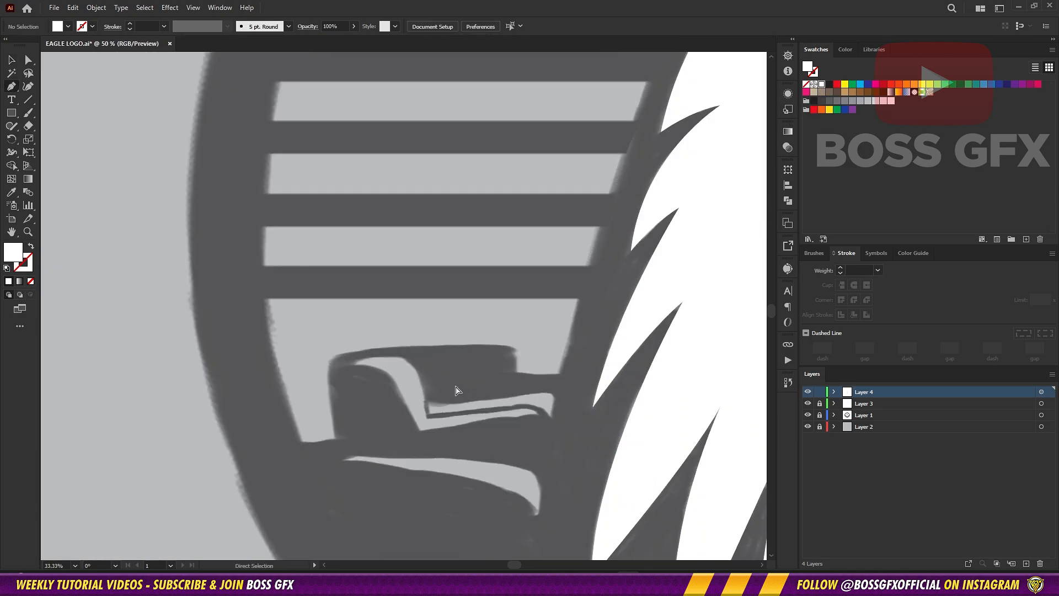
left_click_drag(596, 423, 596, 372)
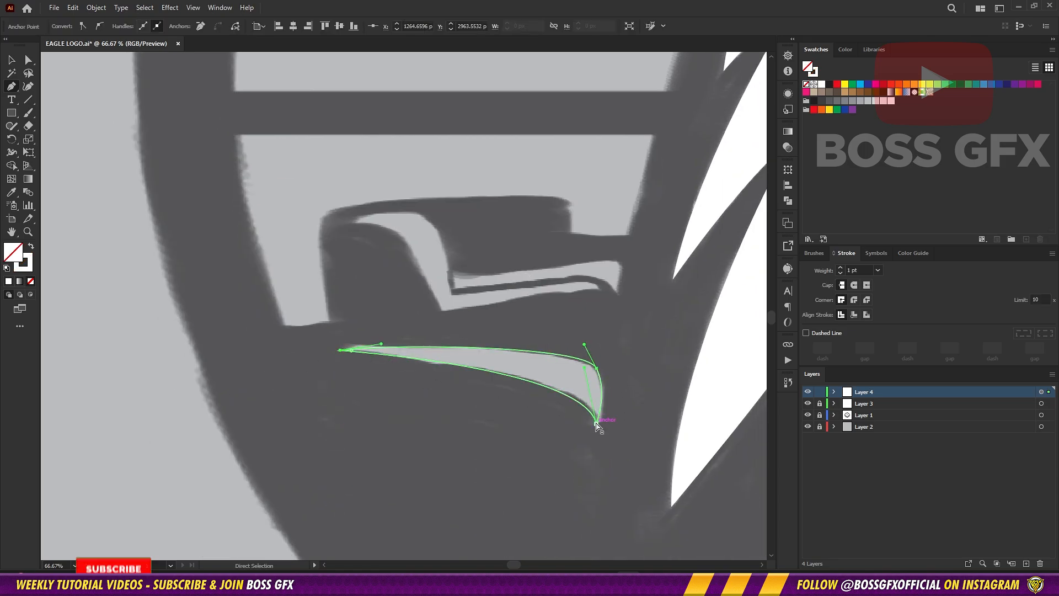
left_click_drag(598, 425, 588, 377)
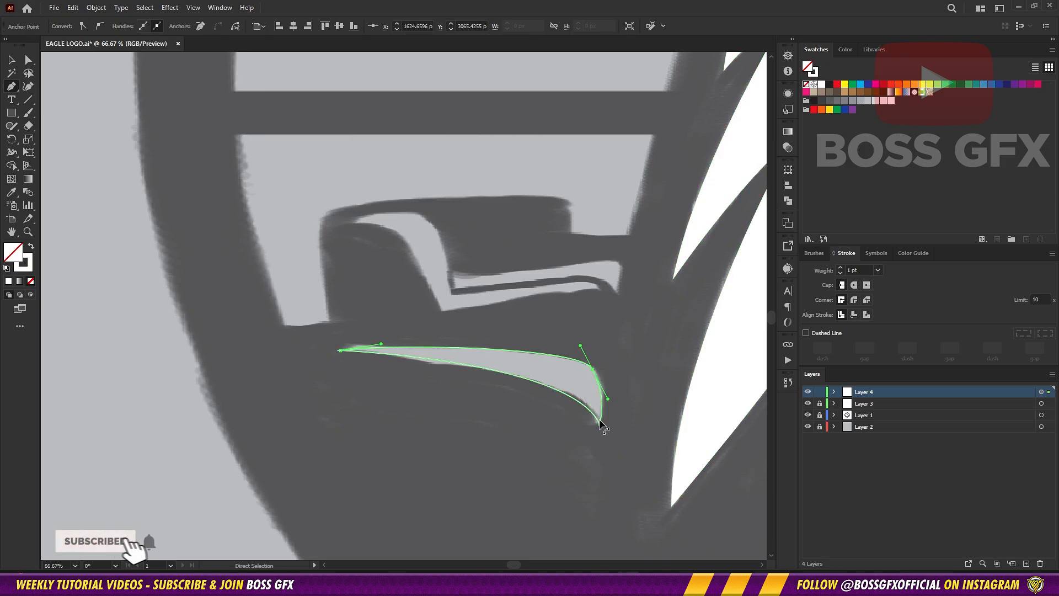
mouse_move(340, 350)
left_mouse_down()
mouse_move(397, 345)
mouse_move(340, 350)
left_mouse_up()
Step: Refine the lower curve of the tapered highlight and swap its stroke for a white fill
key("shift+x")
key("shift+x")
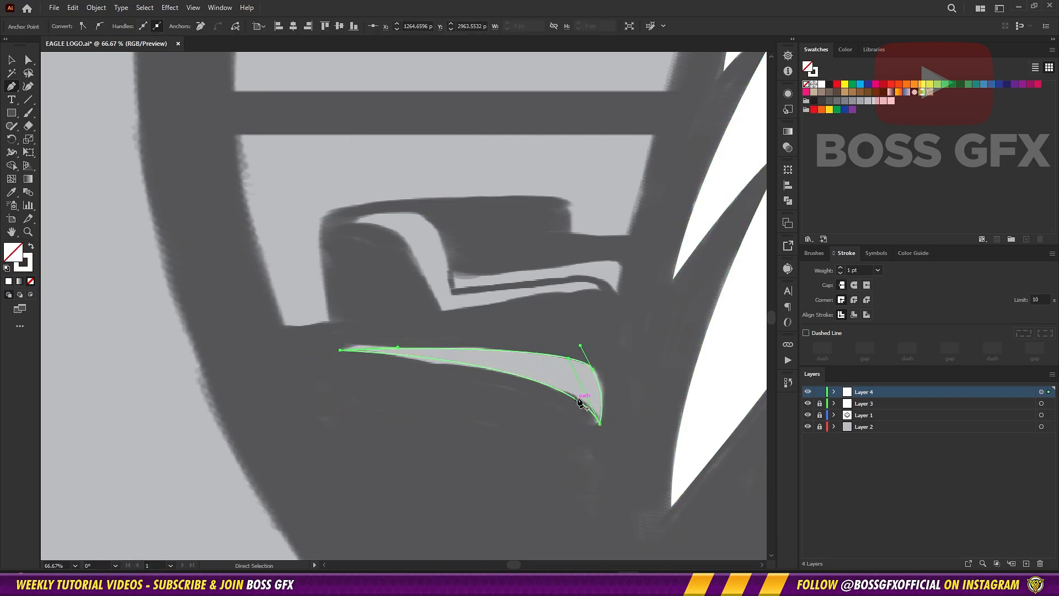
key("shift+x")
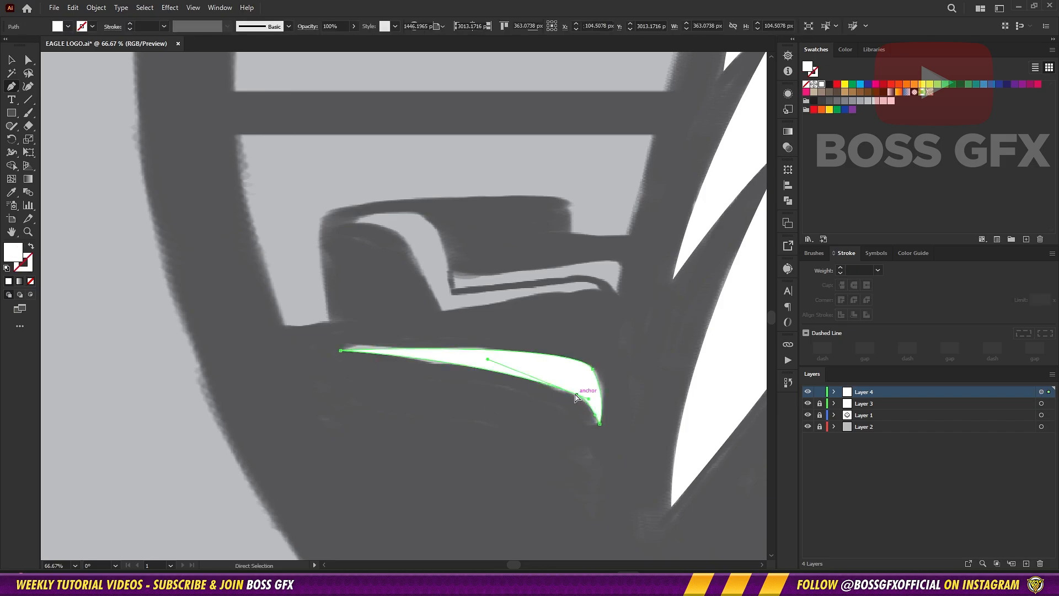
mouse_move(608, 402)
left_mouse_down()
mouse_move(610, 393)
mouse_move(603, 425)
mouse_move(610, 393)
left_mouse_up()
left_click(610, 392, "ctrl")
Step: Trace the bent L-shaped highlight on the rock ledge, smooth its upper curves and give it a white fill
scroll(594, 357, "up", 2)
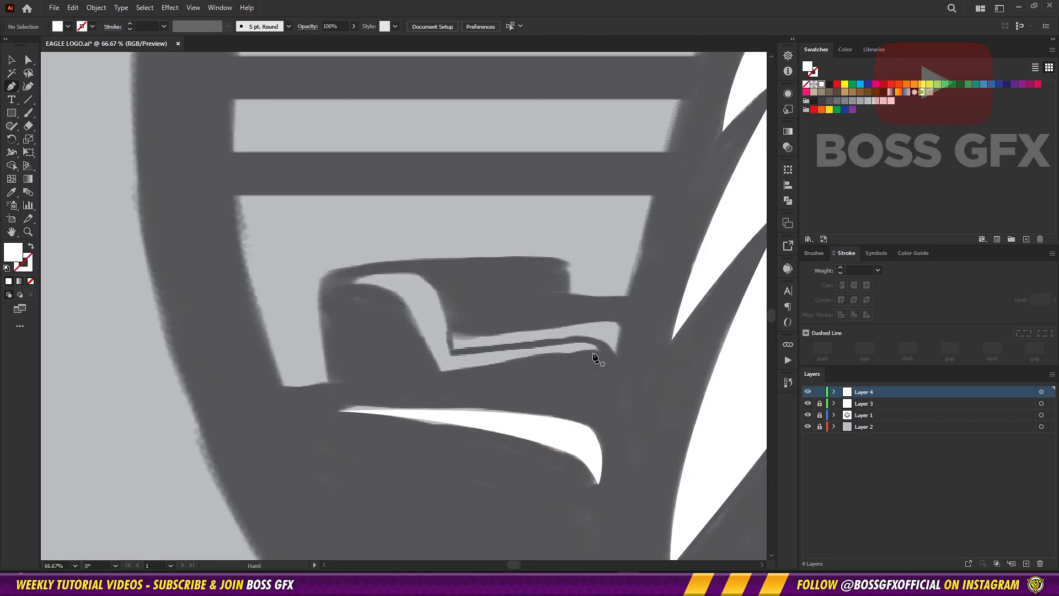
left_click(442, 372)
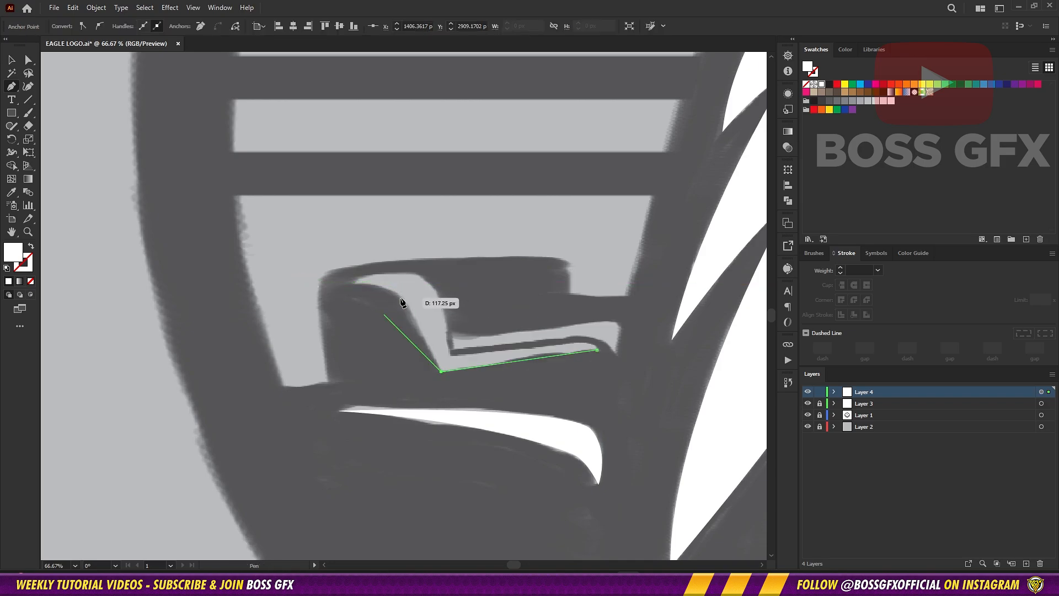
left_click_drag(411, 304, 399, 297)
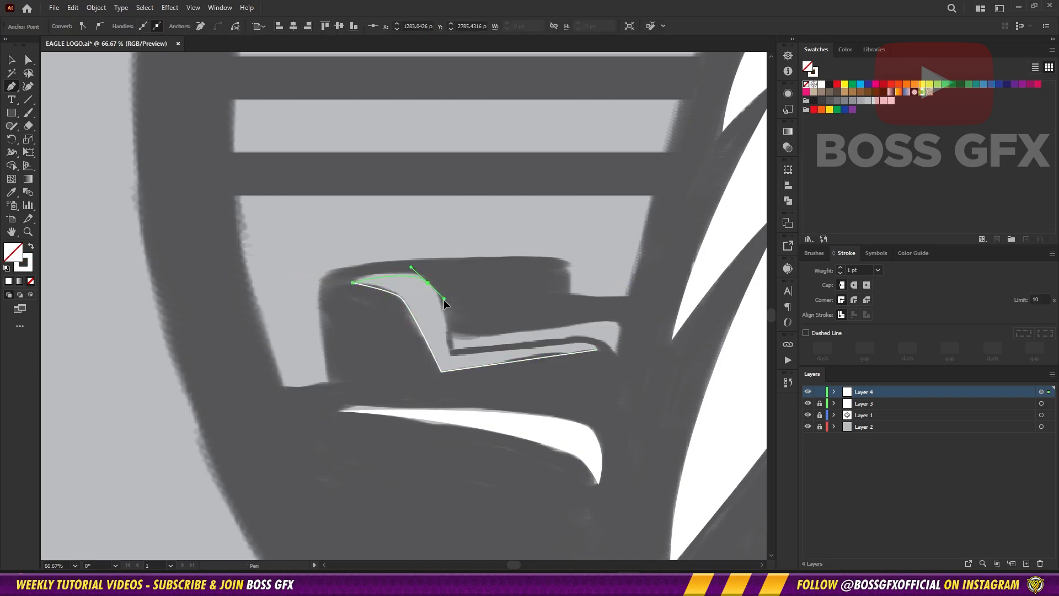
left_click(522, 348)
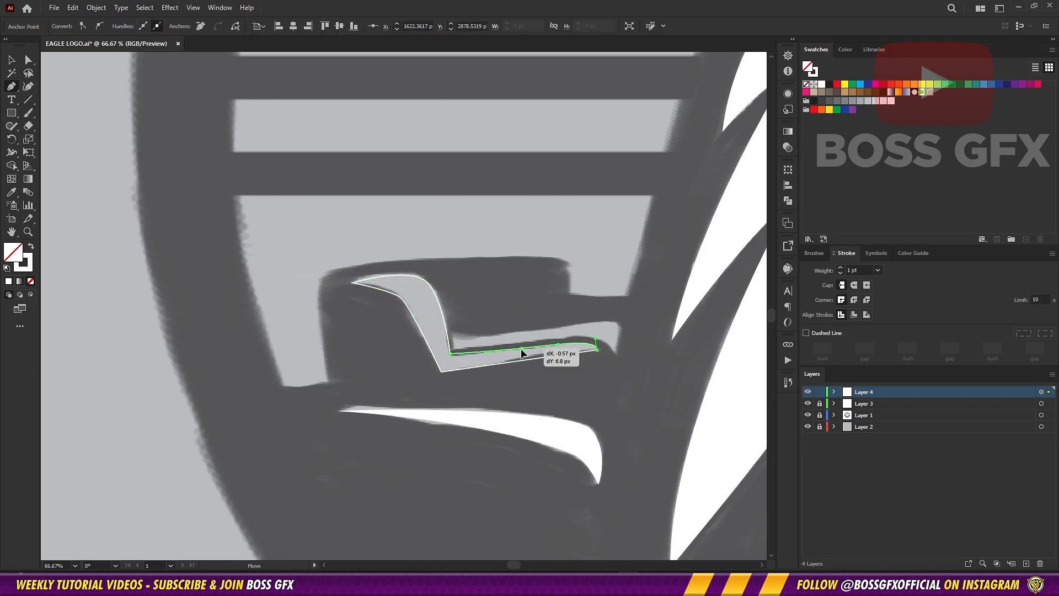
left_click_drag(353, 282, 390, 294)
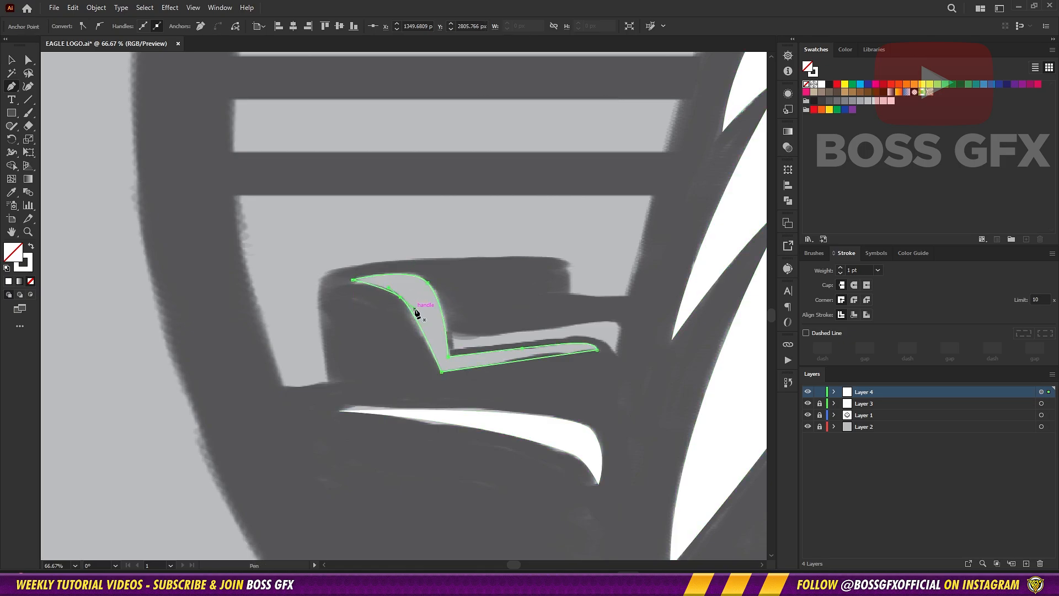
key("shift+x")
key("ctrl+shift+a")
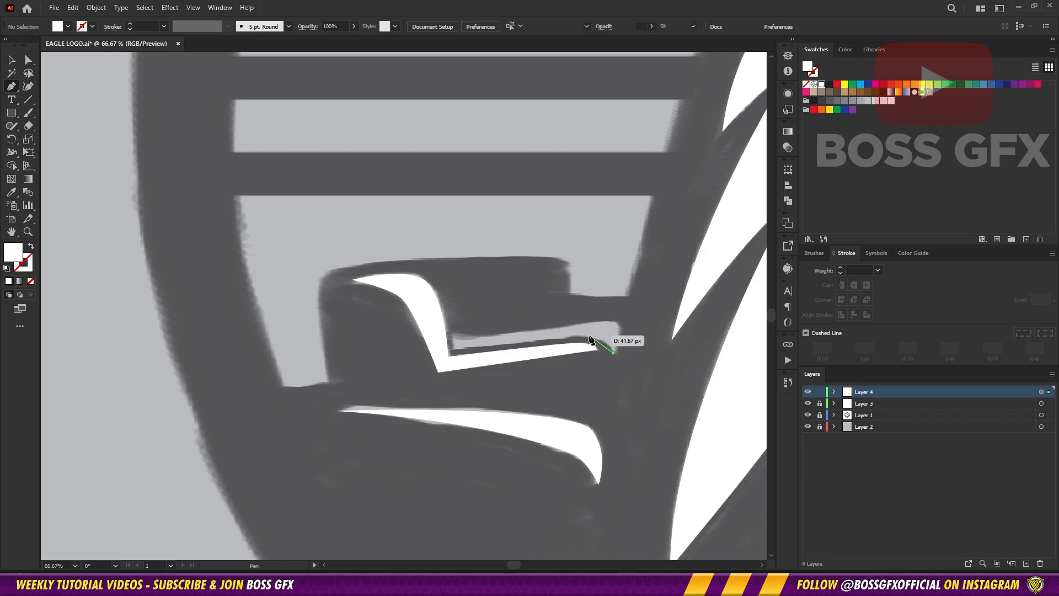
Step: Draw the narrow white highlight just above the L-shaped one, closing it with a rounded end and pointed tip
left_click_drag(589, 337, 563, 338)
left_click(457, 346)
left_click(454, 334)
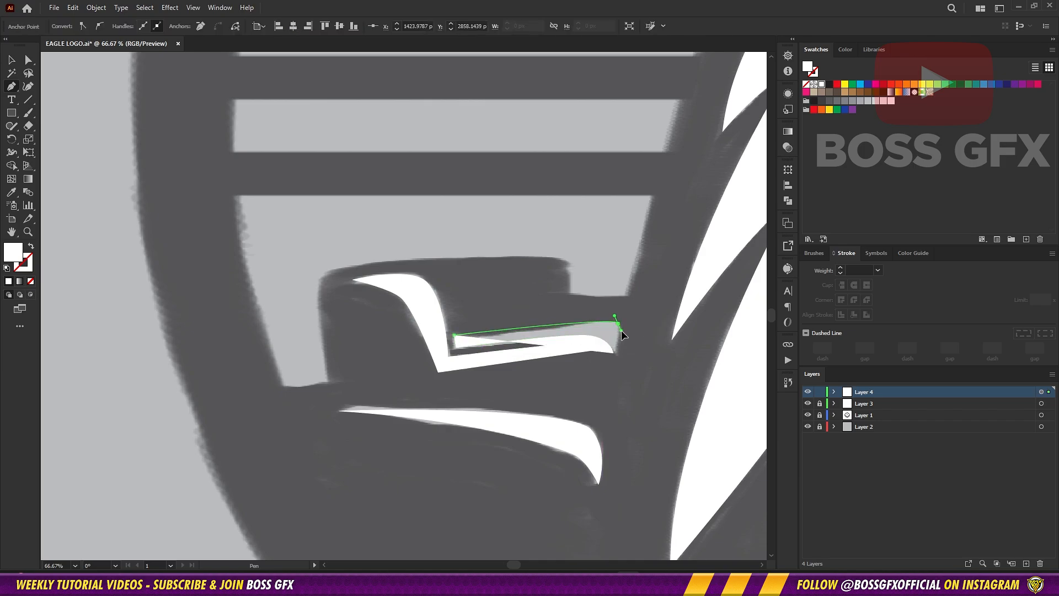
left_click(613, 353)
left_click_drag(616, 357, 625, 330)
Step: Adjust the lower inner corner of the narrow highlight so its edge runs evenly along the L-shaped one
left_click_drag(453, 347, 450, 347)
scroll(463, 359, "up", 4)
left_click_drag(401, 304, 396, 303)
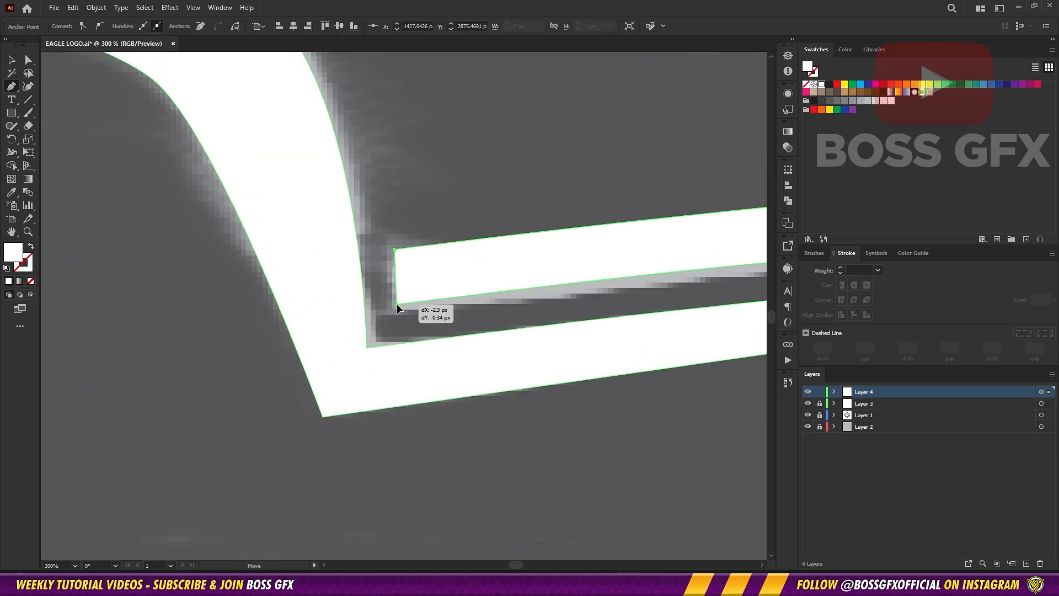
scroll(560, 314, "right", 5)
scroll(171, 316, "left", 3)
left_click_drag(170, 313, 169, 312)
Step: Refine the curves at the rounded end of the narrow highlight and review the white shapes against the whole logo
scroll(374, 264, "right", 8)
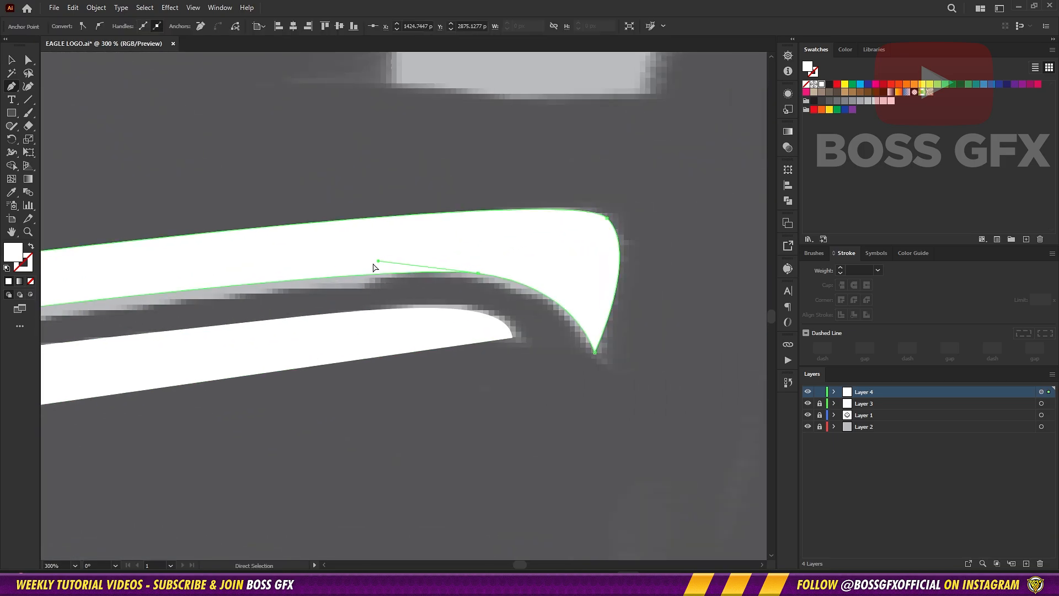
left_click(488, 358, "ctrl")
left_click(609, 225, "ctrl")
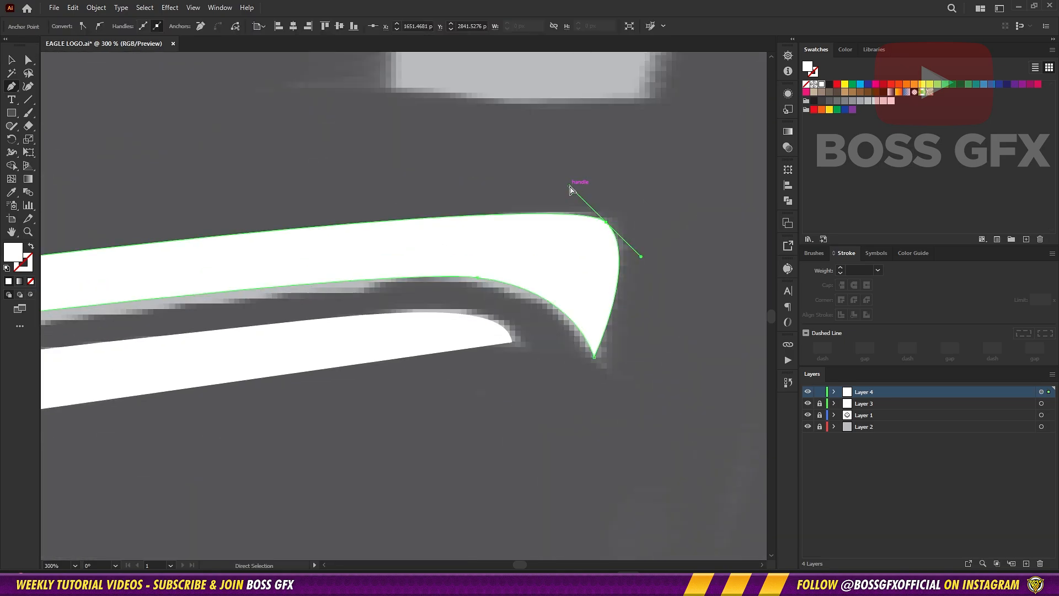
left_click(543, 163)
key("ctrl+minus")
key("ctrl+minus")
key("ctrl+minus")
key("ctrl+minus")
key("ctrl+minus")
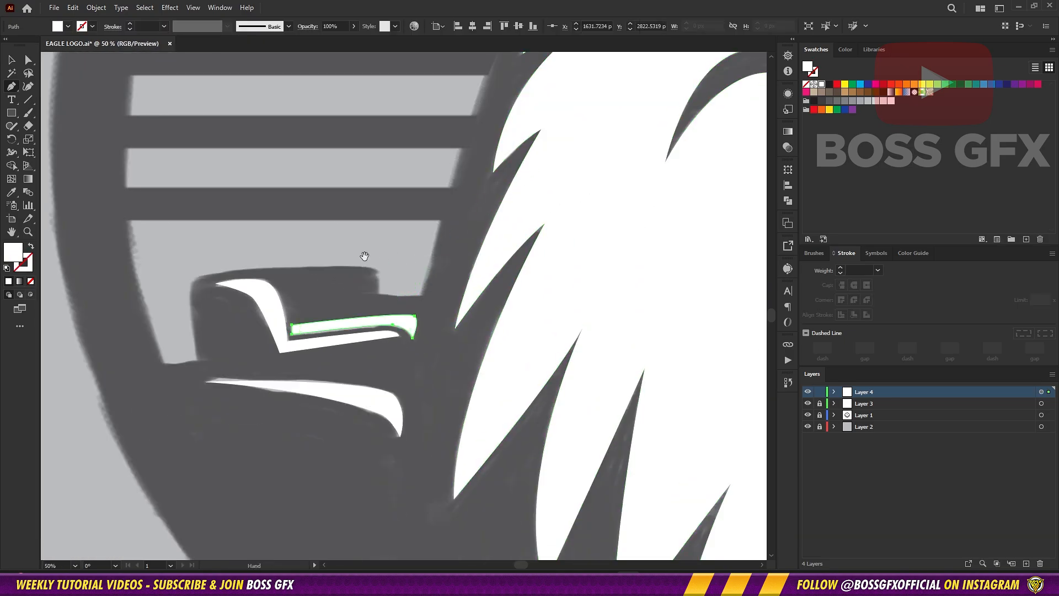
key("ctrl+minus")
key("ctrl+minus")
key("ctrl+minus")
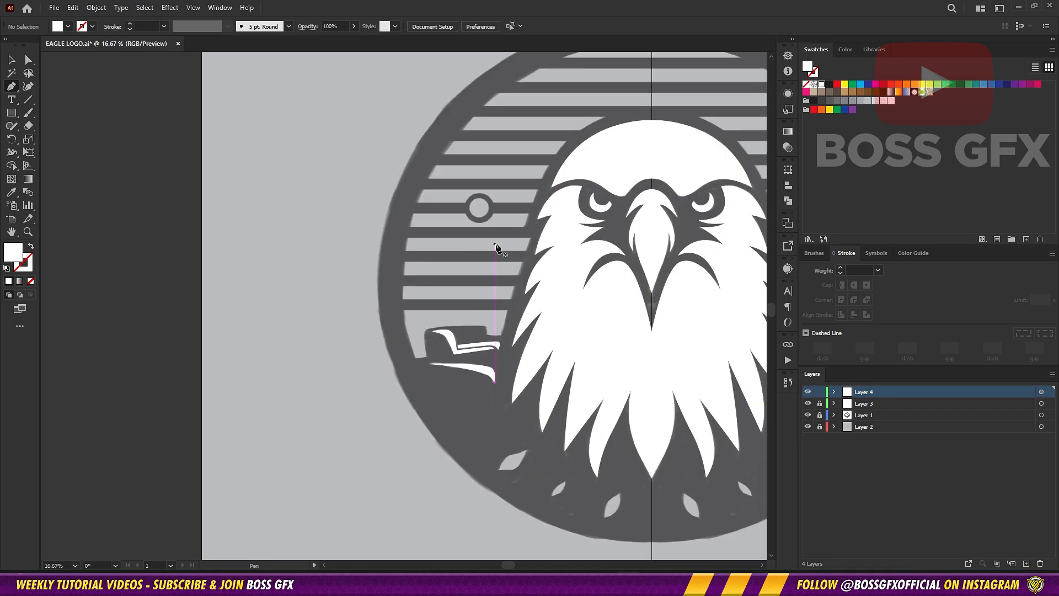
Step: Trace the circular frame's inner edge from the top centre line around to the corner beside the rock ledge, using a white stroke without fill
left_click_drag(495, 248, 356, 384)
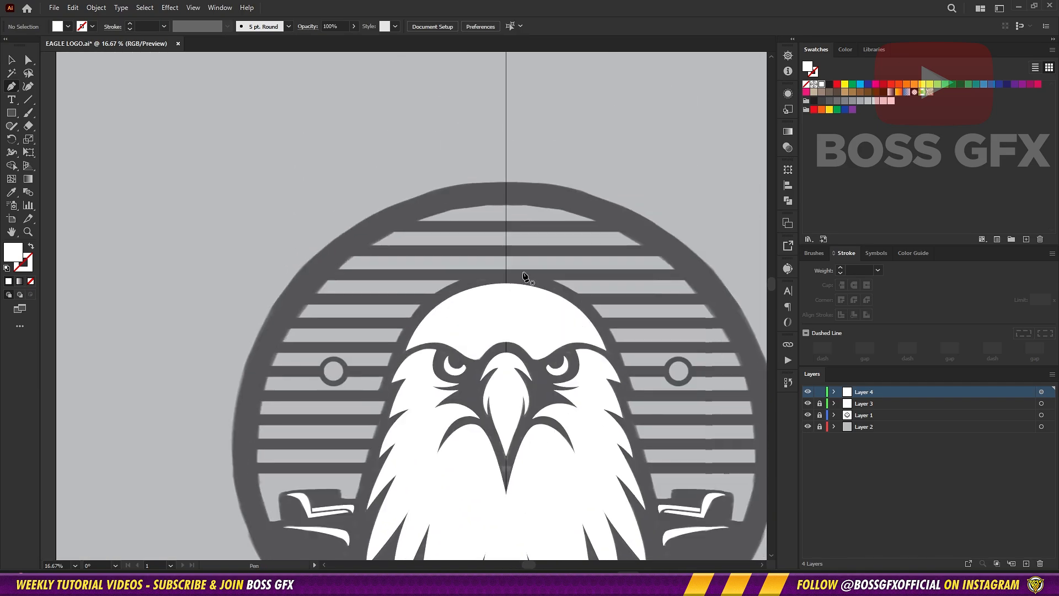
scroll(563, 254, "up", 3)
scroll(564, 254, "down", 2)
scroll(555, 262, "up", 3)
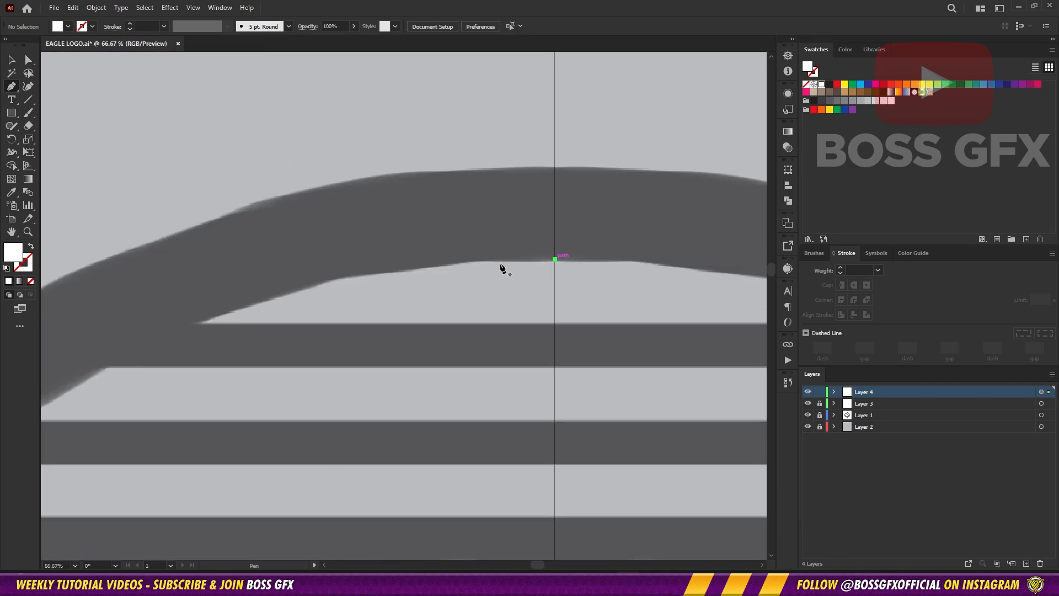
left_click(554, 258)
scroll(432, 267, "down", 3)
scroll(354, 373, "down", 3)
left_click_drag(359, 423, 361, 445)
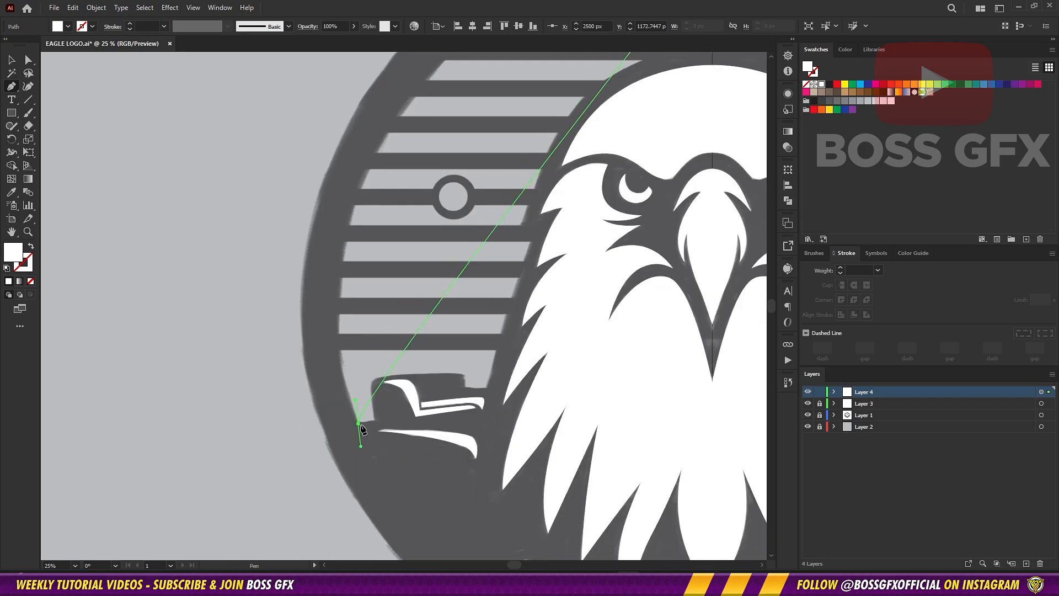
scroll(362, 429, "up", 5)
key("ctrl+z")
left_click_drag(485, 271, 424, 305)
left_click_drag(379, 357, 512, 172)
key("shift+x")
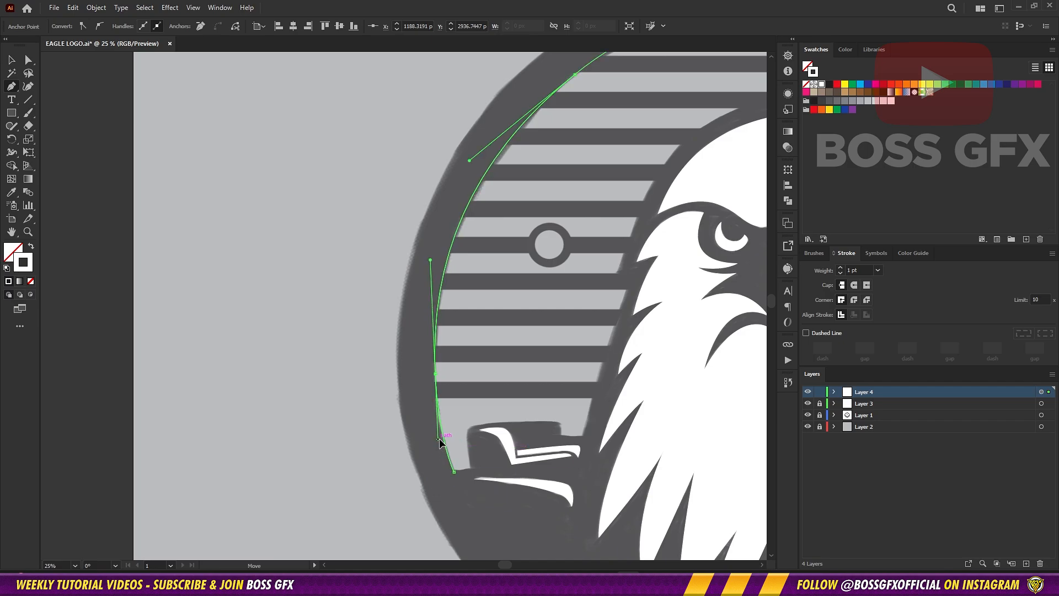
Step: Refine the inner frame curve's handles and raise its top point on the centre line for a smooth circular arc
left_click_drag(438, 434, 377, 491)
left_click_drag(408, 216, 360, 12)
left_click_drag(313, 233, 401, 355)
left_click_drag(458, 124, 388, 227)
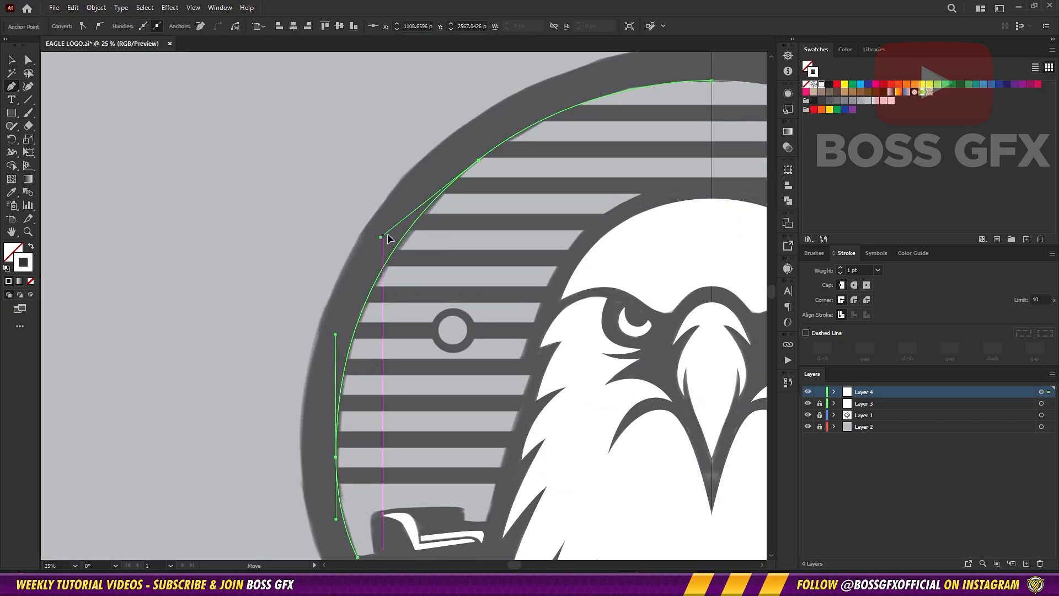
left_click_drag(475, 165, 534, 142)
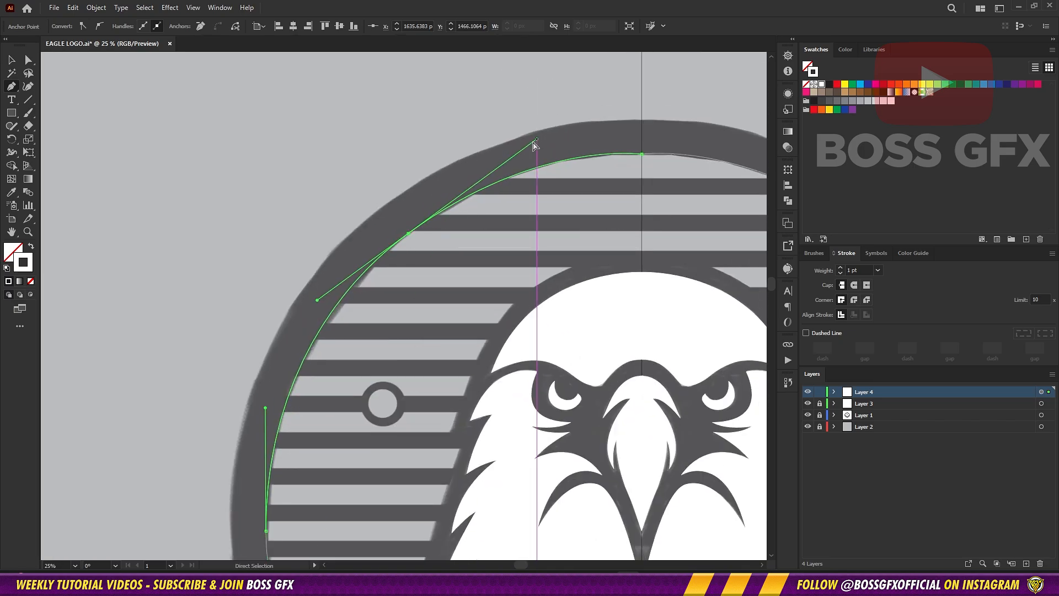
left_click_drag(642, 154, 643, 149)
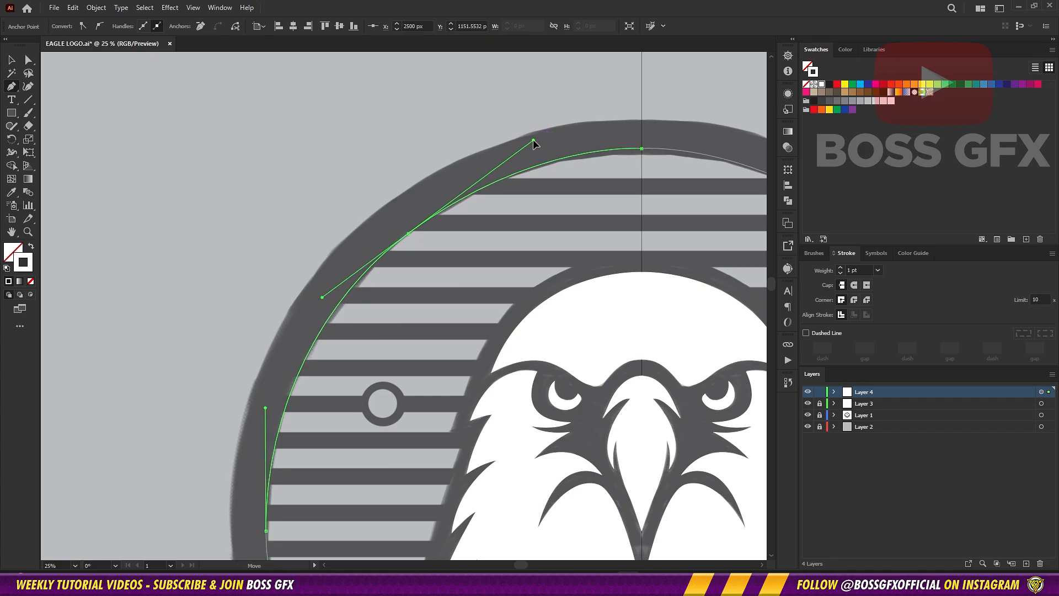
left_click(265, 531)
left_click_drag(266, 530, 355, 279)
Step: Continue the frame outline from its lower corner up and over the rock ledge, down its stepped corner and across to the eagle's surround
left_click(376, 377)
left_click_drag(391, 386, 398, 342)
key("ctrl+equal")
key("ctrl+equal")
key("ctrl+equal")
key("ctrl+equal")
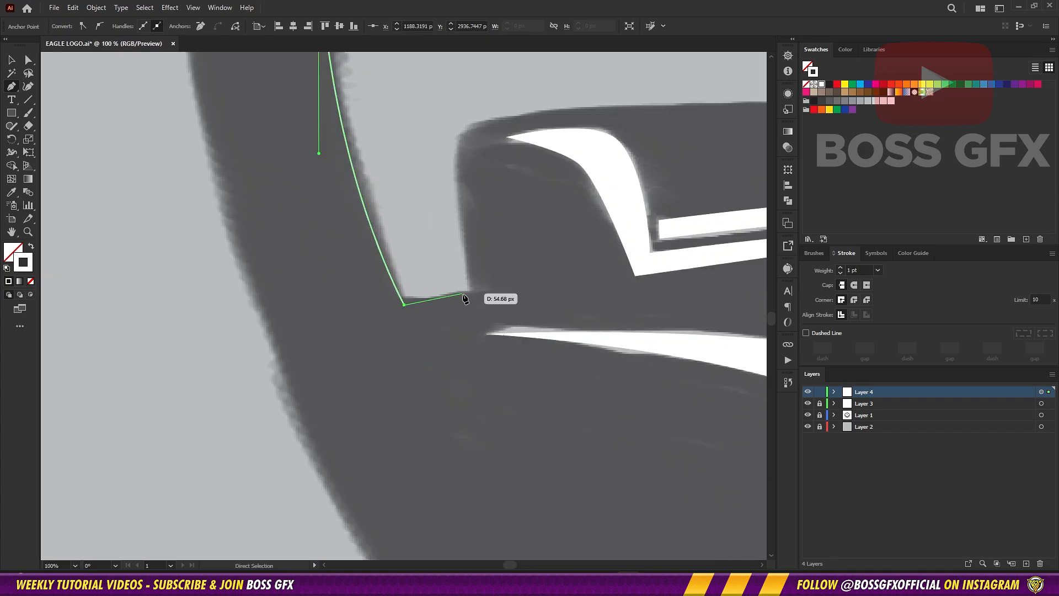
left_click_drag(479, 284, 454, 378)
left_click_drag(442, 223, 165, 307)
left_click_drag(499, 305, 507, 320)
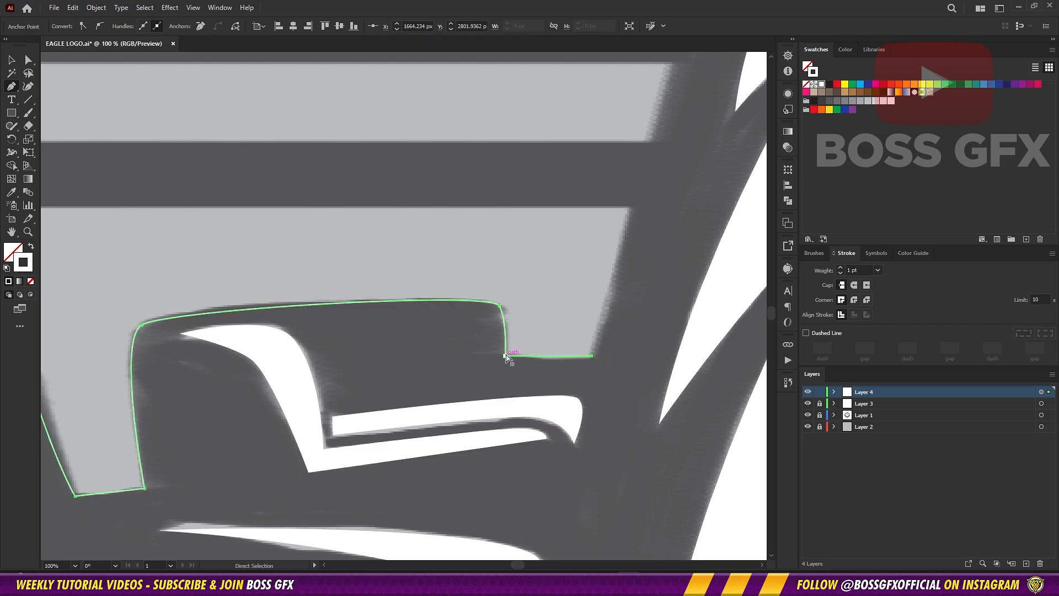
left_click(505, 358)
left_click_drag(631, 211, 582, 216)
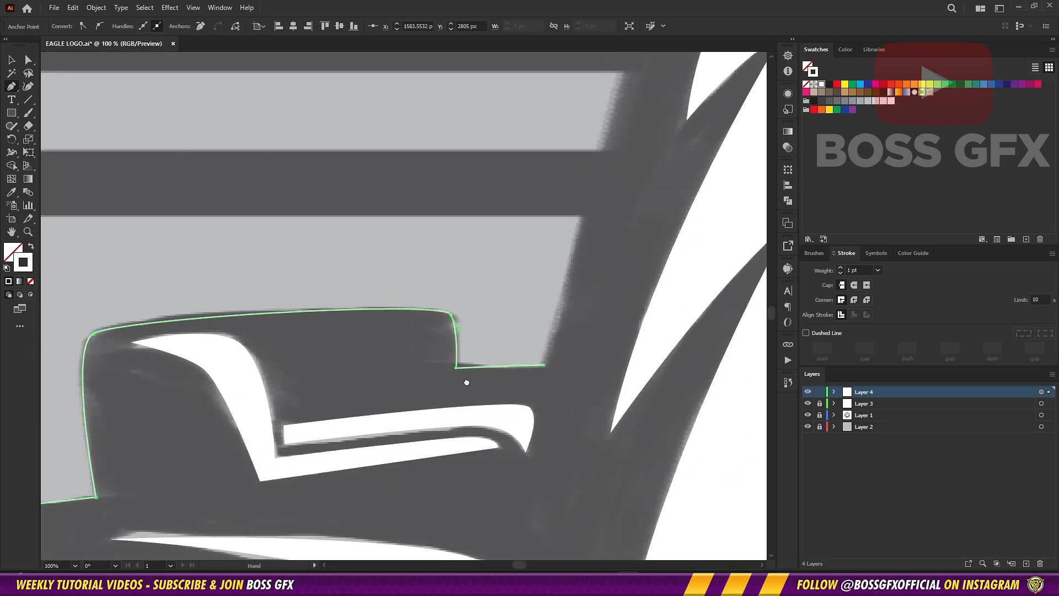
Step: Smooth the frame outline's curve over the rock ledge's outer top corner by adjusting its anchor handle
left_click_drag(465, 380, 539, 386)
left_click(253, 318, "ctrl")
left_click_drag(193, 322, 208, 308)
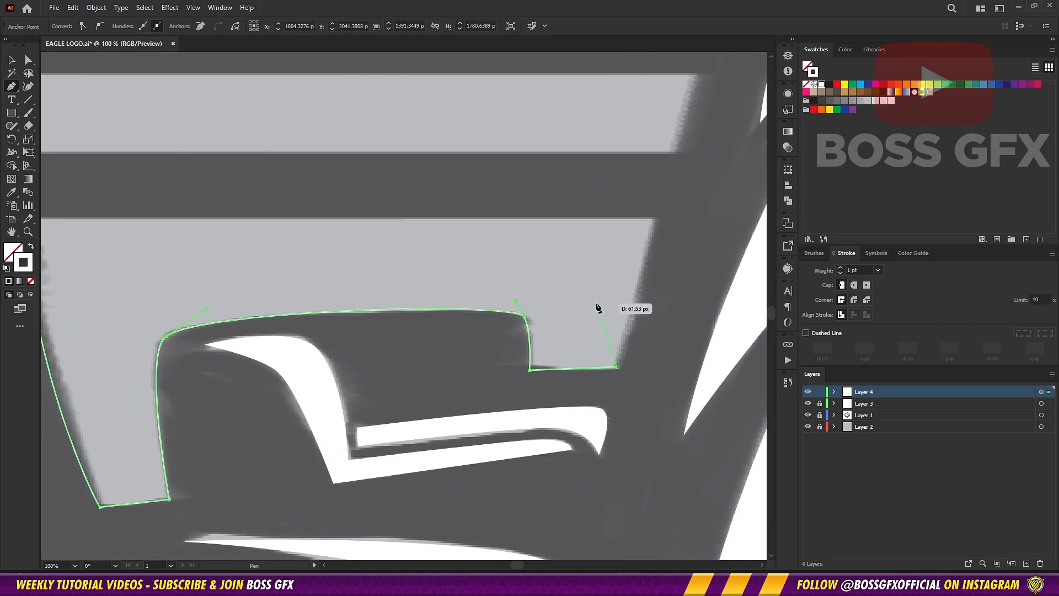
Step: Continue the frame outline up the eagle's side, around the notch beside the cheek and over the head to the centre line
scroll(598, 306, "down", 2)
left_click_drag(654, 135, 411, 351)
left_click(461, 252)
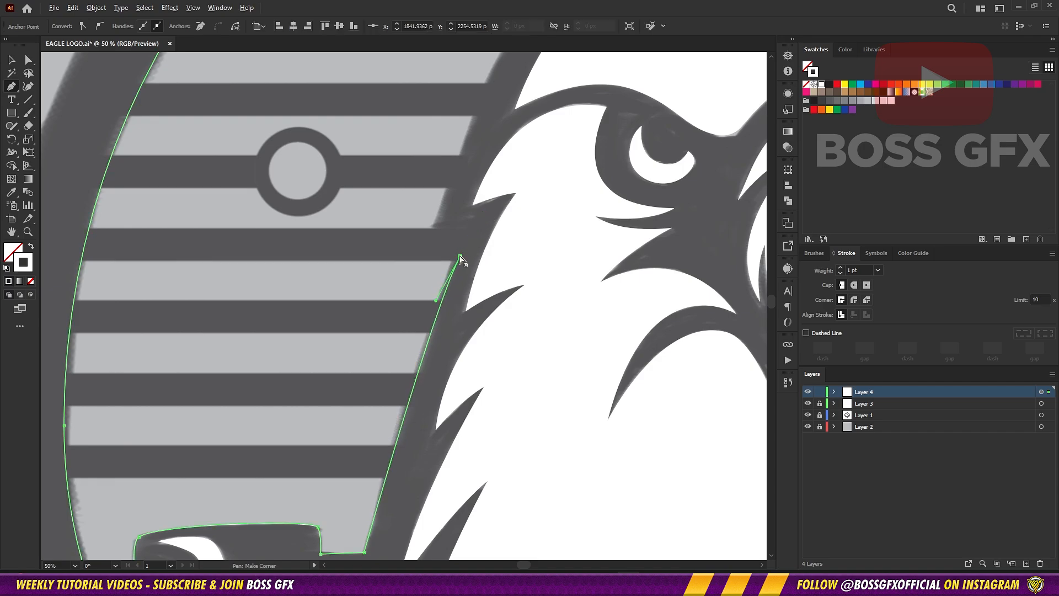
left_click_drag(461, 251, 752, 259)
scroll(434, 238, "up", 5)
scroll(496, 232, "right", 4)
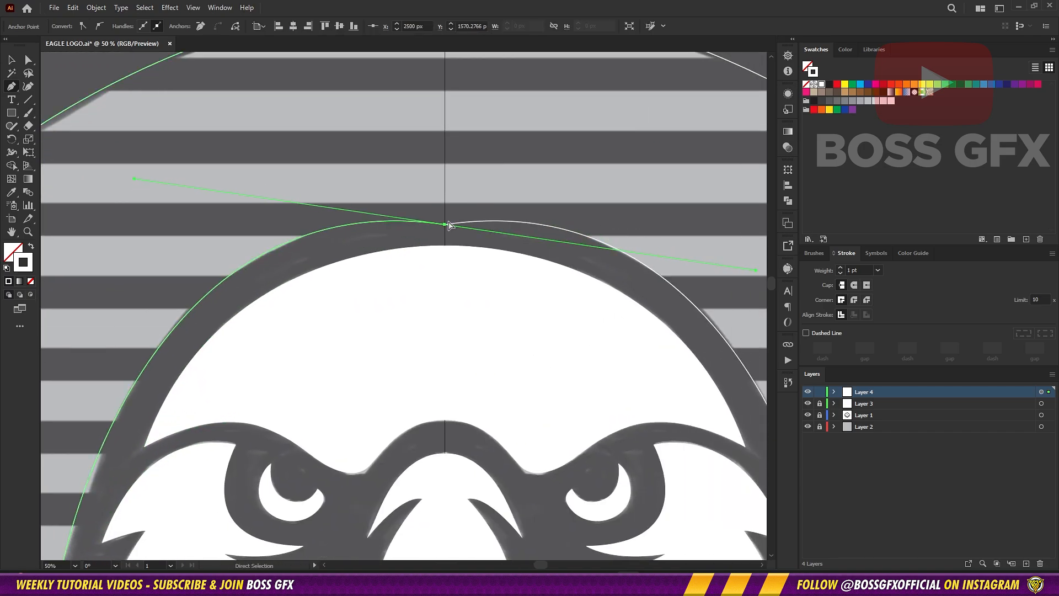
Step: Raise the head arc's top point on the centre line and refine its handles for a smooth curve down to the notch
left_click_drag(444, 224, 445, 215)
left_click_drag(137, 189, 112, 209)
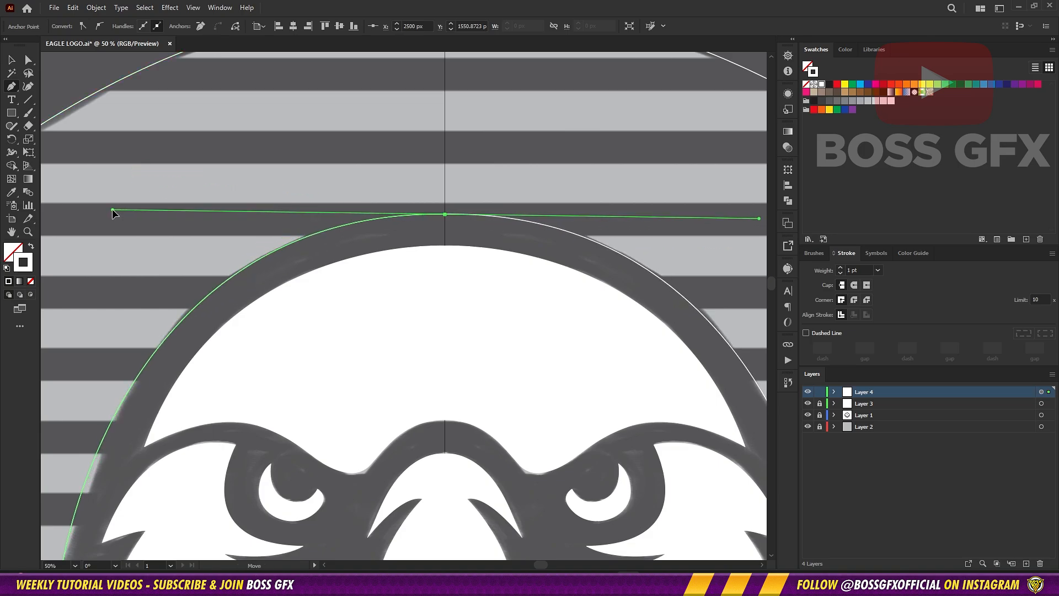
scroll(111, 209, "down", 4)
scroll(111, 210, "left", 5)
left_click_drag(336, 294, 333, 300)
left_click_drag(374, 197, 380, 183)
scroll(380, 183, "up", 4)
scroll(380, 182, "right", 2)
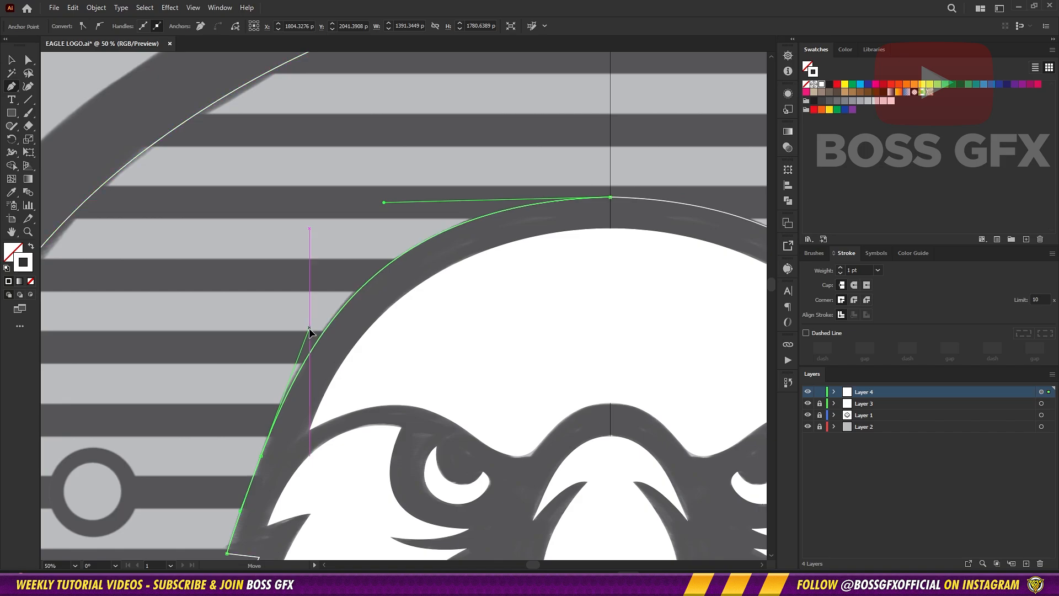
left_click(609, 197, "ctrl")
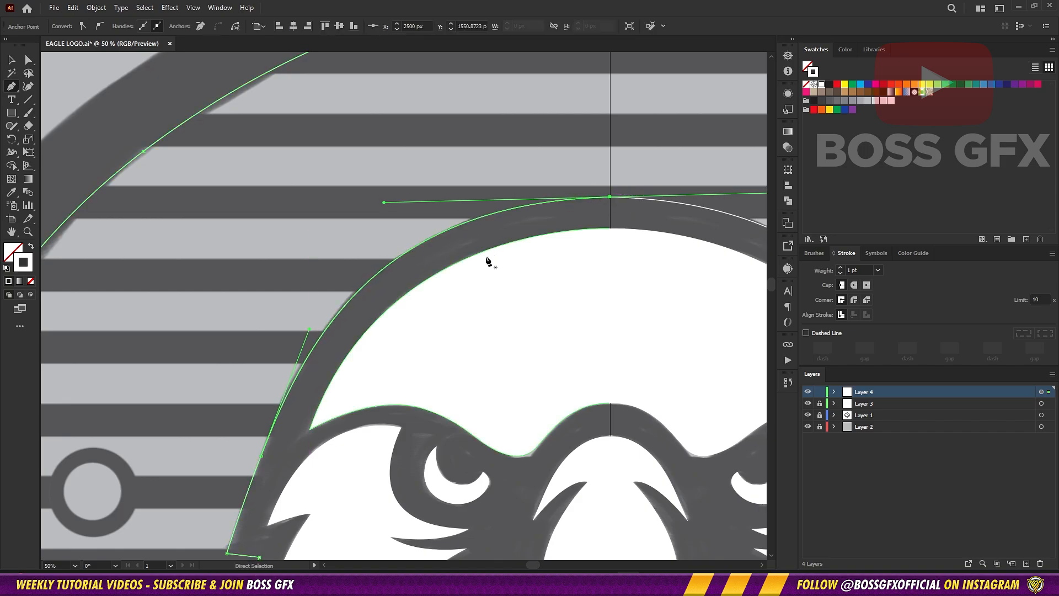
Step: Give the frame background shape a white fill without stroke and refine the handle of its outer arc near the top centre
scroll(534, 313, "down", 2)
scroll(534, 313, "left", 3)
scroll(534, 313, "up", 3)
left_click_drag(555, 135, 325, 118)
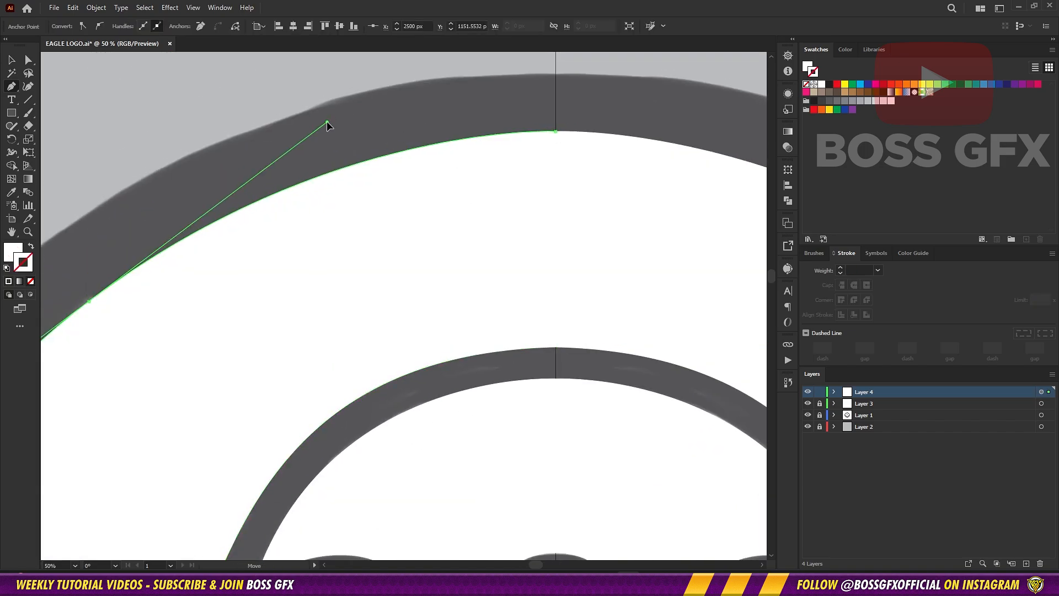
scroll(459, 276, "left", 3)
scroll(459, 276, "down", 5)
key("ctrl+shift+a")
scroll(494, 303, "down", 4)
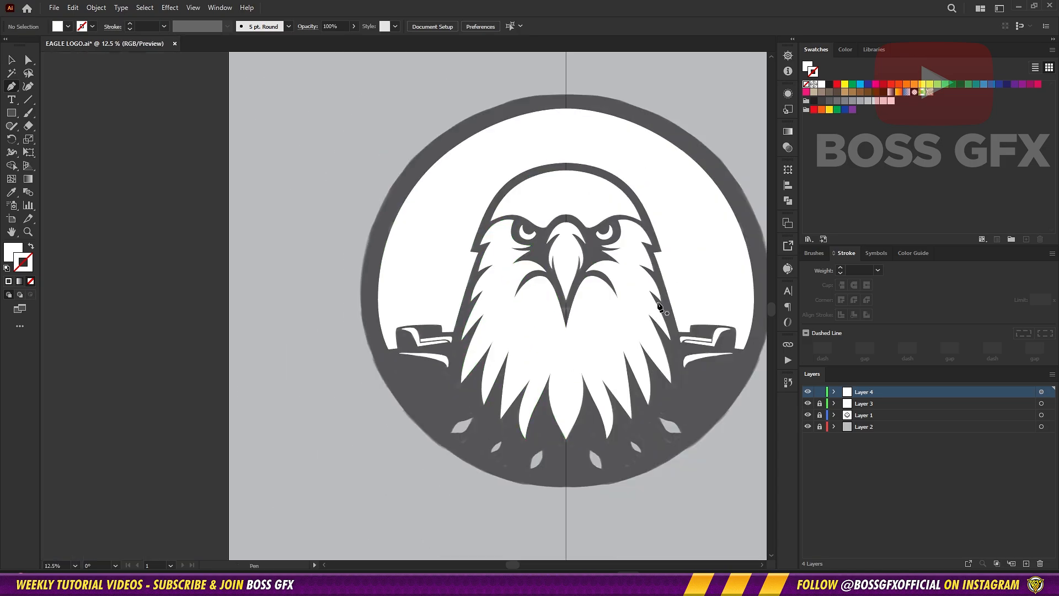
Step: Switch the frame background shape to outline to compare it with the sketch, and restore its white fill
left_click_drag(494, 303, 481, 313)
left_click(375, 300, "ctrl")
key("shift+x")
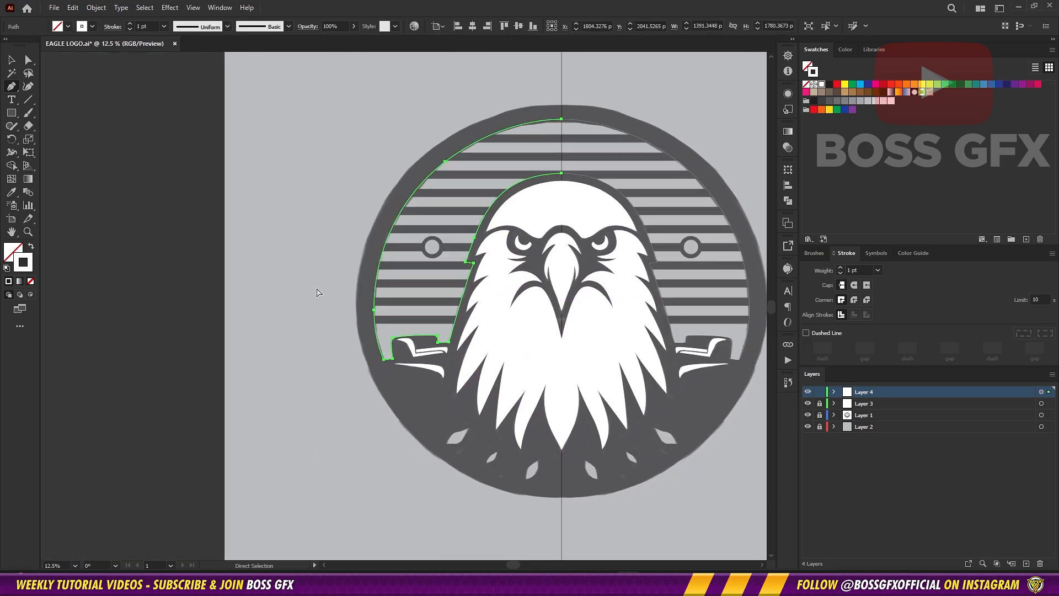
left_click(320, 293, "ctrl")
left_click_drag(532, 338, 507, 379)
left_click(351, 306, "ctrl")
key("shift+x")
key("ctrl+shift+a")
scroll(541, 338, "up", 1)
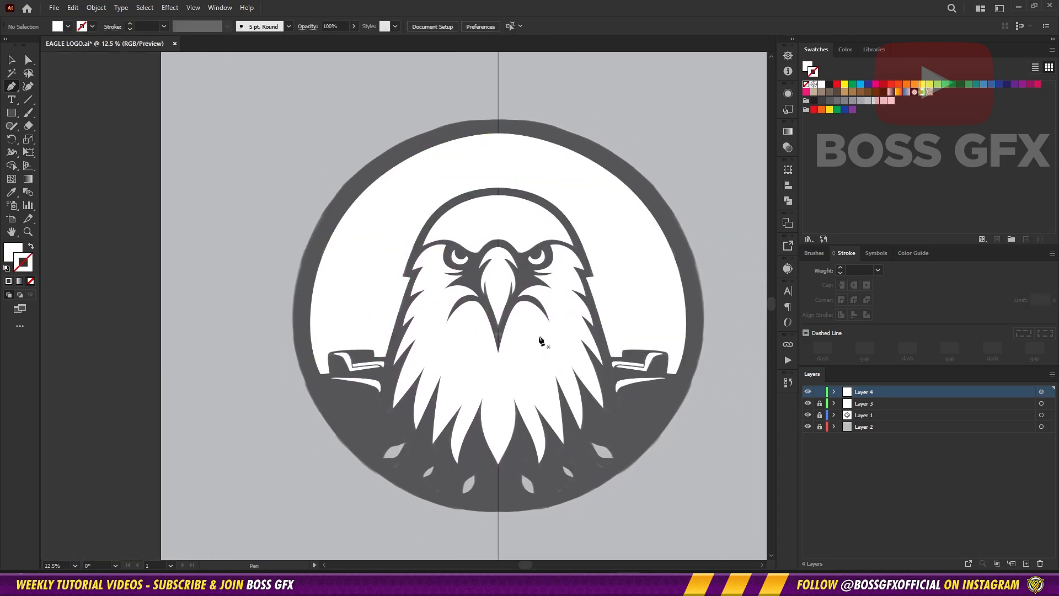
Step: Examine the evenness of the dark outline around the eagle's head, close up and against the whole logo
scroll(598, 468, "down", 2)
scroll(584, 437, "up", 3)
scroll(551, 230, "up", 3)
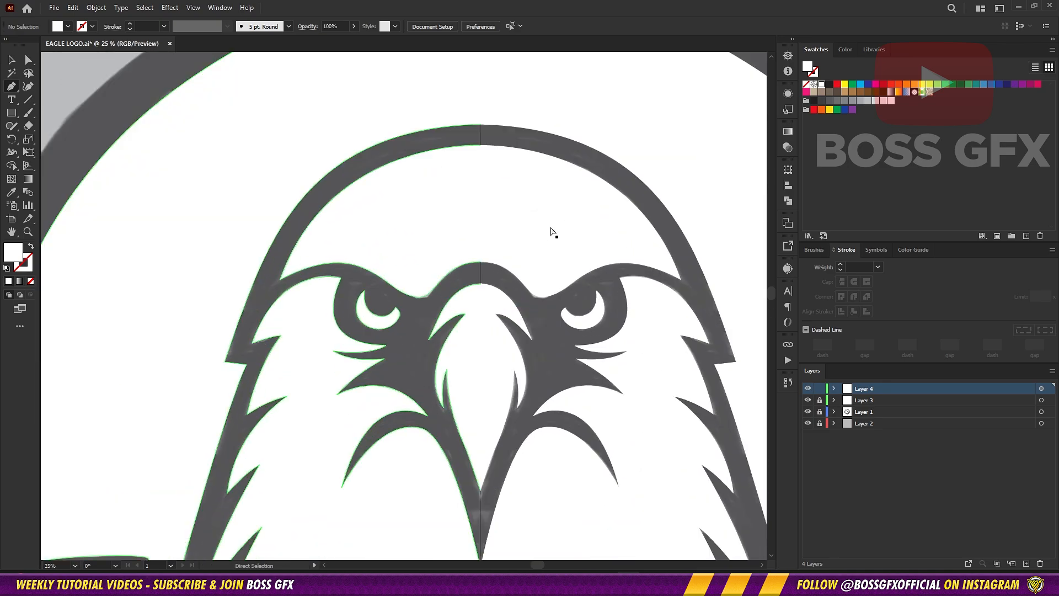
left_click_drag(567, 300, 567, 298, "ctrl")
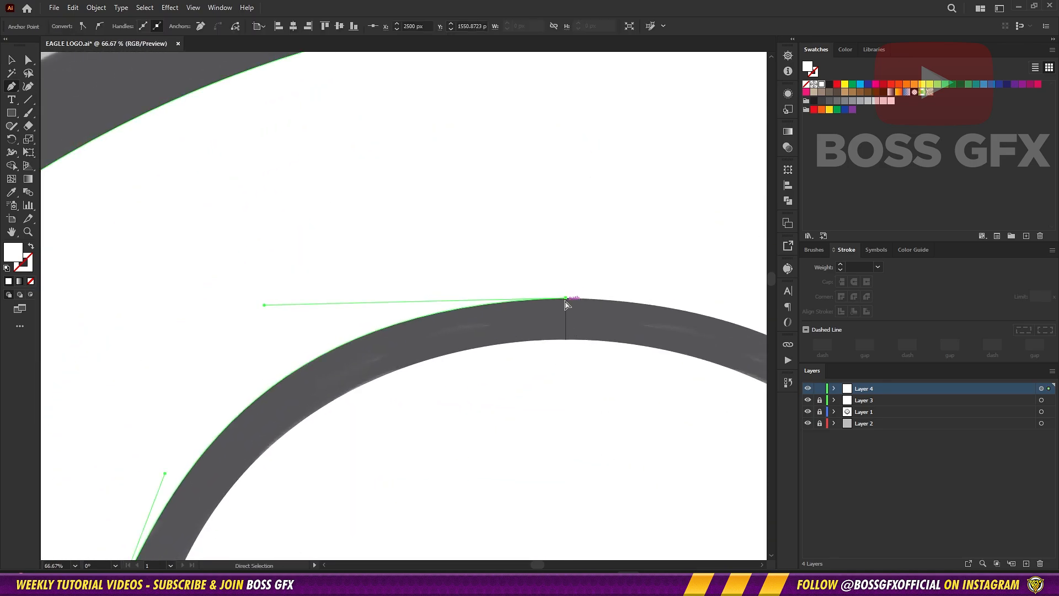
scroll(536, 290, "down", 5)
scroll(536, 291, "left", 2)
key("ctrl+shift+a")
scroll(550, 396, "up", 5)
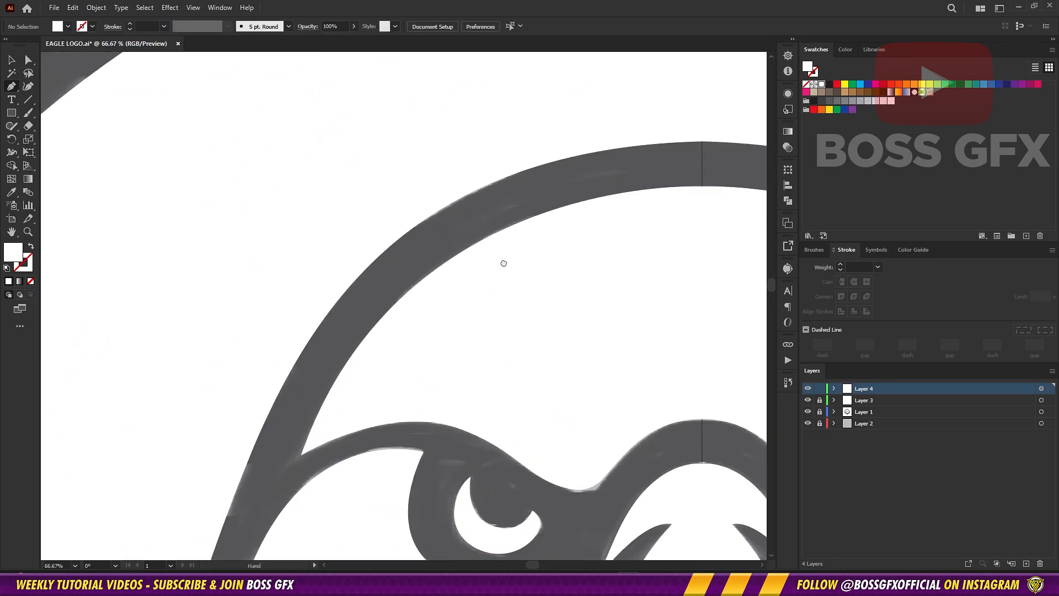
scroll(611, 313, "down", 3)
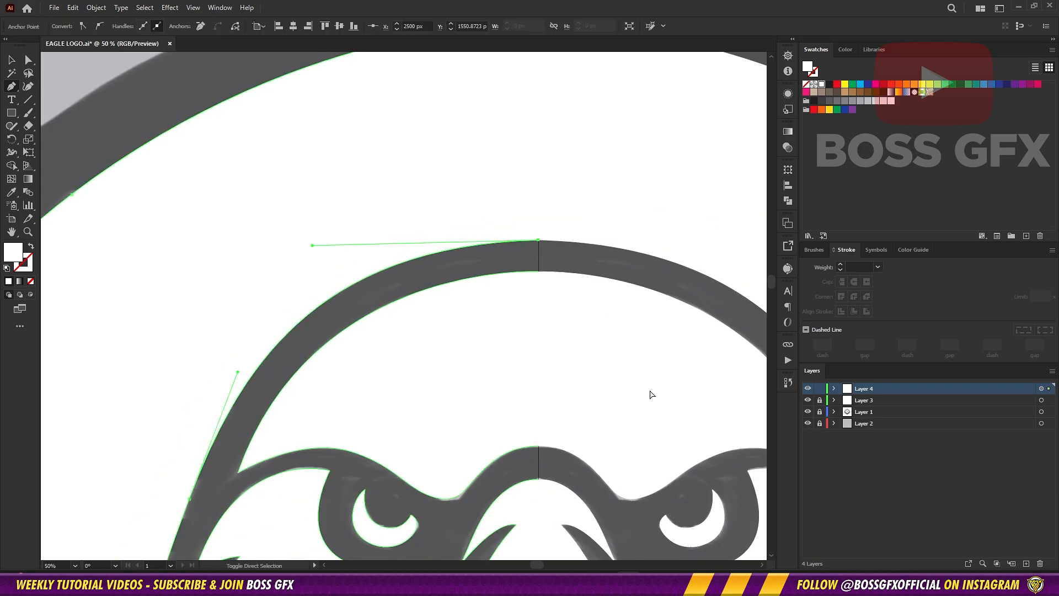
scroll(536, 238, "up", 2)
scroll(508, 350, "down", 4)
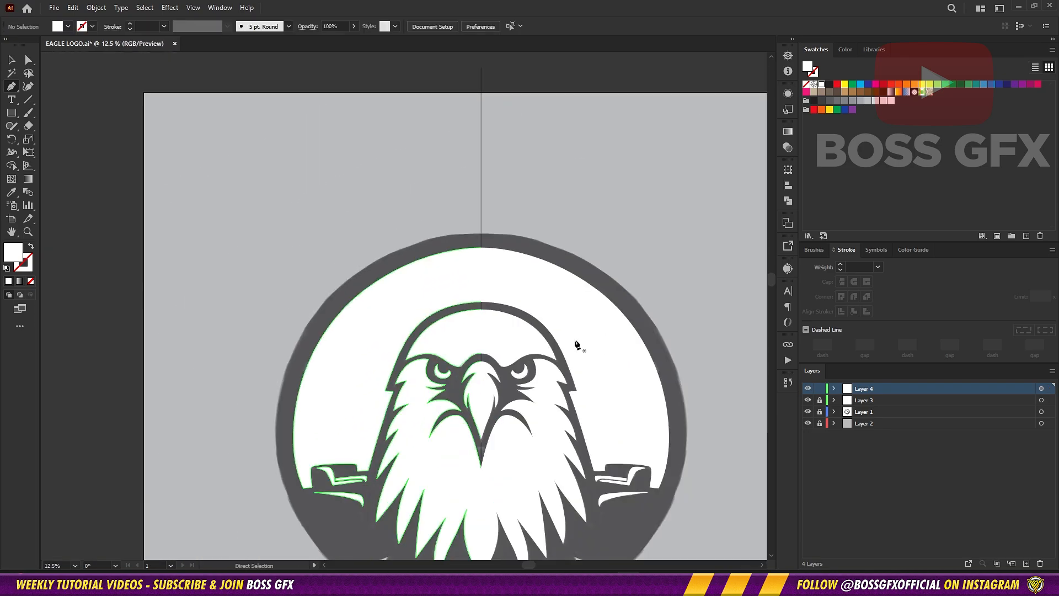
Step: Trace the outermost leaf-shaped feather mark below the chest feathers as a closed path with a white stroke and no fill
scroll(577, 345, "down", 5)
scroll(403, 263, "up", 5)
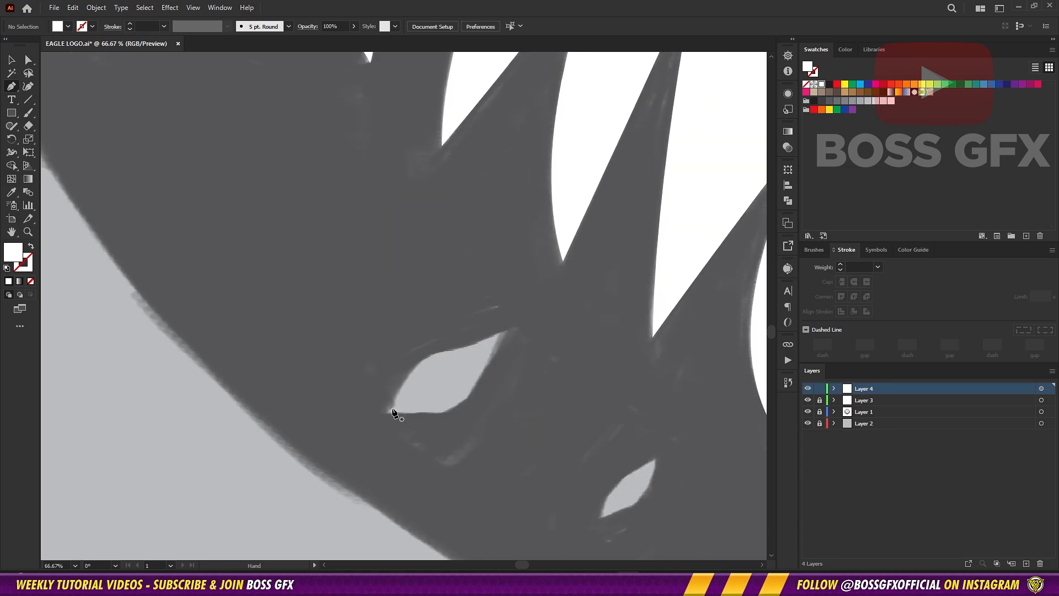
left_click_drag(507, 332, 525, 324)
left_click(437, 413)
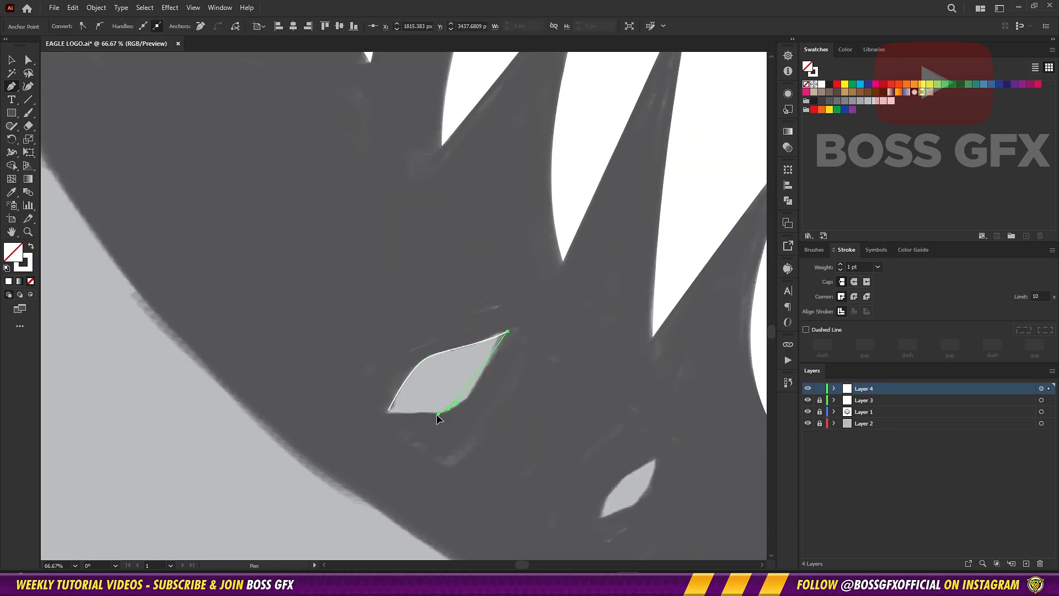
left_click(508, 437, "ctrl")
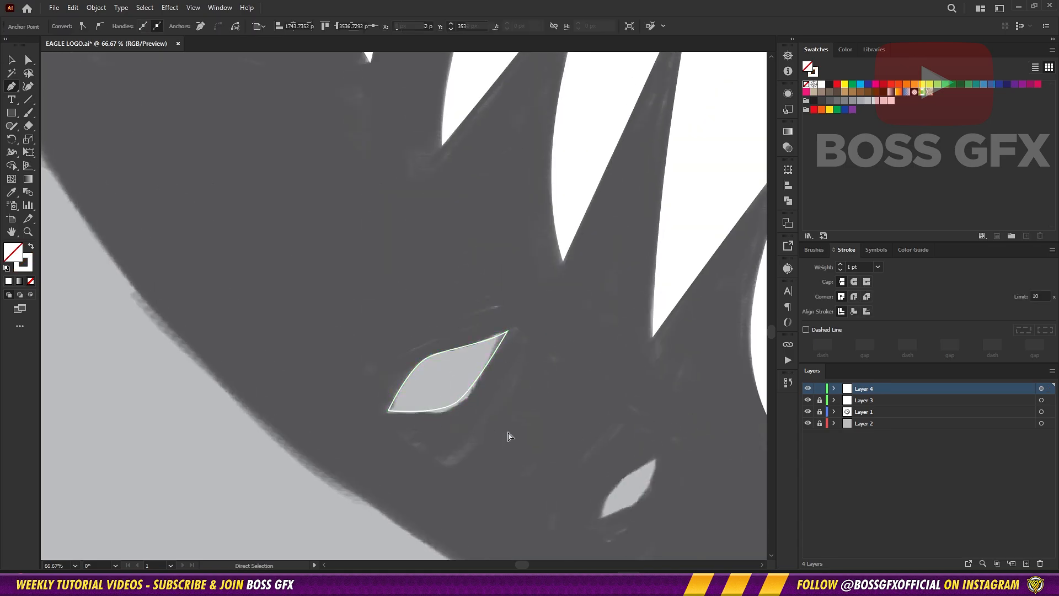
Step: Trace the small middle leaf-shaped feather mark as a closed white-stroked path
scroll(509, 437, "down", 3)
scroll(509, 437, "right", 4)
left_click(397, 393)
left_click_drag(427, 348, 483, 326)
left_click(449, 337)
left_click_drag(409, 350, 409, 348)
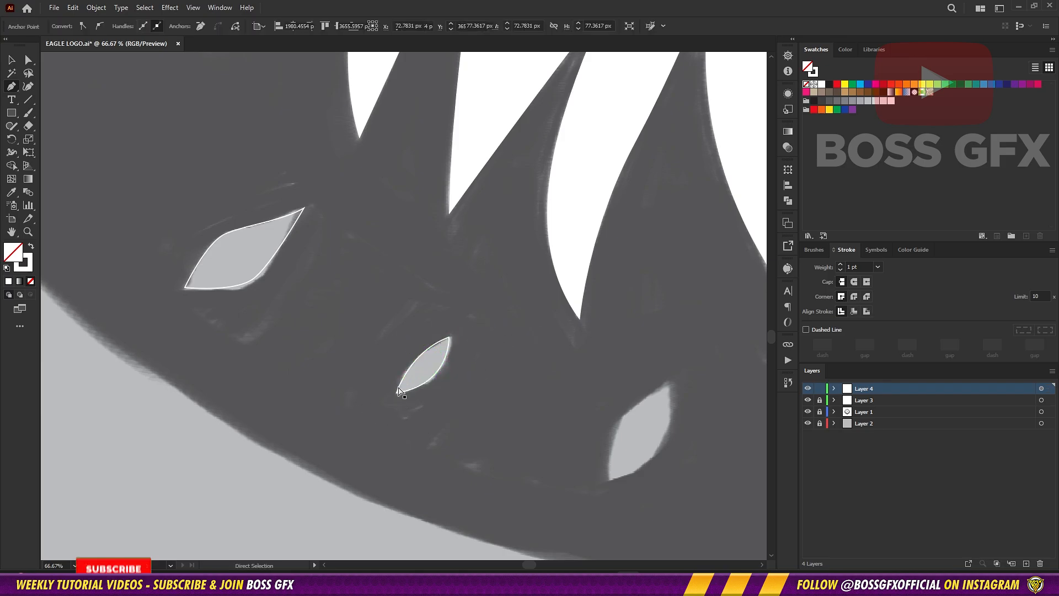
left_click(593, 419, "ctrl")
Step: Trace the leaf-shaped feather mark nearest the centre line and refine the curves of its sides
scroll(593, 419, "down", 3)
scroll(594, 419, "right", 4)
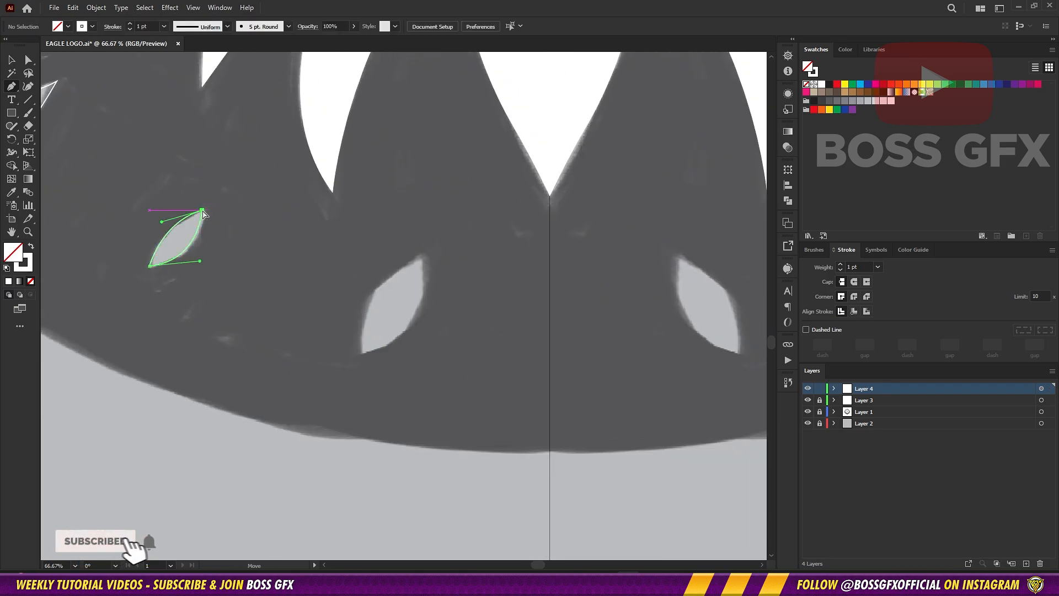
left_click(362, 352)
left_click_drag(420, 258, 423, 283)
left_click(413, 327)
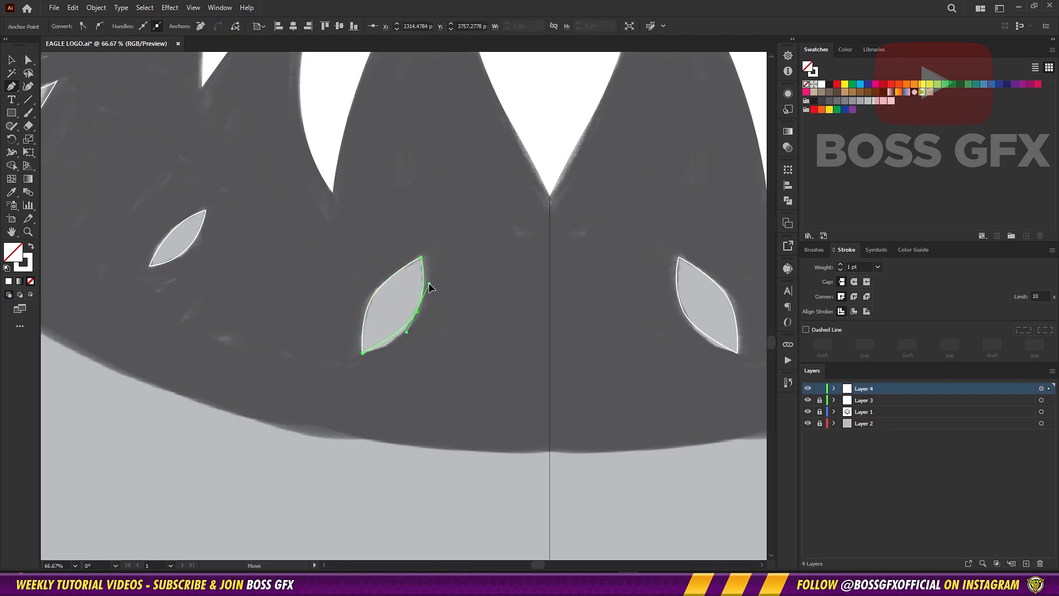
left_click(432, 314, "ctrl")
Step: Select all three traced leaf marks and swap their white stroke to a white fill
left_click_drag(433, 314, 626, 359)
left_click(634, 342, "ctrl")
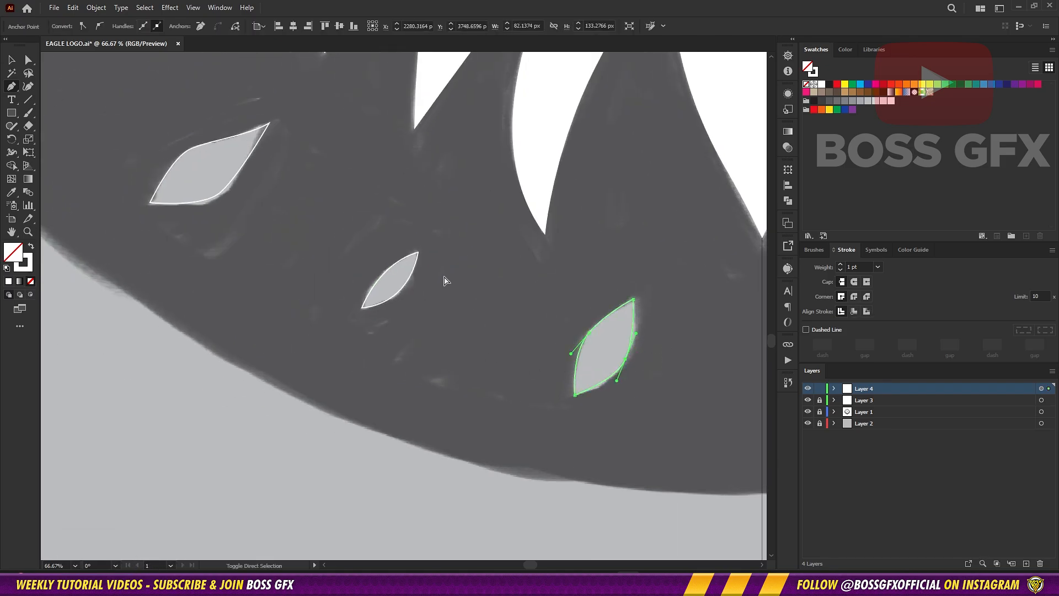
left_click(408, 281, "ctrl+shift")
left_click(178, 201, "ctrl+shift")
key("shift+x")
left_click(462, 304, "ctrl")
key("ctrl+minus")
key("ctrl+minus")
scroll(524, 296, "up", 2)
Step: Move the three white leaf marks together upward, closer to the chest feather tips
key("v")
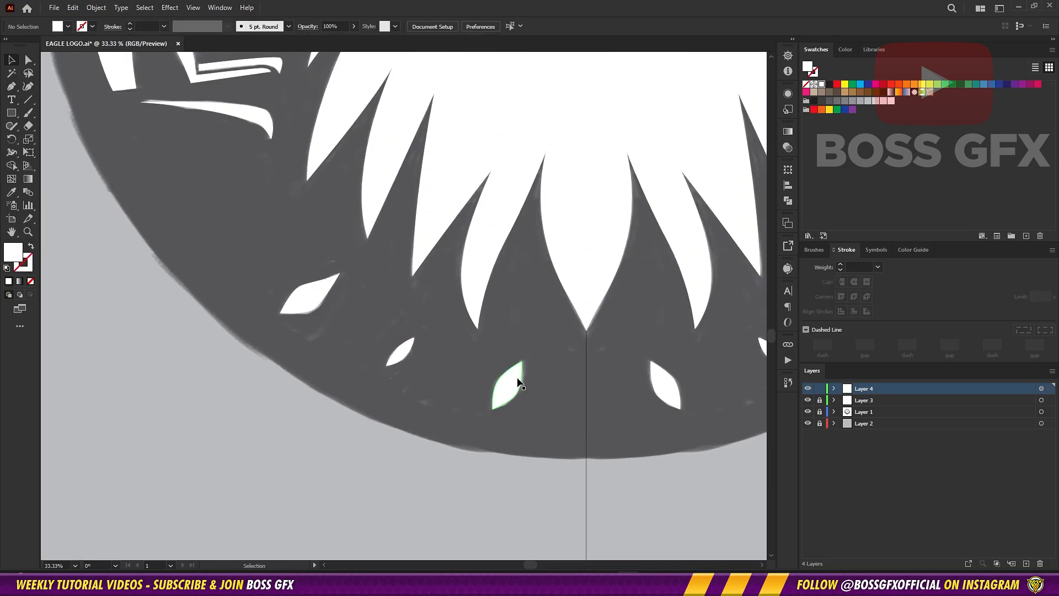
left_click(518, 381)
left_click(400, 351, "shift")
left_click(309, 293, "shift")
left_click_drag(508, 383, 525, 335)
Step: Reposition the outermost and small middle leaf marks individually so they sit in line with the gaps between the feathers
left_click(519, 347)
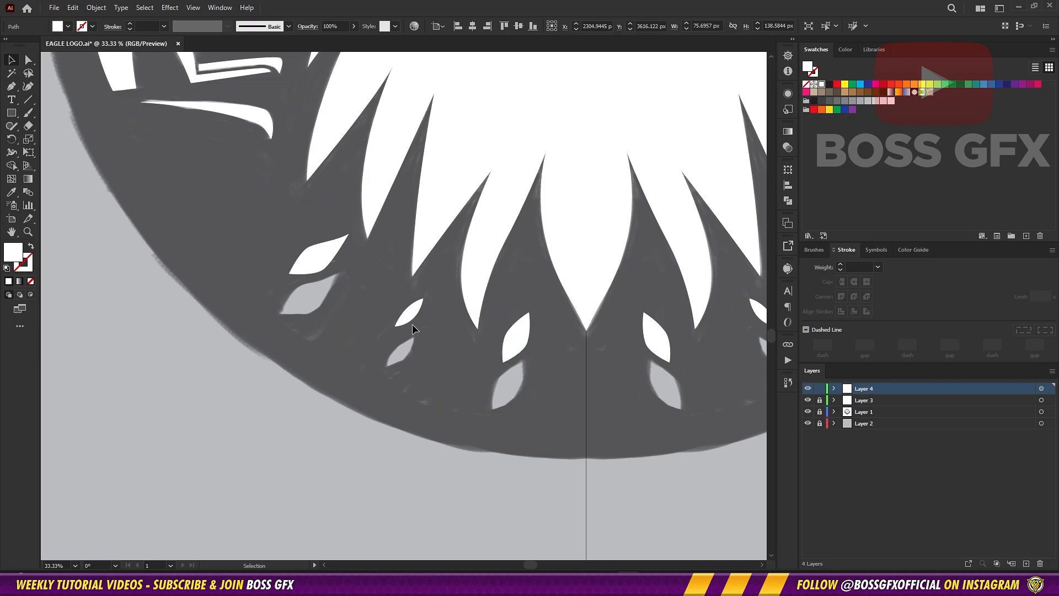
left_click_drag(407, 315, 422, 315)
left_click_drag(327, 257, 315, 239)
left_click(417, 309)
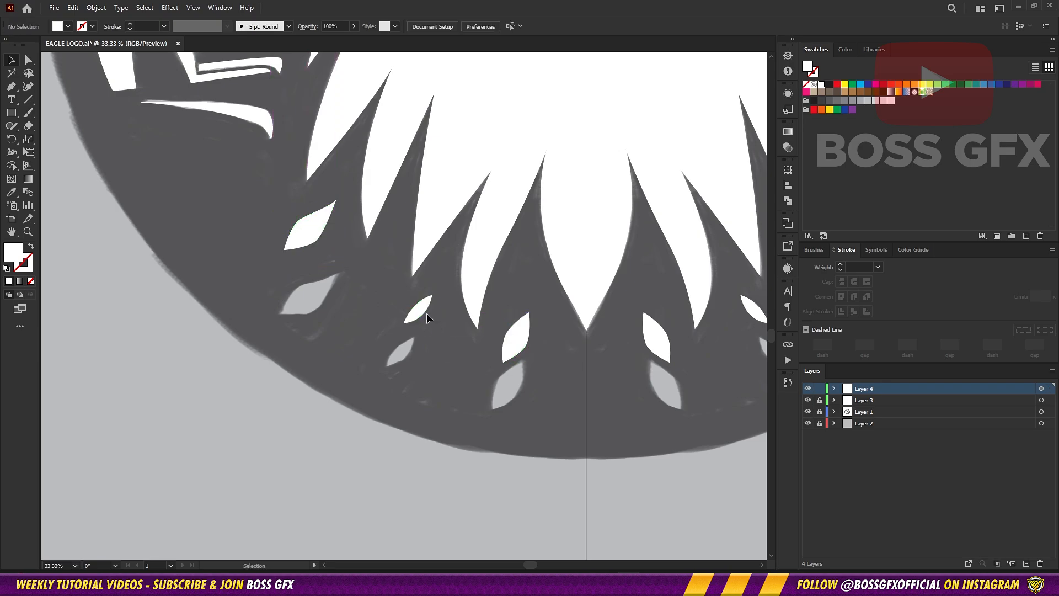
left_click_drag(436, 327, 422, 312)
Step: Rotate the leaf mark nearest the centre line more upright and nudge it between the feather tips
left_click_drag(524, 349, 543, 346)
left_click_drag(522, 331, 546, 351)
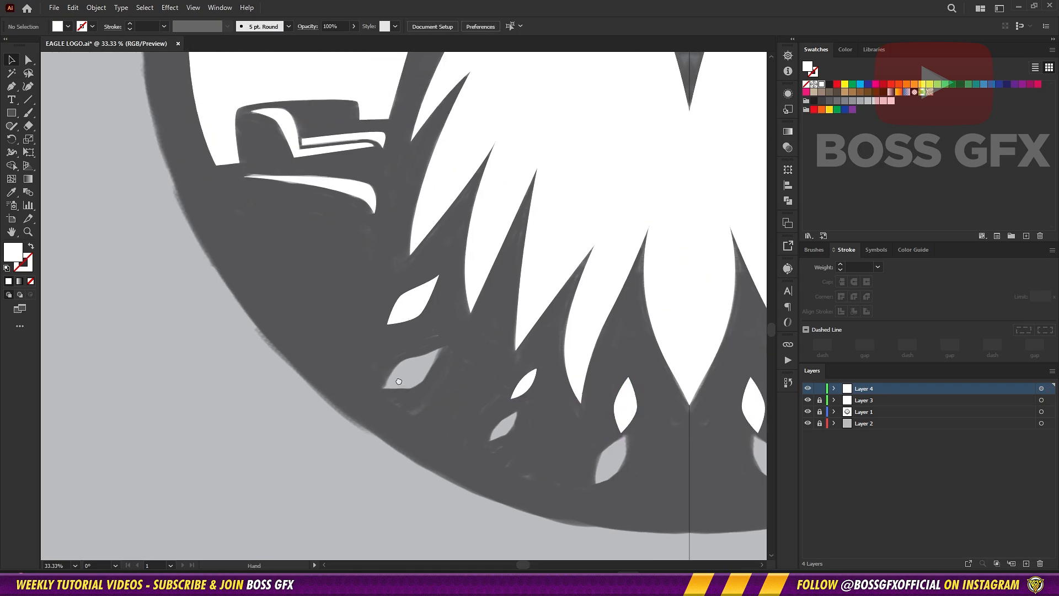
left_click_drag(439, 329, 502, 394)
left_click(484, 376)
Step: Adjust the anchor handles of the outer chest feathers above the outermost leaf mark with the Pen tool
key("p")
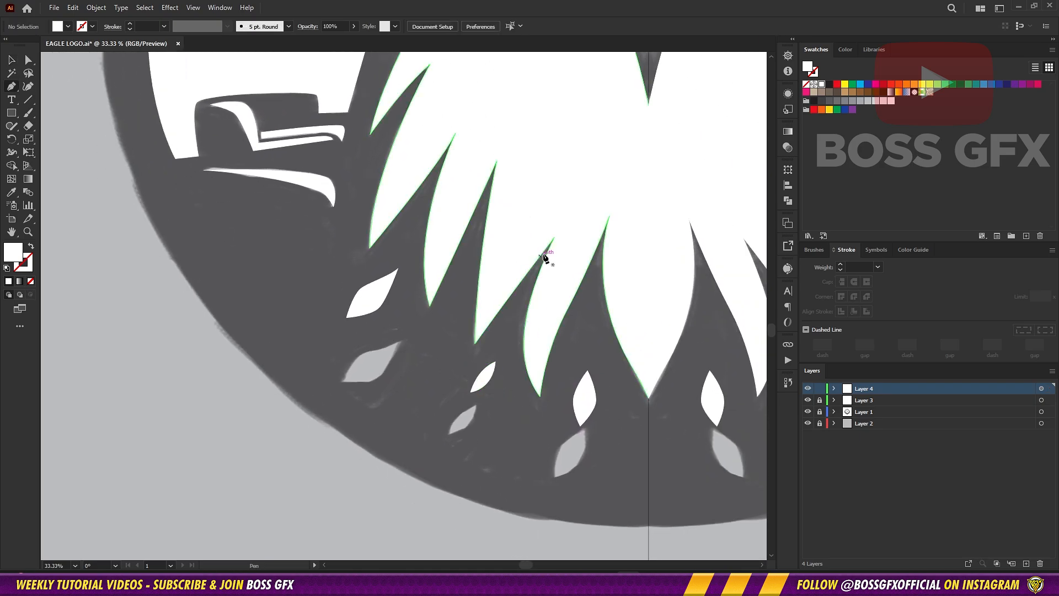
left_click(522, 287, "ctrl")
left_click_drag(429, 312, 511, 340)
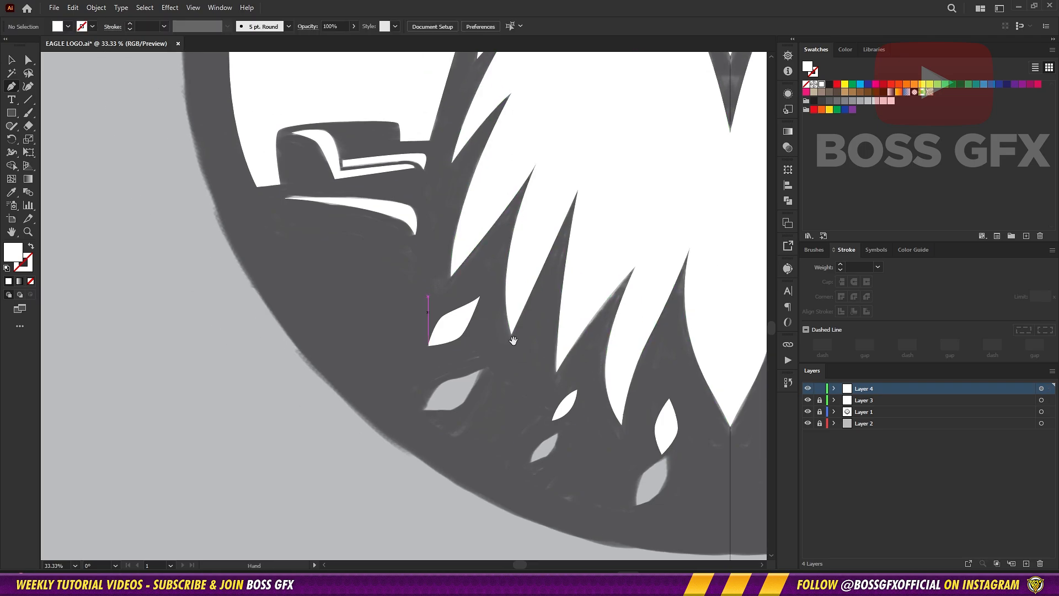
left_click(508, 281, "ctrl")
left_click_drag(490, 264, 518, 196)
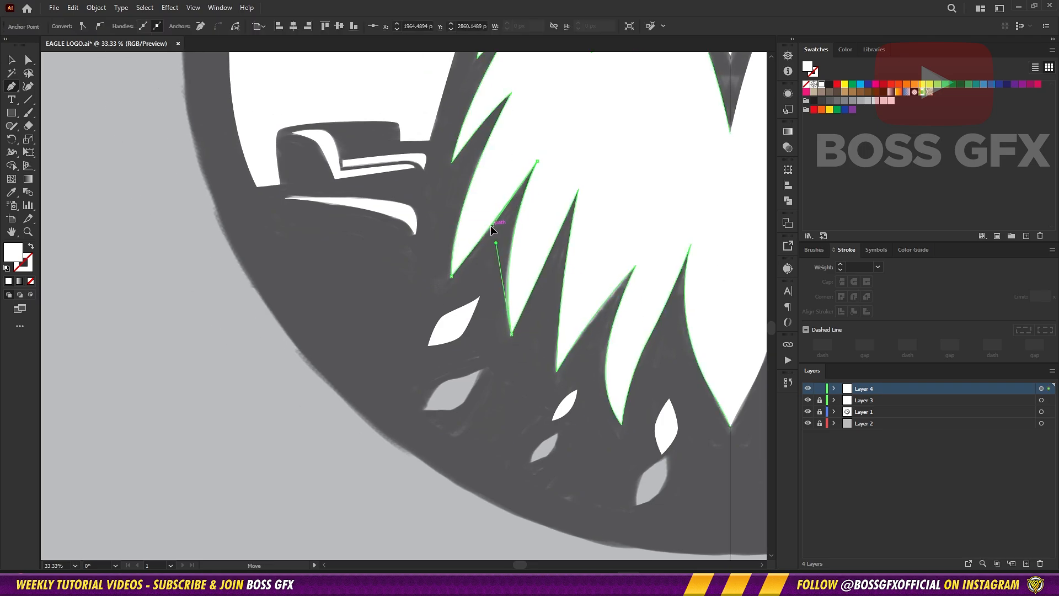
Step: Refine the anchors and handles of the chest feathers closer to the centre, including the tip beside the central feather
left_click(460, 284, "ctrl")
left_click_drag(546, 318, 515, 383)
left_click_drag(512, 281, 454, 208)
left_click(546, 256, "ctrl")
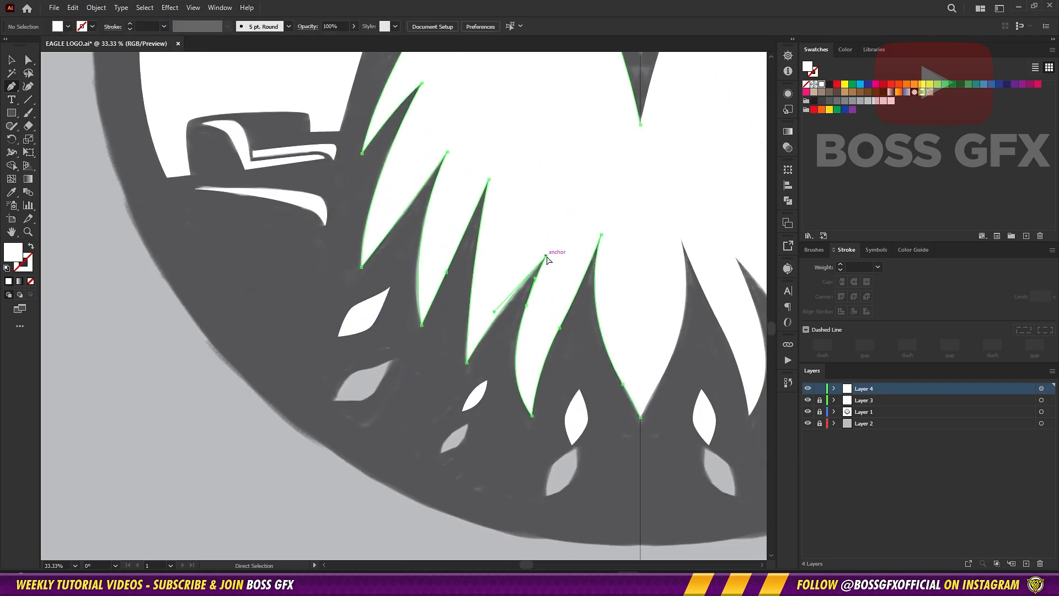
left_click(494, 354, "ctrl")
left_click(509, 381, "ctrl")
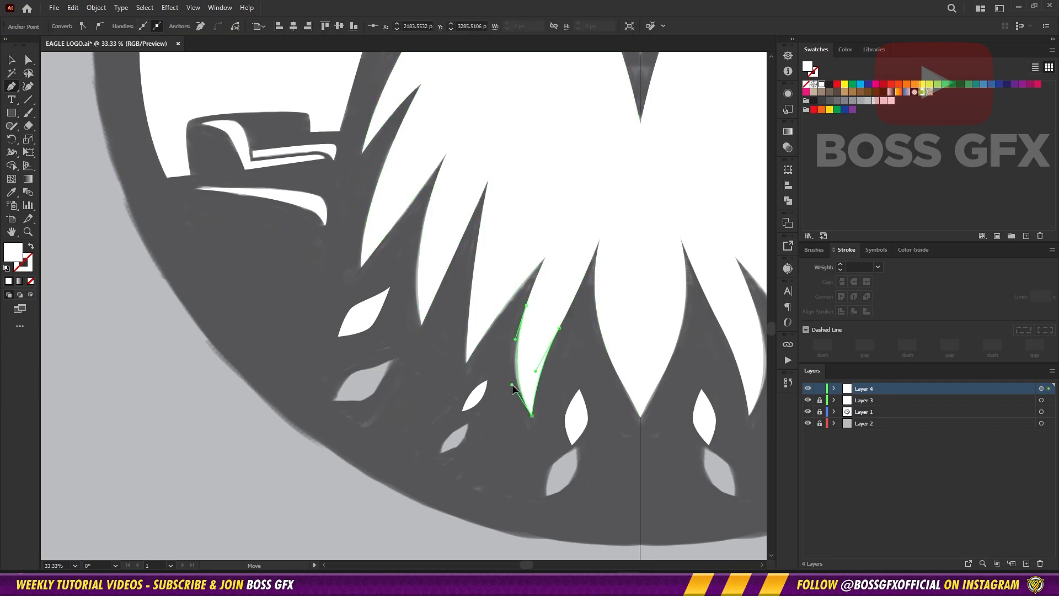
left_click(512, 389, "ctrl")
Step: Lock Layer 4 and add a new layer directly beneath it
scroll(525, 370, "up", 10)
key("ctrl+minus")
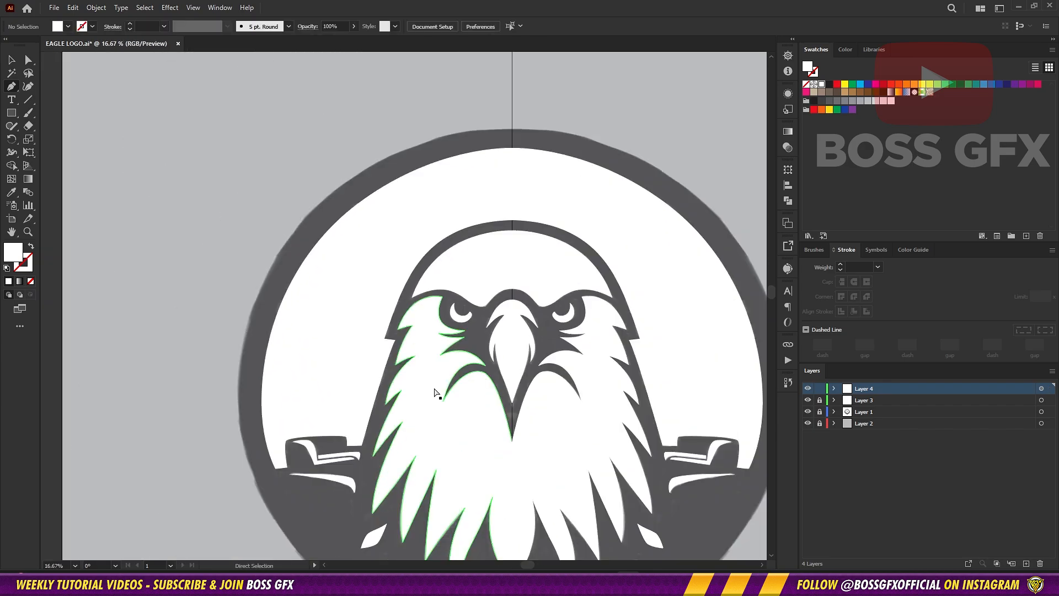
key("ctrl+minus")
left_click(818, 389)
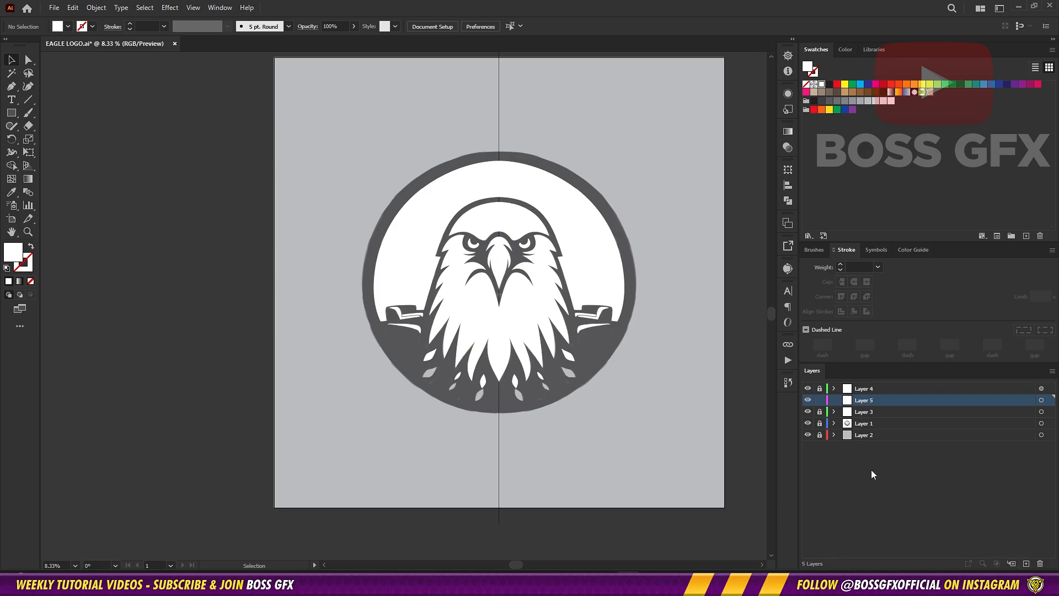
Step: Draw a borderless #000000 black circle about 3049 px wide from the artboard centre on Layer 5
double_click(12, 253)
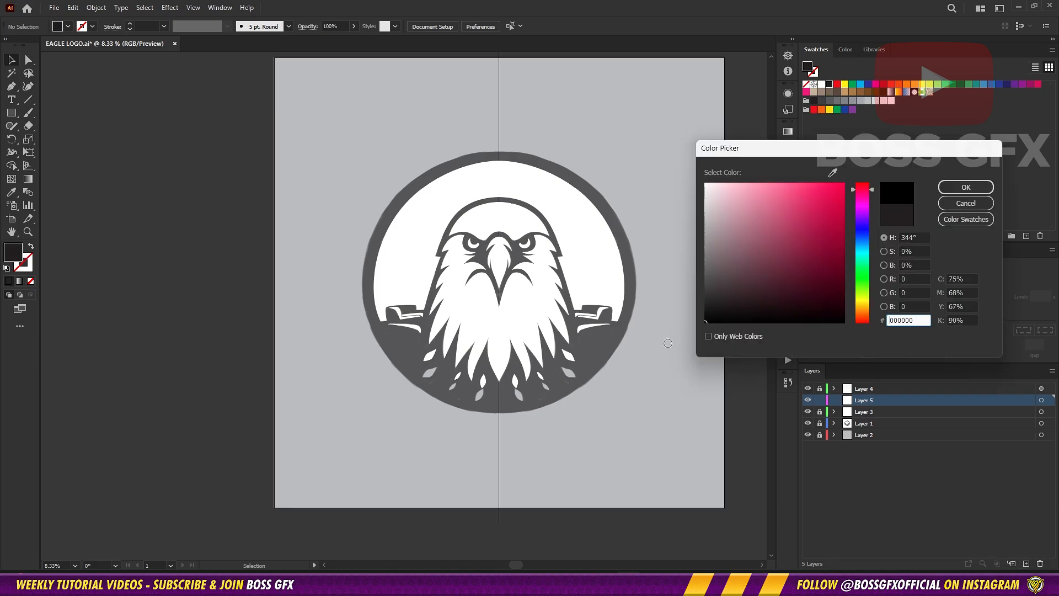
left_click(957, 184)
left_click_drag(13, 114, 49, 141)
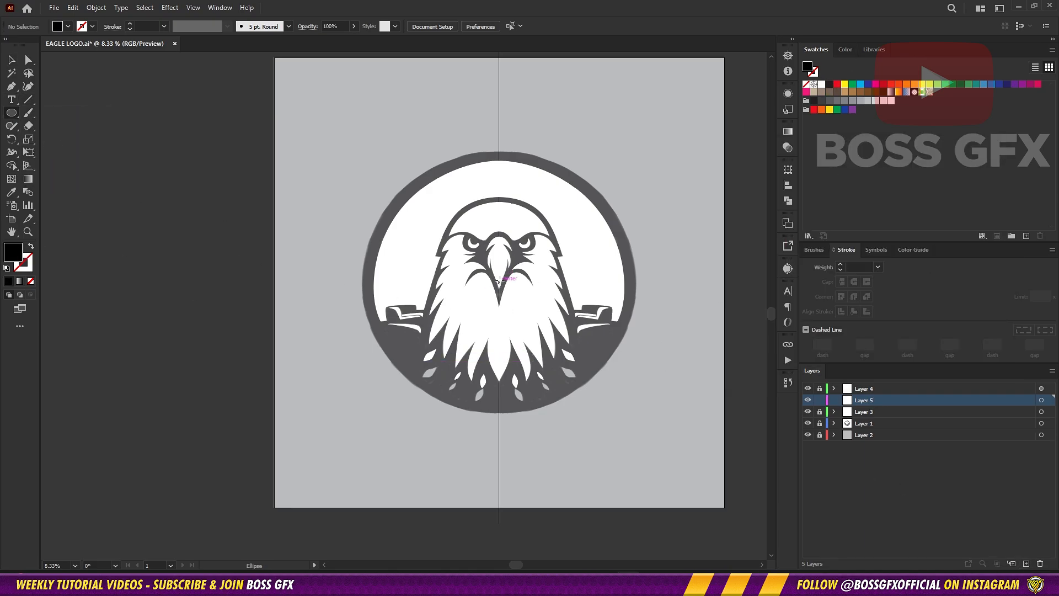
mouse_move(499, 281)
left_mouse_down()
mouse_move(628, 355)
mouse_move(630, 406)
mouse_move(645, 415)
mouse_move(634, 420)
mouse_move(499, 142)
mouse_move(500, 152)
left_mouse_up()
key("shift+x")
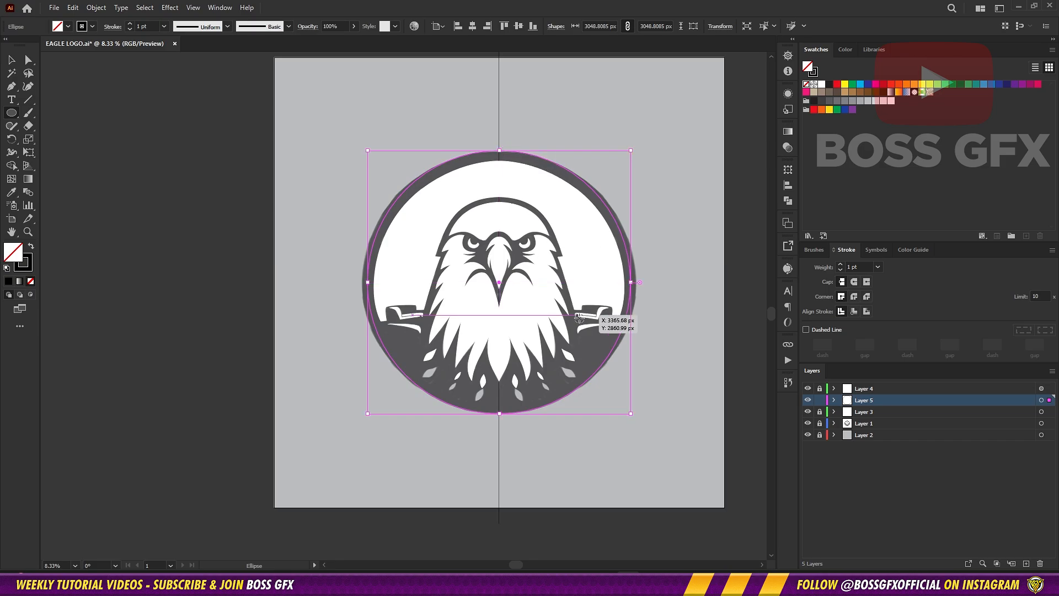
key("shift+x")
key("v")
left_click(650, 326)
scroll(650, 326, "up", 2)
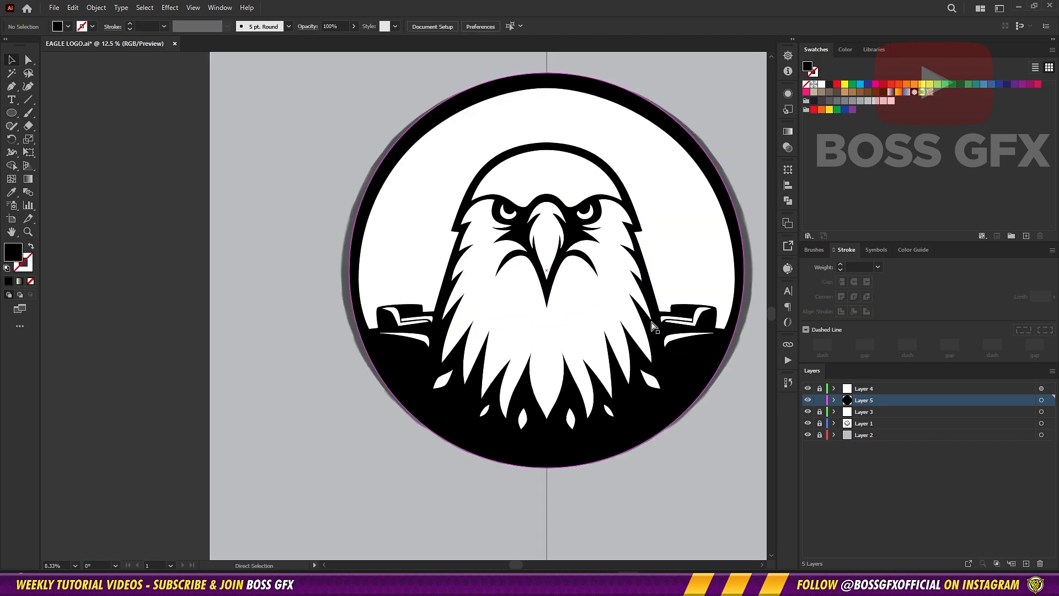
Step: Resize the black circle to about 3011 by 2921 px so it follows the sketch's outer ring
left_click_drag(715, 303, 658, 330)
mouse_move(666, 484)
left_mouse_down()
mouse_move(712, 482)
mouse_move(674, 489)
left_mouse_up()
key("shift+x")
key("shift+x")
scroll(690, 332, "up", 1)
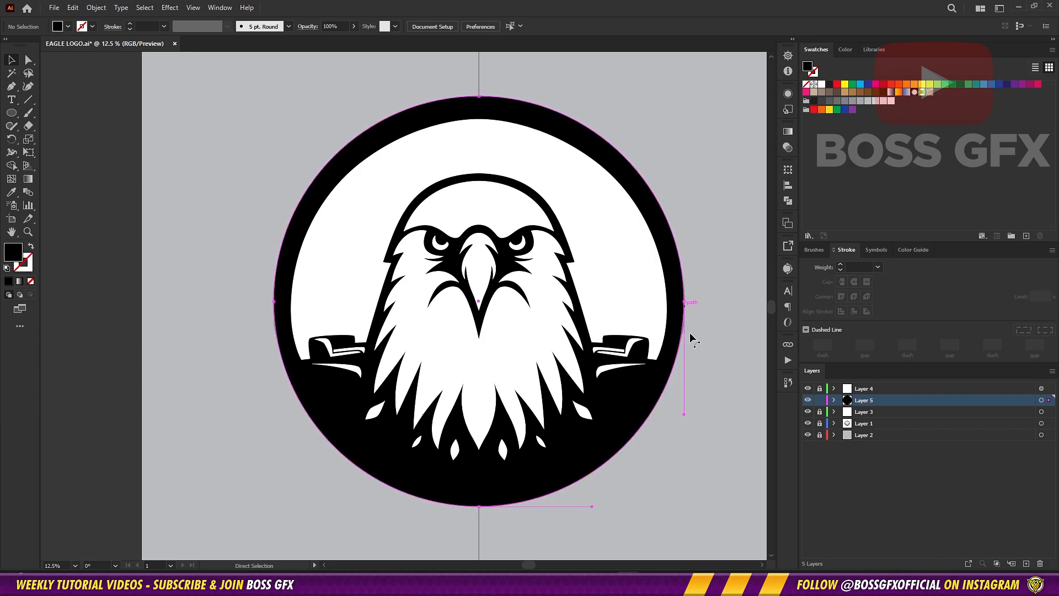
key("shift+x")
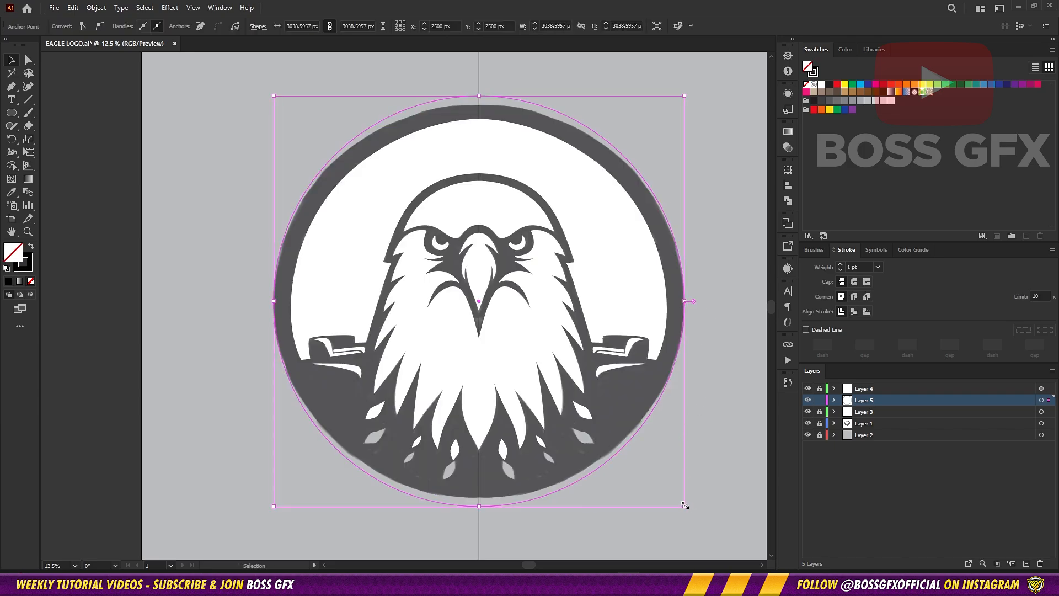
left_click_drag(684, 507, 675, 496)
left_click_drag(675, 302, 685, 301)
key("shift+x")
key("ctrl+shift+a")
Step: Hide the sketch on Layer 1 and check the white eagle shapes against the black circle
left_click(808, 423)
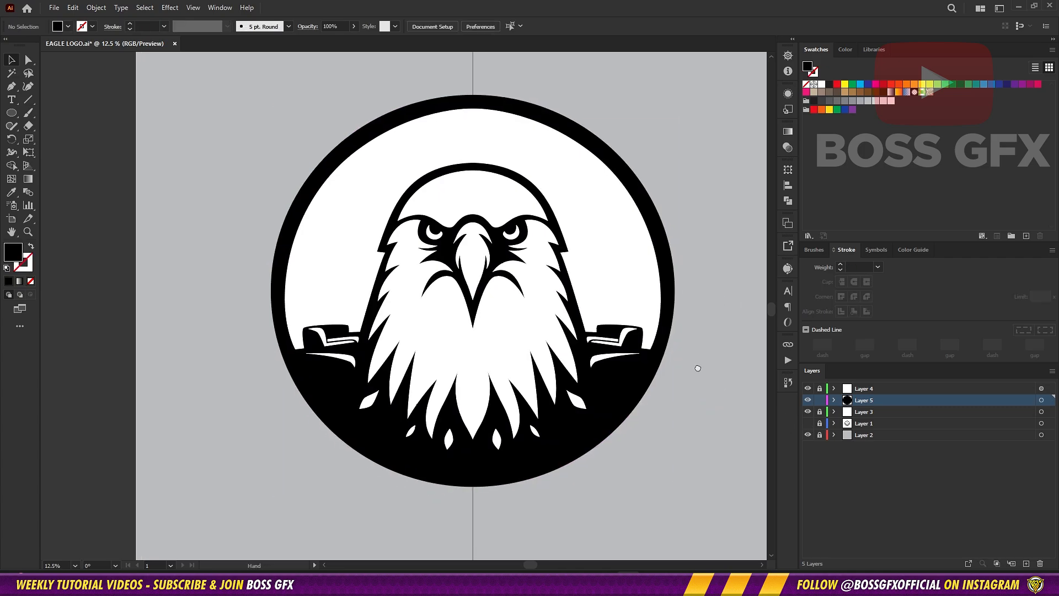
left_click(677, 301)
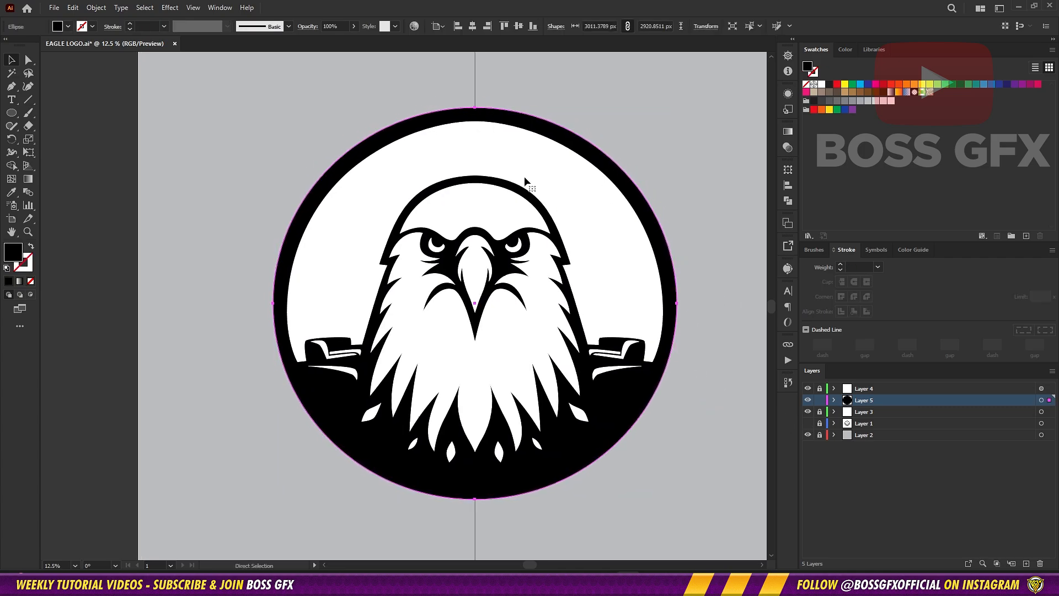
left_click(669, 199)
key("ctrl+minus")
key("ctrl+plus")
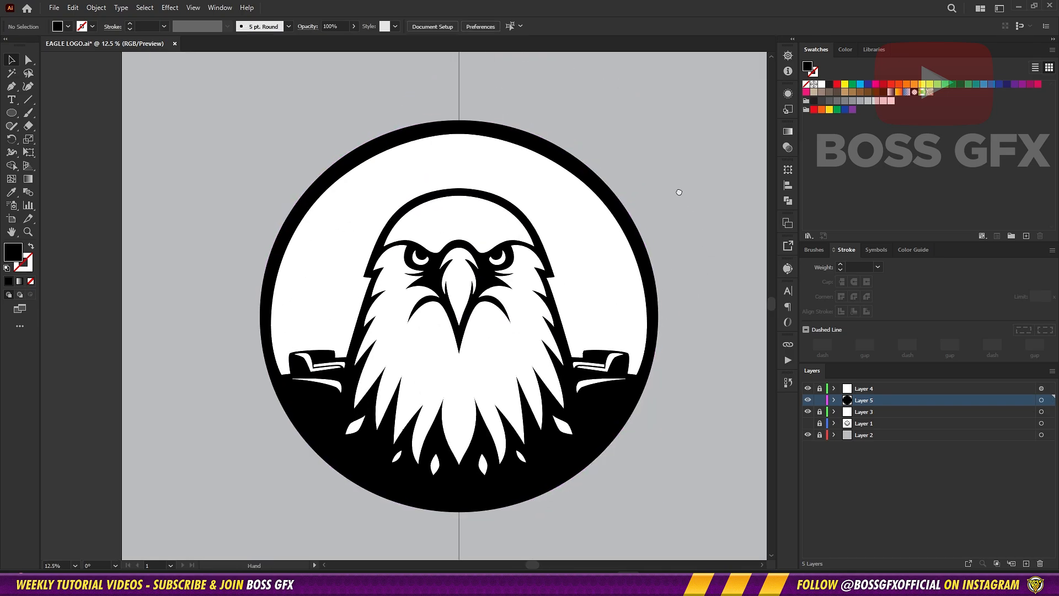
left_click_drag(678, 193, 685, 175)
key("a")
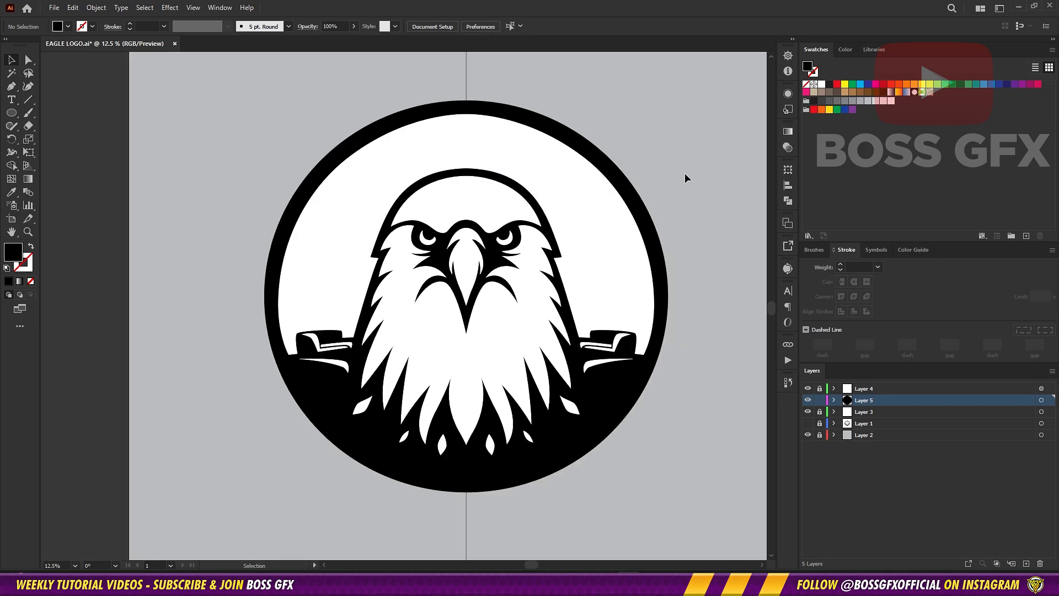
left_click_drag(682, 182, 682, 173)
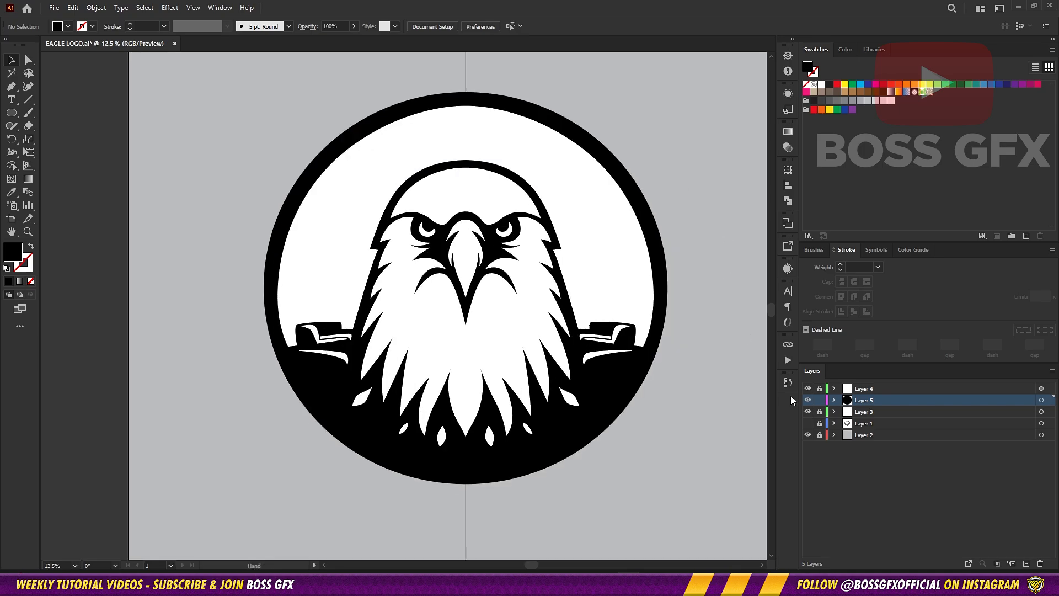
Step: Hide Layer 5, duplicate Layer 4 and move the hidden original below Layer 5
left_click(807, 400)
left_click_drag(899, 389, 1027, 563)
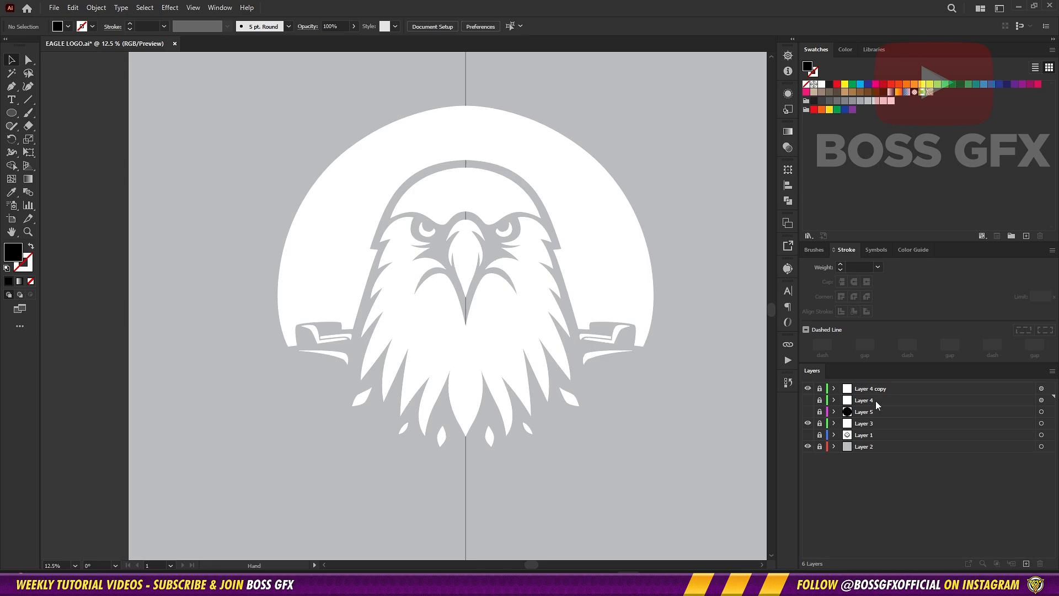
left_click_drag(875, 400, 877, 417)
Step: Delete the large white background shape around the eagle's head from Layer 4 copy
left_click(380, 199)
left_click(380, 199)
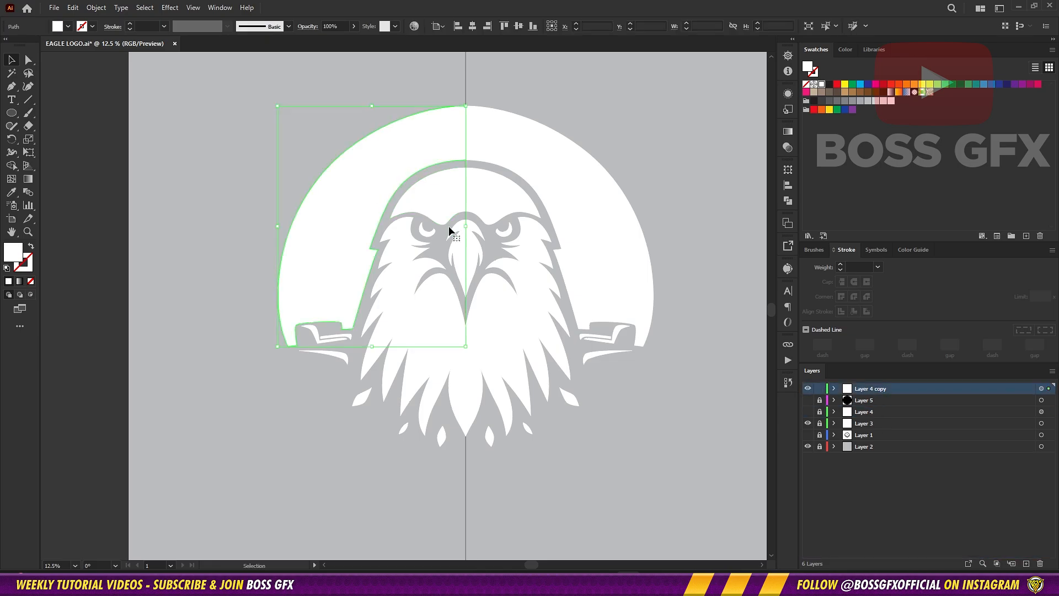
key("Delete")
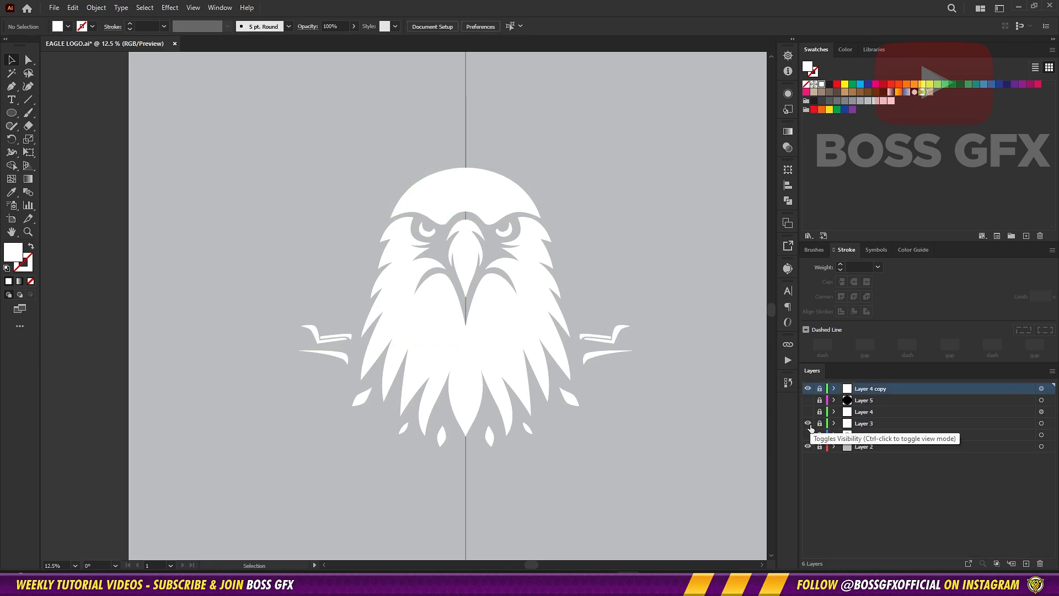
Step: Show the sketch layer, duplicate the black circle's Layer 5, and leave only the copy visible and unlocked
left_click(808, 434)
left_click(808, 400)
left_click(880, 405)
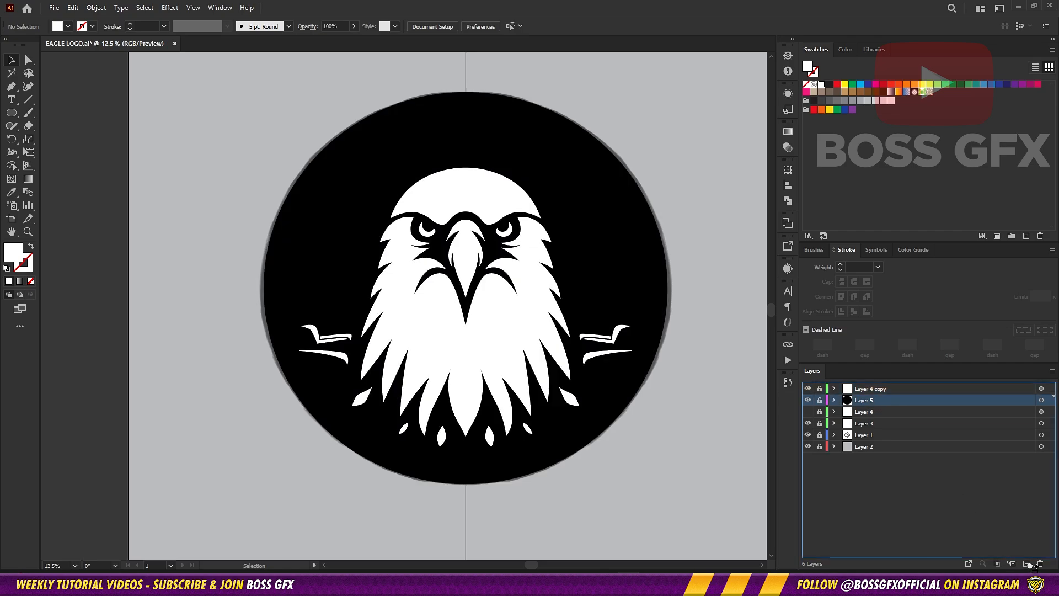
left_click_drag(1029, 565, 1029, 564)
left_click(808, 411)
left_click(819, 400)
Step: Turn the copied circle into an outline and scale it to about 2753 by 2670 px to match the sketch's inner ring
left_click(593, 306)
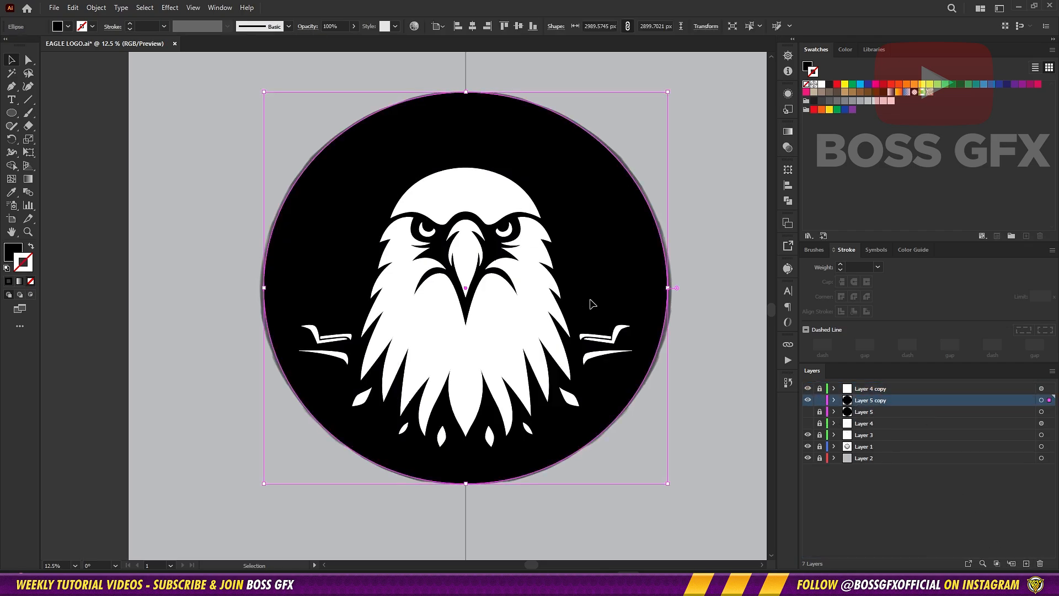
key("shift+x")
left_click_drag(667, 91, 651, 102)
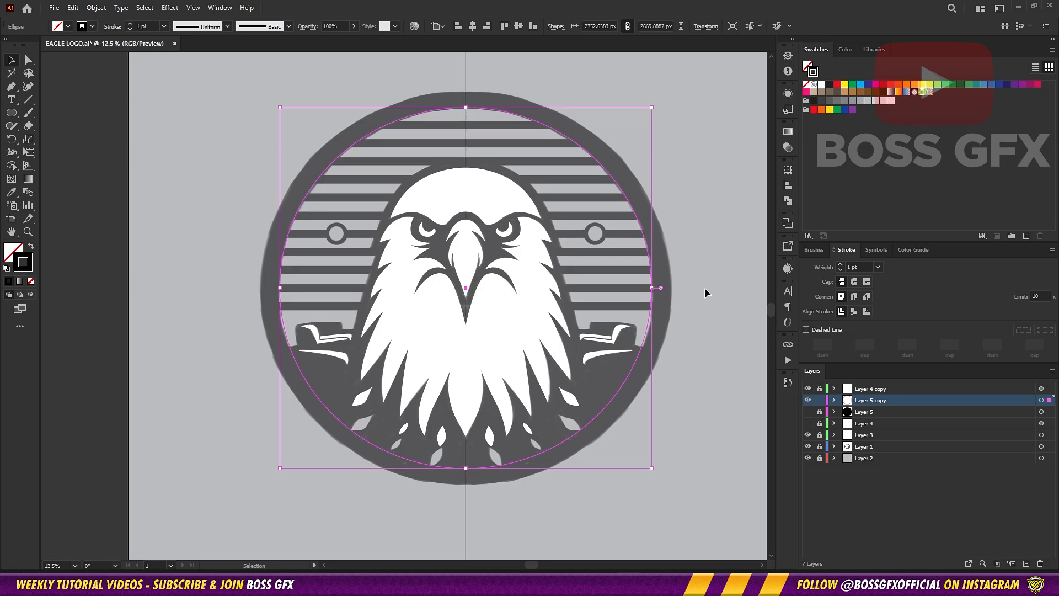
left_click(703, 287)
left_click(653, 282)
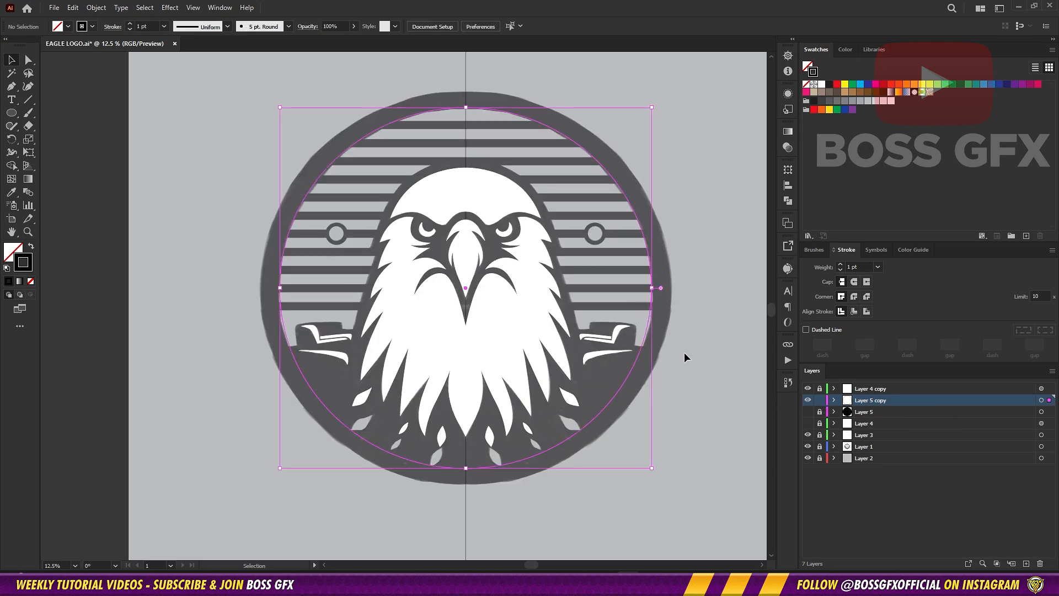
left_click_drag(651, 468, 662, 468)
Step: Show Layer 5 behind the inner circle and fill the inner circle with the dark red swatch
left_click(807, 400)
left_click(807, 412)
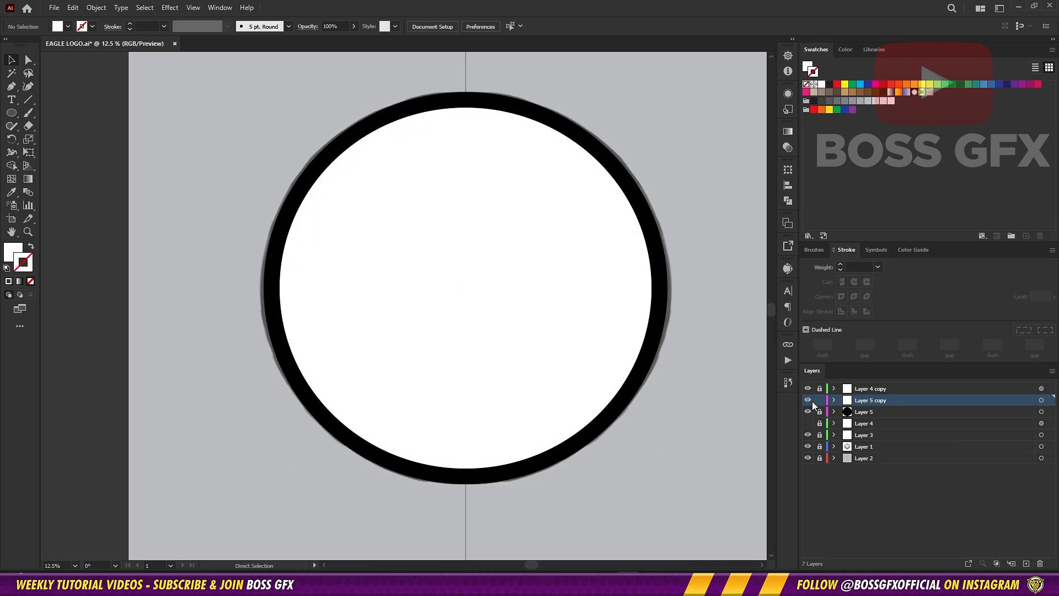
left_click(807, 400)
left_click(807, 400)
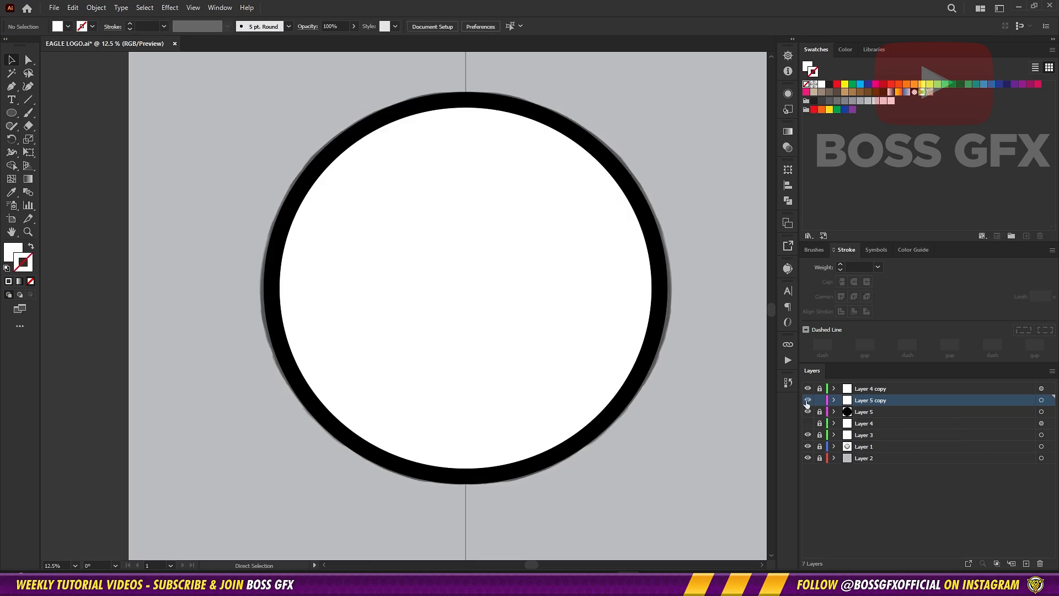
left_click(636, 353)
left_click(846, 49)
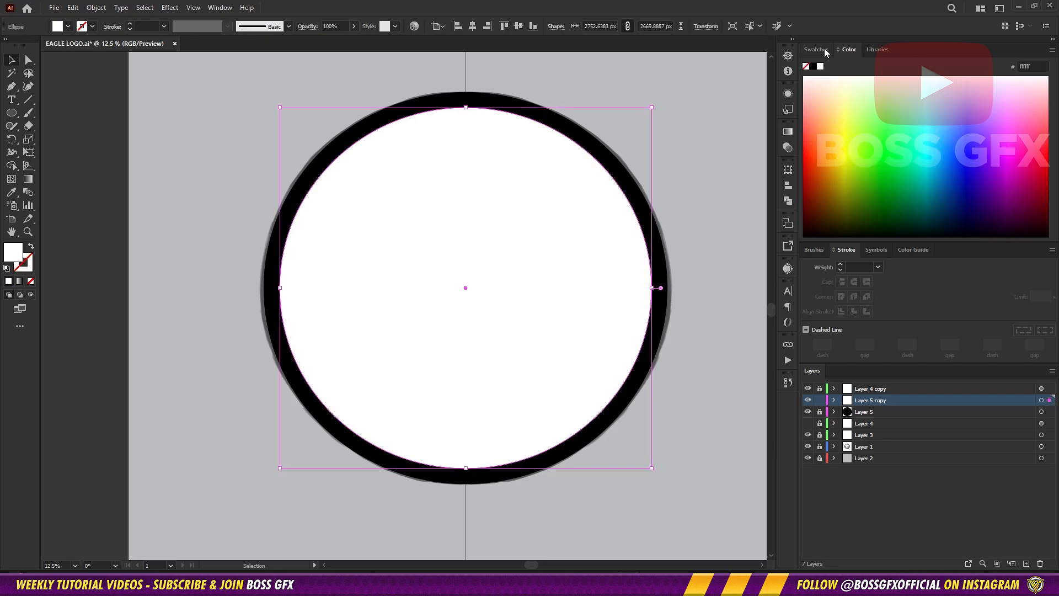
left_click(815, 49)
left_click(844, 84)
left_click(882, 84)
key("ctrl+shift+a")
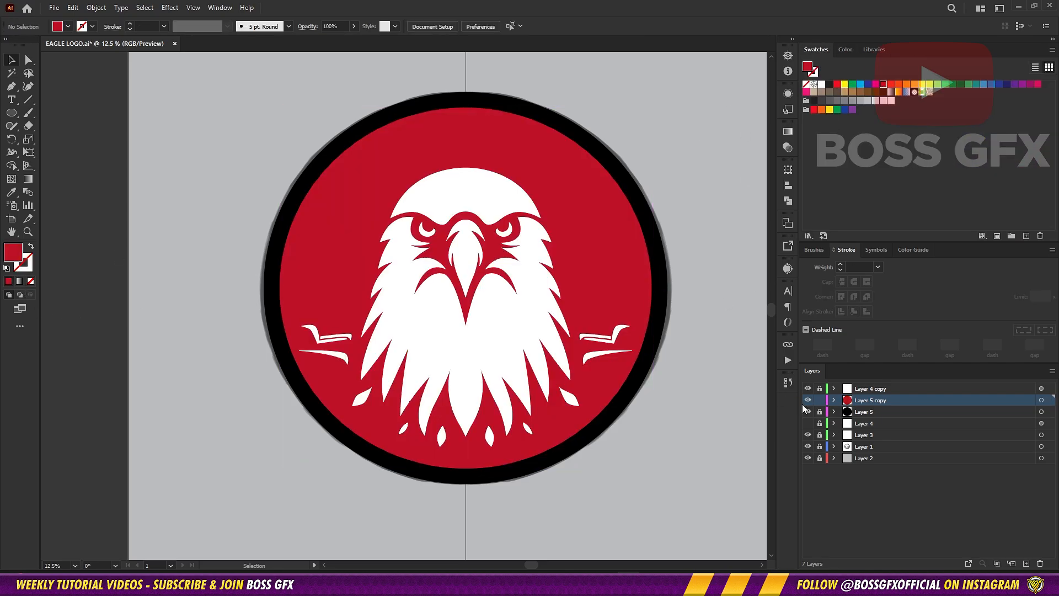
Step: Hide the sketch layer, unlock Layer 5 and align the black and red circles on their horizontal centres
left_click(807, 447)
left_click(820, 412)
left_click(661, 302)
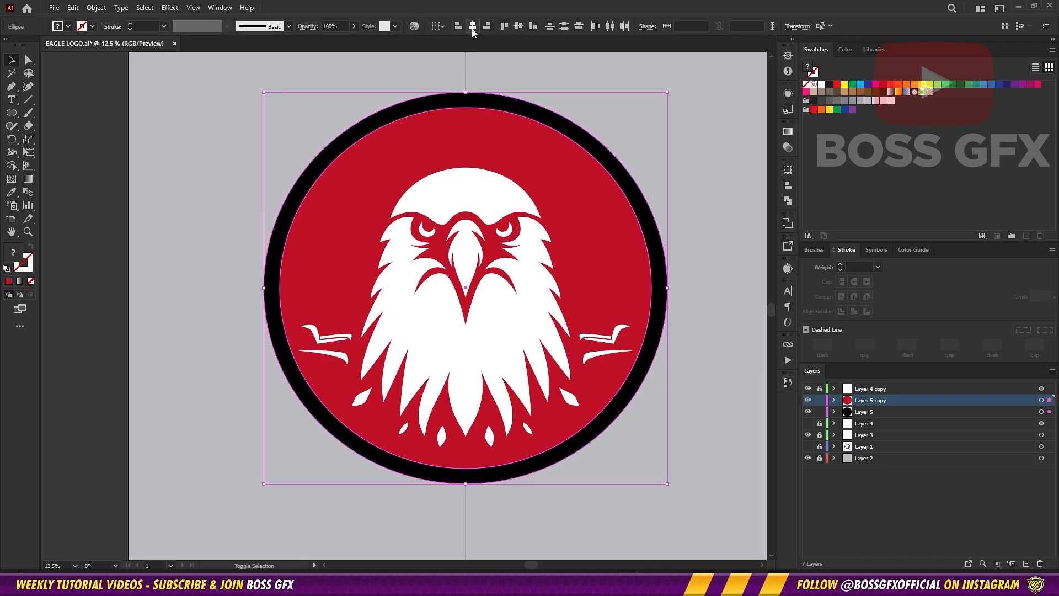
left_click(706, 159)
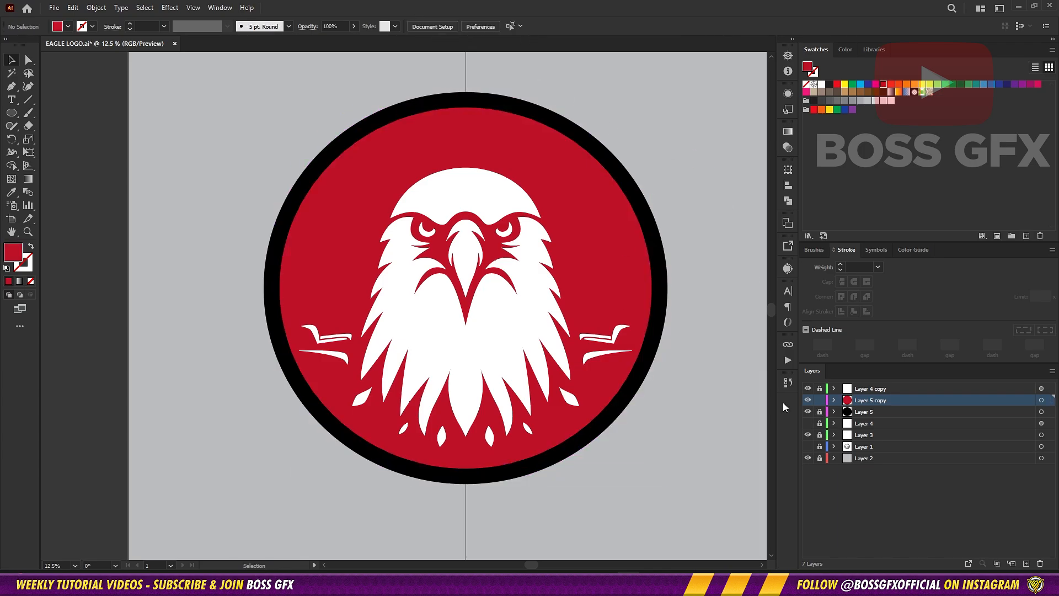
scroll(684, 342, "down", 2)
scroll(643, 253, "up", 2)
Step: Change the inner circle to a red outline without fill, and show the sketch on Layer 1 with Layer 5 hidden
left_click(807, 412)
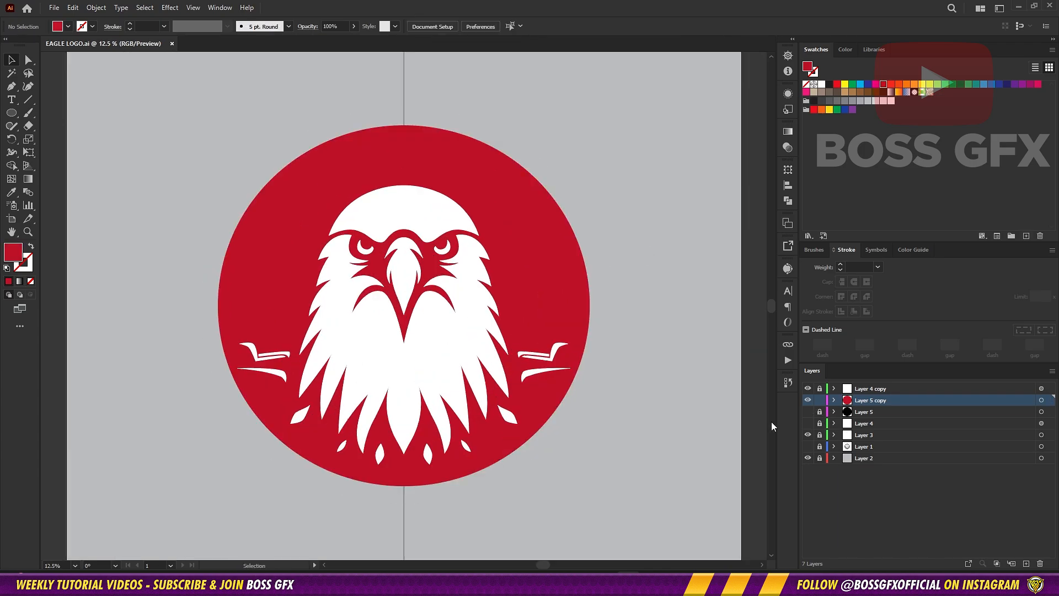
scroll(771, 425, "left", 2)
key("ctrl+a")
key("shift+x")
left_click(675, 310)
left_click(807, 446)
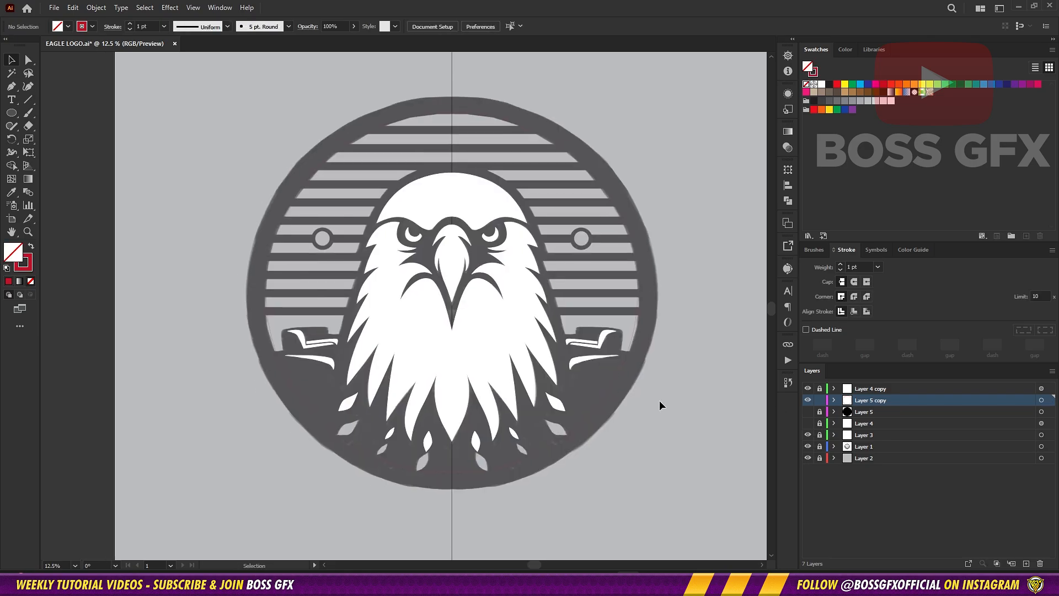
scroll(659, 405, "up", 1)
left_click(808, 411)
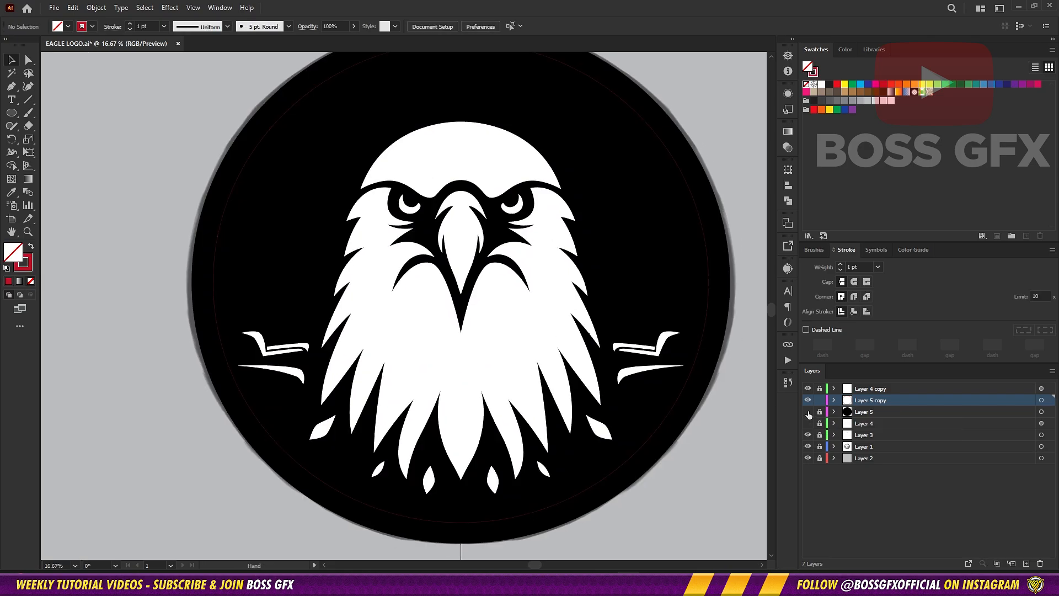
left_click(807, 411)
Step: Lock Layer 5 copy and make Layer 4 copy the unlocked, active drawing layer
scroll(482, 337, "left", 1)
scroll(374, 353, "up", 2)
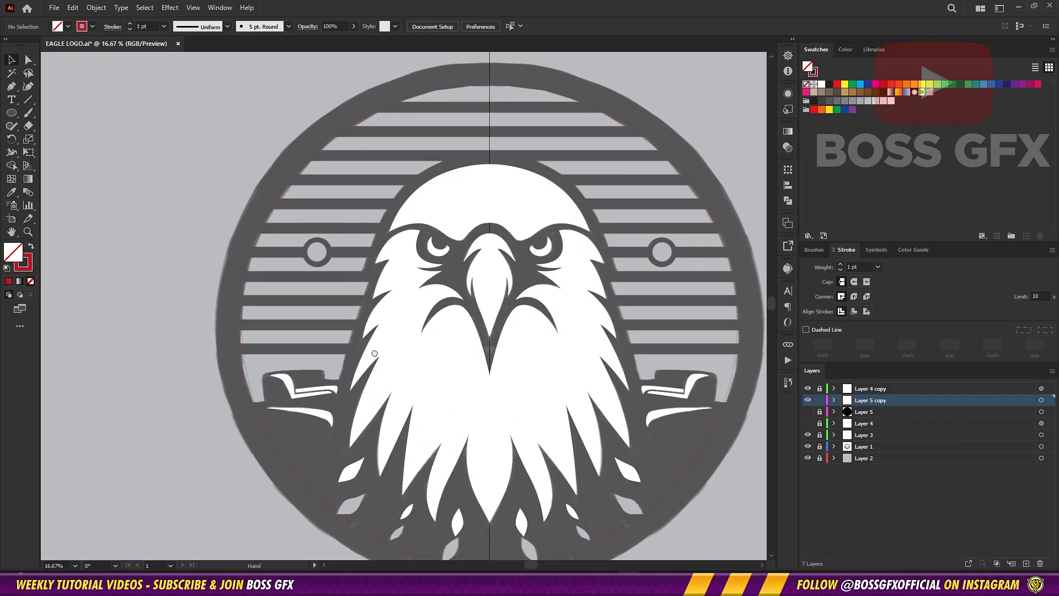
scroll(374, 353, "left", 1)
scroll(551, 375, "down", 1)
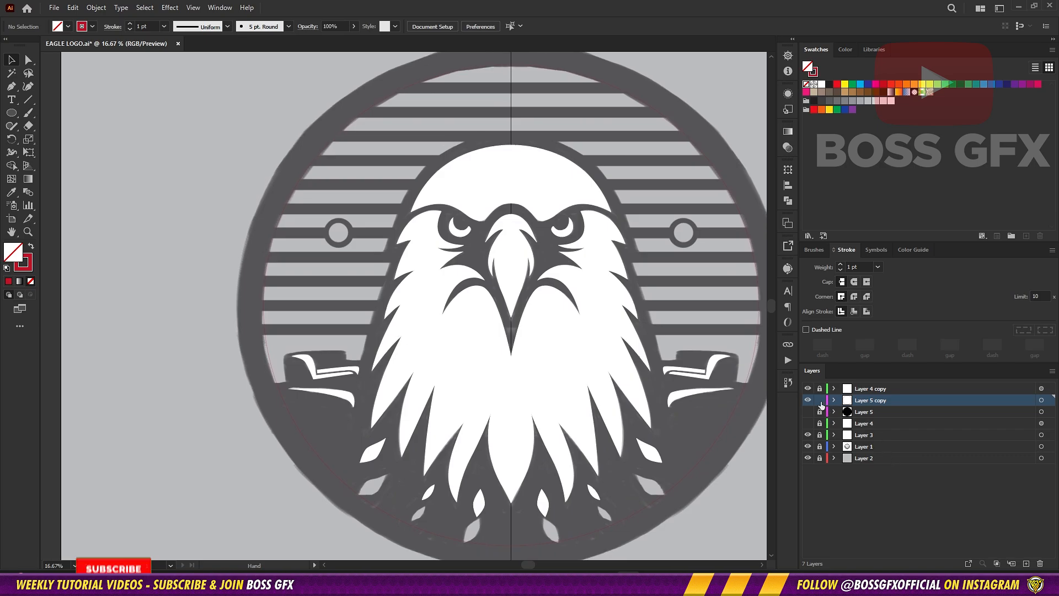
left_click(846, 391)
Step: Set the stroke to black and trace the stepped outer edge of the shoulder block left of the eagle with the Pen tool
key("p")
left_click_drag(336, 434, 433, 390)
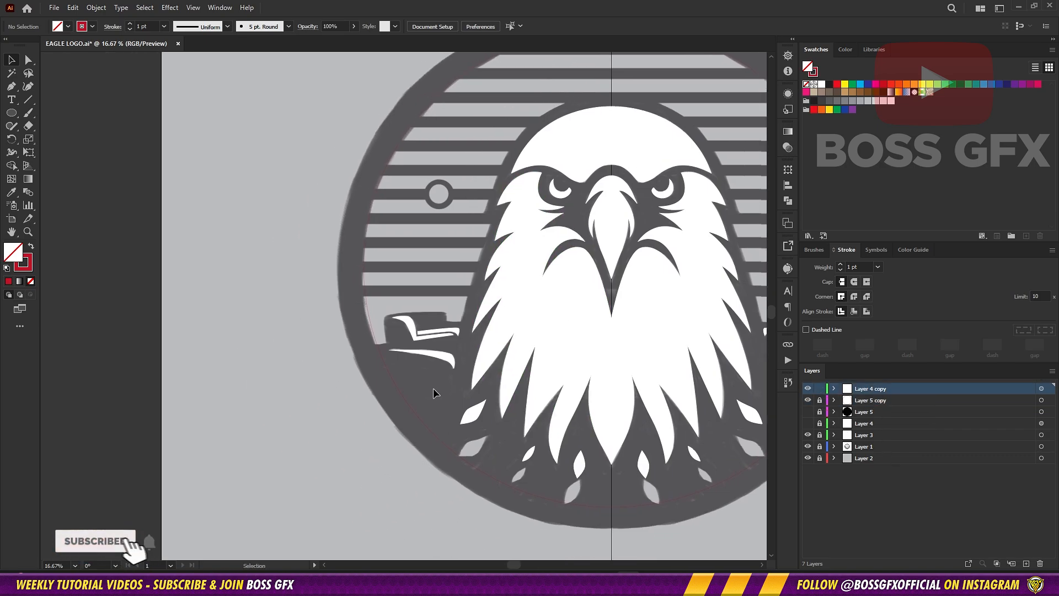
scroll(433, 390, "up", 4)
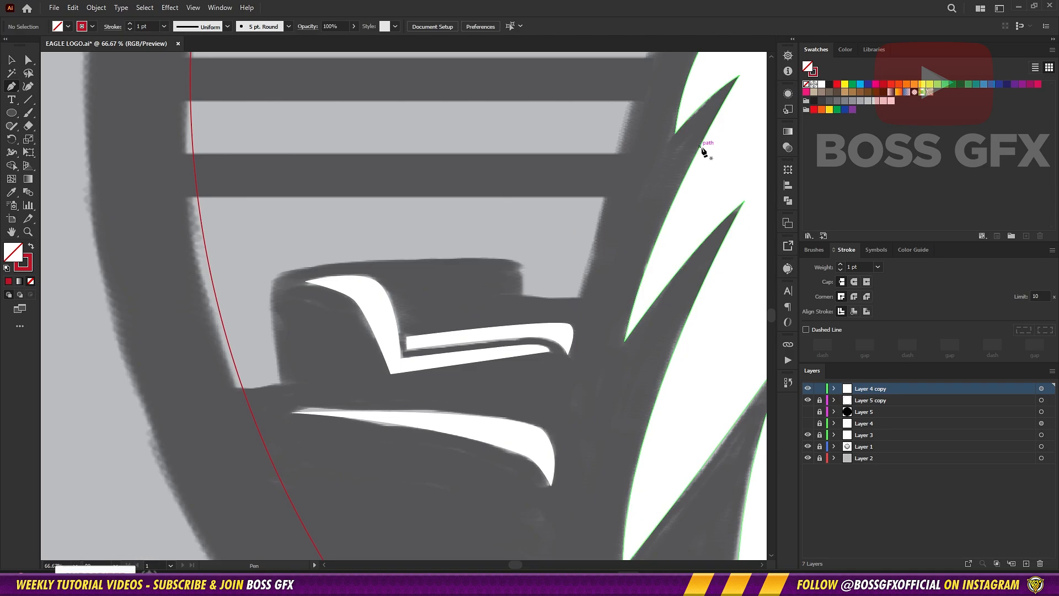
key("x")
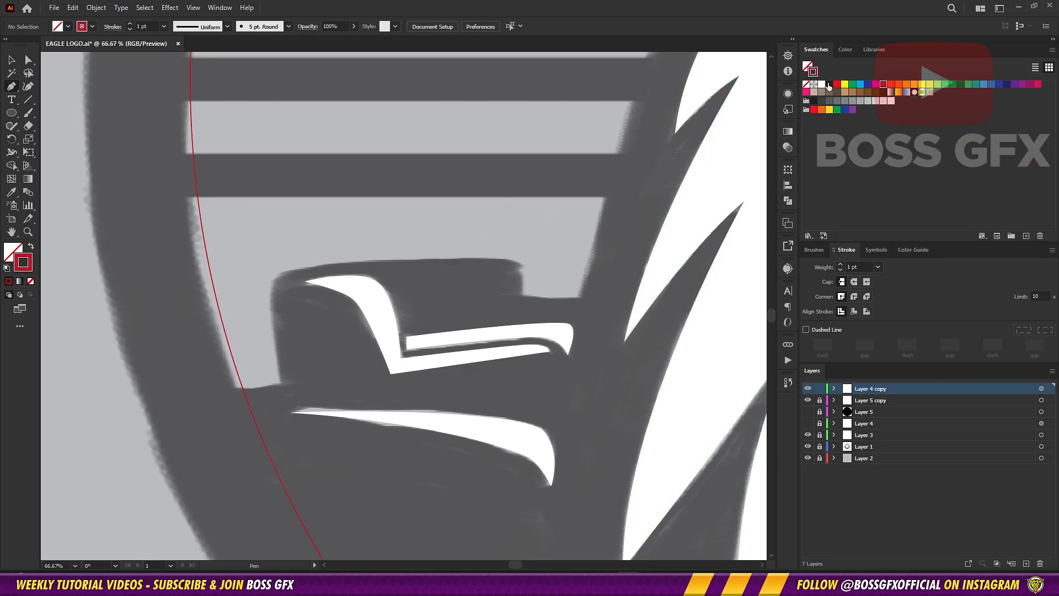
left_click(280, 385)
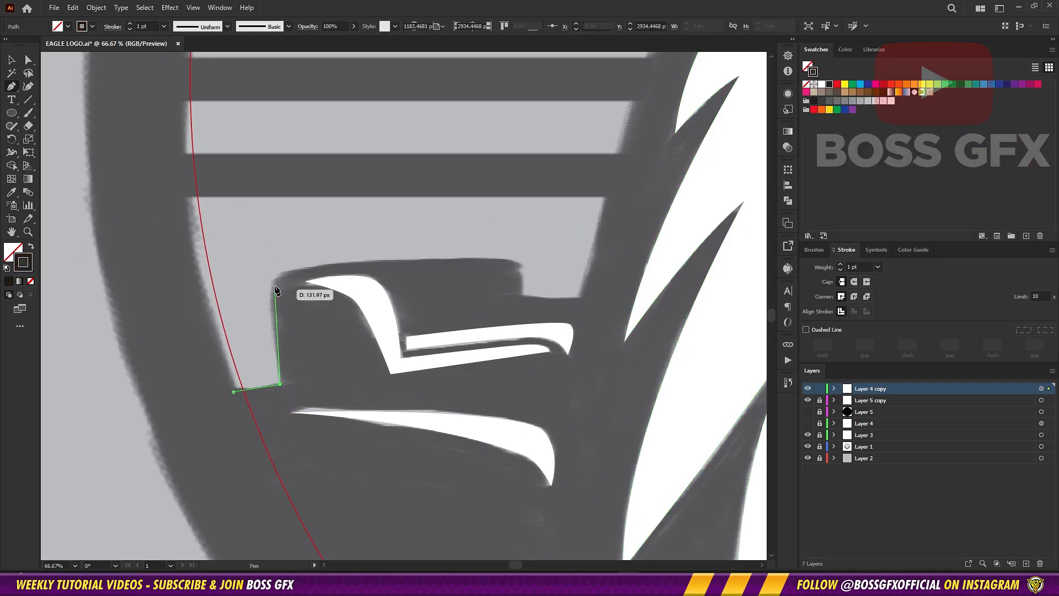
left_click_drag(280, 275, 297, 265)
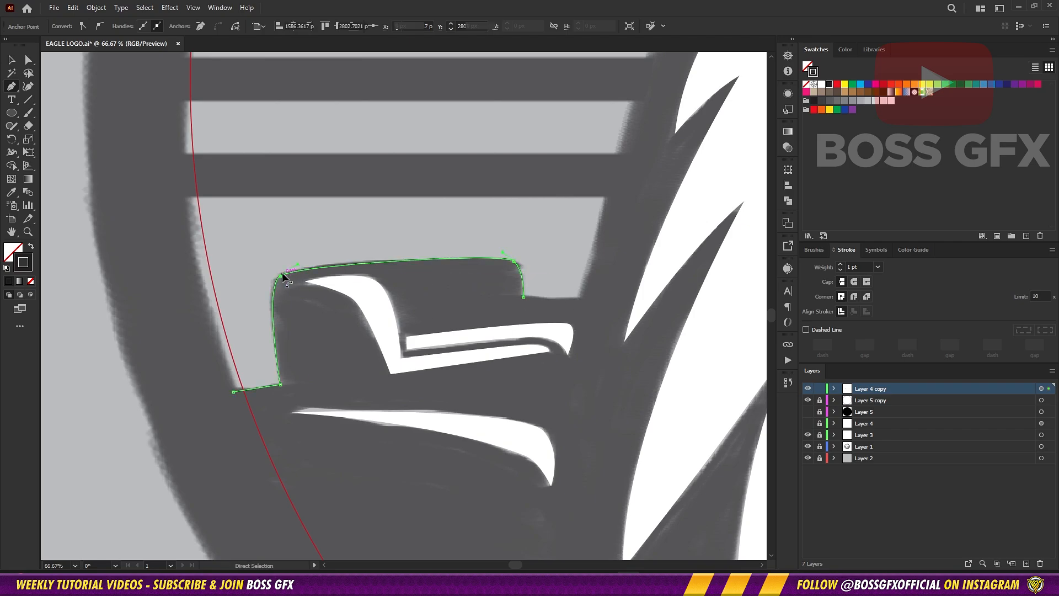
left_click(580, 301)
Step: Continue the outline up the side of the neck, around the notch and over the head to the vertical centre line
scroll(551, 276, "up", 8)
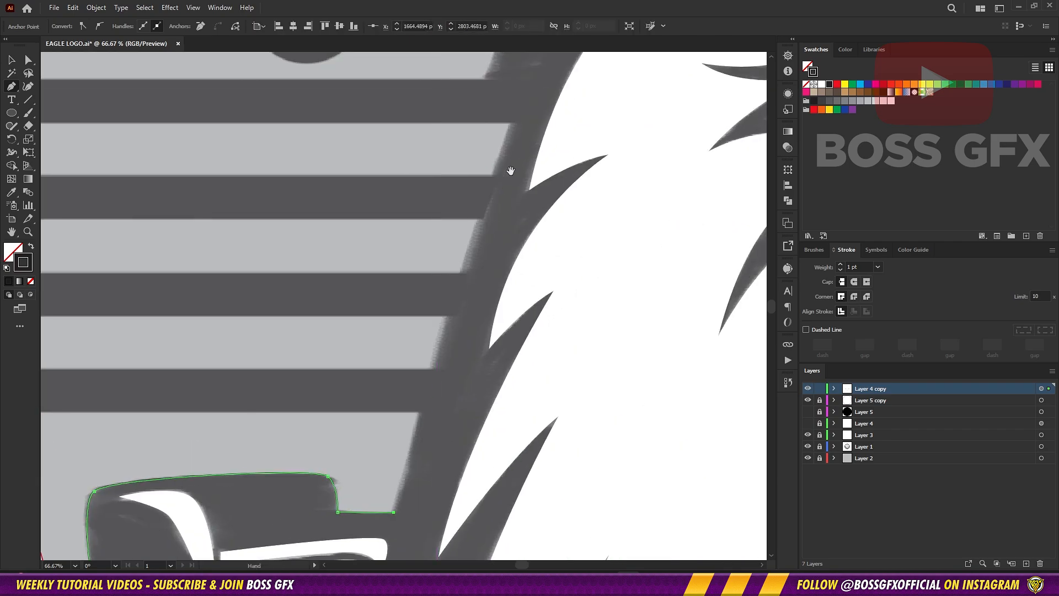
scroll(496, 330, "right", 4)
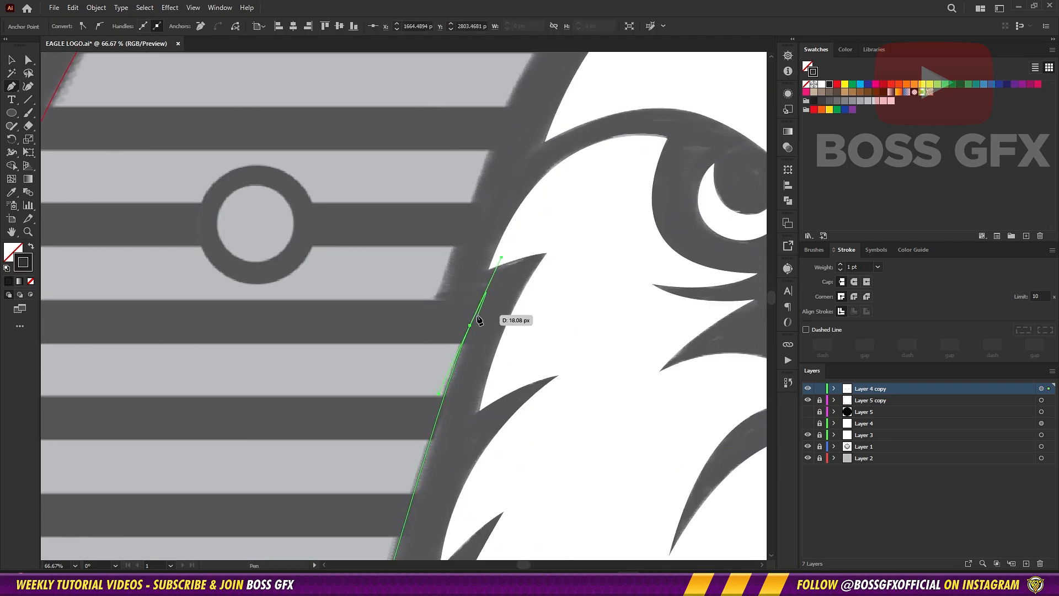
left_click_drag(478, 308, 477, 307)
scroll(496, 248, "down", 5)
scroll(496, 248, "left", 3)
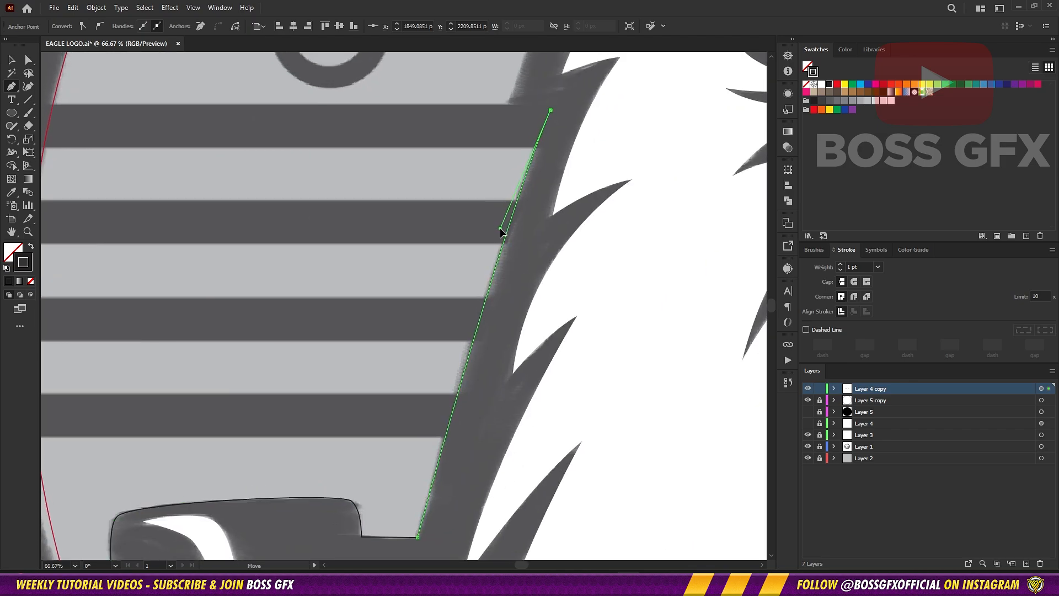
scroll(501, 232, "up", 5)
scroll(562, 223, "up", 8)
scroll(563, 224, "right", 5)
left_click_drag(570, 229, 740, 146)
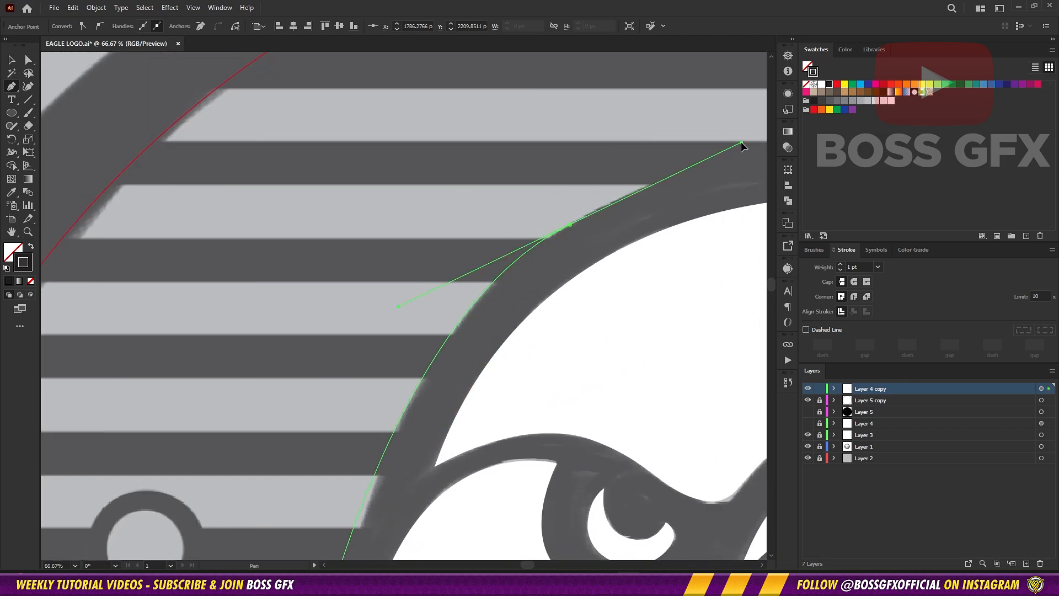
scroll(607, 166, "right", 8)
left_click(512, 182)
left_click_drag(416, 153, 371, 175)
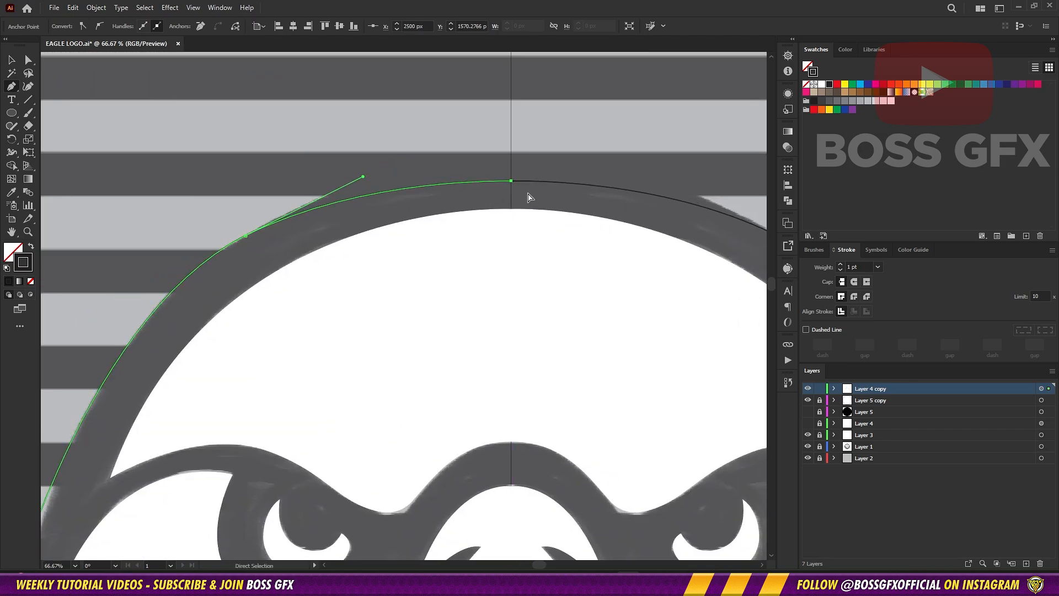
Step: Raise the outline's crown point on the centre line and reshape the neighbouring curve to match the sketched head border
left_click_drag(246, 235, 237, 250)
left_click_drag(358, 182, 375, 165)
left_click_drag(237, 250, 237, 244)
left_click_drag(511, 181, 512, 165)
left_click_drag(378, 155, 366, 160)
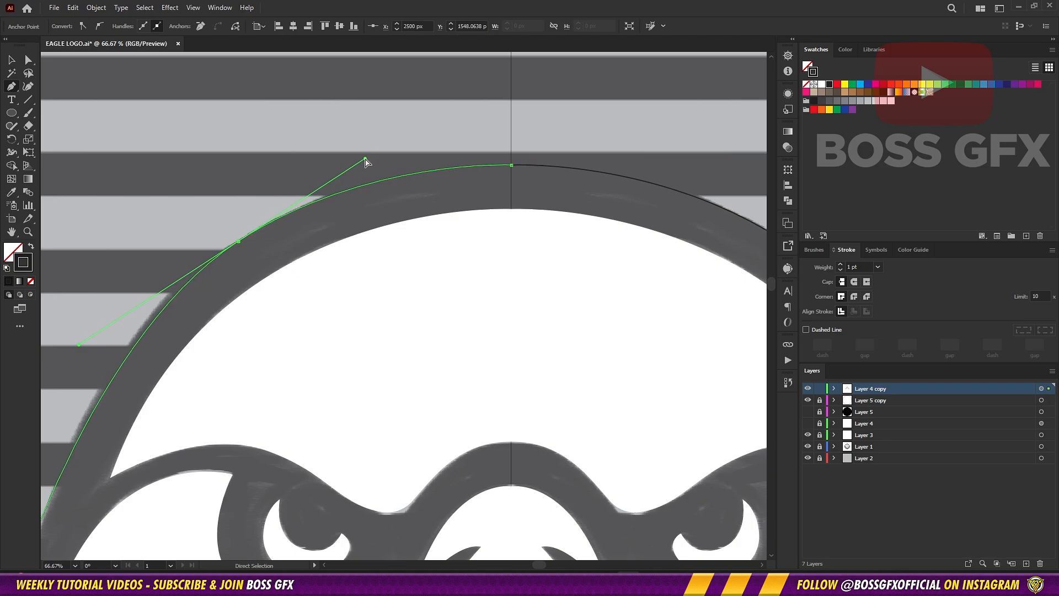
Step: Refit the outline beside the head with an extra anchor point and shift the notch's outer corner slightly inward
scroll(366, 161, "left", 5)
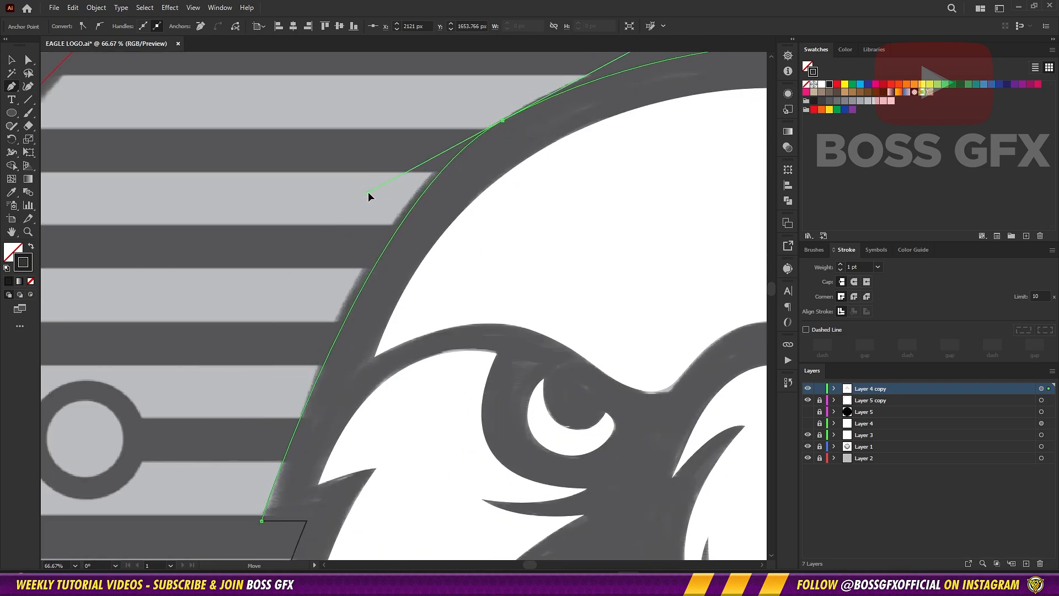
left_click_drag(404, 217, 403, 216)
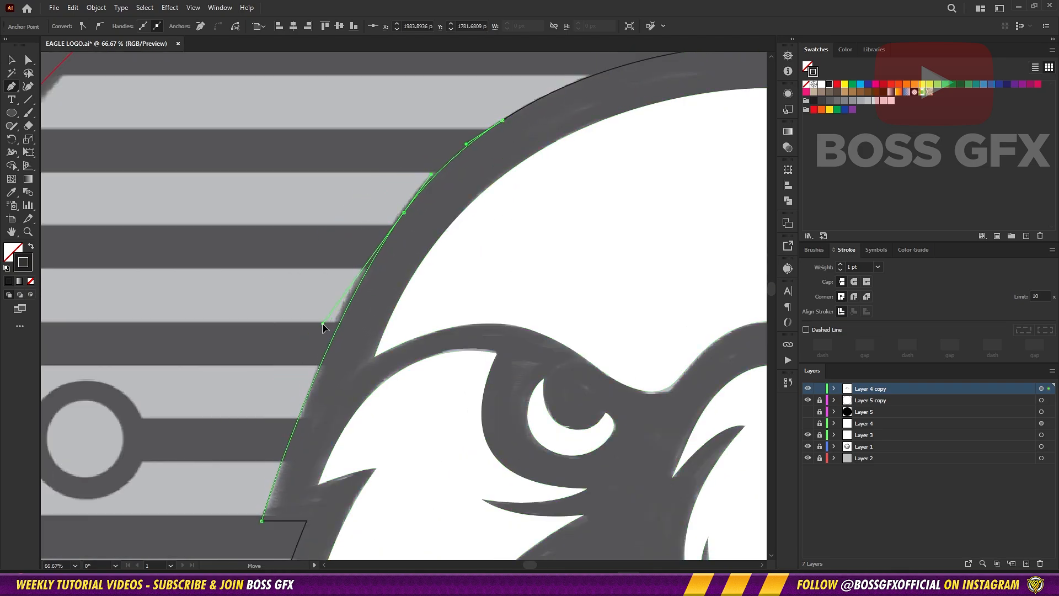
left_click_drag(265, 520, 264, 520)
left_click_drag(404, 216, 366, 247)
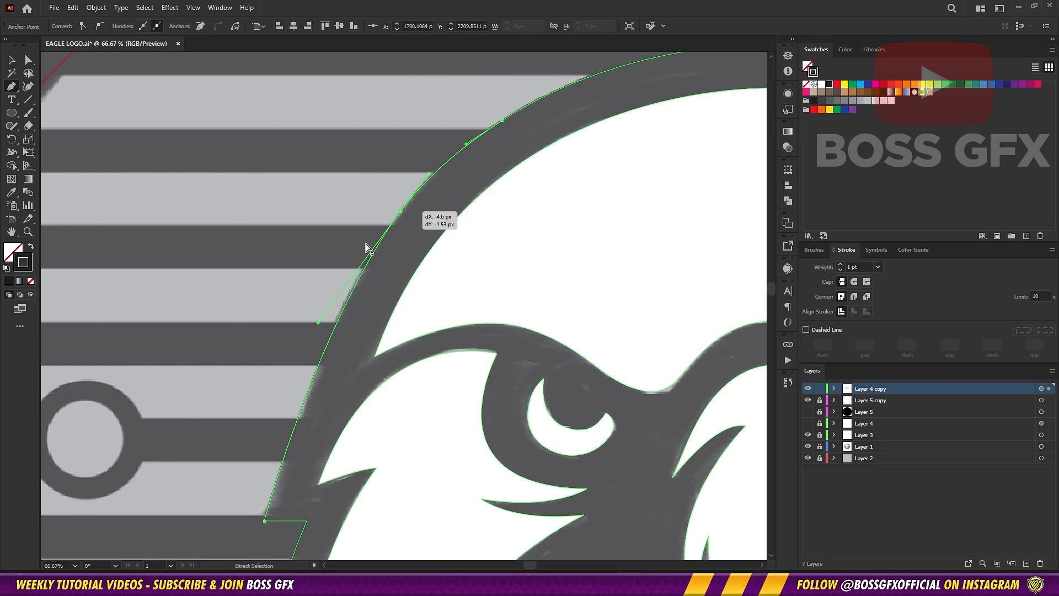
left_click(323, 331)
left_click(307, 399)
mouse_move(306, 399)
left_mouse_down()
mouse_move(317, 400)
mouse_move(307, 399)
left_mouse_up()
scroll(309, 292, "up", 1)
scroll(309, 292, "right", 4)
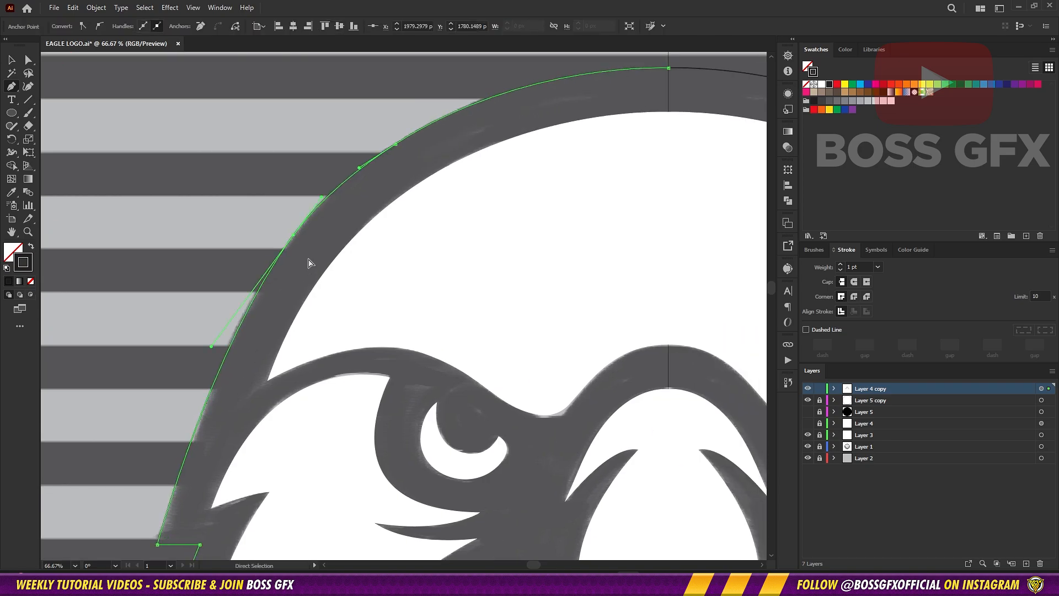
Step: Smooth the head outline by adjusting the upper anchor point and its handles, and deselect the path
left_click_drag(329, 262, 226, 247)
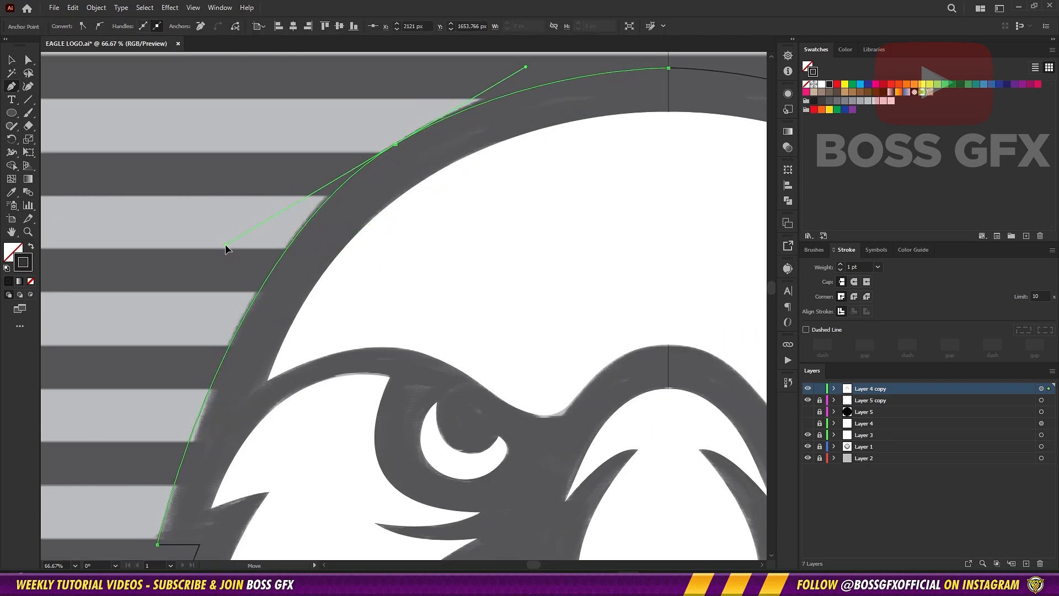
left_click_drag(395, 146, 397, 140)
left_click_drag(226, 241, 232, 231)
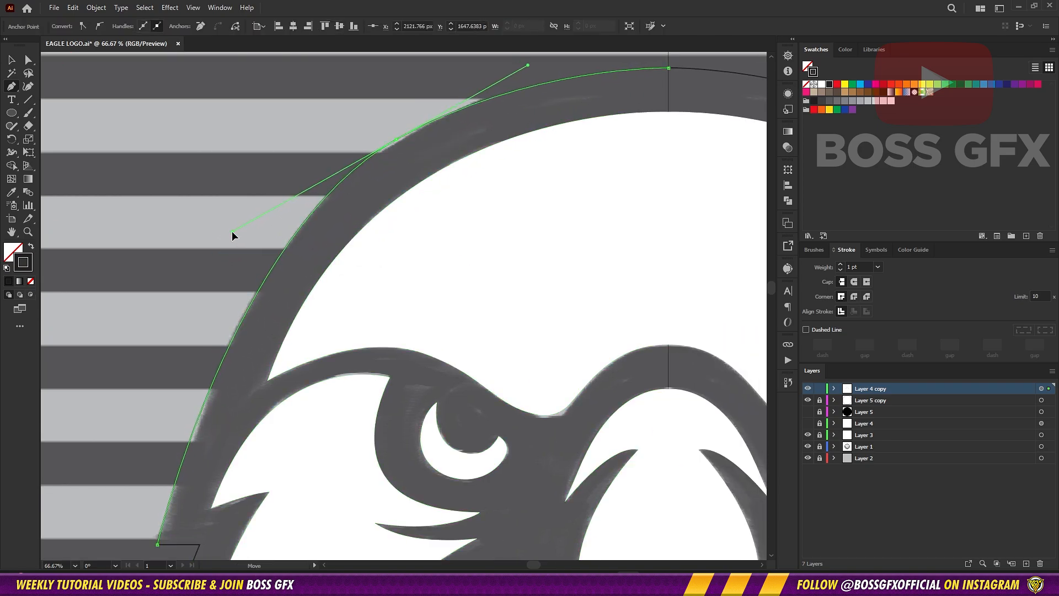
left_click_drag(397, 141, 394, 144)
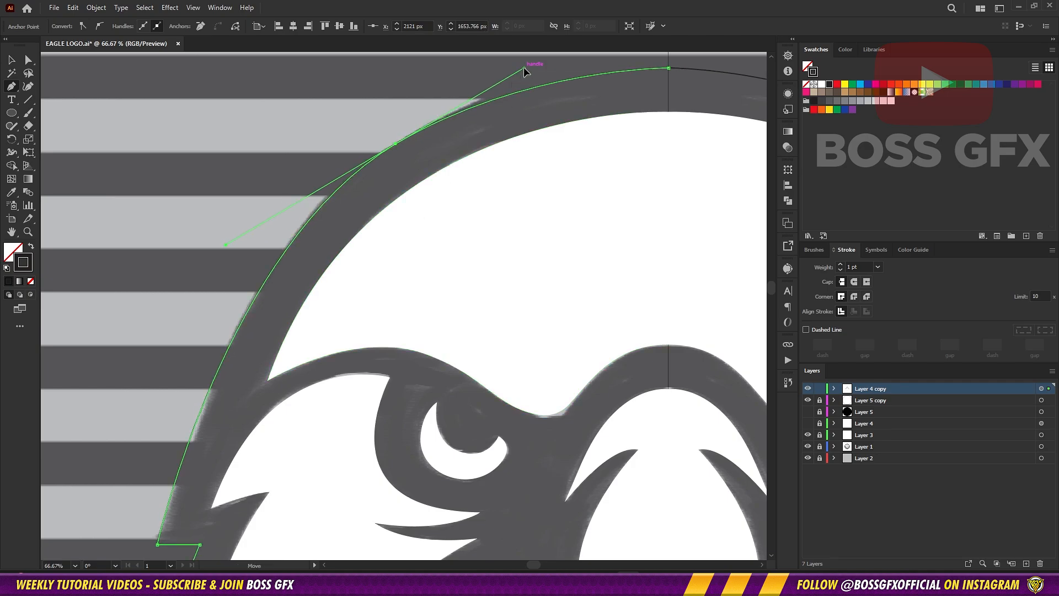
left_click_drag(524, 68, 523, 64)
scroll(192, 443, "down", 2)
scroll(166, 342, "down", 1)
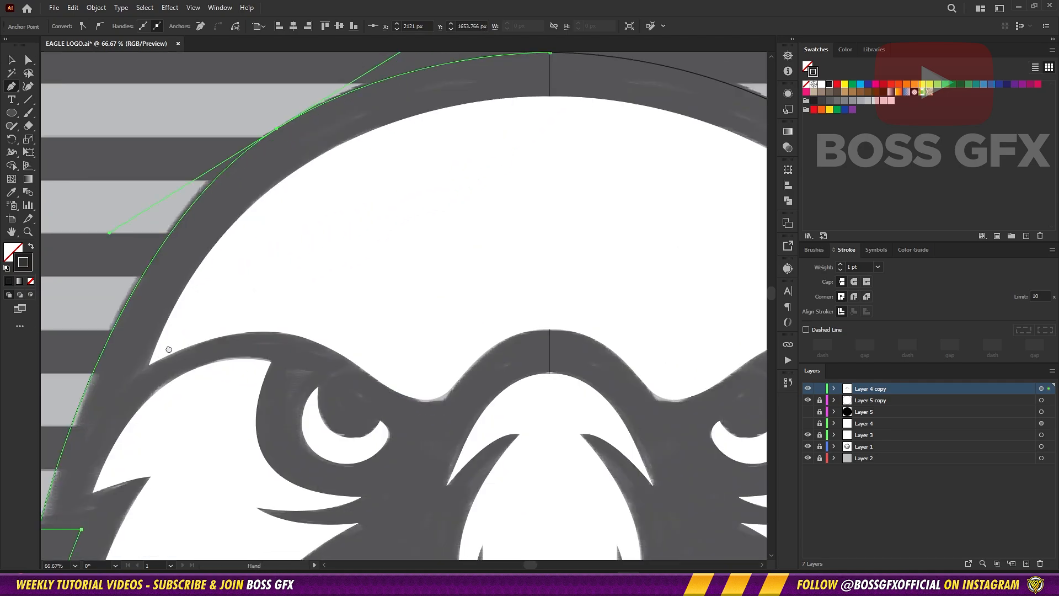
scroll(153, 254, "up", 1)
scroll(292, 283, "up", 2)
left_click(497, 173, "ctrl")
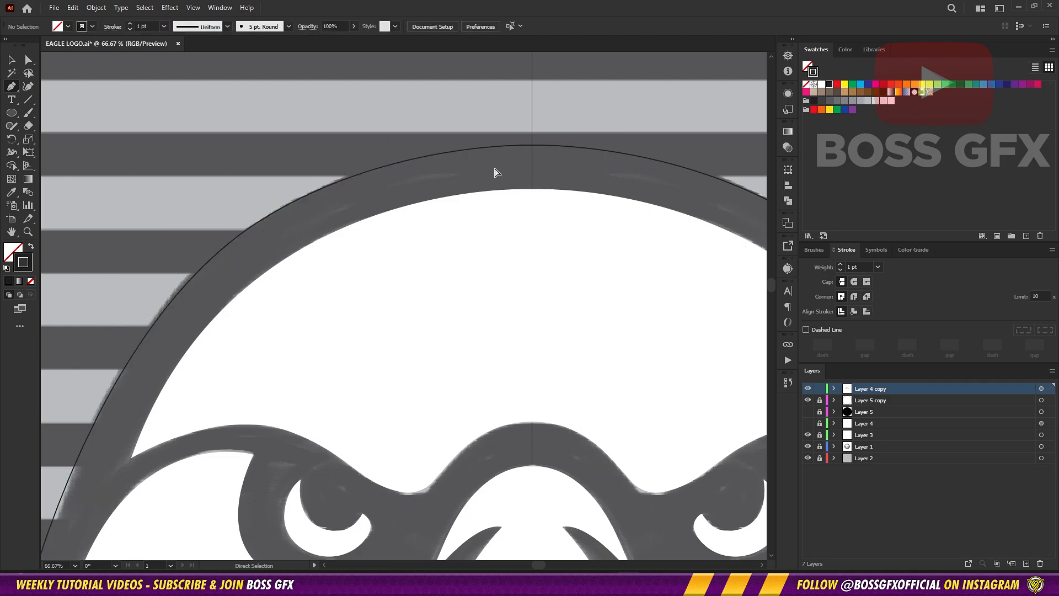
Step: Select the eagle outline and try swapping its fill and stroke
scroll(324, 260, "down", 3)
scroll(324, 260, "left", 2)
left_click(308, 266, "ctrl")
key("shift+x")
key("shift+x")
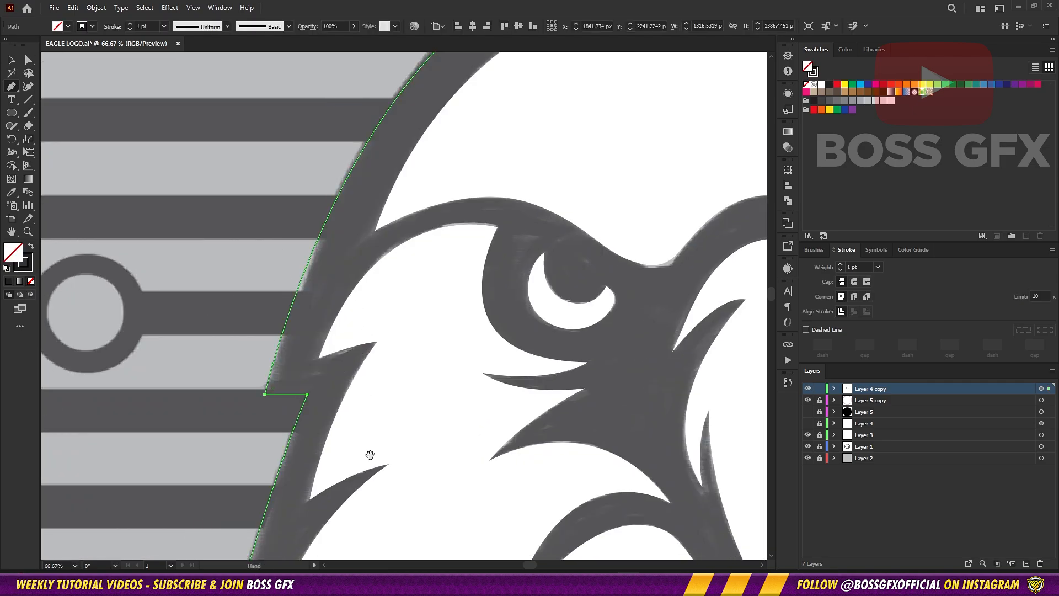
Step: Extend the outline from the shoulder's outer end along the lower badge rim to the centre line and adjust its curve
left_click_drag(371, 456, 295, 290)
left_click(265, 279)
left_click_drag(365, 476, 233, 214)
scroll(432, 378, "down", 3)
scroll(432, 379, "right", 2)
left_click_drag(433, 378, 310, 287)
scroll(469, 427, "up", 3)
scroll(469, 428, "left", 5)
scroll(310, 287, "down", 5)
scroll(525, 385, "right", 7)
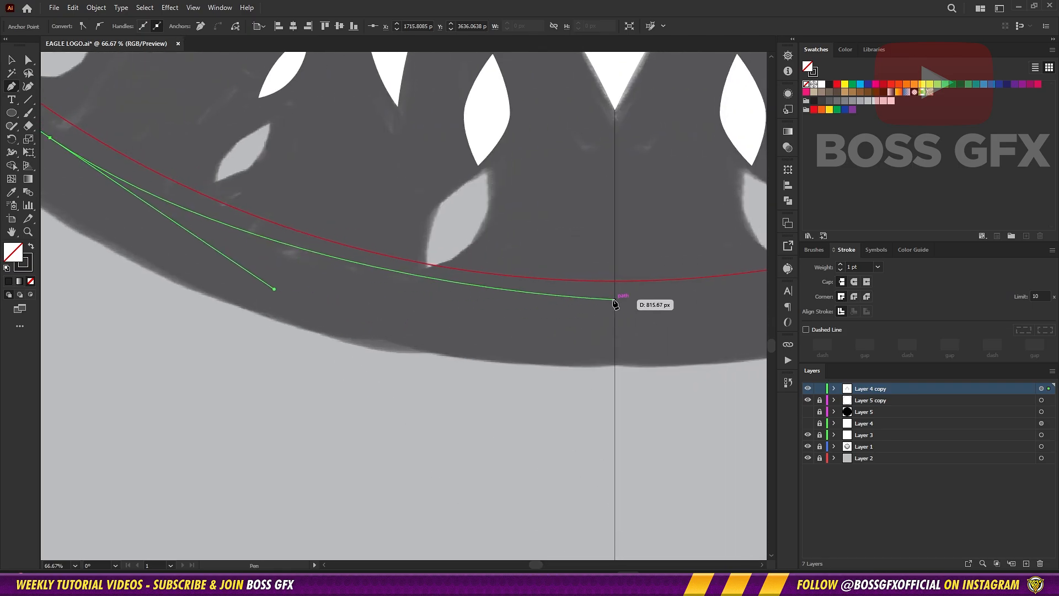
left_click_drag(561, 368, 561, 369)
mouse_move(274, 288)
left_mouse_down()
mouse_move(321, 326)
mouse_move(305, 303)
left_mouse_up()
Step: Turn the outline into a filled silhouette without stroke, set its fill to pure black and deselect it
key("shift+x")
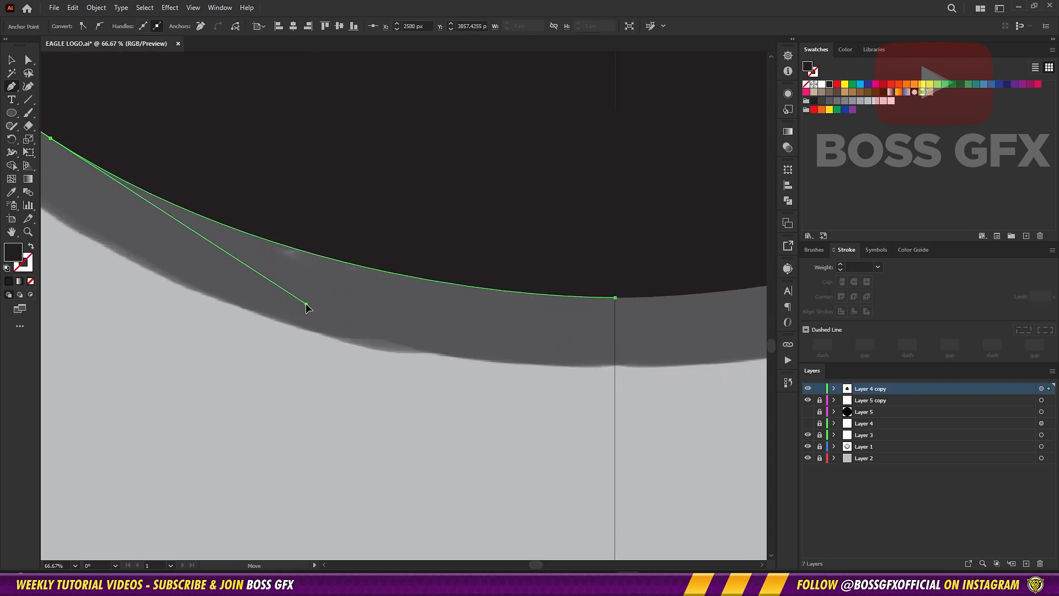
double_click(13, 252)
left_click(707, 323)
left_click(966, 187)
key("v")
left_click(431, 341)
left_click_drag(432, 341, 450, 365)
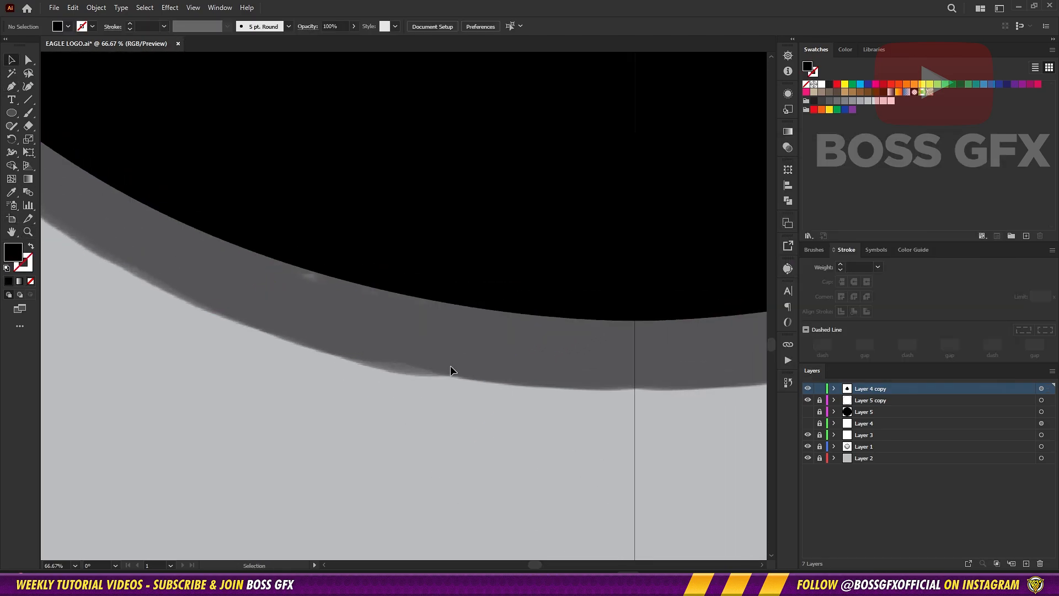
Step: Send the black silhouette behind the white eagle shapes on Layer 4 copy
key("ctrl+minus")
key("ctrl+minus")
key("ctrl+minus")
key("ctrl+minus")
scroll(496, 248, "up", 5)
scroll(473, 288, "down", 4)
key("a")
left_click(408, 339)
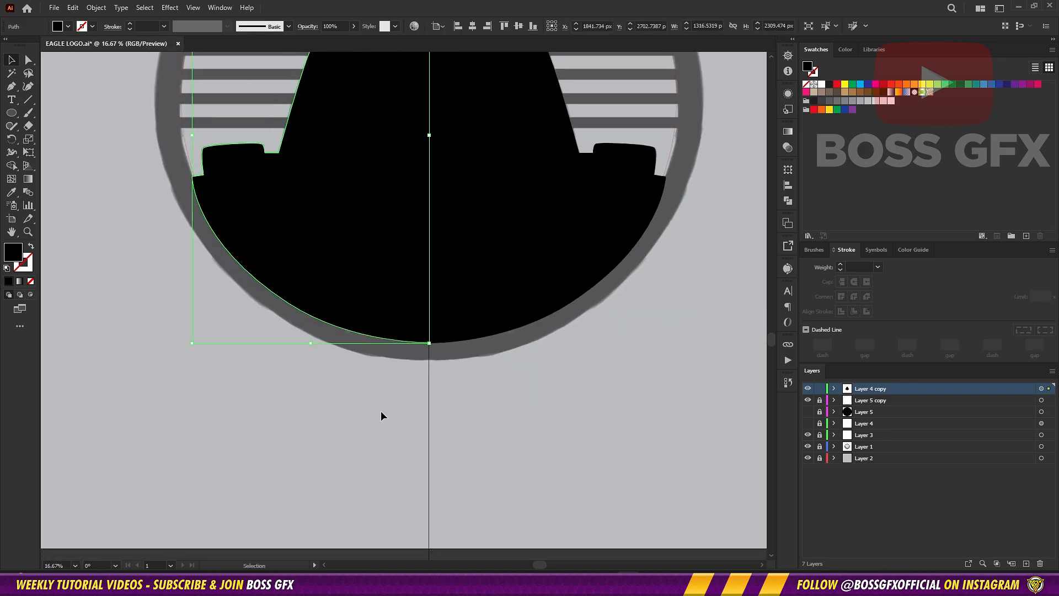
left_click(380, 416)
key("ctrl+plus")
key("v")
left_click(442, 425)
key("ctrl+shift+bracketleft")
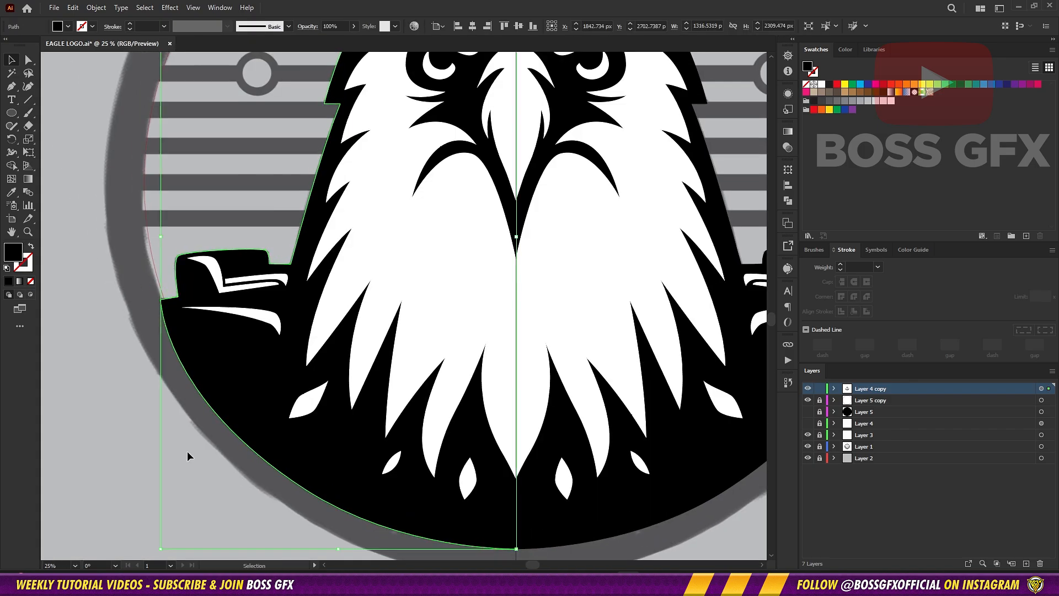
left_click(187, 456)
Step: Show Layer 5, fill the inner circle on Layer 5 copy with red and unlock Layer 4 copy
left_click(808, 411)
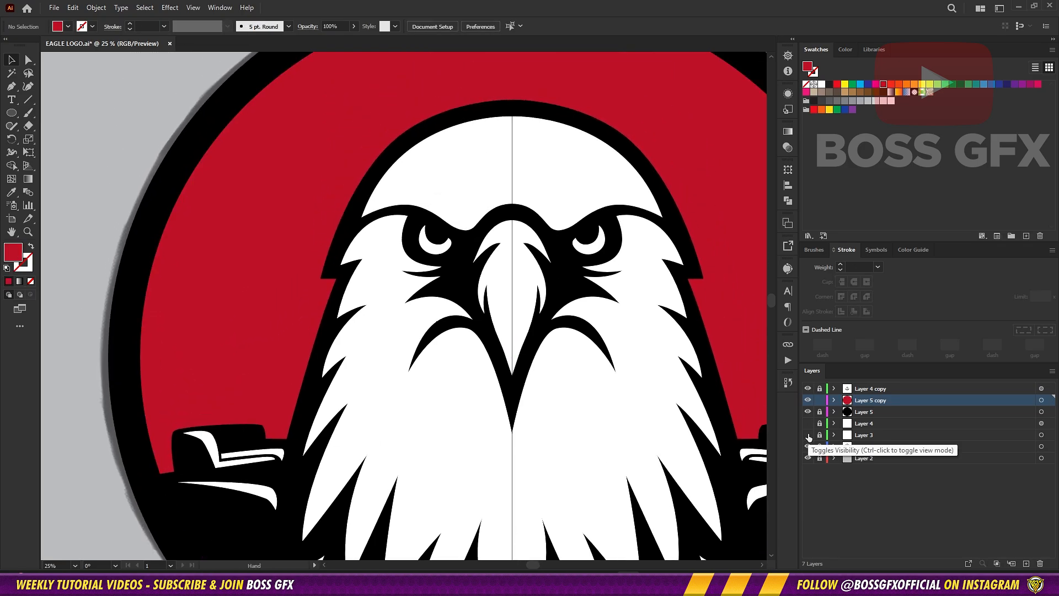
left_click(668, 374)
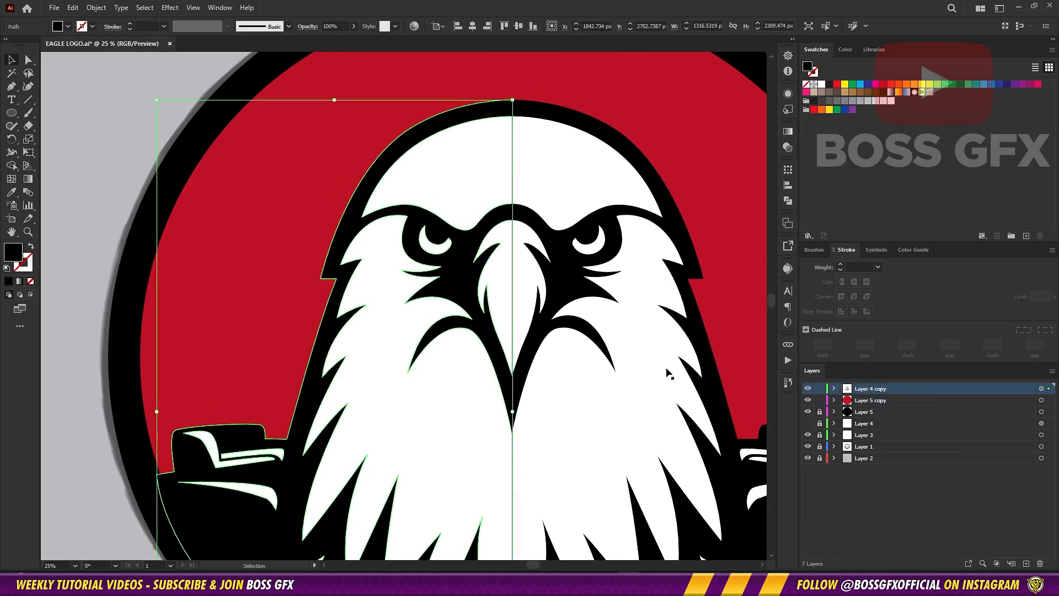
key("a")
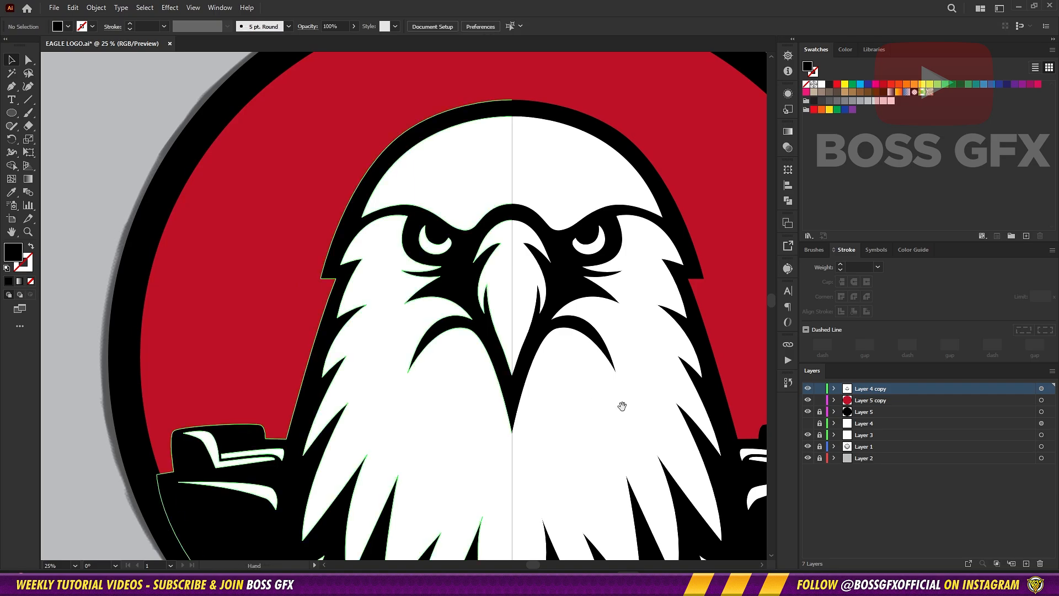
Step: Check the silhouette's bottom and top end anchors where they meet the vertical centre line
scroll(619, 406, "down", 6)
left_click_drag(441, 323, 465, 351)
key("p")
key("ctrl+plus")
key("ctrl+plus")
key("ctrl+plus")
key("ctrl+plus")
left_click_drag(689, 512, 229, 9)
left_click_drag(503, 339, 504, 337)
scroll(512, 358, "up", 15)
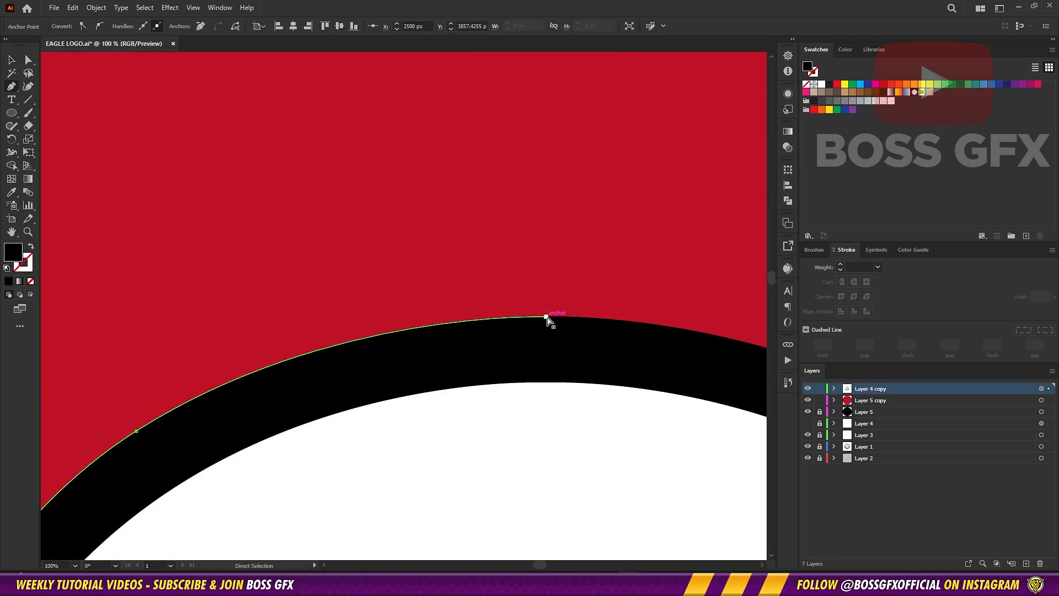
left_click(546, 316, "ctrl")
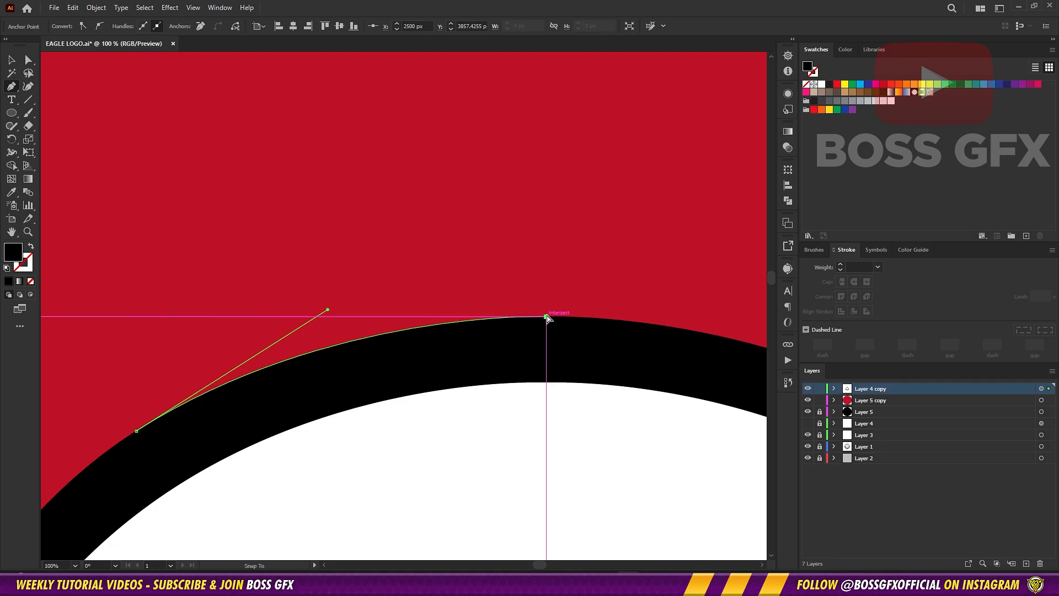
left_click(587, 289, "ctrl")
Step: Examine the whole badge and a close-up of the silhouette's upper edge against the red circle
key("ctrl+0")
left_click(598, 216, "ctrl")
left_click_drag(586, 220, 603, 220)
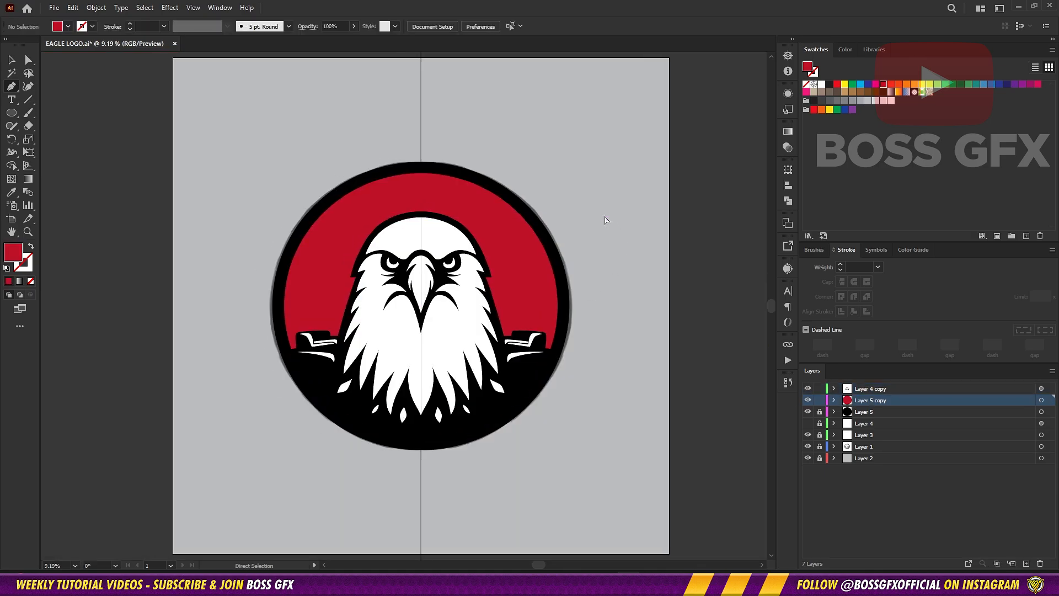
key("ctrl+plus")
key("ctrl+plus")
left_click_drag(633, 276, 633, 366)
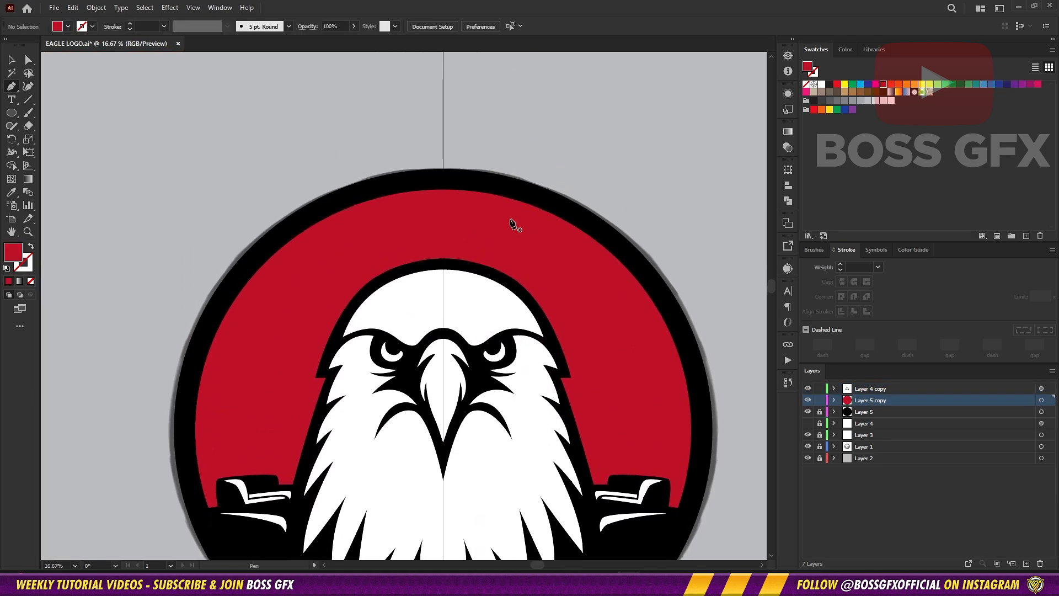
key("ctrl+plus")
key("ctrl+plus")
key("ctrl+plus")
key("ctrl+plus")
key("ctrl+plus")
left_click_drag(513, 298, 515, 286)
key("ctrl+minus")
key("ctrl+minus")
key("ctrl+minus")
key("ctrl+minus")
key("ctrl+minus")
key("ctrl+minus")
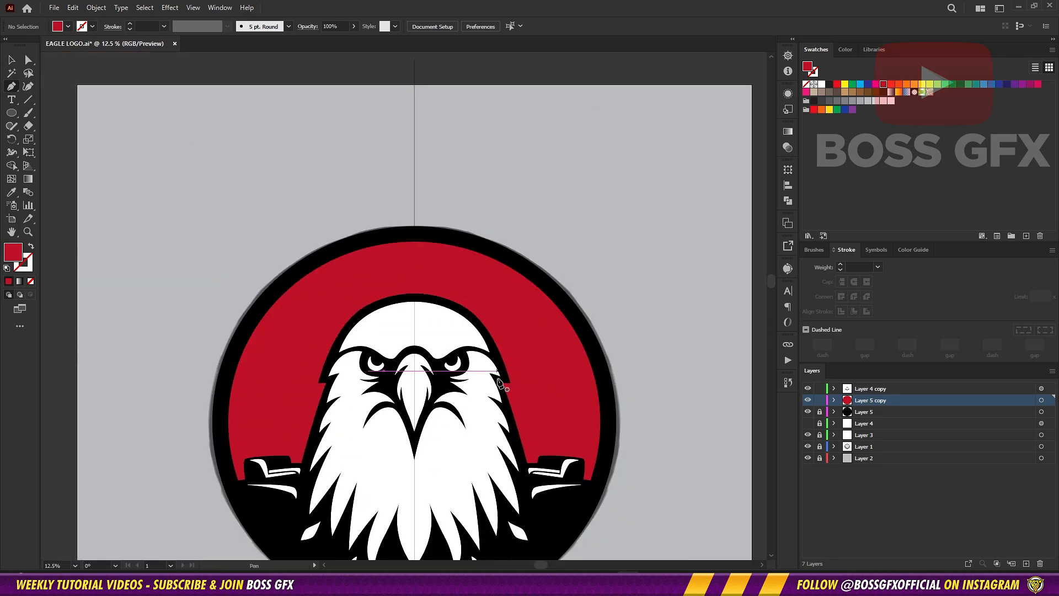
Step: Hide Layer 5 and show it again to compare the badge without and with the outer black circle
key("v")
left_click(807, 412)
left_click(807, 412)
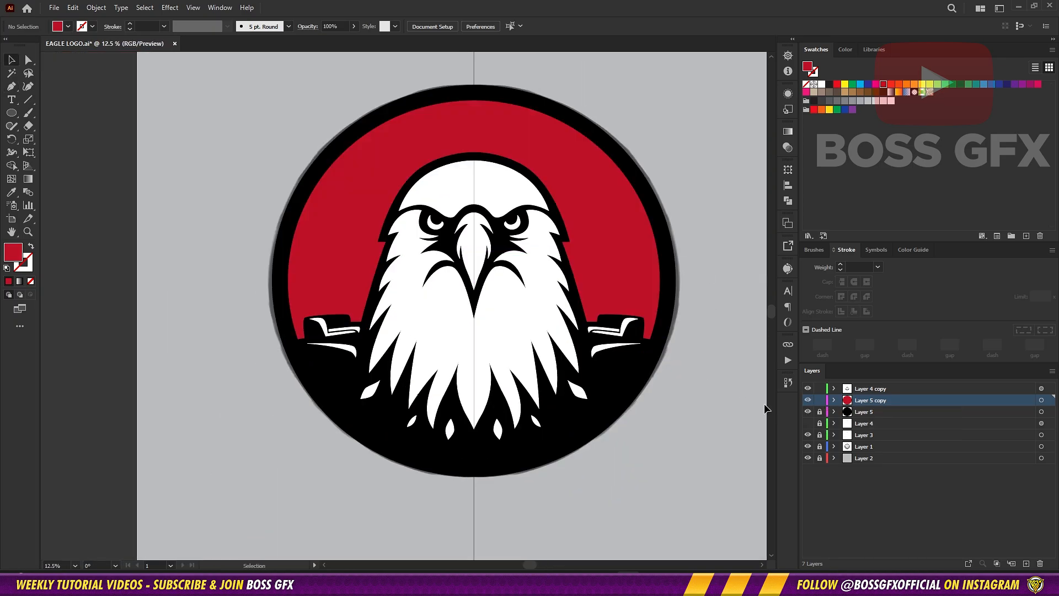
left_click(412, 444)
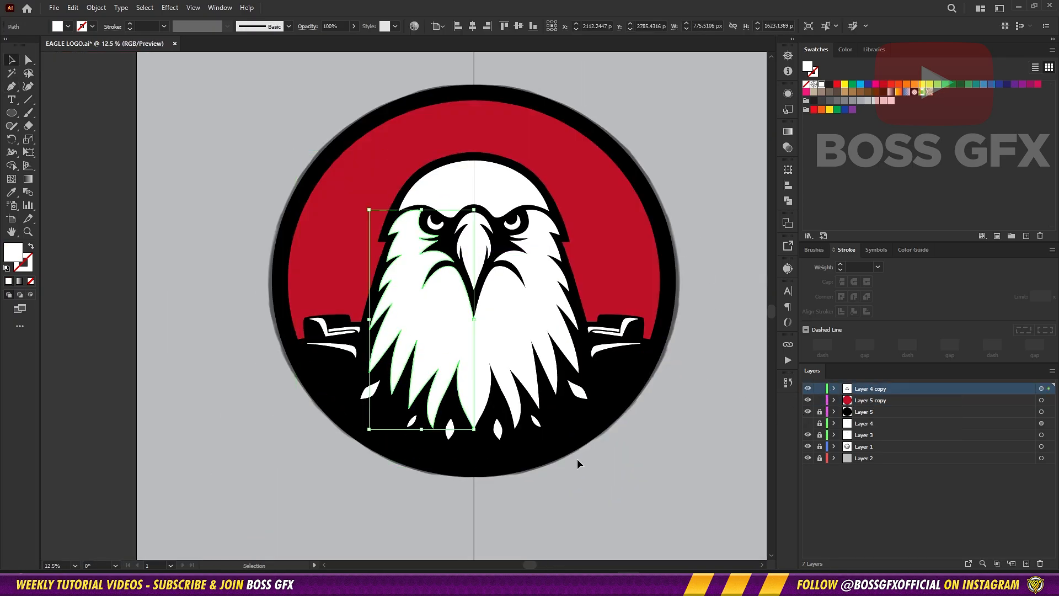
left_click(617, 440)
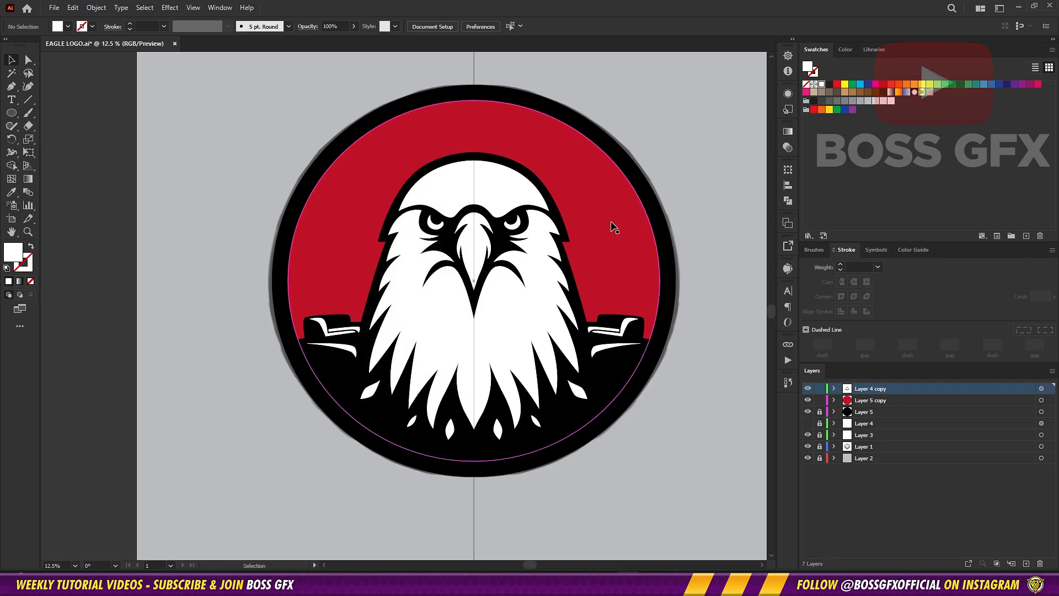
key("space")
scroll(677, 157, "down", 2)
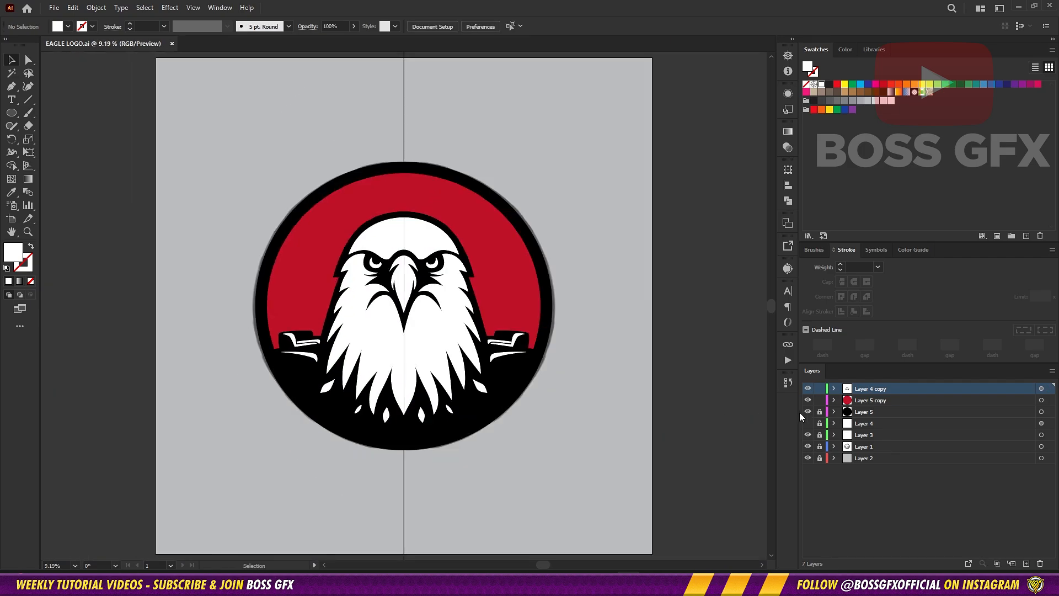
scroll(634, 393, "up", 2)
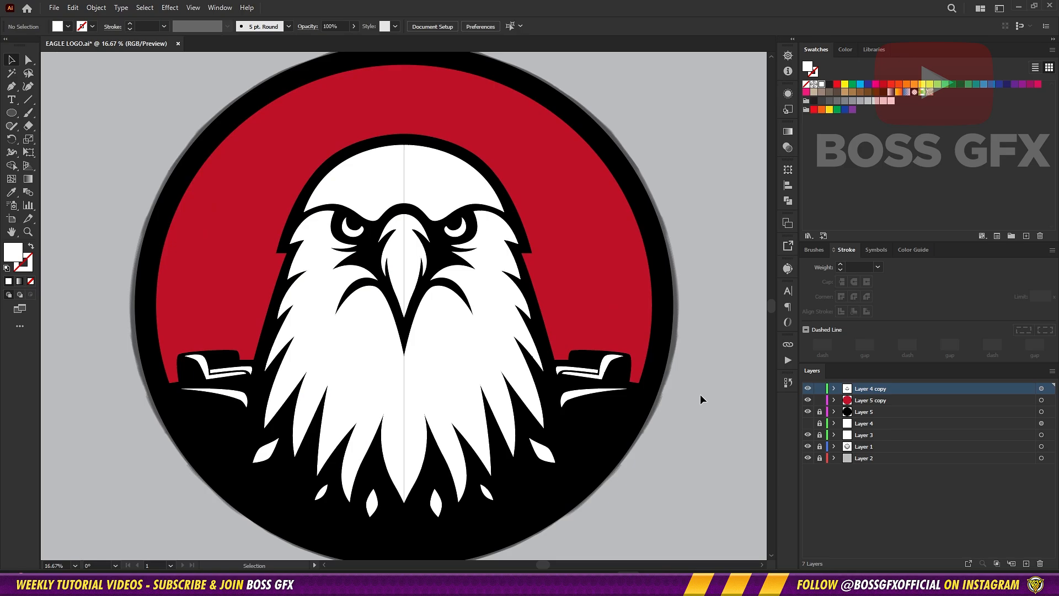
Step: Lock Layer 4 copy, hide Layer 5, hide and lock Layer 5 copy, and add a new layer above Layer 5 copy
left_click(820, 388)
left_click(807, 412)
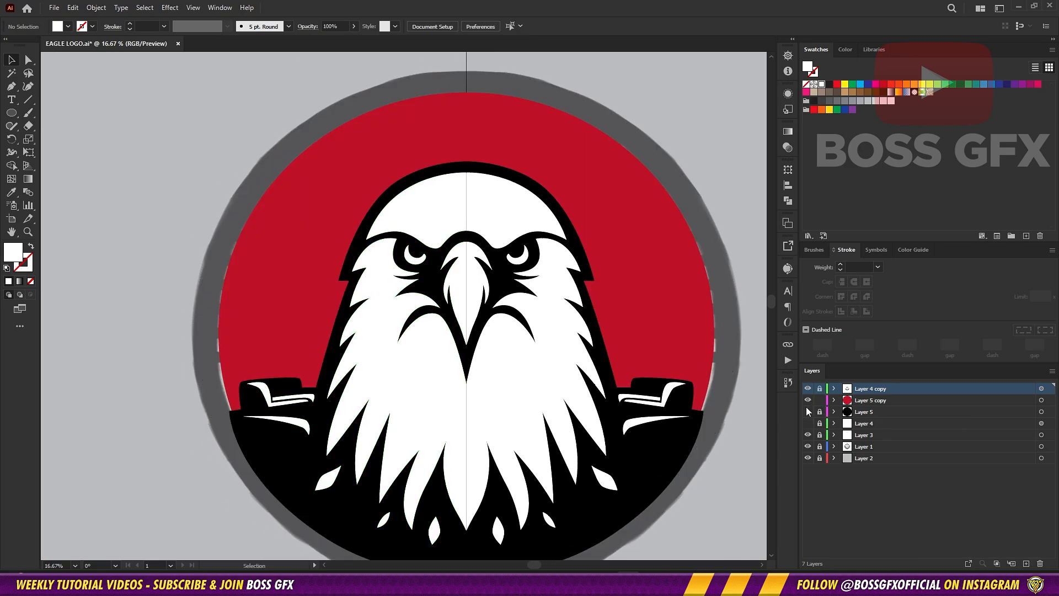
left_click(808, 400)
left_click(858, 400)
left_click_drag(383, 401, 452, 401)
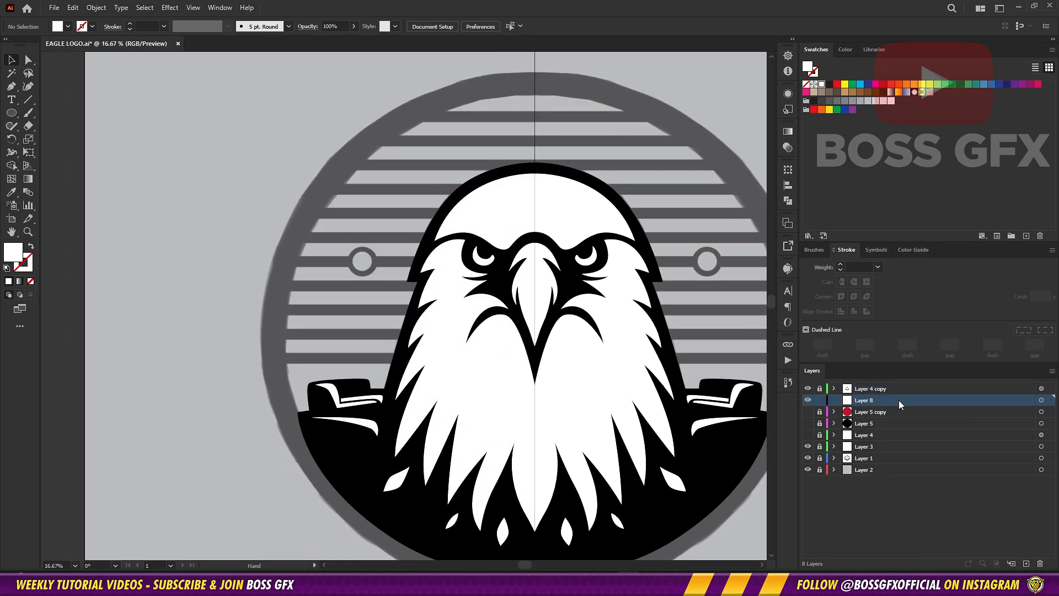
Step: Set the new Layer 8's identification colour to green in its layer options
double_click(898, 401)
left_click(518, 262)
left_click(521, 270)
left_click(510, 336)
Step: Draw a straight horizontal Pen line about 2894 px long on Layer 8 across the badge, over the lowest sketched stripe
left_click_drag(330, 266, 329, 235)
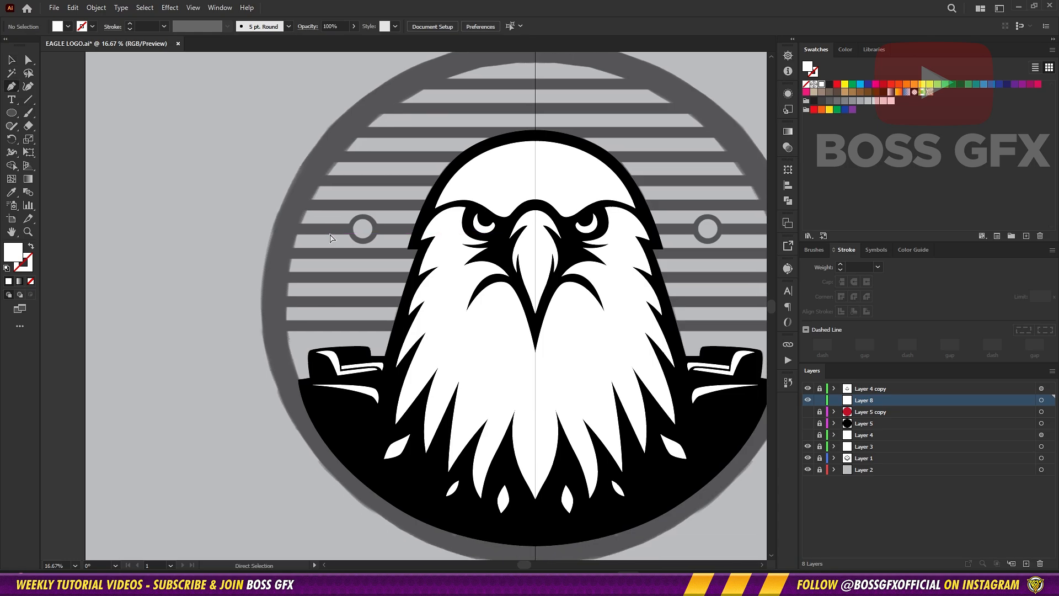
key("ctrl+equal")
scroll(213, 331, "right", 10)
left_click(557, 339)
scroll(557, 339, "left", 6)
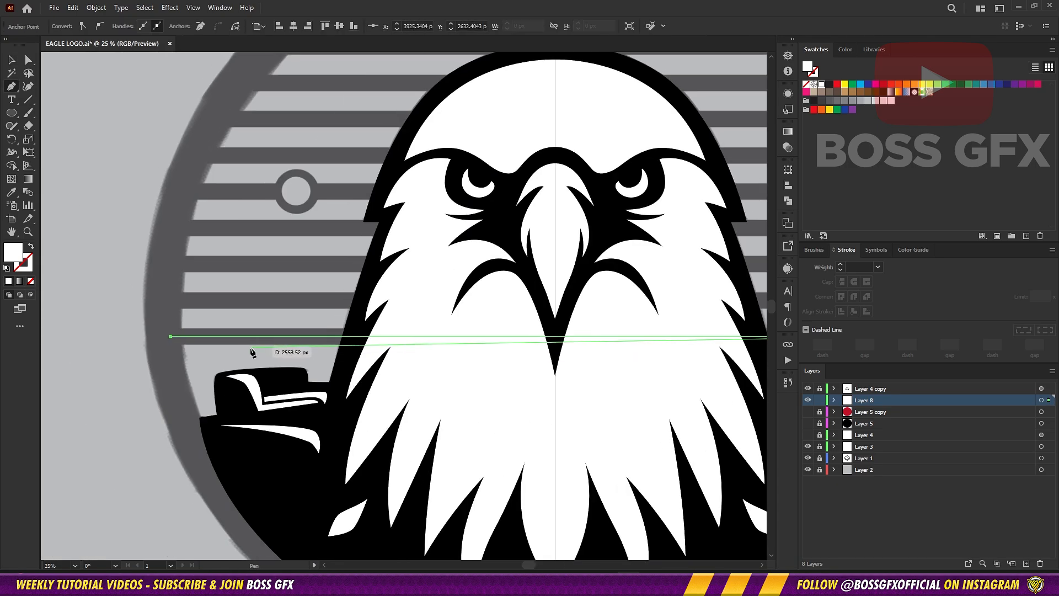
scroll(168, 359, "right", 5)
left_click_drag(168, 359, 494, 359)
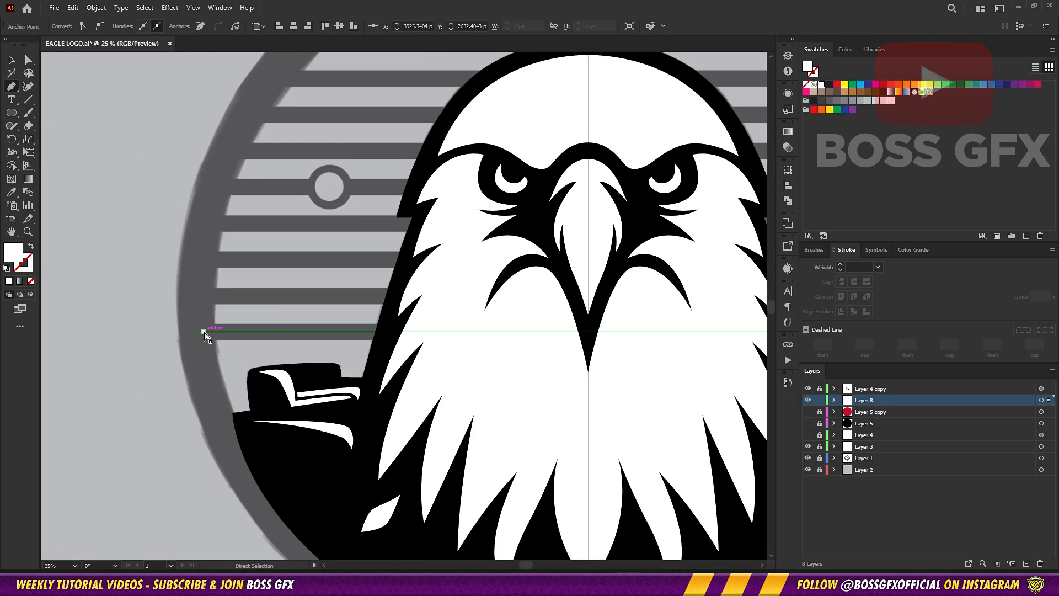
scroll(618, 345, "right", 8)
scroll(453, 362, "left", 7)
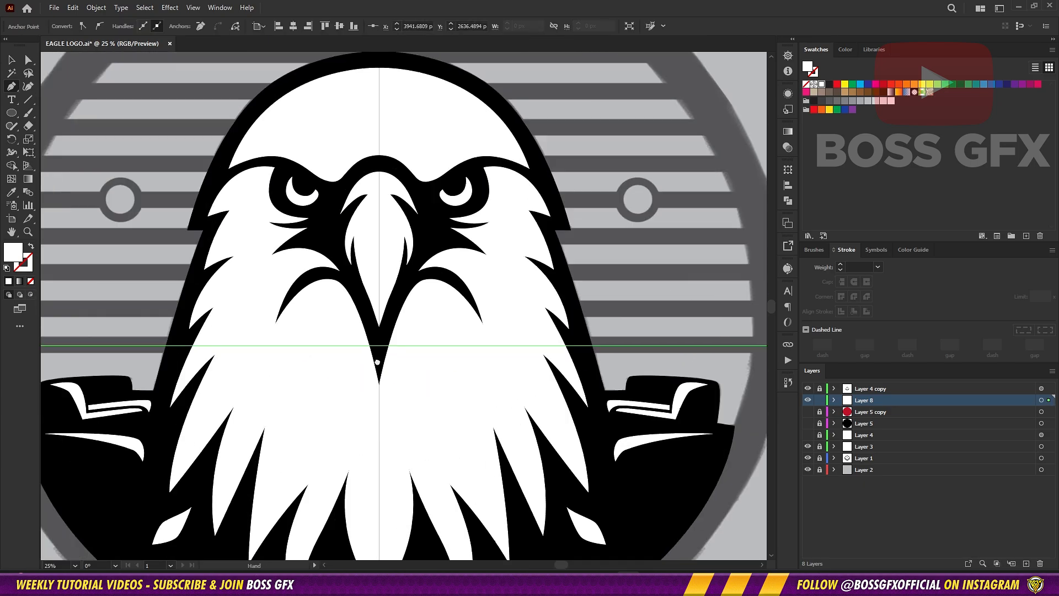
Step: Swap the line's white fill to its stroke and set the stroke weight to 50 pt
key("v")
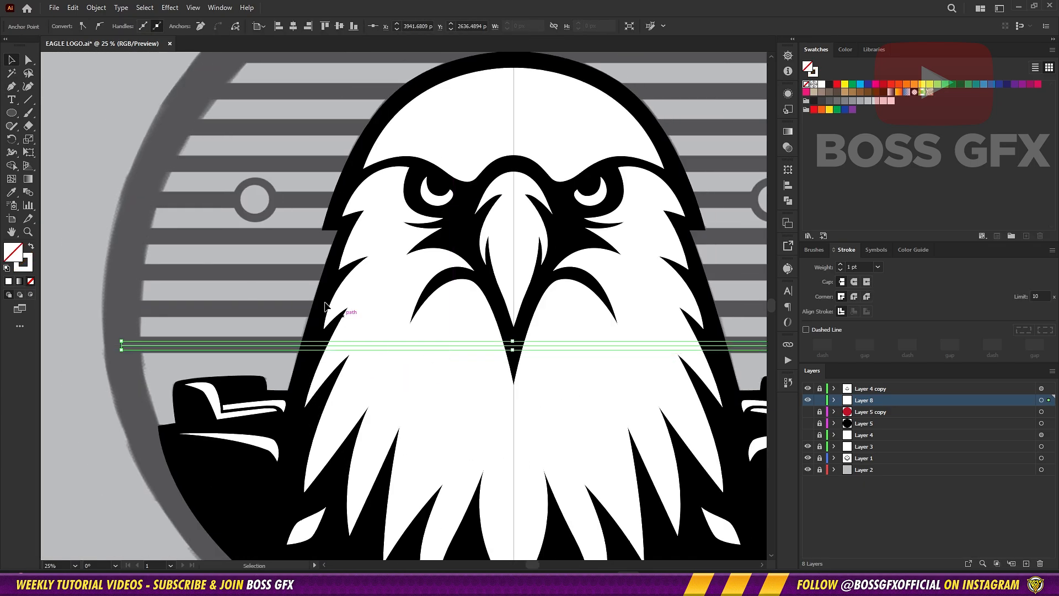
left_click(164, 25)
left_click(185, 167)
left_click(164, 26)
left_click(188, 266)
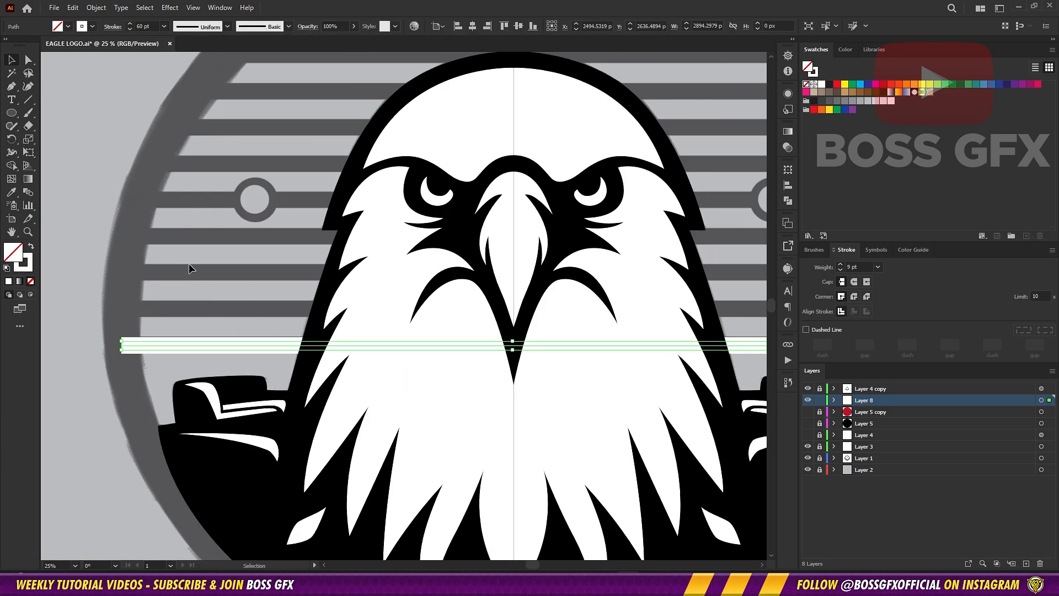
left_click(164, 27)
left_click(177, 256)
left_click(209, 319)
left_click(219, 345)
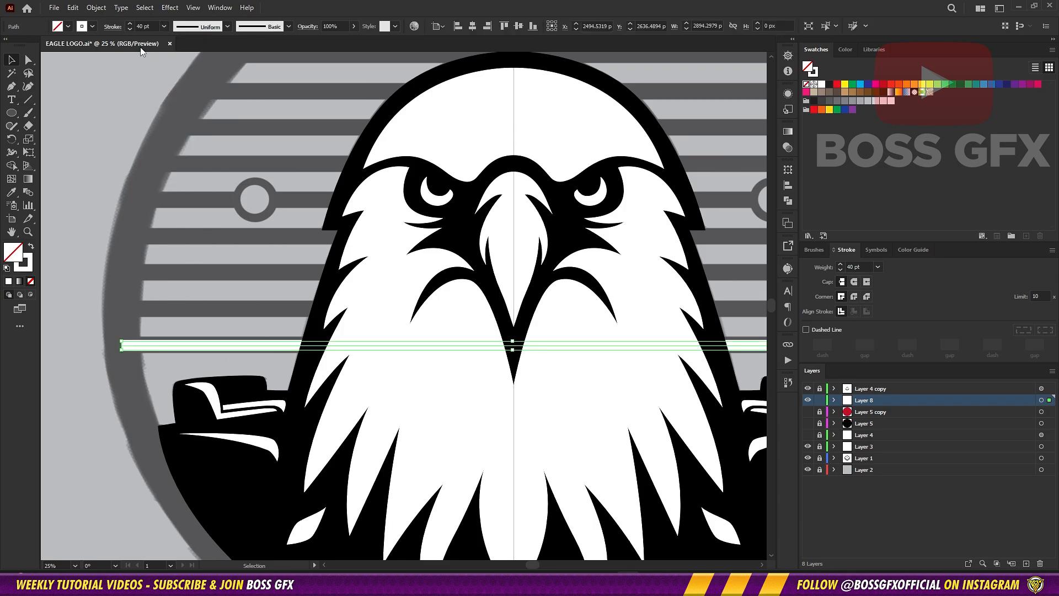
type("50")
key("Return")
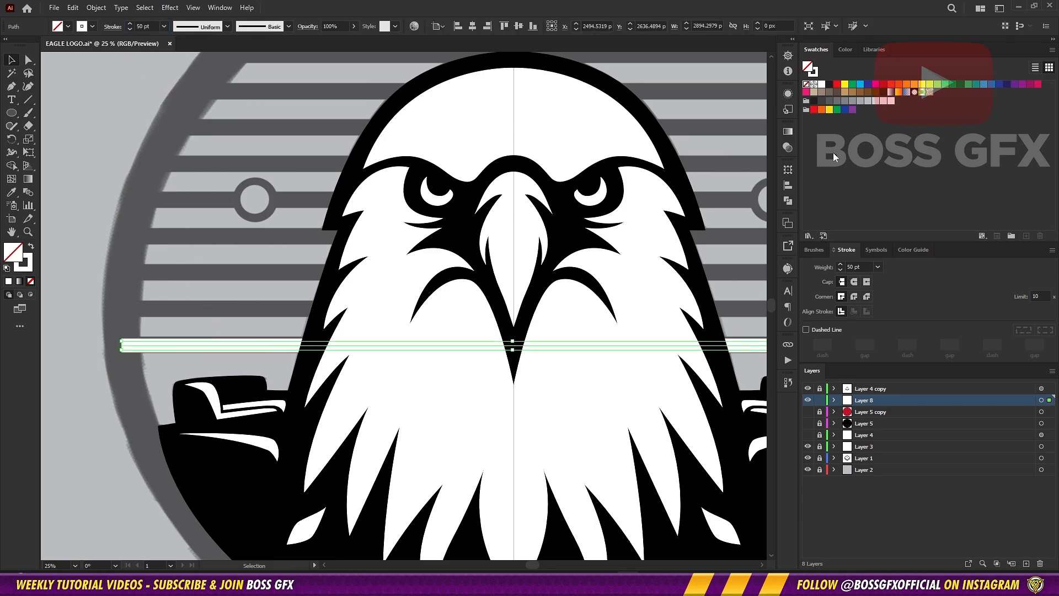
Step: Change the horizontal line's stroke colour to black (000000)
double_click(29, 266)
left_click(711, 339)
left_click(966, 189)
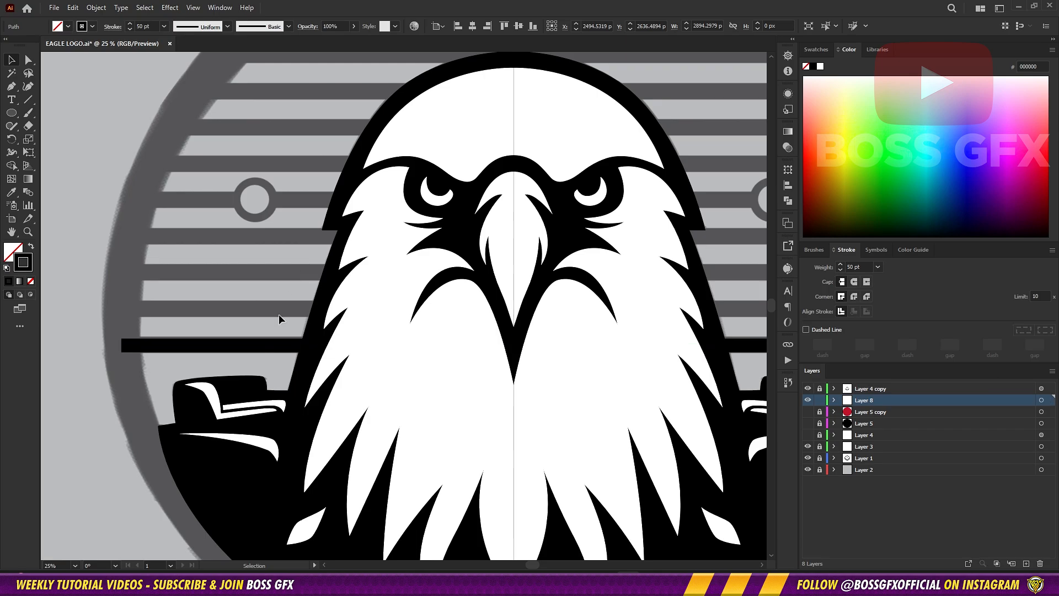
Step: Duplicate the black line straight upward over each sketched stripe until all eleven background stripes are covered
mouse_move(283, 350)
left_mouse_down()
mouse_move(282, 318)
mouse_move(366, 359)
mouse_move(386, 289)
left_mouse_up()
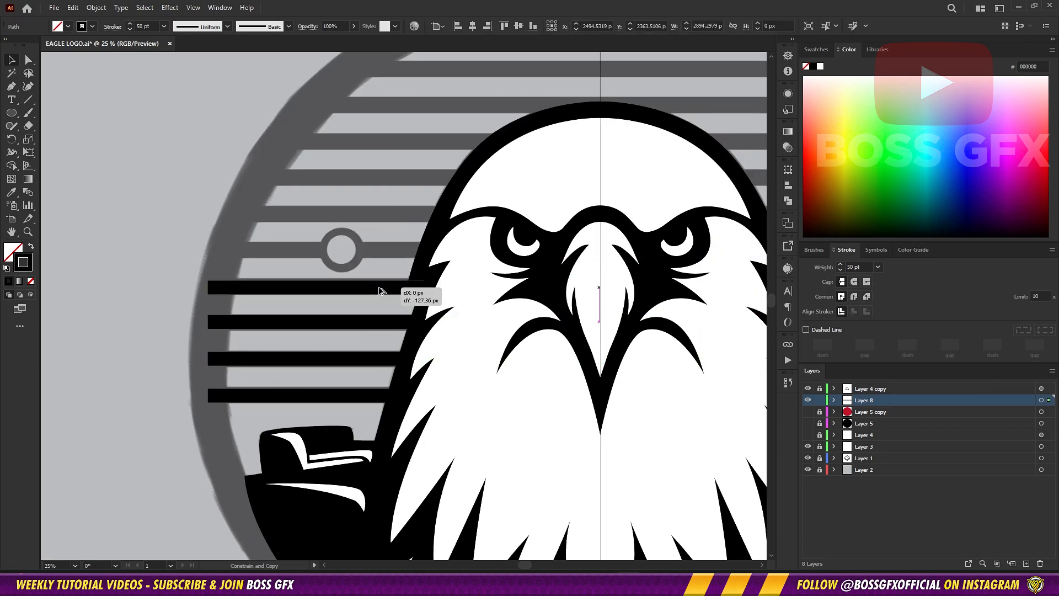
scroll(384, 399, "up", 3)
scroll(384, 399, "up", 2)
scroll(177, 342, "left", 5)
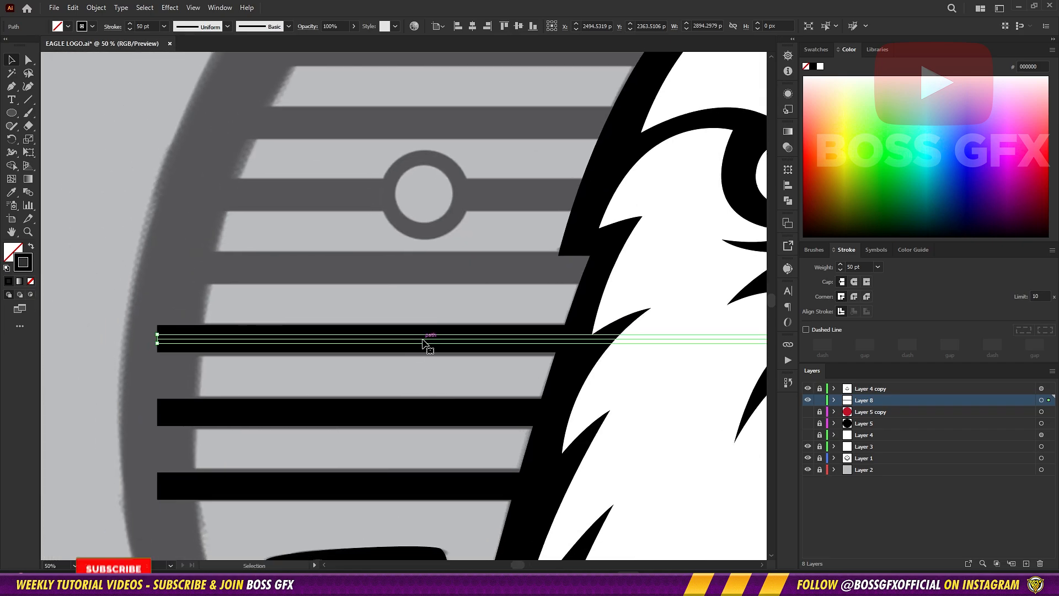
left_click_drag(426, 343, 484, 338)
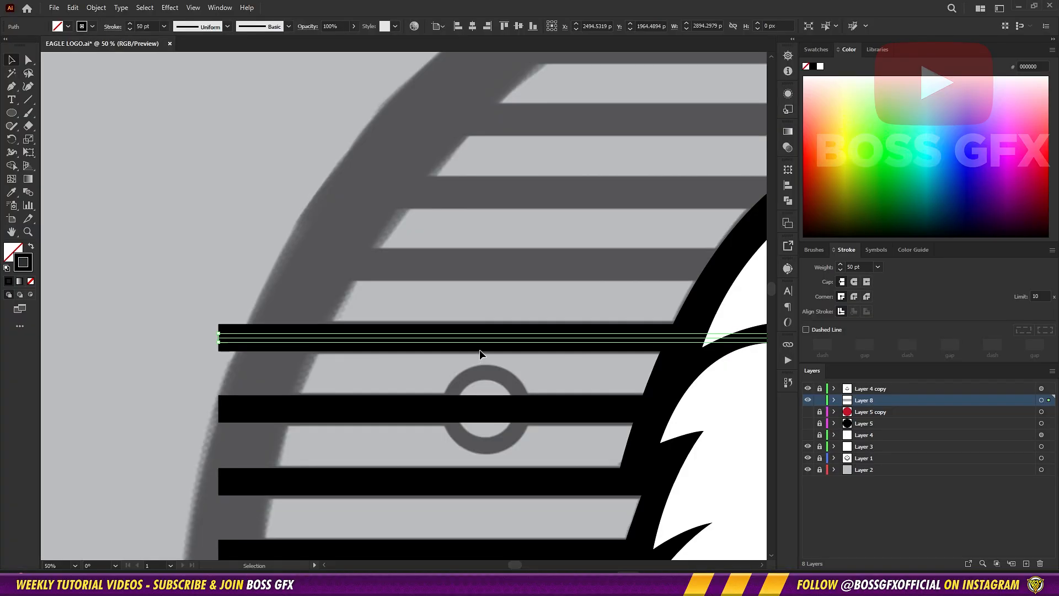
left_click_drag(479, 353, 492, 273)
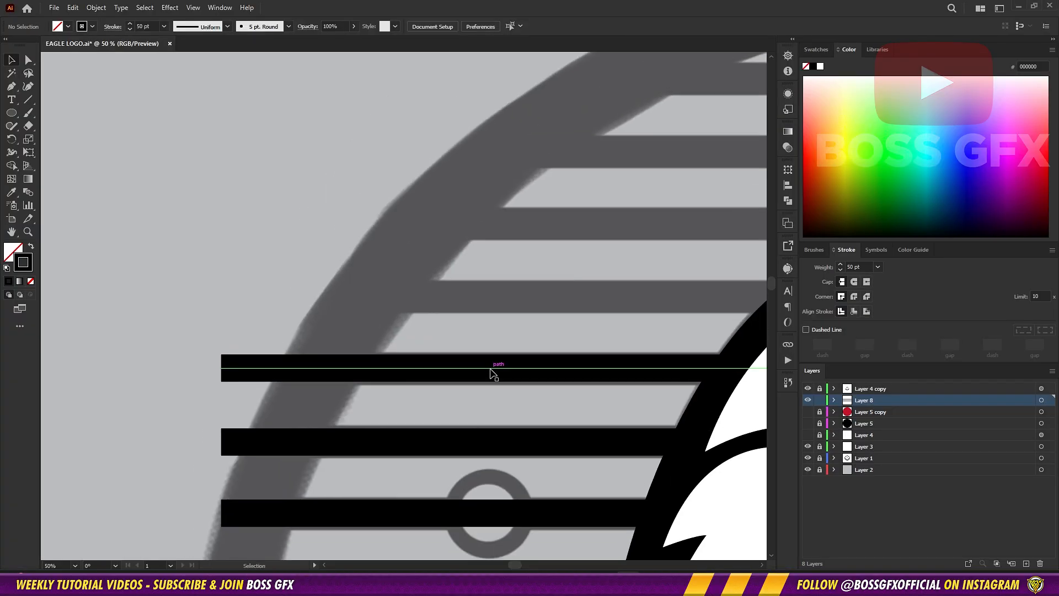
left_click_drag(495, 369, 489, 301)
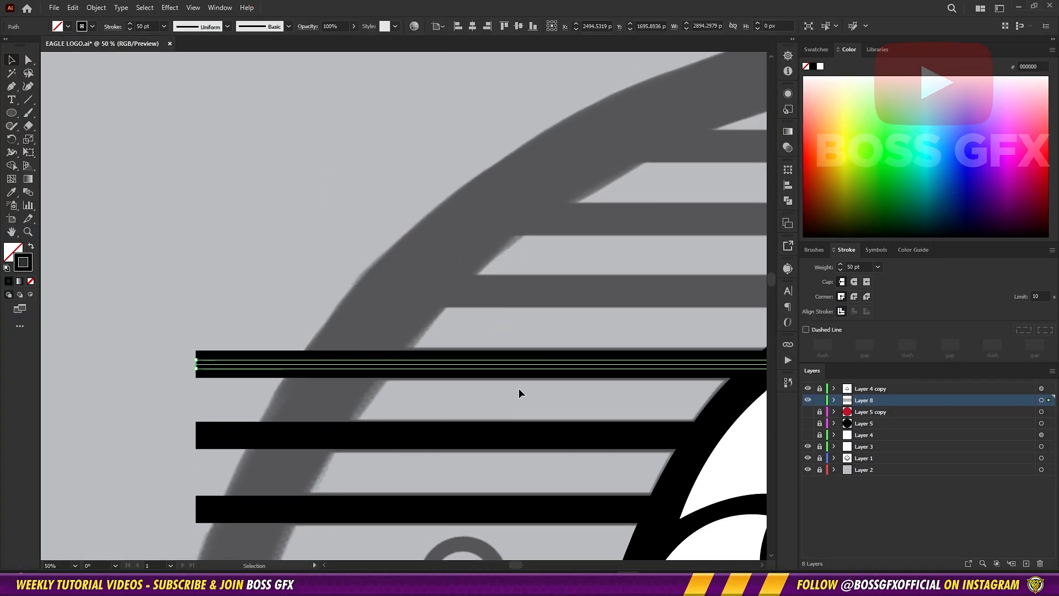
left_click_drag(522, 370, 525, 295)
left_click_drag(525, 295, 525, 295)
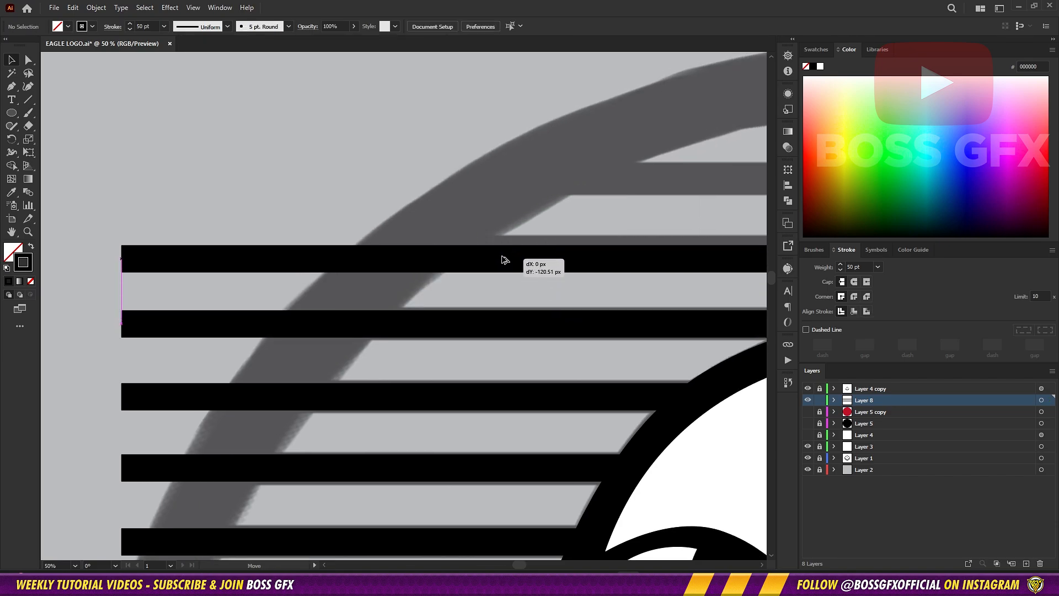
left_click_drag(502, 255, 505, 252)
left_click_drag(585, 295, 491, 365)
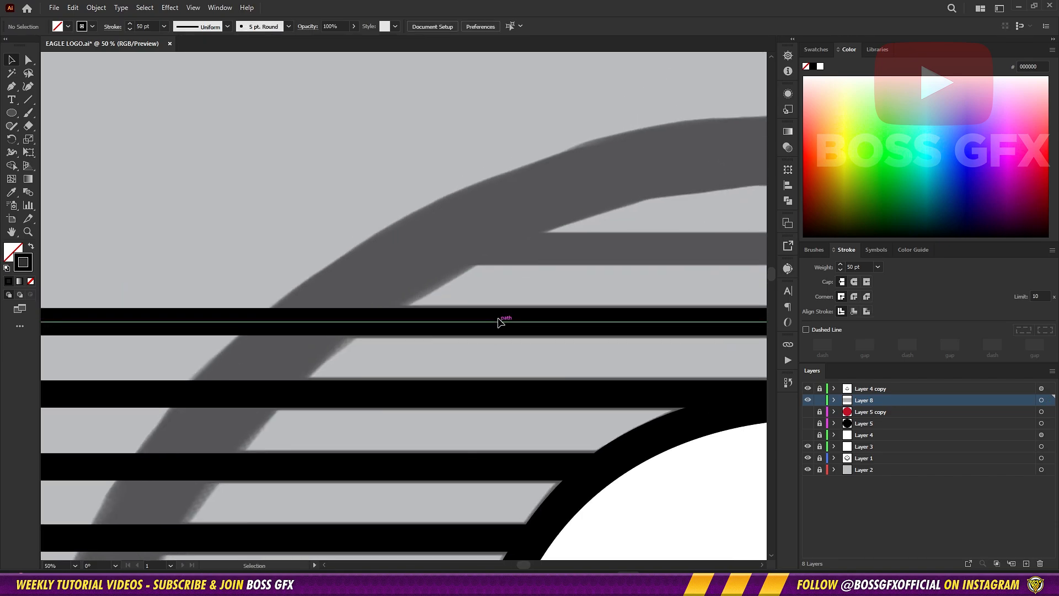
left_click_drag(499, 321, 503, 248)
key("ctrl+shift+a")
Step: Select all eleven stripes and distribute their vertical centres evenly
scroll(494, 230, "down", 4)
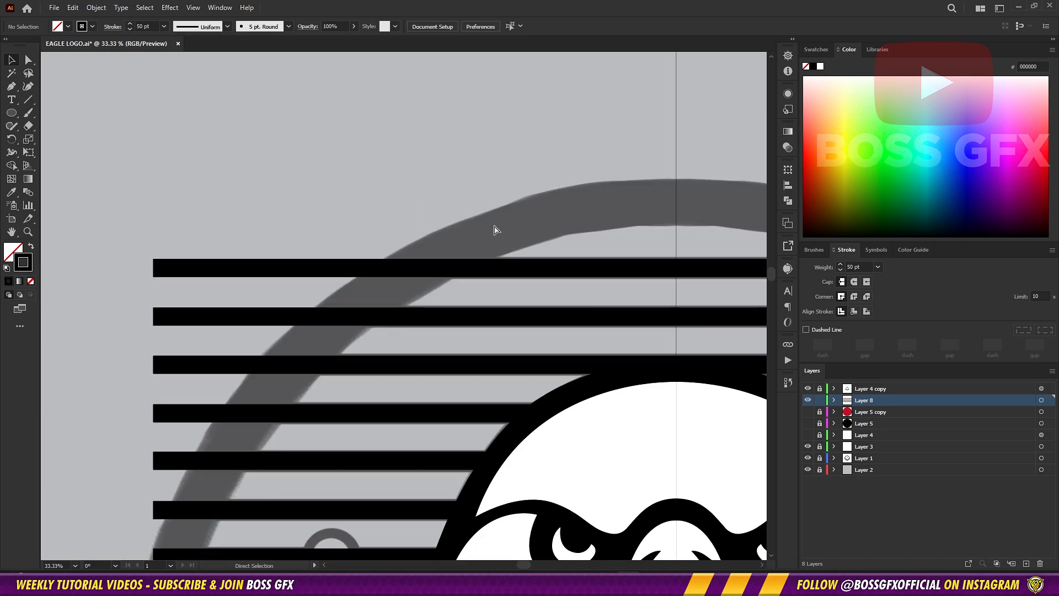
left_click_drag(405, 395, 410, 394)
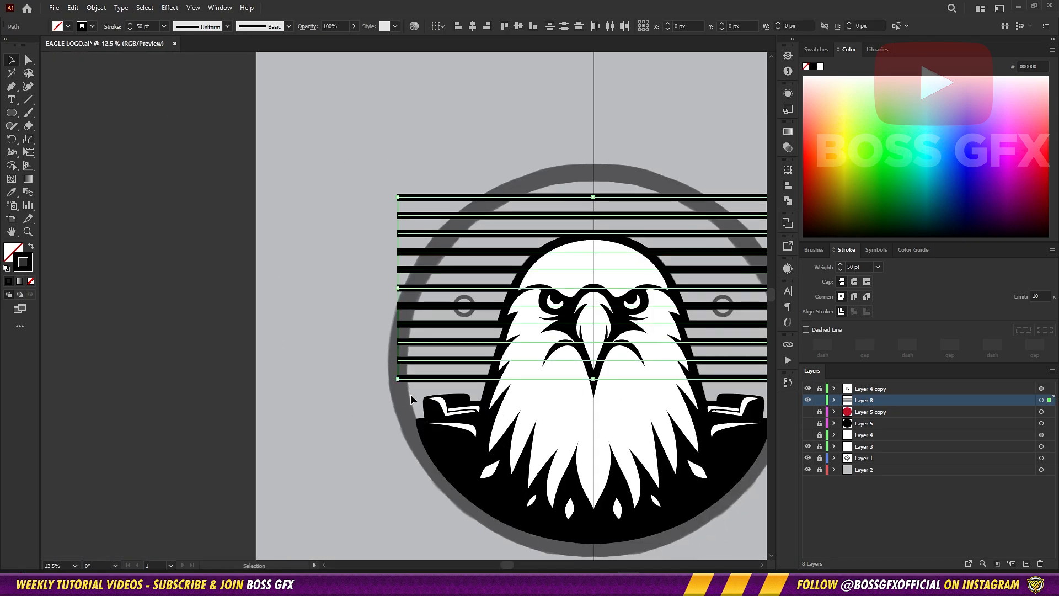
scroll(410, 394, "right", 3)
left_click(518, 26)
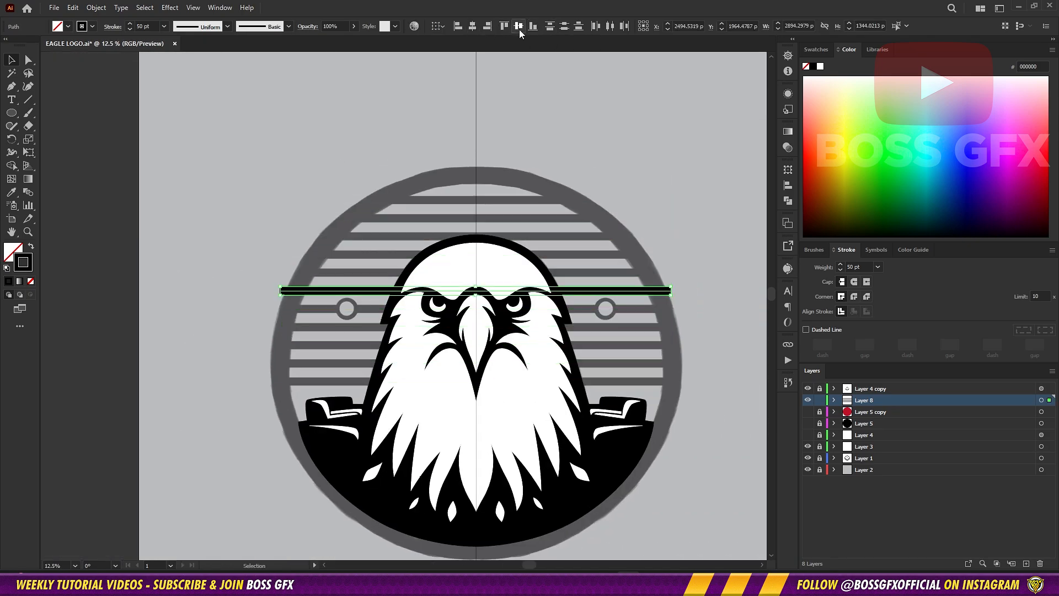
key("ctrl+z")
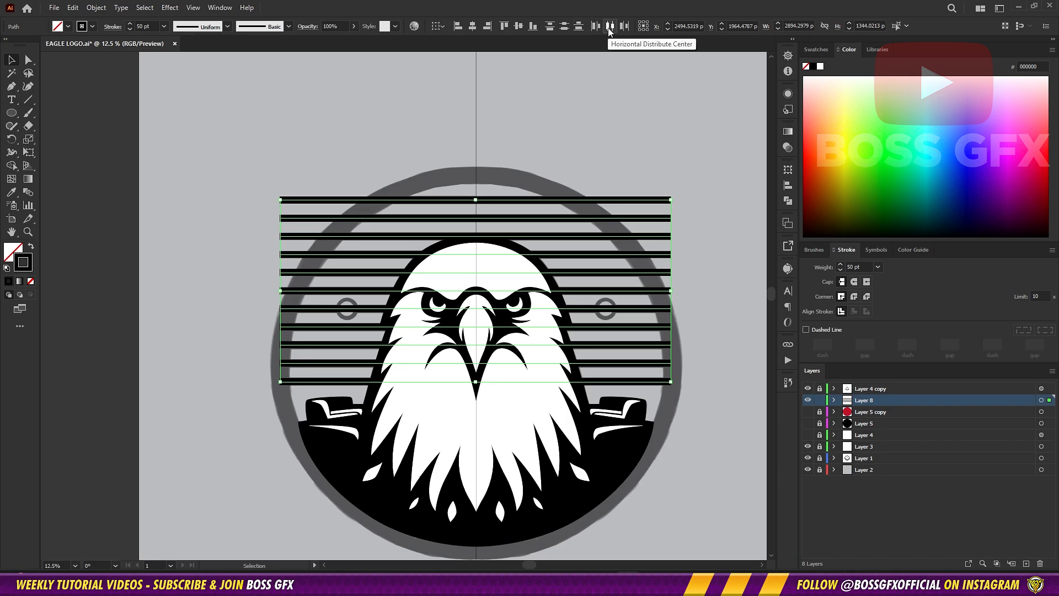
left_click(564, 27)
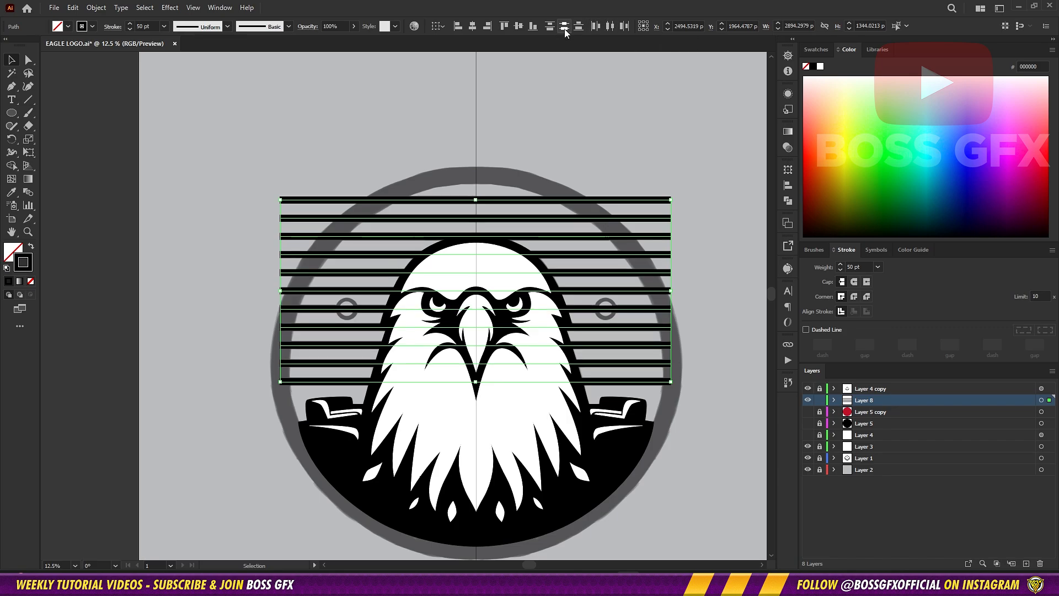
left_click(549, 127)
Step: Show and unlock Layer 5 copy with the red circle and make it the active layer
left_click_drag(681, 435, 674, 402)
left_click(808, 412)
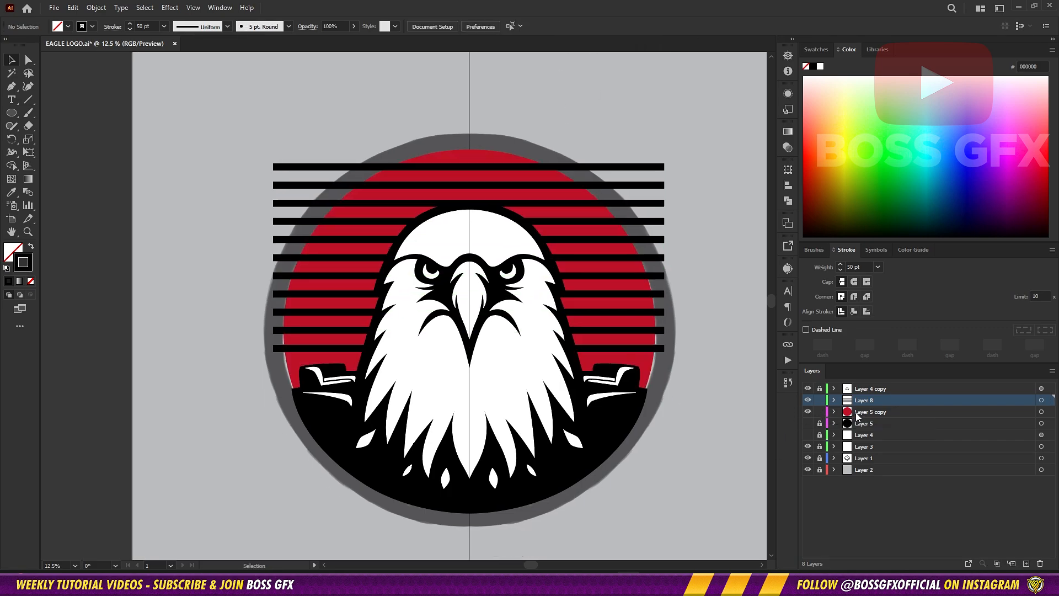
left_click(857, 413)
left_click(634, 361)
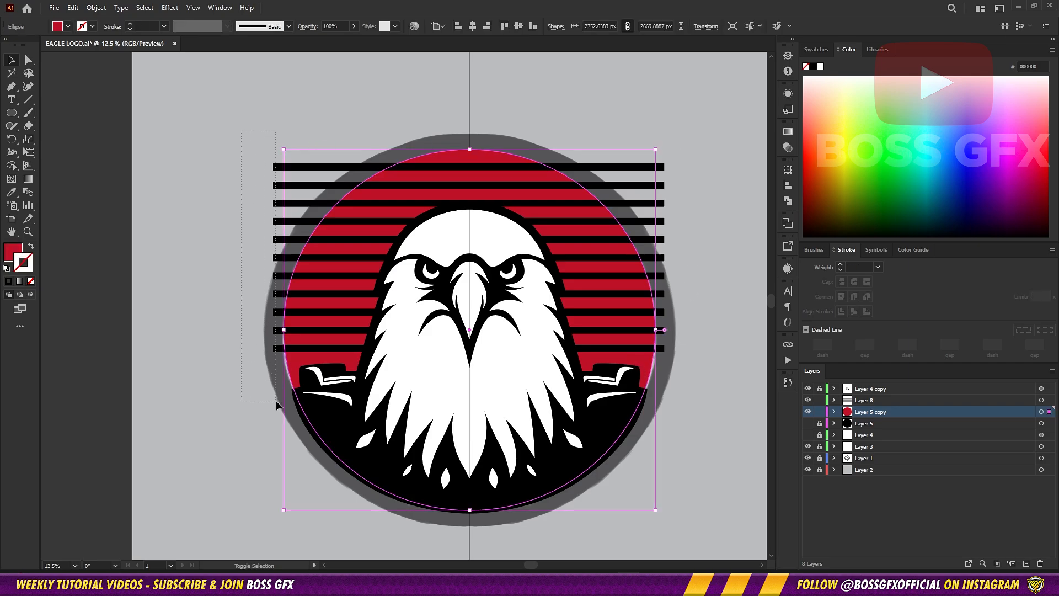
left_click_drag(276, 401, 370, 370)
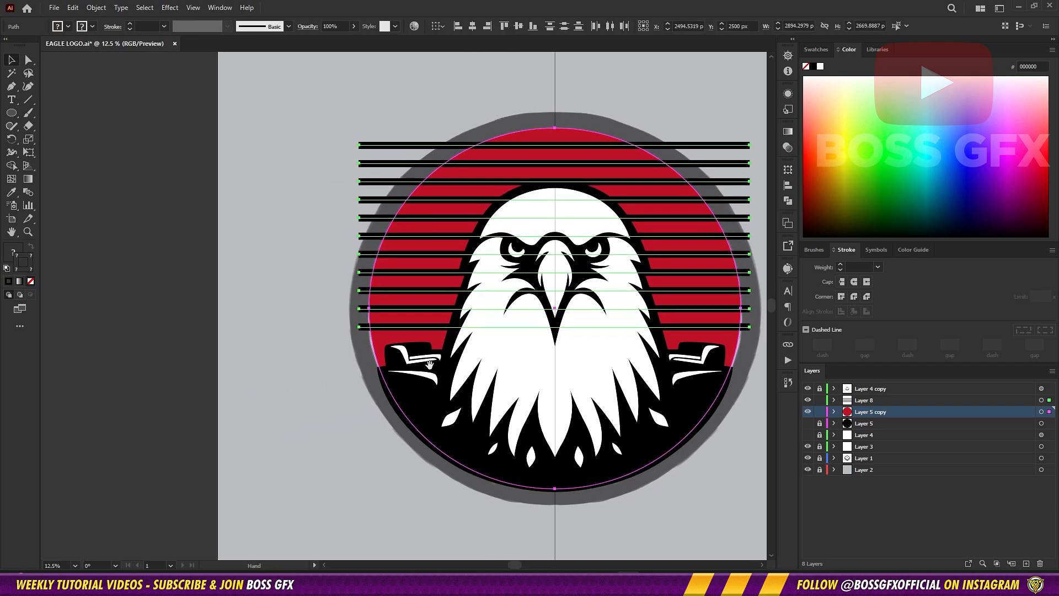
key("shift+m")
key("ctrl+plus")
key("ctrl+plus")
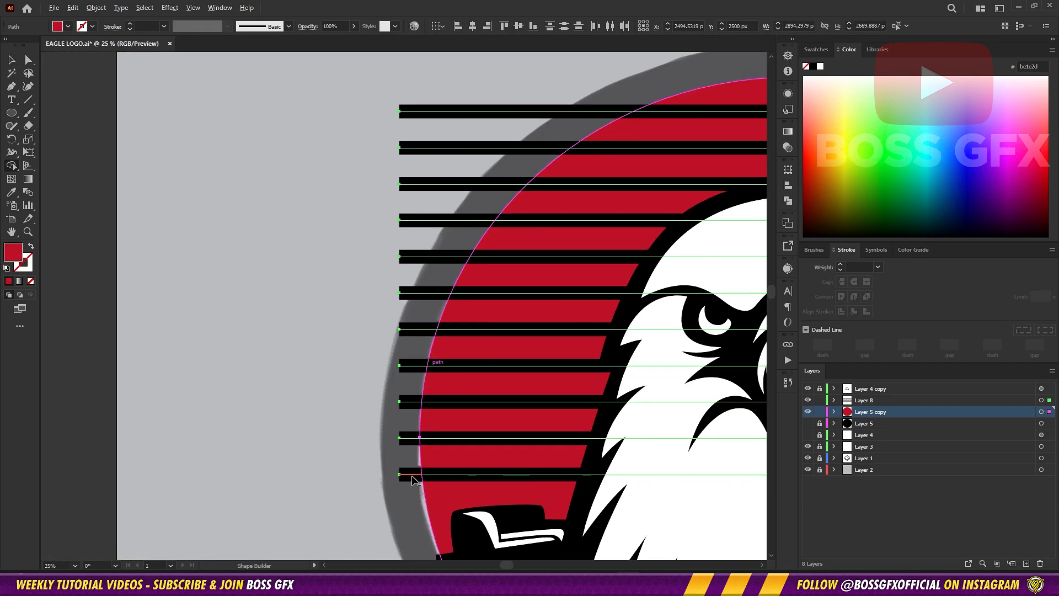
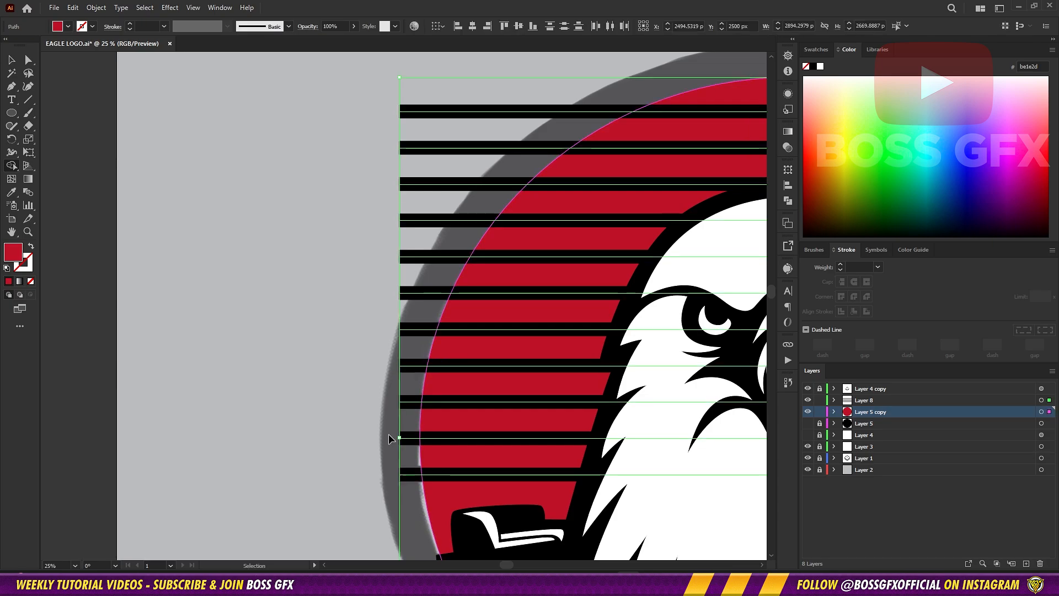
scroll(330, 435, "up", 2)
scroll(237, 439, "right", 2)
key("v")
left_click(237, 331)
Step: Select all the black stripes and expand their fill and stroke into filled shapes
left_click_drag(259, 186, 306, 139)
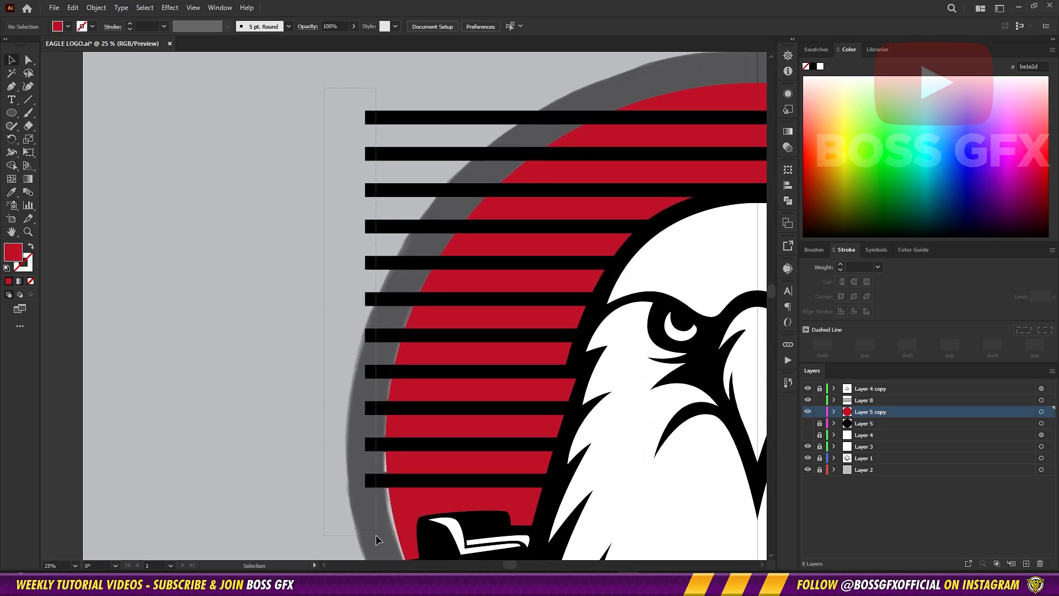
left_click_drag(376, 539, 377, 539)
left_click(96, 8)
left_click(110, 135)
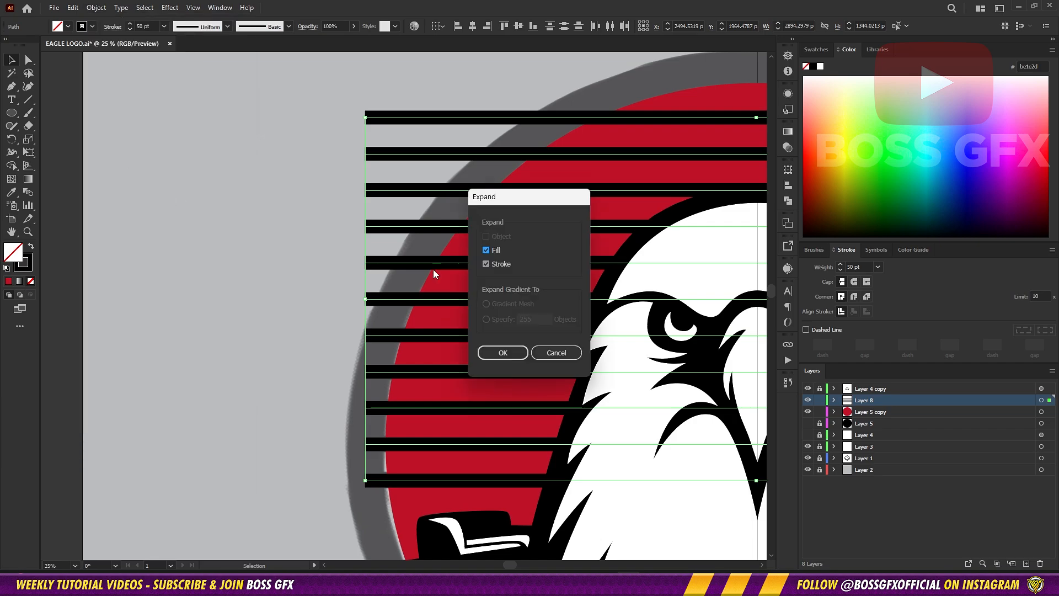
left_click(500, 352)
left_click(283, 342)
left_click_drag(284, 342, 139, 312)
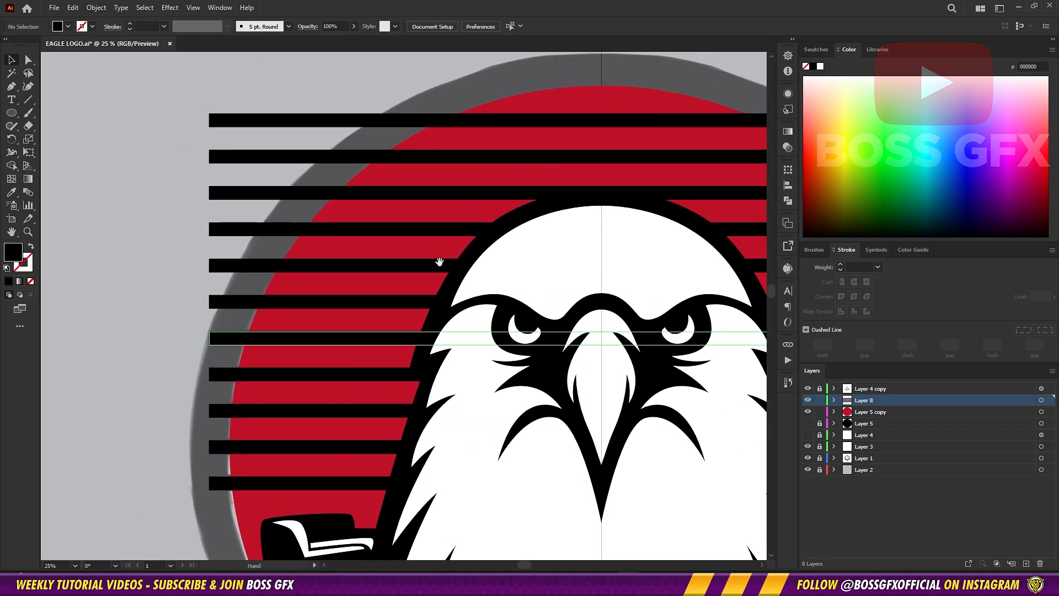
left_click(807, 411)
scroll(429, 478, "down", 1)
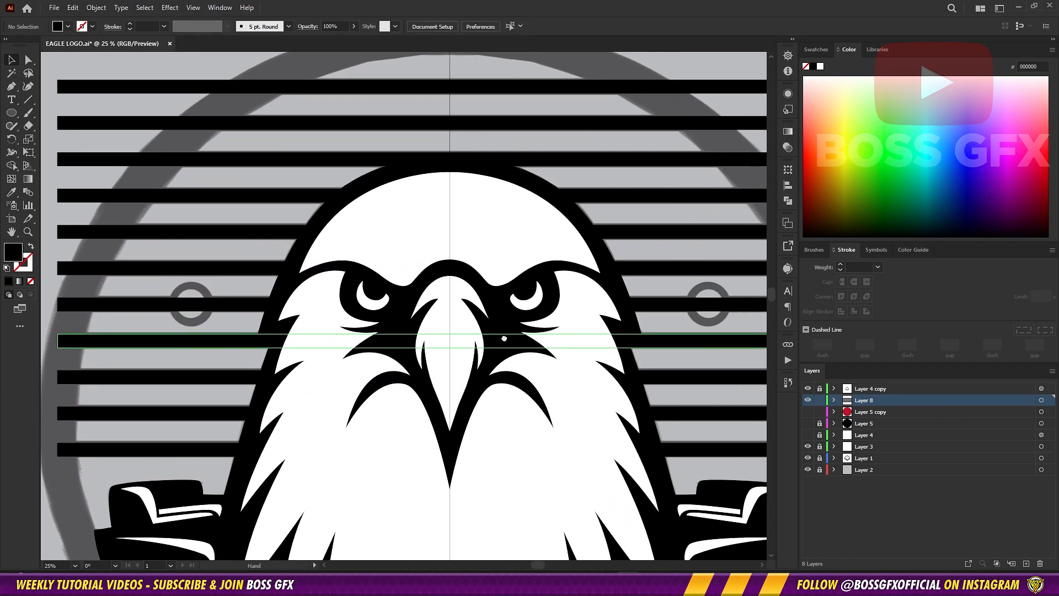
scroll(429, 478, "up", 1)
left_click(807, 412)
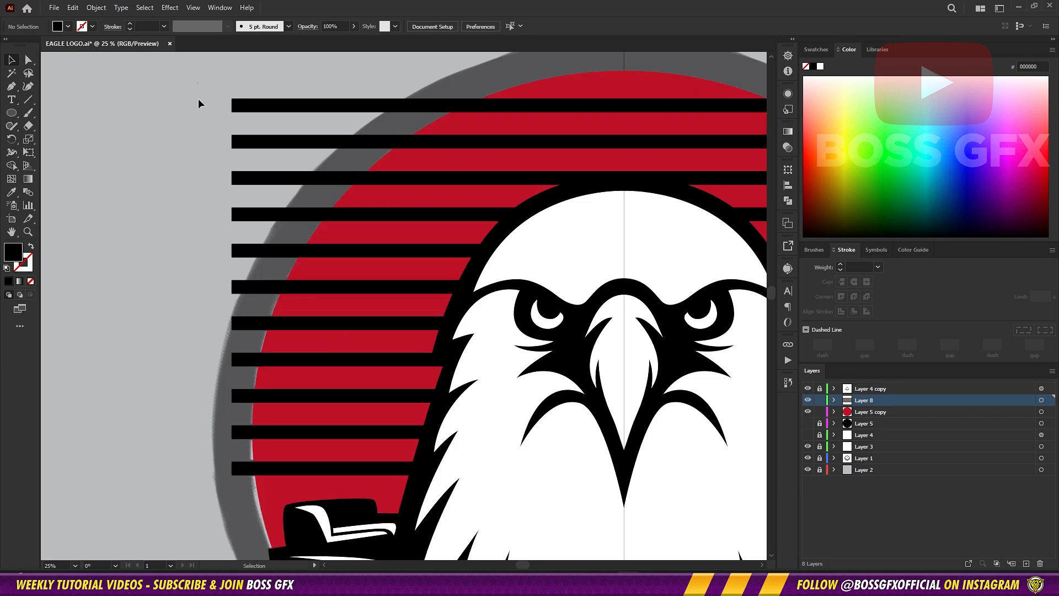
Step: Select the stripes with the red circle and remove all stripe ends outside the circle using the Shape Builder
left_click_drag(198, 98, 390, 431)
key("shift+m")
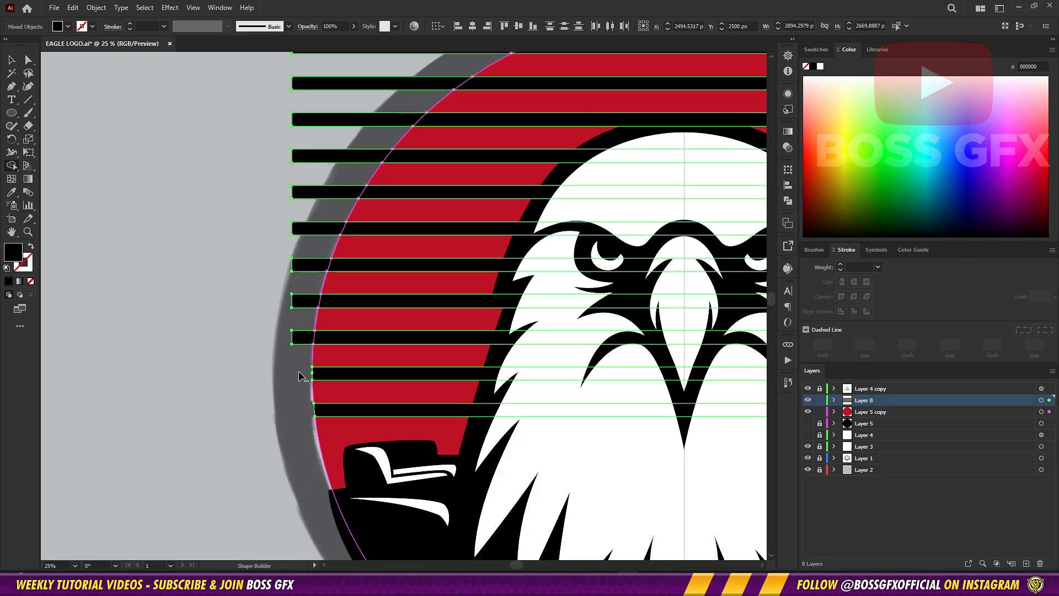
left_click_drag(312, 243, 335, 78)
scroll(383, 177, "down", 1)
scroll(383, 177, "up", 1)
mouse_move(396, 104)
left_mouse_down()
mouse_move(489, 228)
mouse_move(509, 394)
left_mouse_up()
left_click_drag(514, 506, 515, 506)
key("v")
key("ctrl+shift+a")
scroll(583, 370, "up", 1)
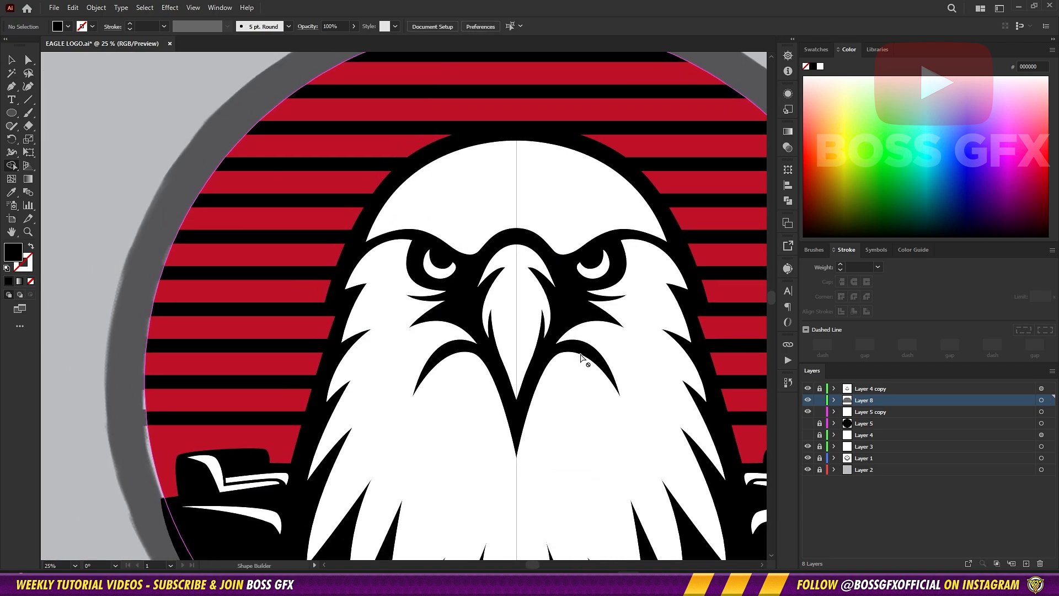
Step: Show Layer 5, lock Layer 8, and unlock Layer 4 copy as the active layer
scroll(640, 356, "down", 3)
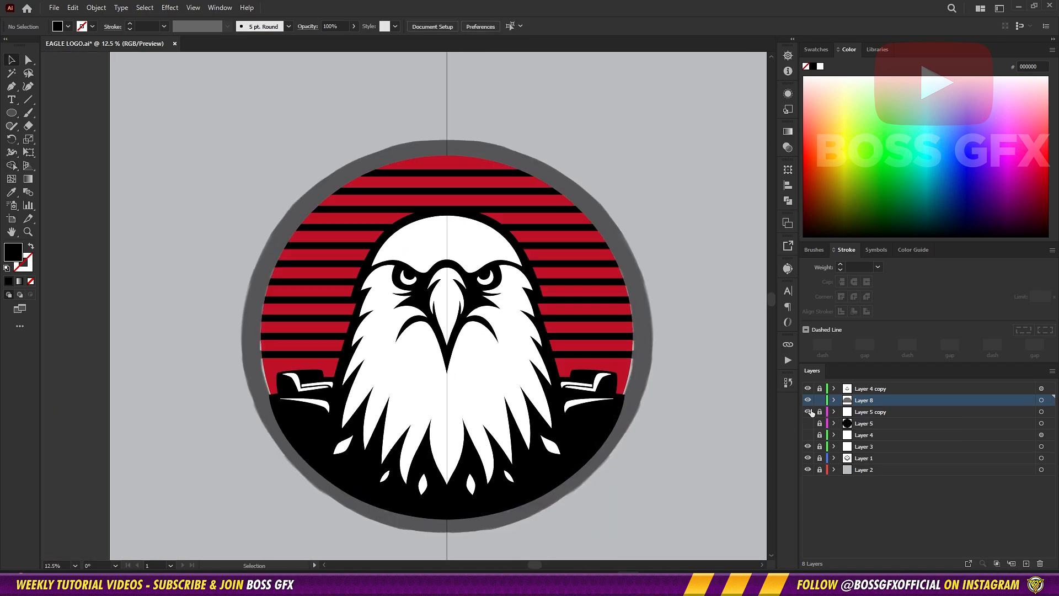
left_click(808, 423)
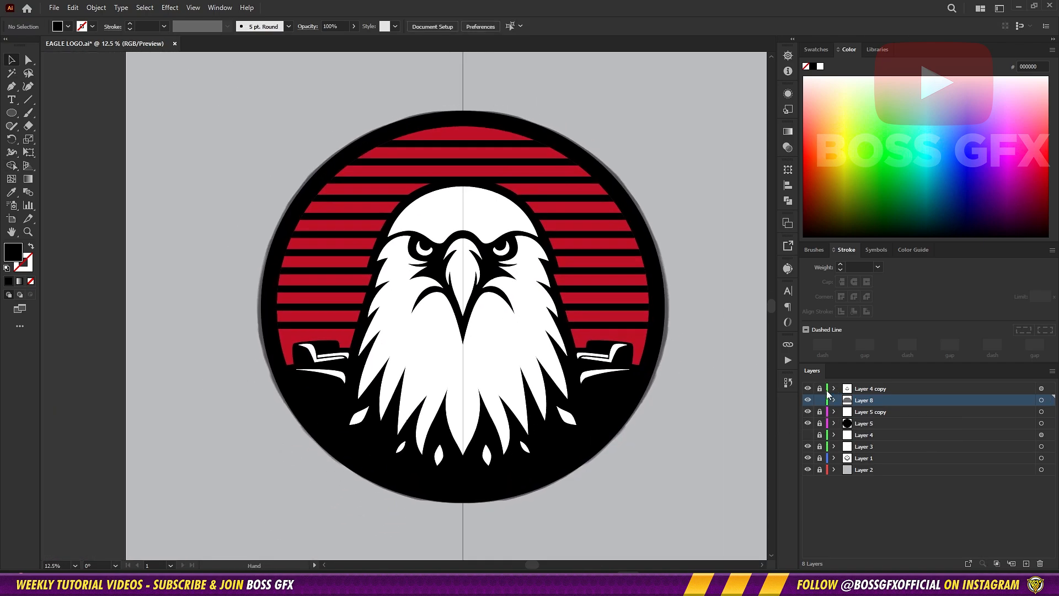
left_click(819, 388)
left_click(820, 400)
left_click(866, 388)
key("p")
scroll(386, 231, "up", 5)
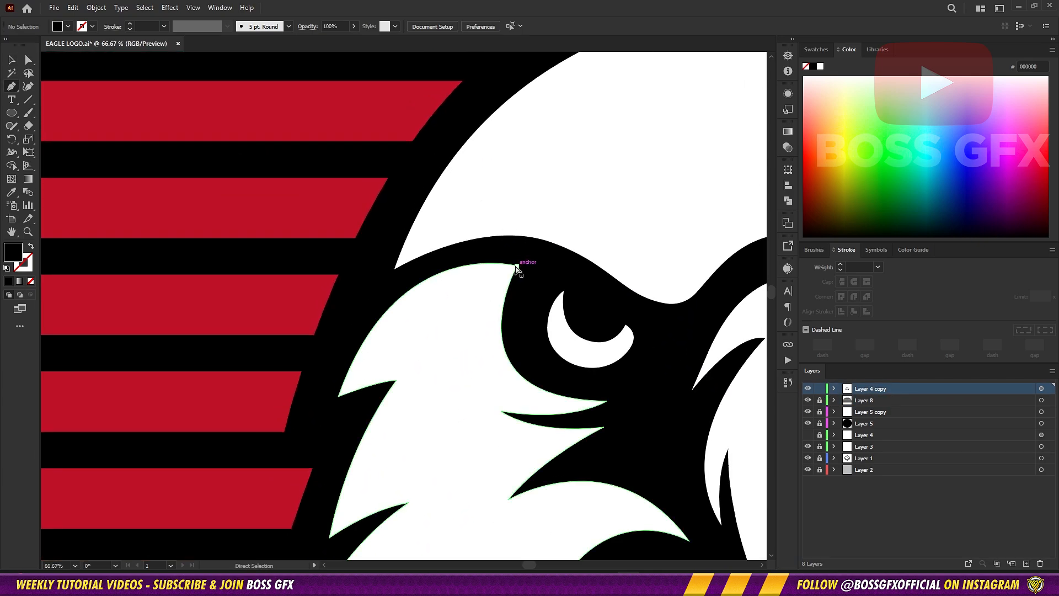
left_click(516, 267, "ctrl")
mouse_move(401, 228)
left_mouse_down()
mouse_move(381, 245)
mouse_move(397, 231)
left_mouse_up()
left_click(518, 330, "ctrl")
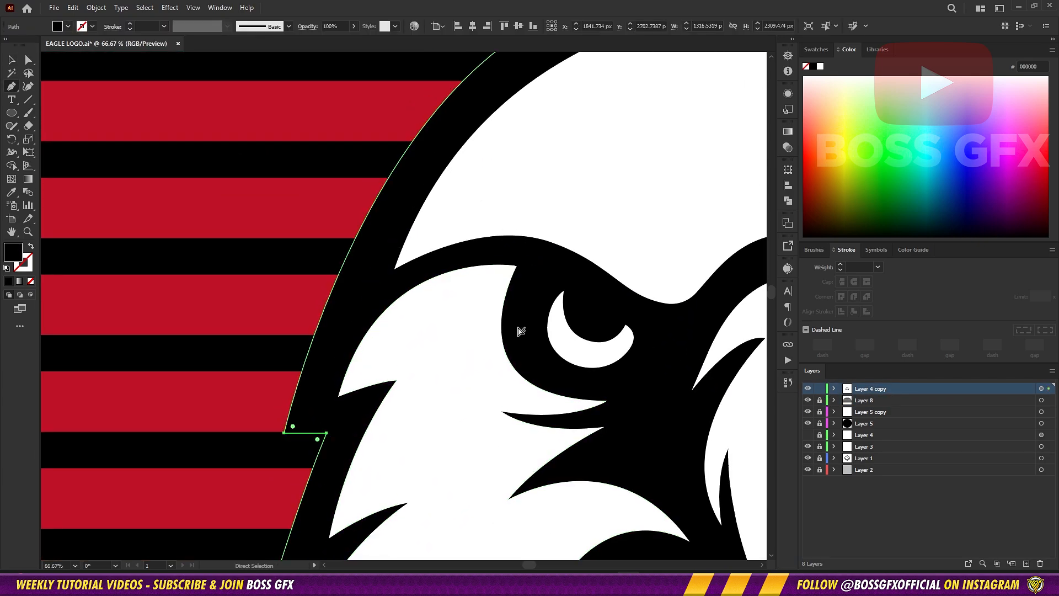
key("ctrl+shift+a")
Step: Draw a circle about 164 px wide over the sketched ring beside the eagle's head, with a black stroke and no fill
scroll(567, 359, "down", 4)
left_click_drag(761, 364, 742, 276)
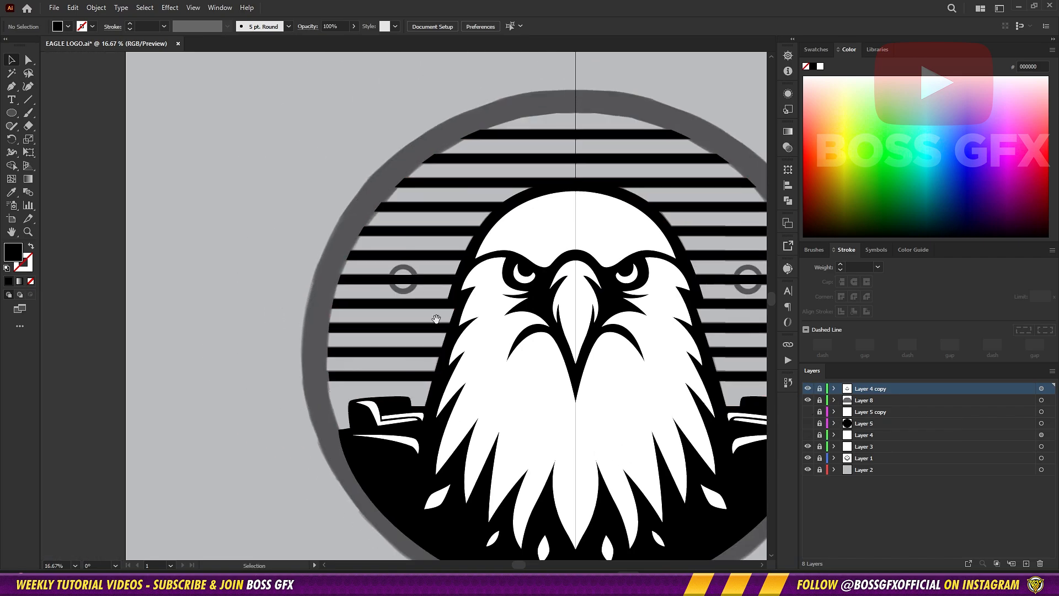
scroll(397, 271, "up", 5)
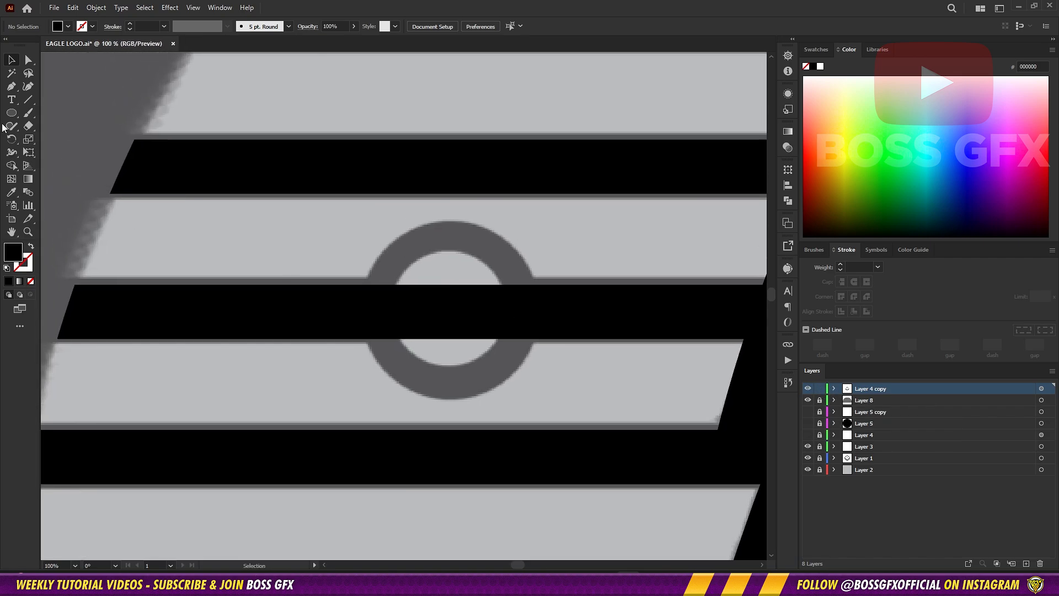
left_click_drag(450, 308, 542, 399)
key("shift+x")
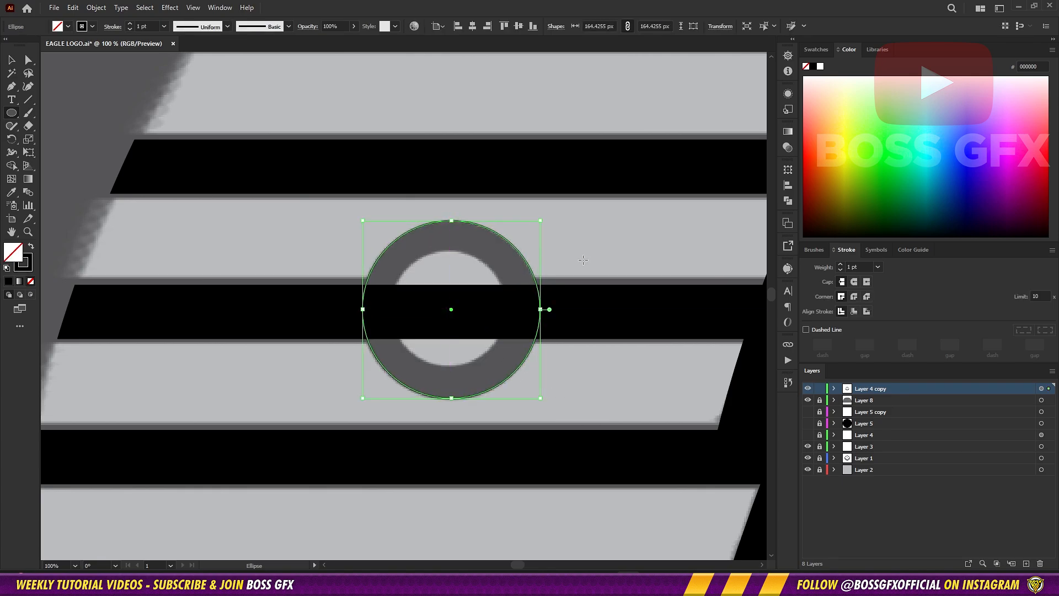
Step: Set the ring's stroke weight to 20 pt and align the stroke to the inside
left_click(164, 26)
left_click(187, 173)
left_click(164, 26)
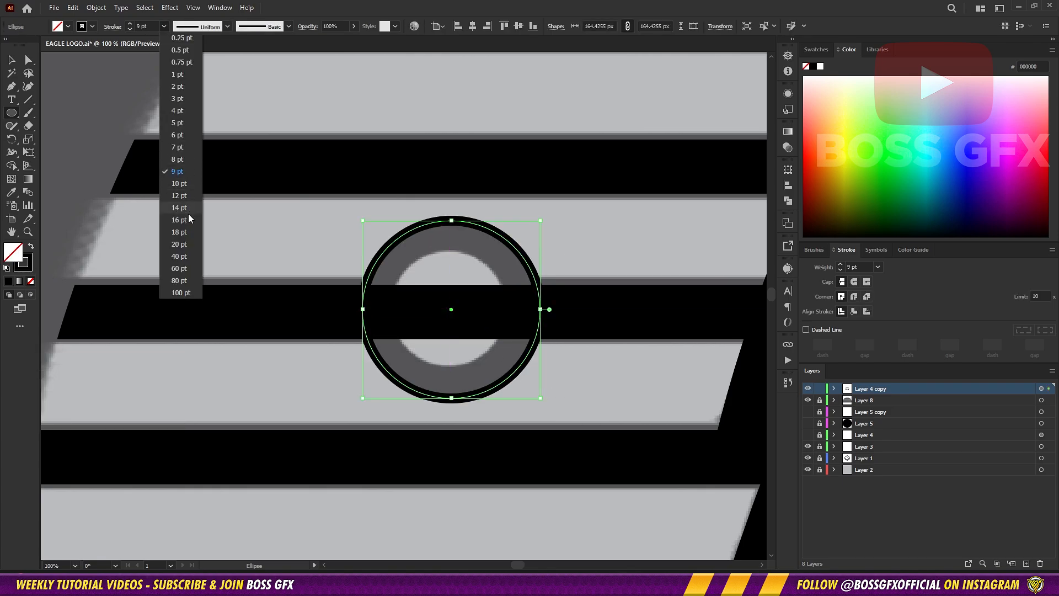
left_click(180, 251)
left_click(164, 26)
left_click(187, 250)
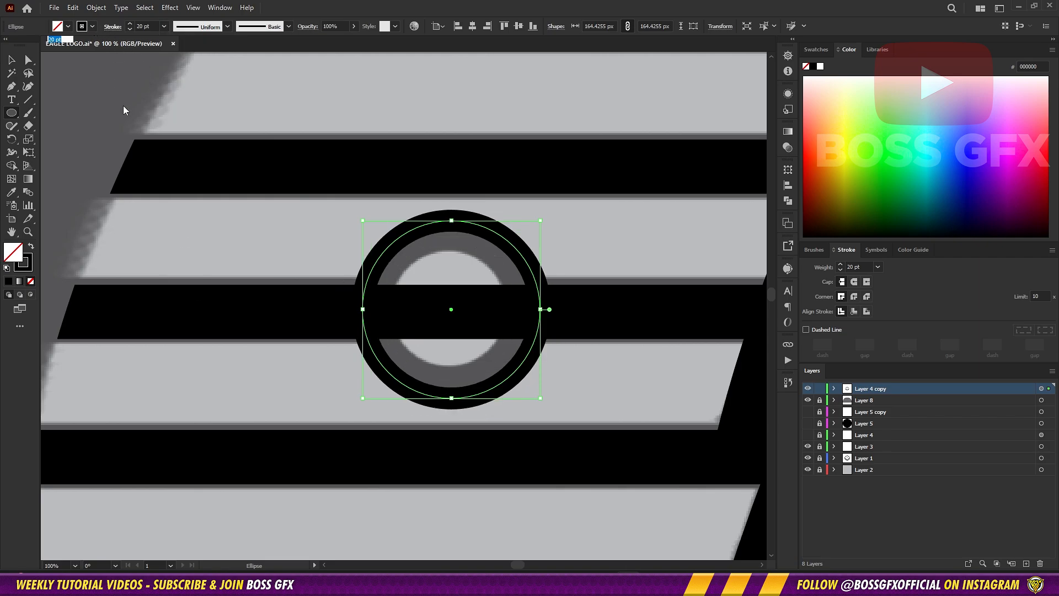
left_click(45, 68)
left_click(55, 83)
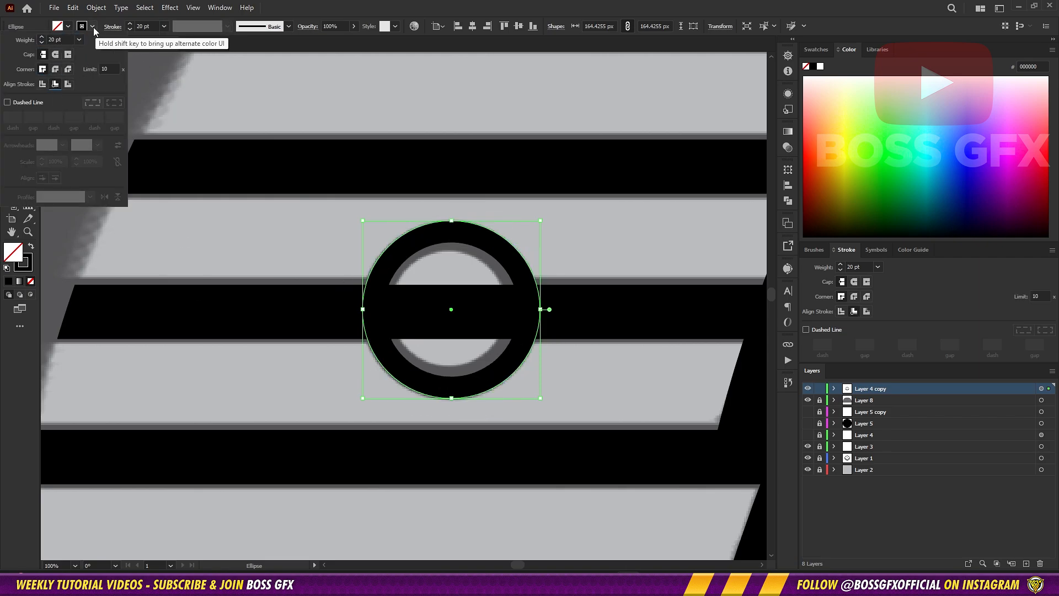
Step: Try a 40 pt stroke on the ring, settle on 30 pt, and deselect it
left_click(164, 27)
left_click(179, 255)
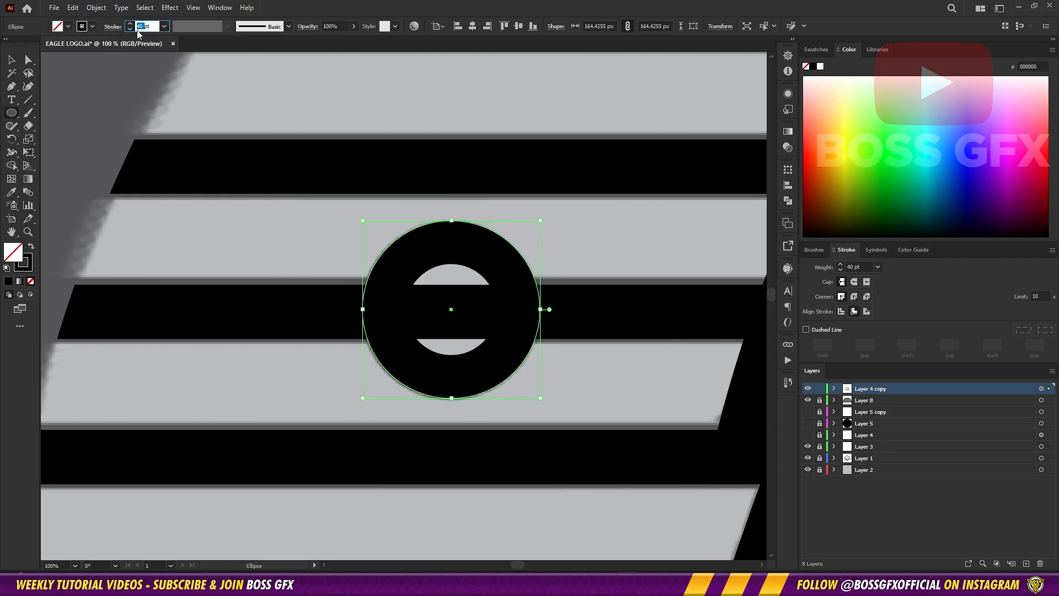
left_click(164, 26)
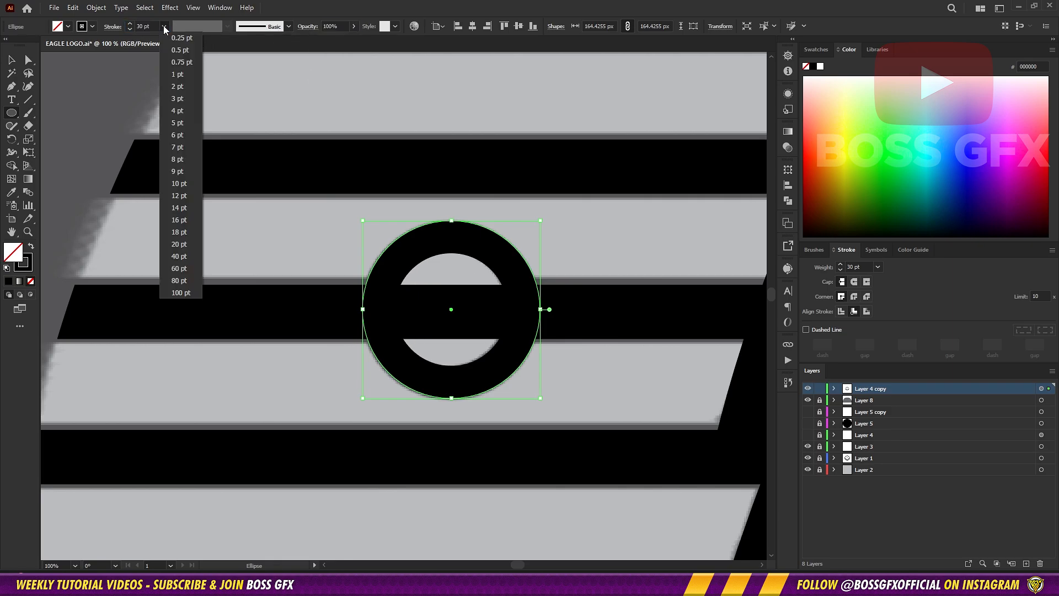
left_click(164, 26)
key("v")
left_click(453, 319)
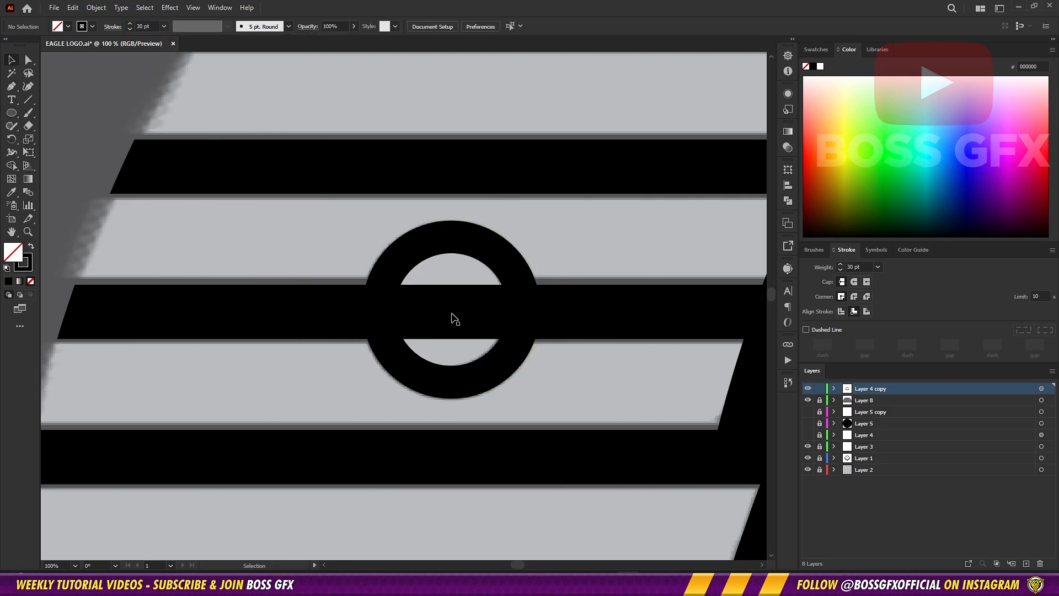
Step: Fill the small ring with white (ffffff) and deselect it
key("ctrl+minus")
key("ctrl+minus")
key("ctrl+minus")
key("ctrl+minus")
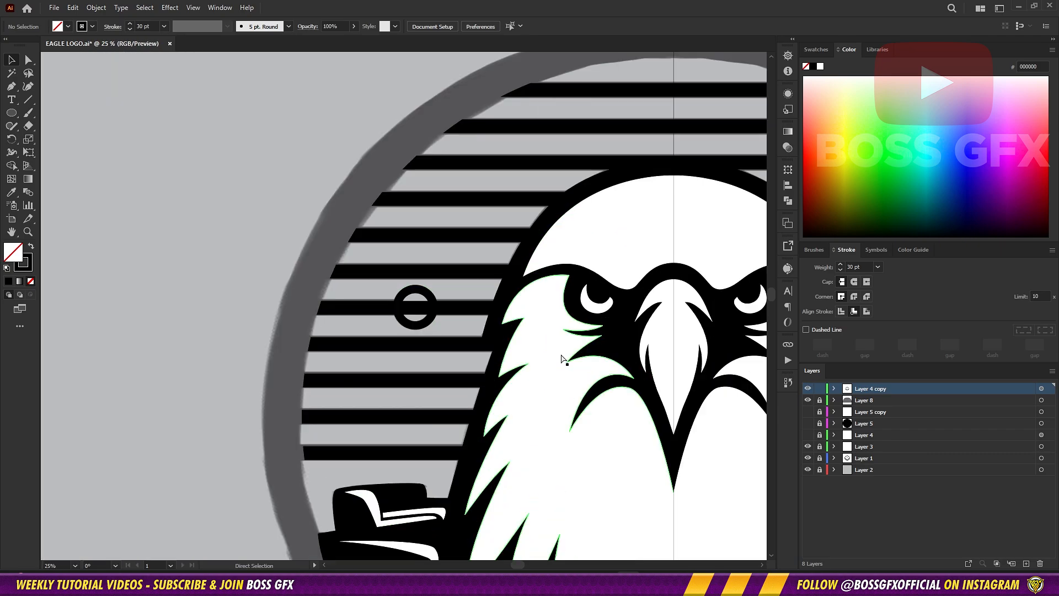
key("ctrl+plus")
key("ctrl+plus")
key("ctrl+plus")
left_click(381, 331)
double_click(9, 262)
left_click(708, 179)
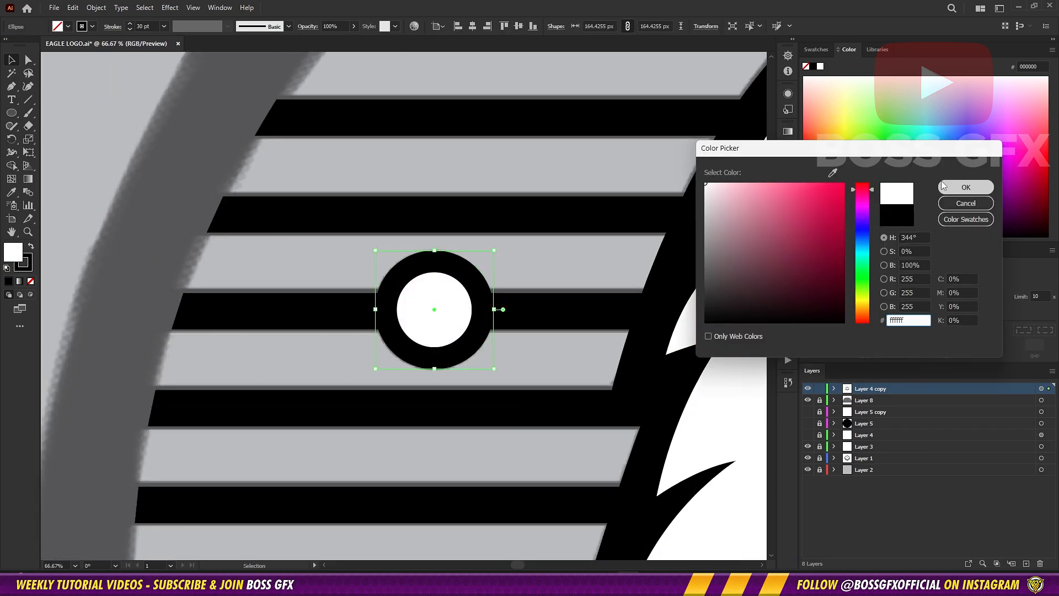
left_click(944, 182)
left_click(568, 171)
key("ctrl+minus")
key("ctrl+minus")
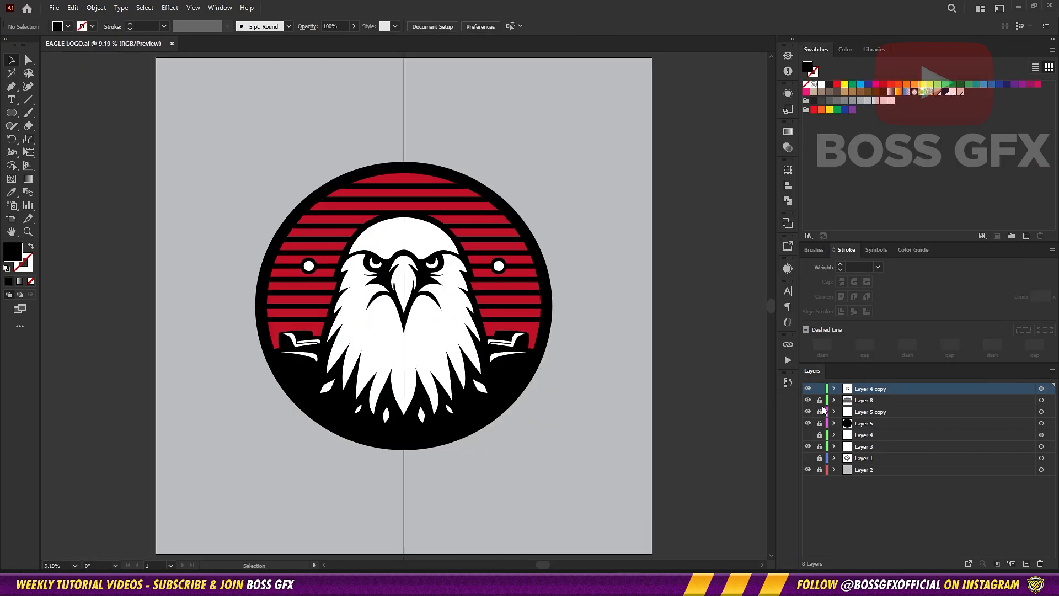
Step: Lock Layer 4 copy, hide Layer 5, and create a new layer directly above Layer 5
left_click(807, 388)
left_click(807, 388)
left_click(819, 389)
left_click(882, 423)
left_click(808, 422)
left_click(1025, 563)
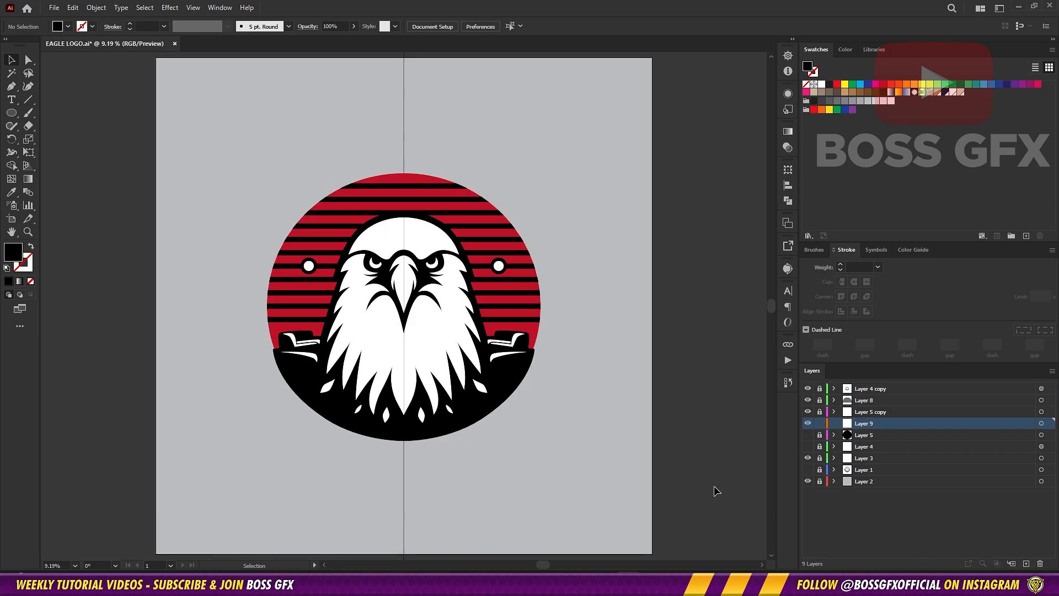
Step: Show the Layer 1 sketch, draw a black-filled circle about 3011 px wide over the badge, and align it to the vertical centre
left_click(808, 469)
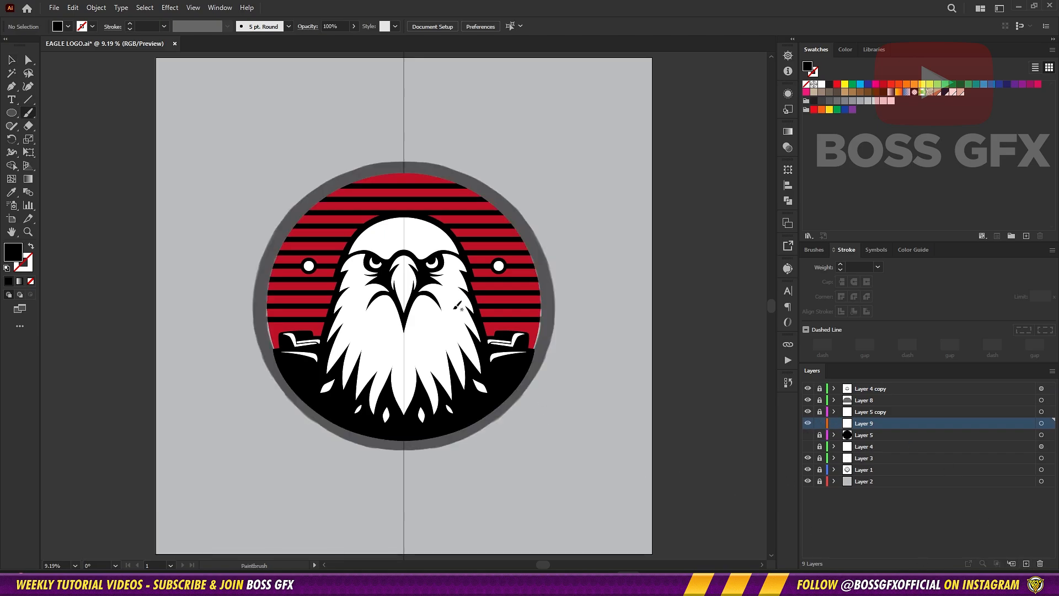
left_click_drag(404, 299, 553, 449)
left_click(518, 26)
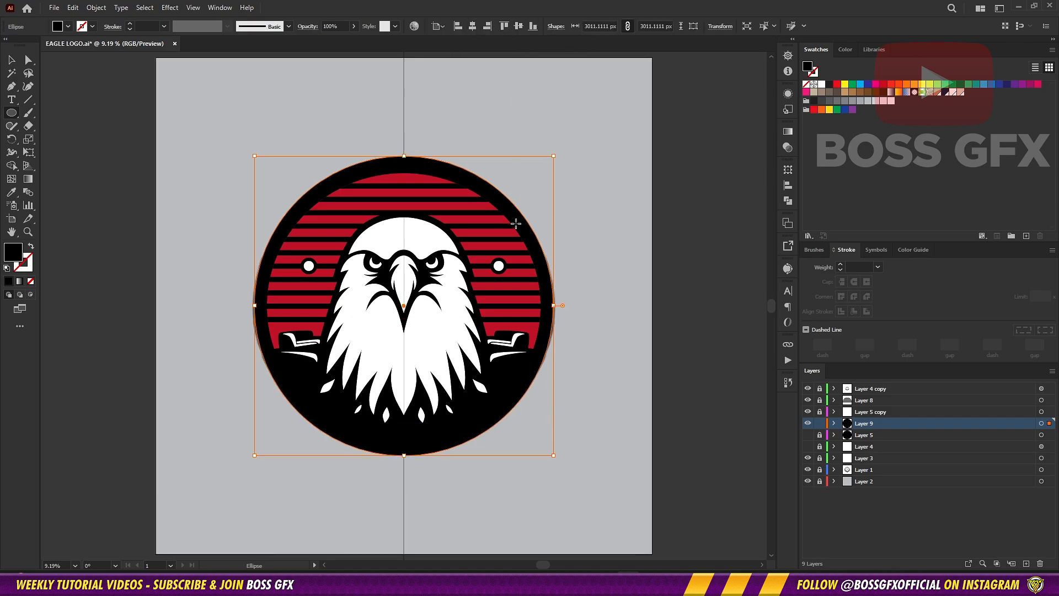
key("shift+x")
Step: Resize the new black circle to about 2964 px and hide the Layer 1 sketch
left_click_drag(553, 155, 586, 194)
key("ctrl+shift+a")
left_click(807, 469)
left_click(577, 307)
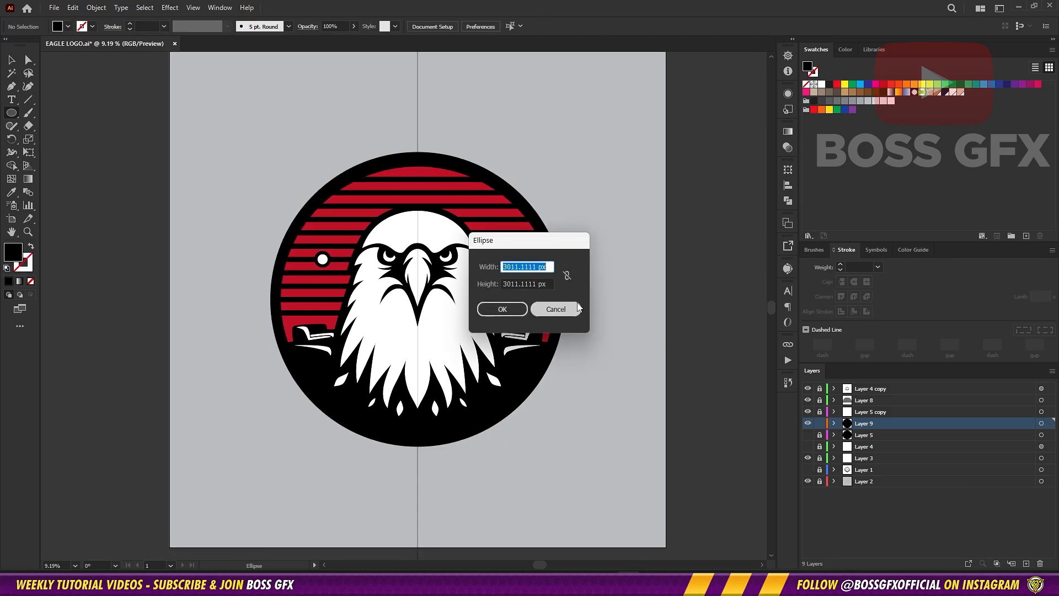
left_click(577, 307)
key("v")
Step: Show Layer 5 with the old badge circle and delete that layer
left_click(808, 435)
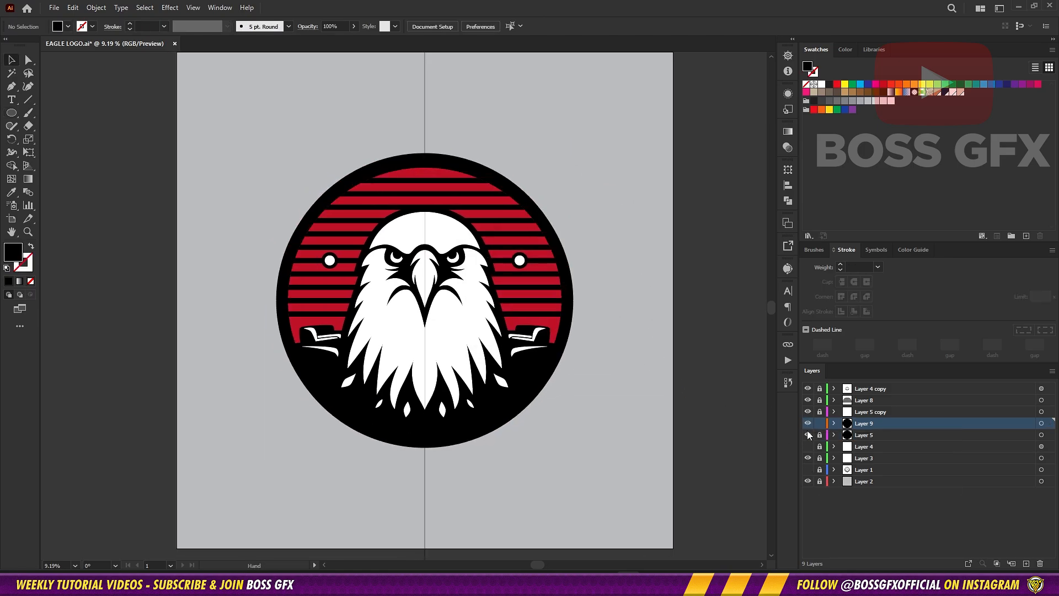
left_click(848, 436)
left_click(1040, 563)
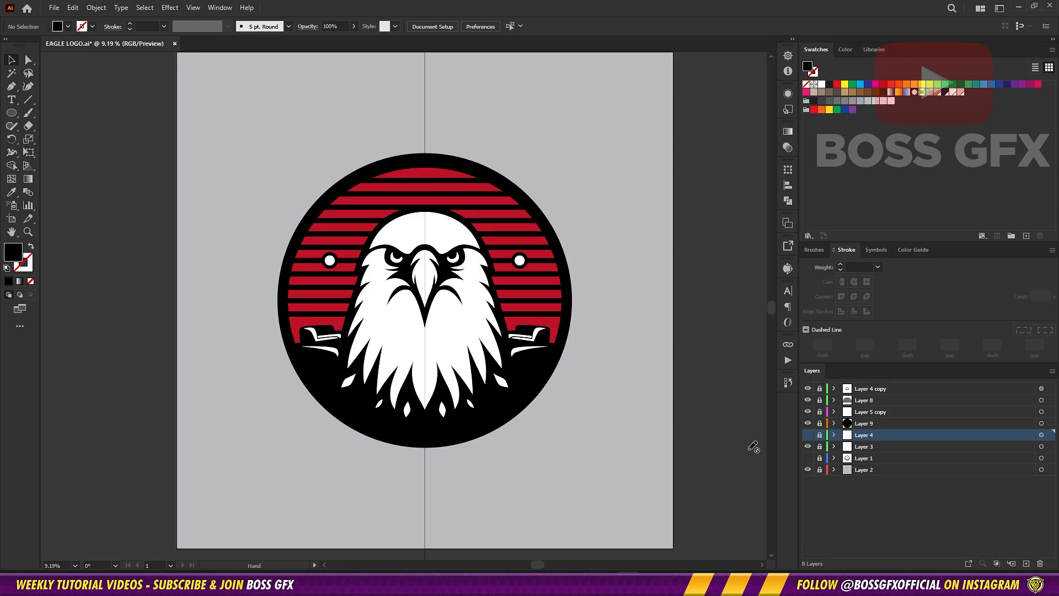
Step: Unlock Layer 9, fill the outer badge circle with the dark navy swatch, and deselect it
scroll(623, 334, "up", 3)
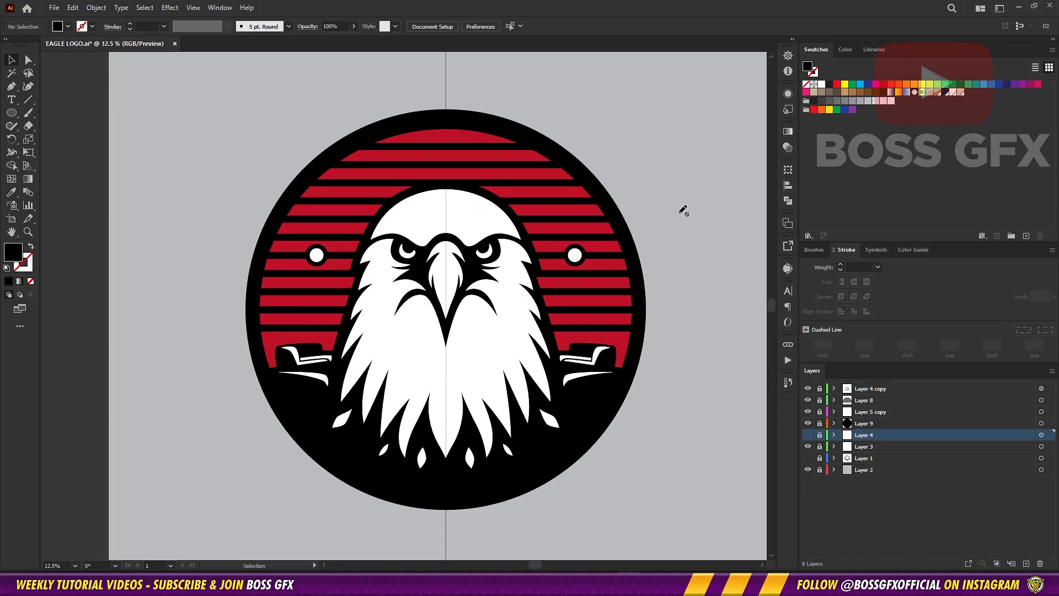
left_click_drag(688, 198, 696, 196)
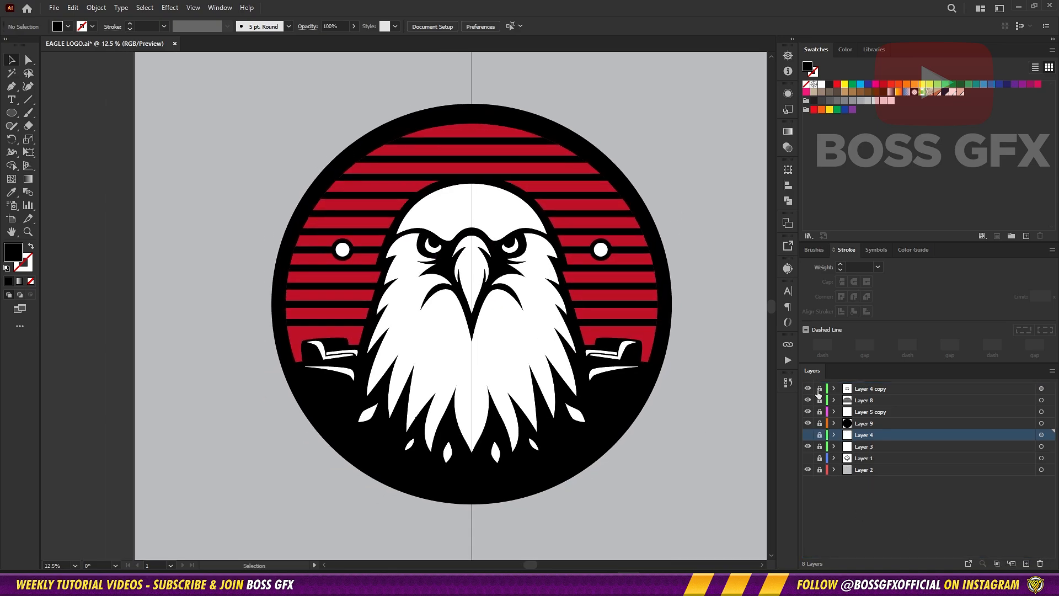
left_click(819, 423)
left_click(860, 422)
left_click(643, 378)
left_click(945, 93)
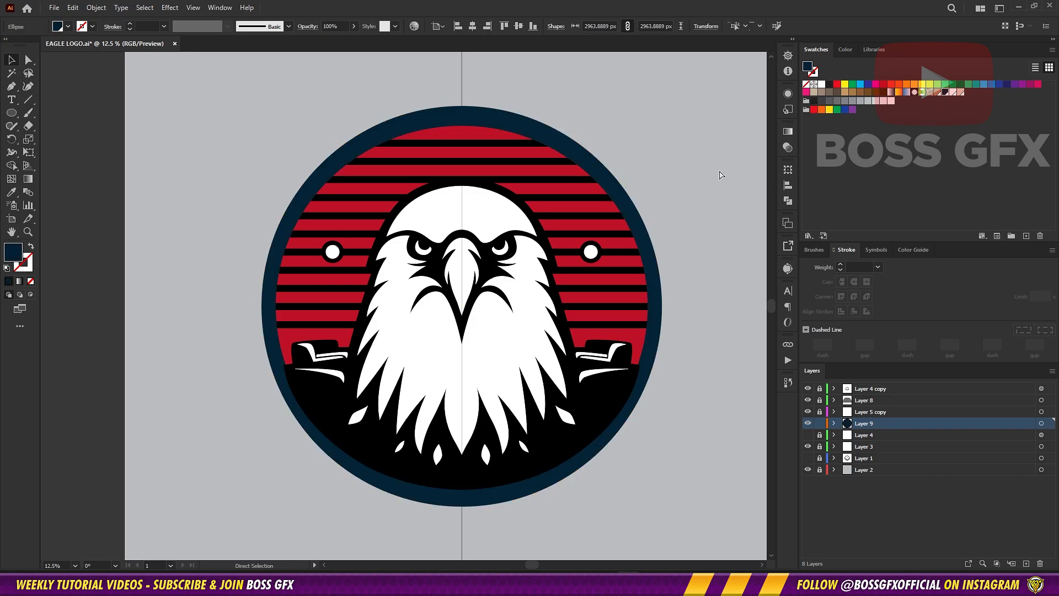
left_click(720, 175)
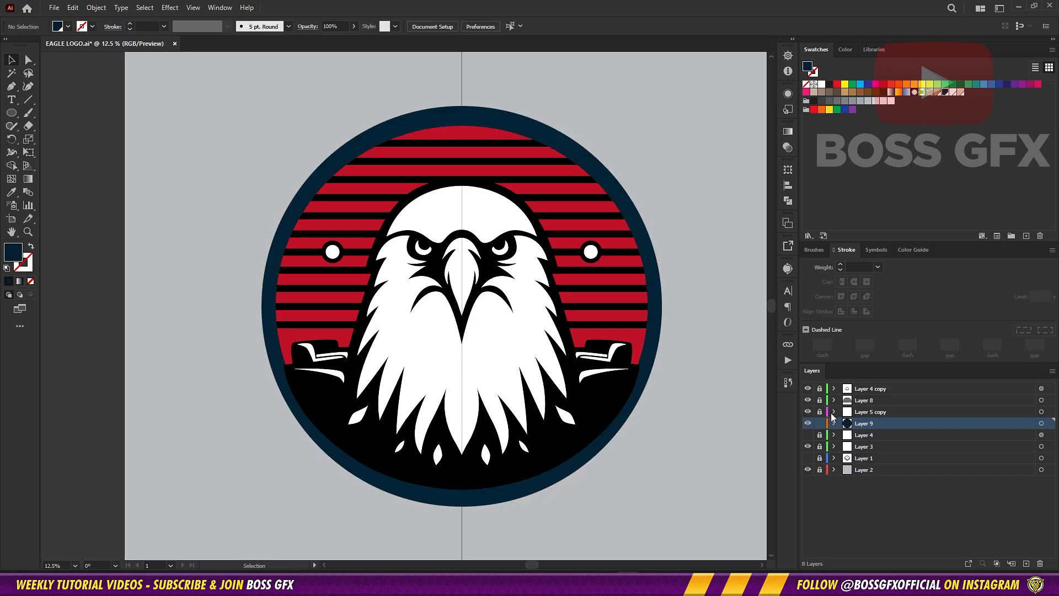
Step: Recolour the black stripes and the eagle's black outline shapes with the dark navy swatch
left_click(360, 450)
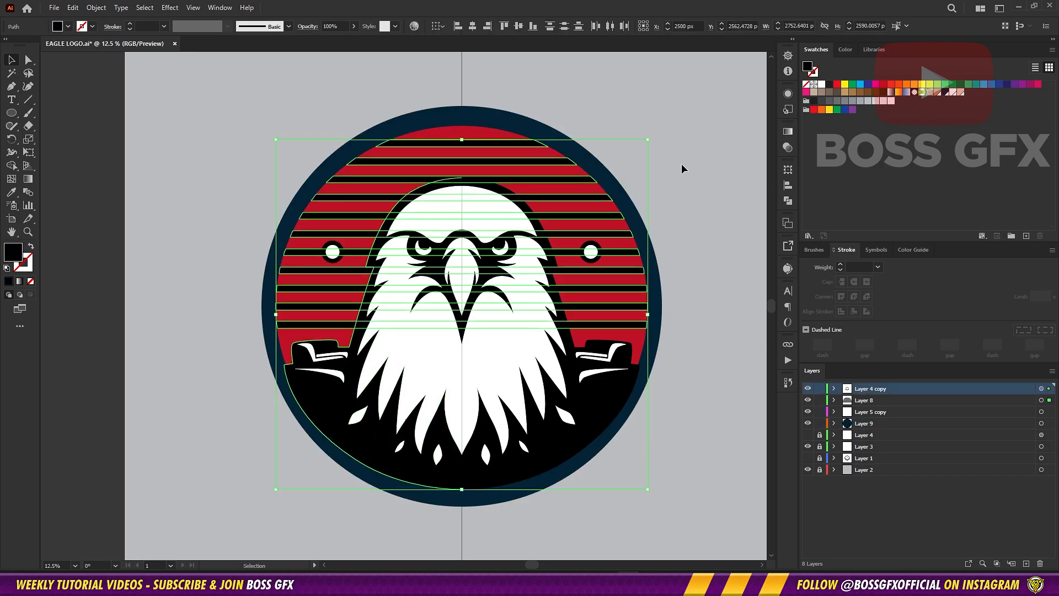
left_click(946, 92)
left_click(709, 178)
Step: Set the small white circle's stroke colour to dark navy 052336 and deselect it
left_click(333, 251)
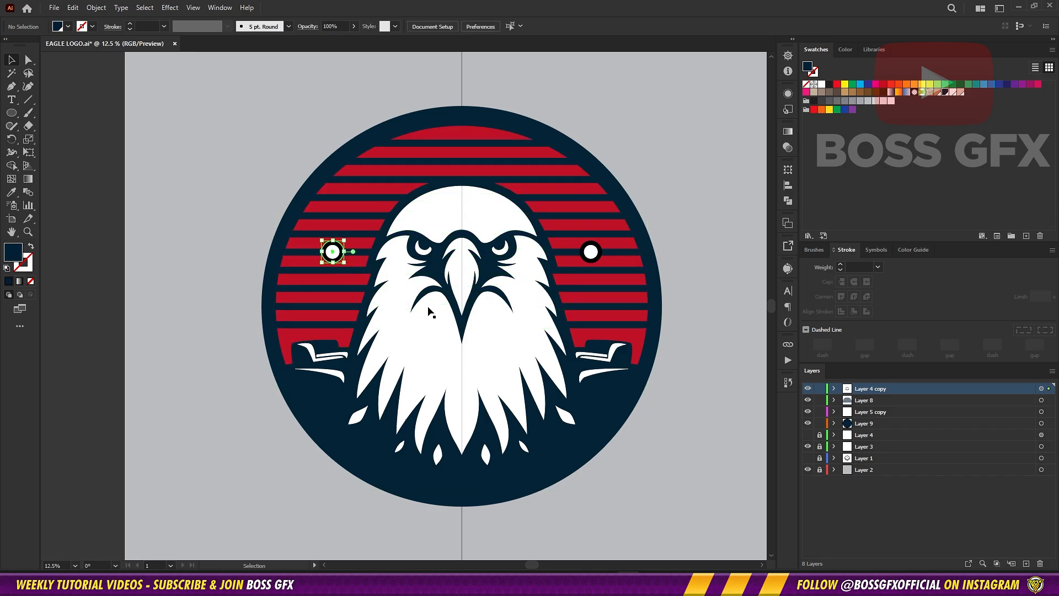
double_click(25, 264)
left_click(832, 173)
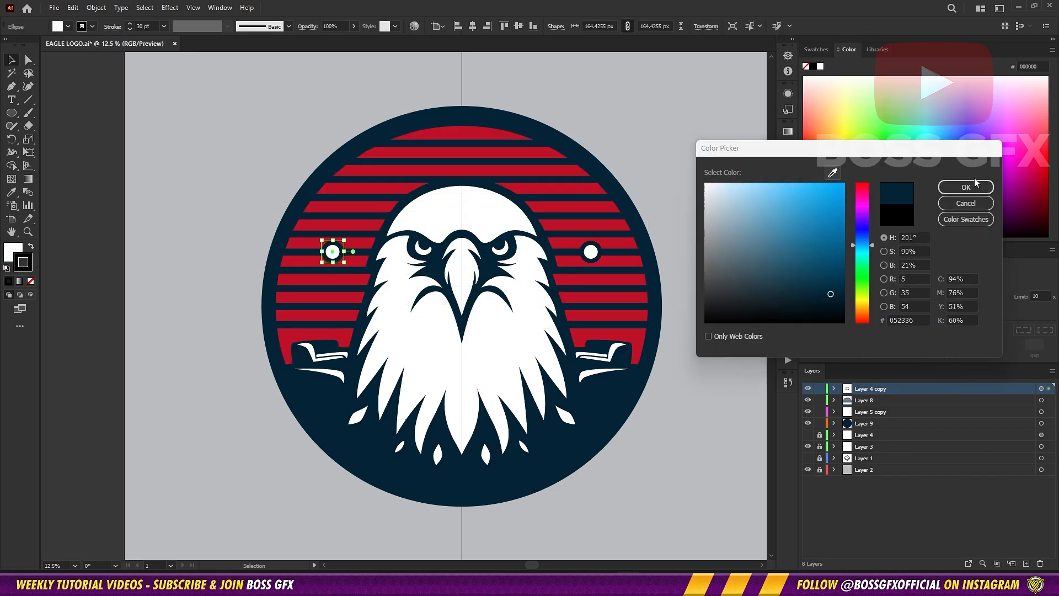
left_click(965, 187)
left_click(712, 262)
Step: Confirm dark navy 052336 as the stroke colour of the small white circle beside the eagle and deselect the circle
scroll(289, 261, "up", 3)
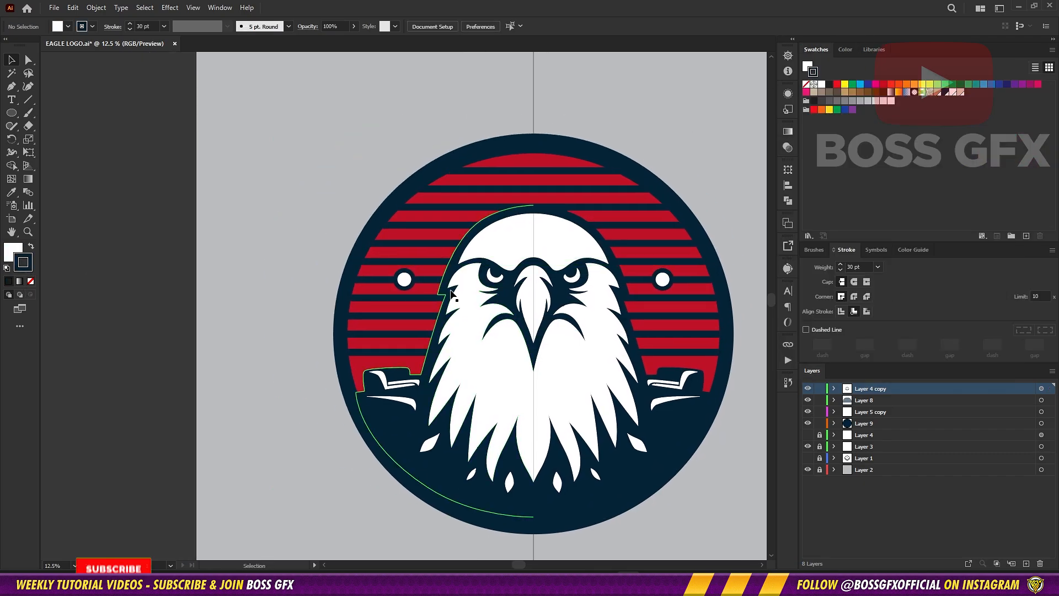
left_click(386, 251)
double_click(26, 268)
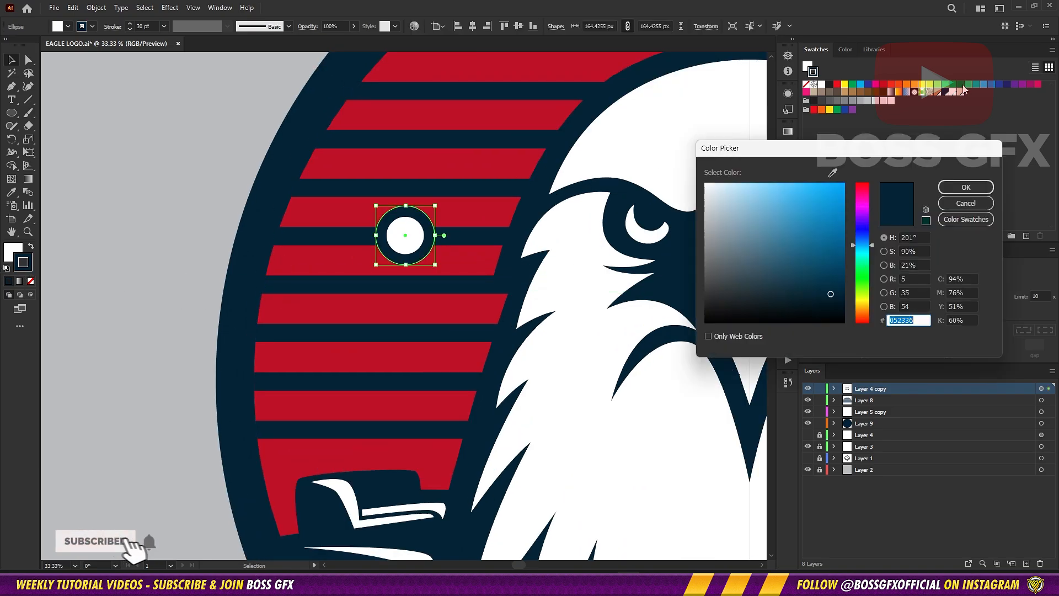
left_click(966, 187)
left_click(220, 213)
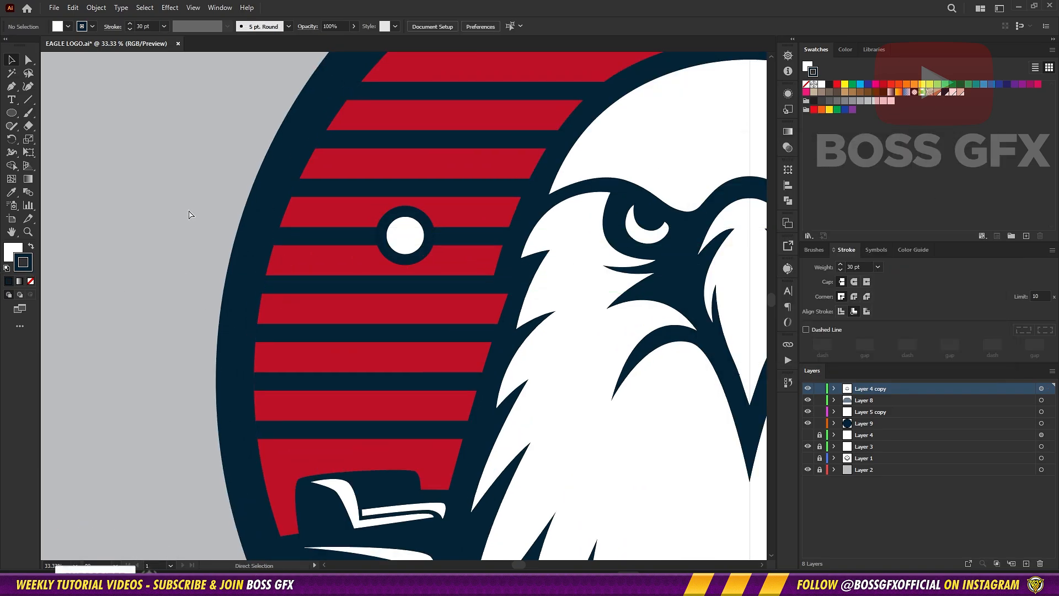
scroll(586, 237, "down", 3)
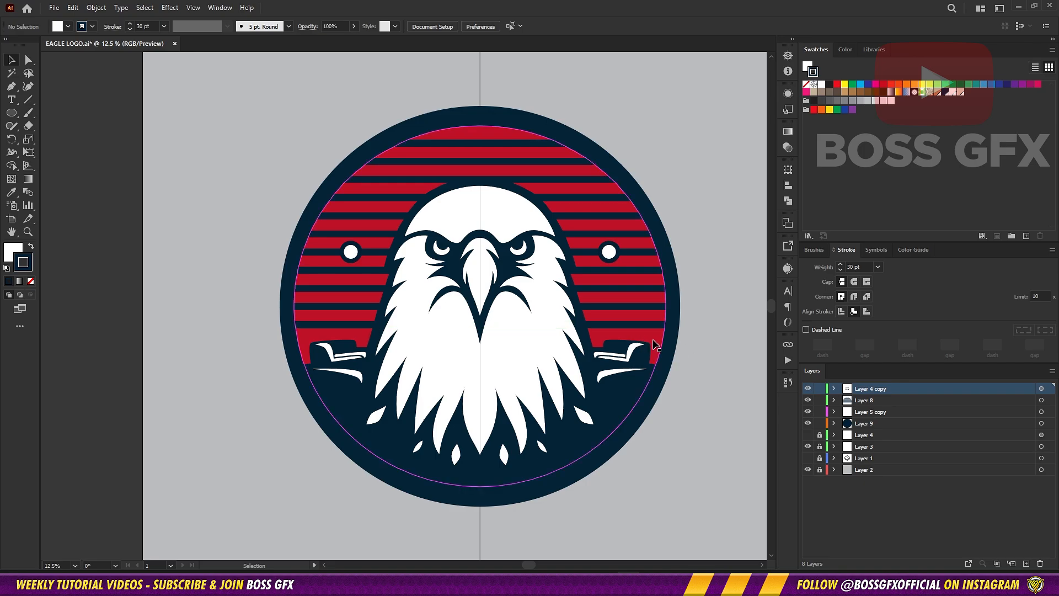
Step: Fill the red inner badge circle with the tan brown swatch and deselect it
left_click(659, 309)
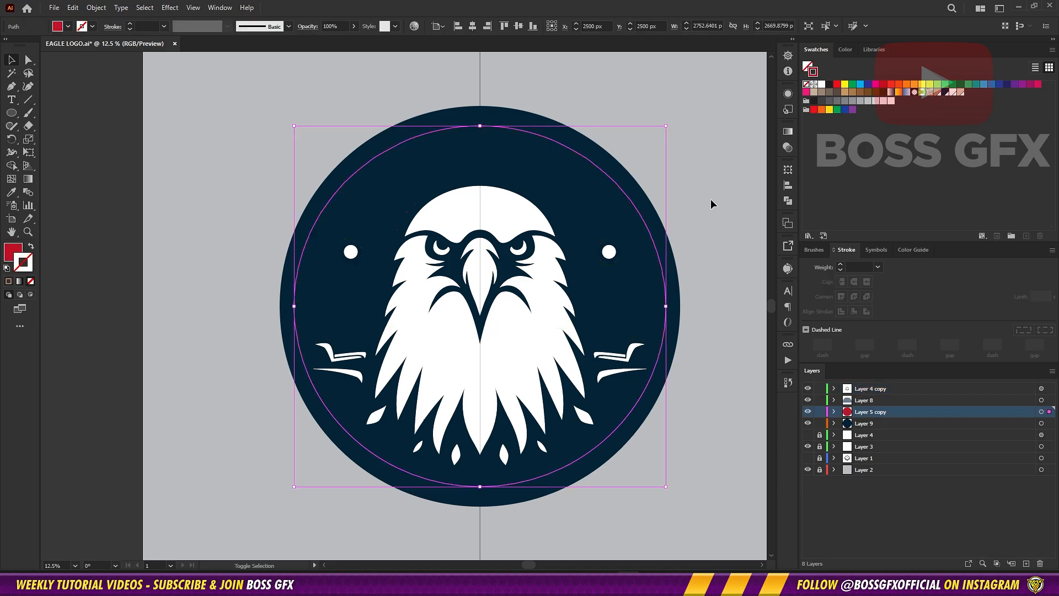
key("a")
left_click(575, 235)
key("v")
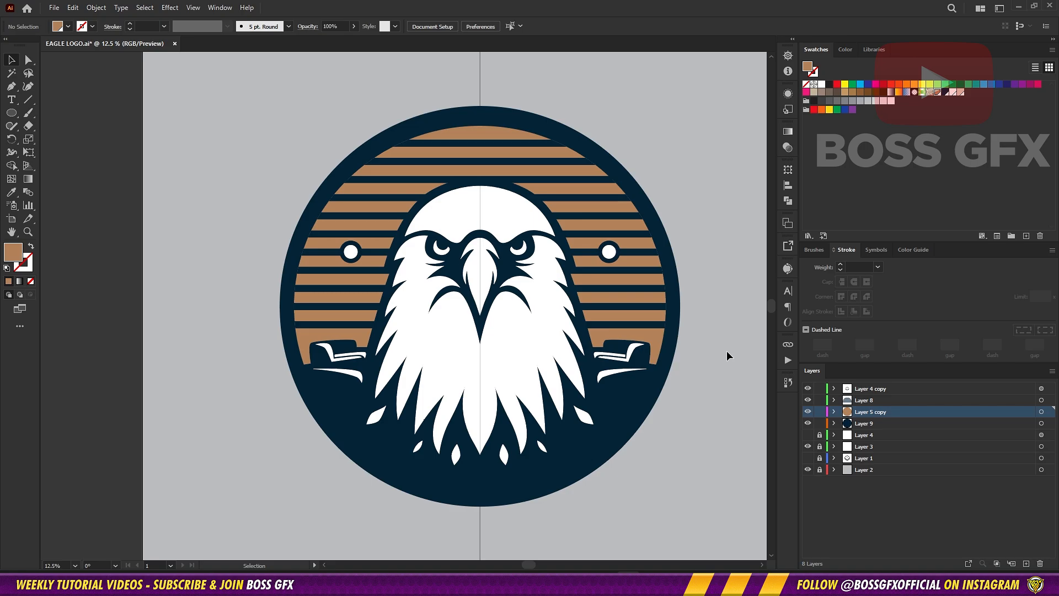
Step: Fill all the stripes on Layer 8 with white and deselect them
scroll(727, 354, "right", 1)
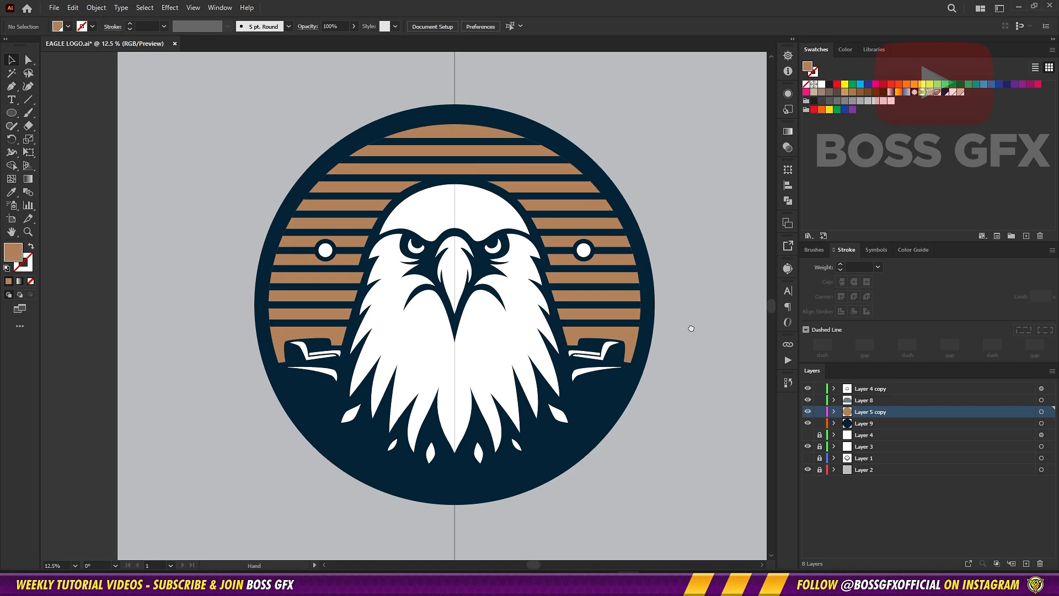
left_click_drag(690, 326, 598, 220)
left_click(1041, 401)
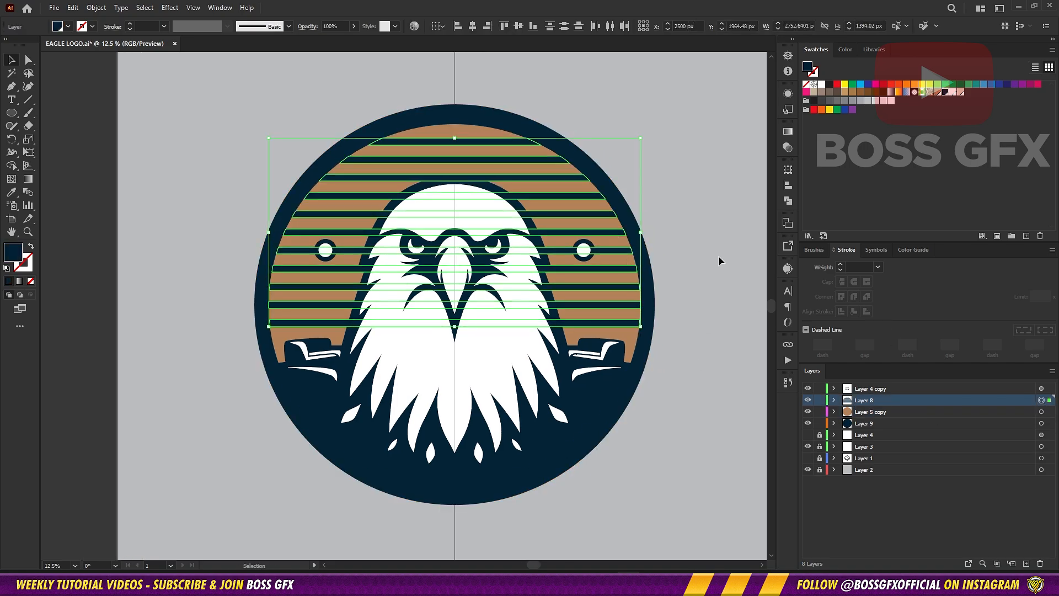
left_click(950, 93)
left_click(662, 189)
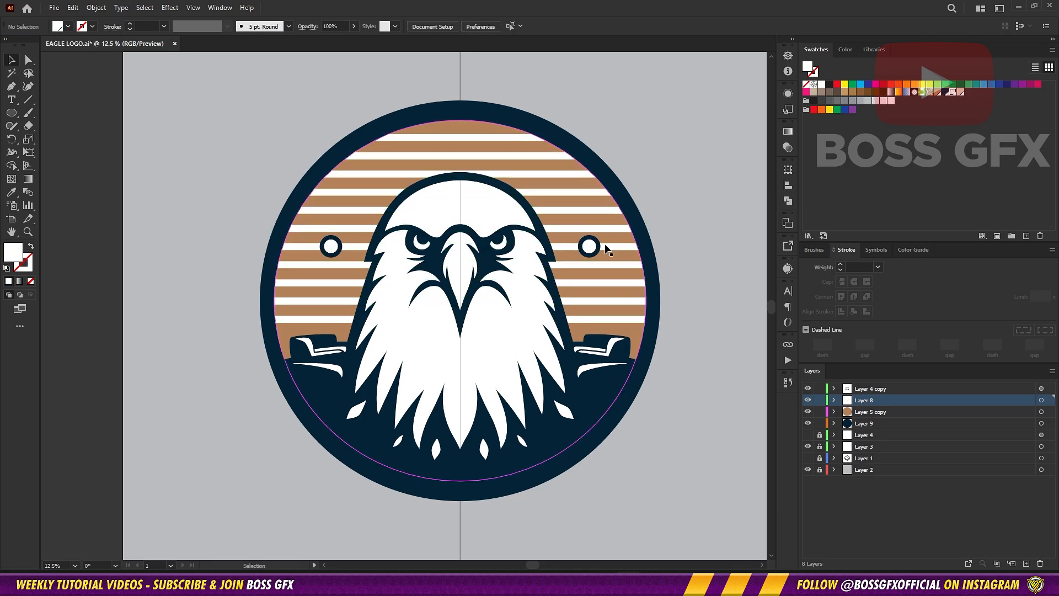
mouse_move(683, 301)
left_mouse_down()
mouse_move(704, 295)
mouse_move(695, 302)
left_mouse_up()
Step: Set the small circle's stroke colour to off-white fffffc, sampled from the artwork
left_click(349, 242)
double_click(27, 267)
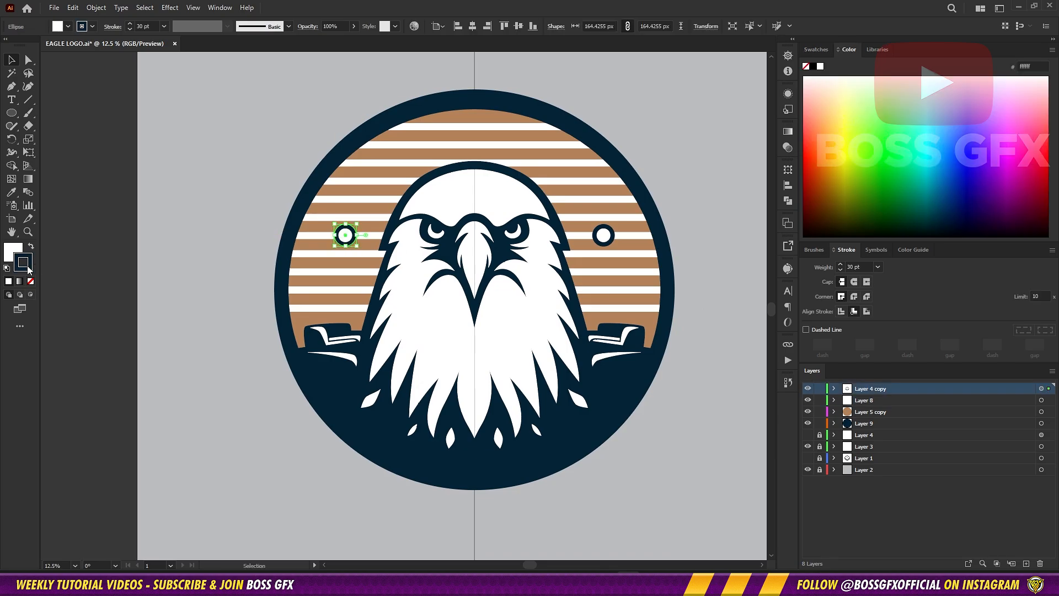
left_click(610, 222)
left_click(965, 187)
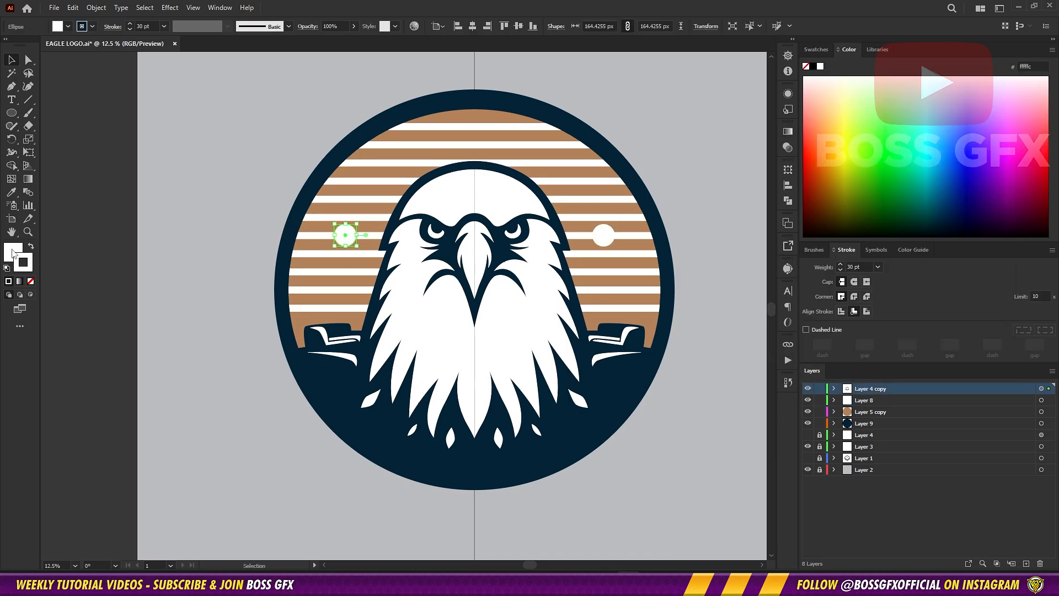
Step: Try beige d6cab6 as the small circle's fill, settle on the tan brown swatch, and deselect the circle
double_click(19, 257)
left_click(966, 187)
left_click(816, 49)
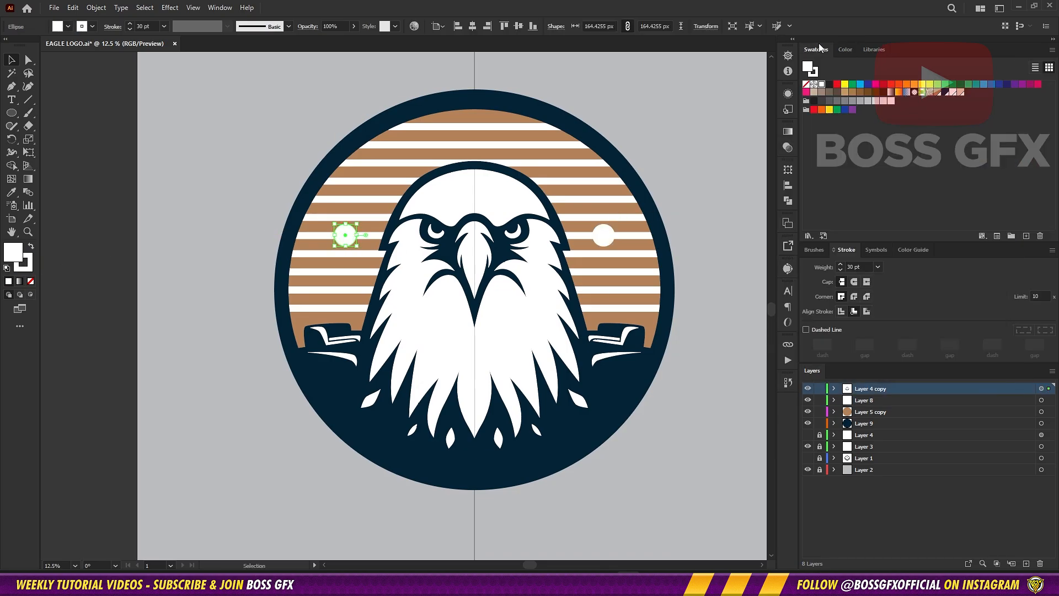
double_click(15, 260)
left_click(963, 87)
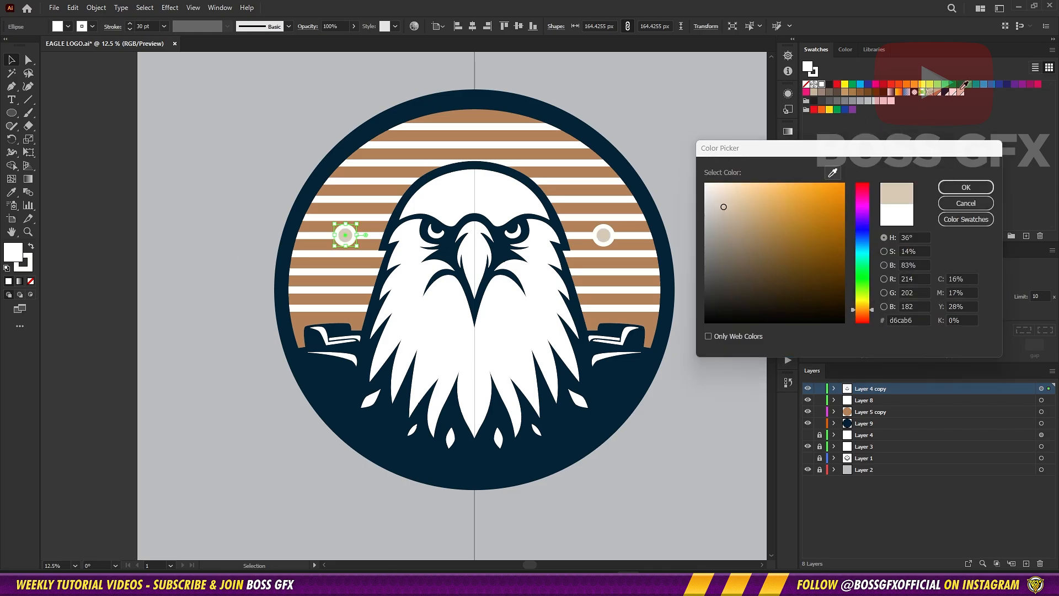
left_click(939, 88)
left_click(965, 187)
left_click(693, 172)
left_click_drag(692, 155, 696, 154)
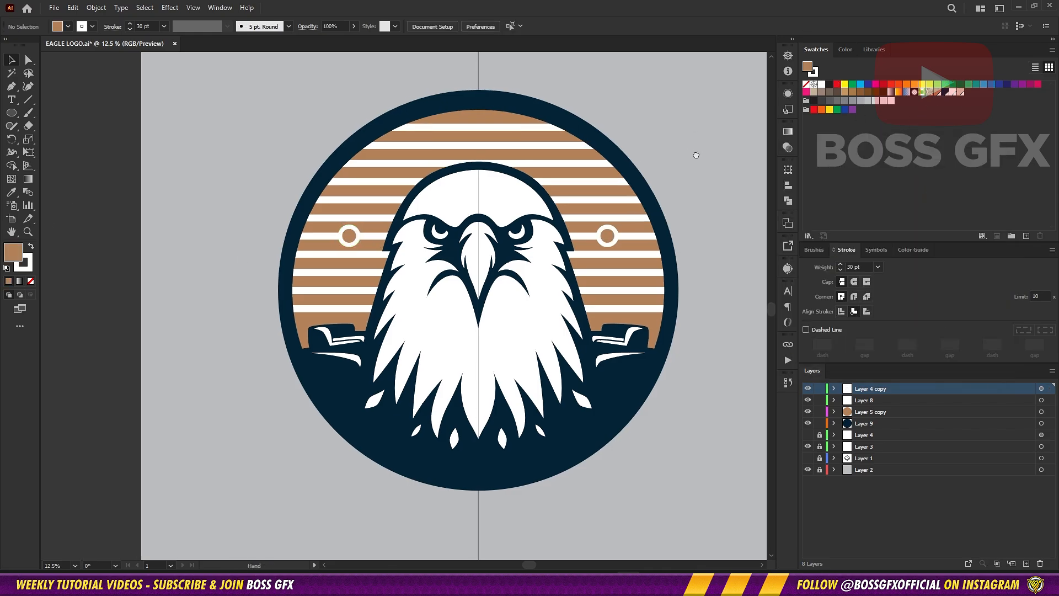
left_click_drag(690, 452, 681, 446)
Step: Try a beige swatch as the fill of the eagle's beak and undo the change
left_click(460, 254)
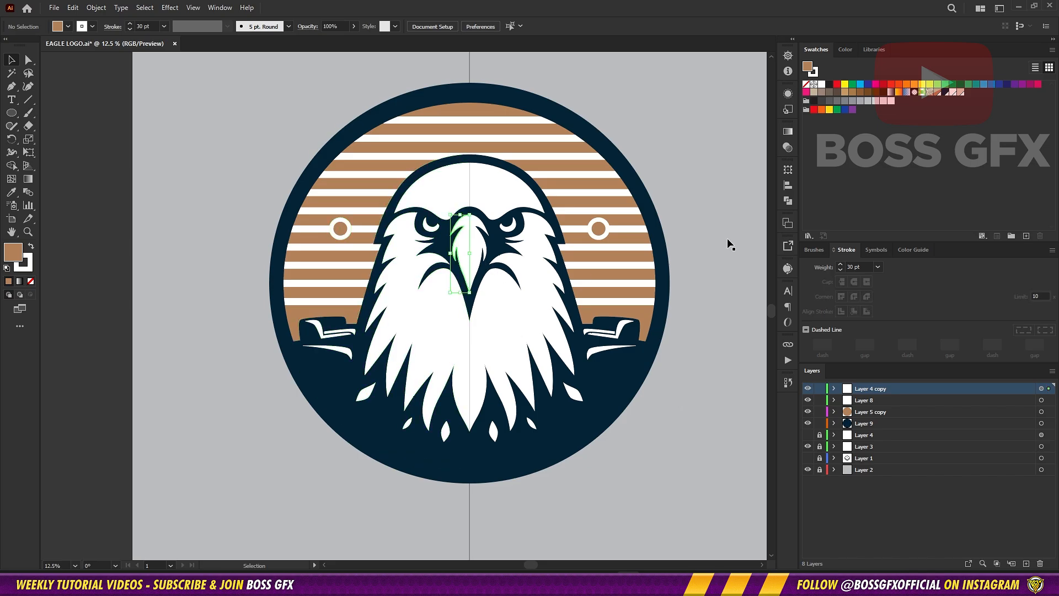
left_click(937, 92)
key("ctrl+z")
key("ctrl+z")
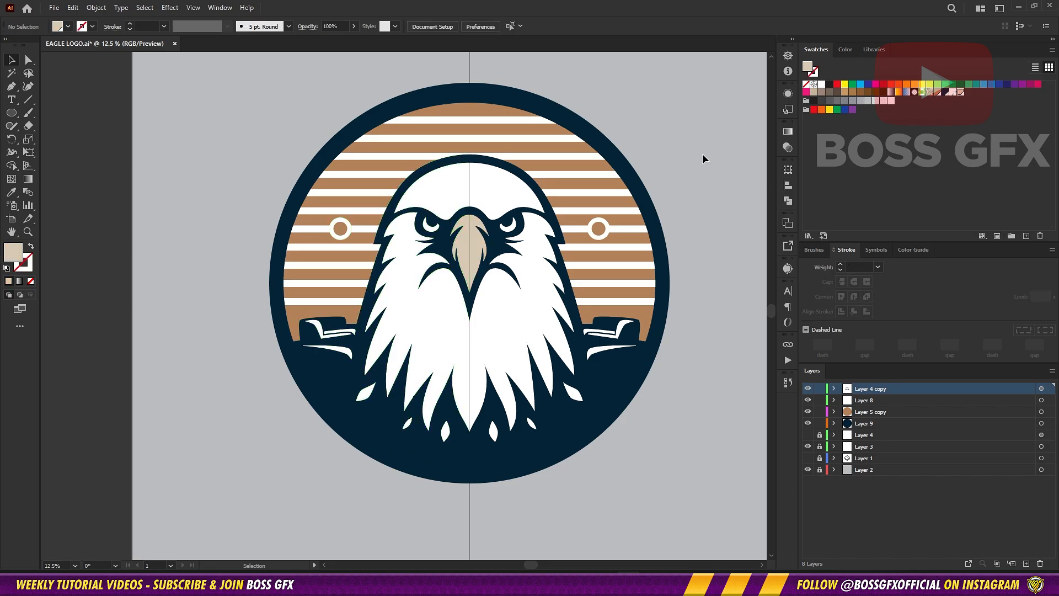
key("ctrl+shift+z")
key("ctrl+shift+z")
key("ctrl+z")
key("ctrl+z")
left_click_drag(700, 160, 707, 152)
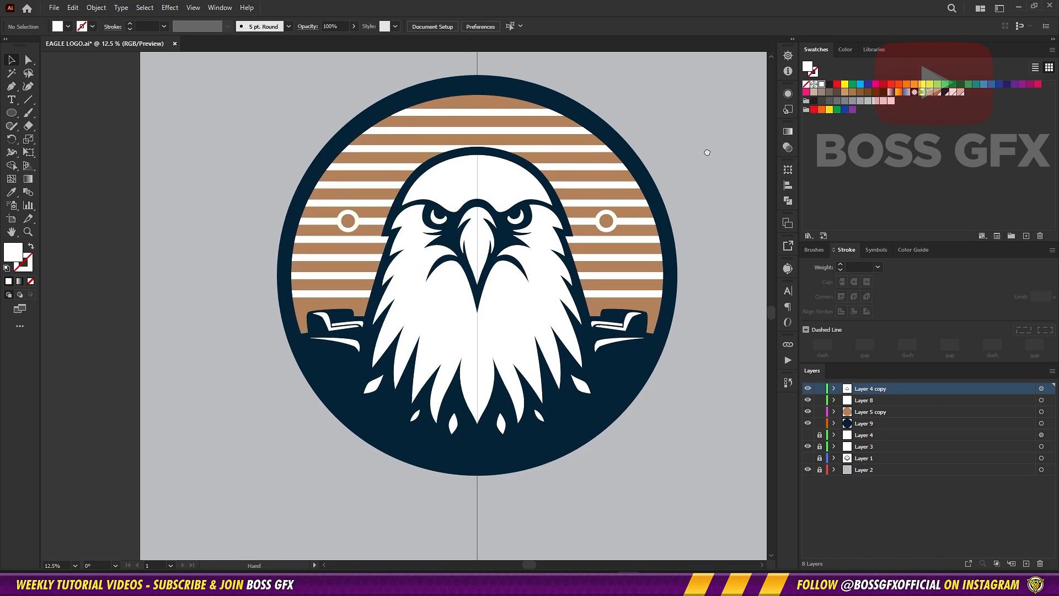
Step: Lock Layer 8, Layer 5 copy and Layer 9, and deselect the eagle's feather shape
left_click(429, 323)
key("ctrl+shift+a")
left_click(819, 411)
left_click(807, 412)
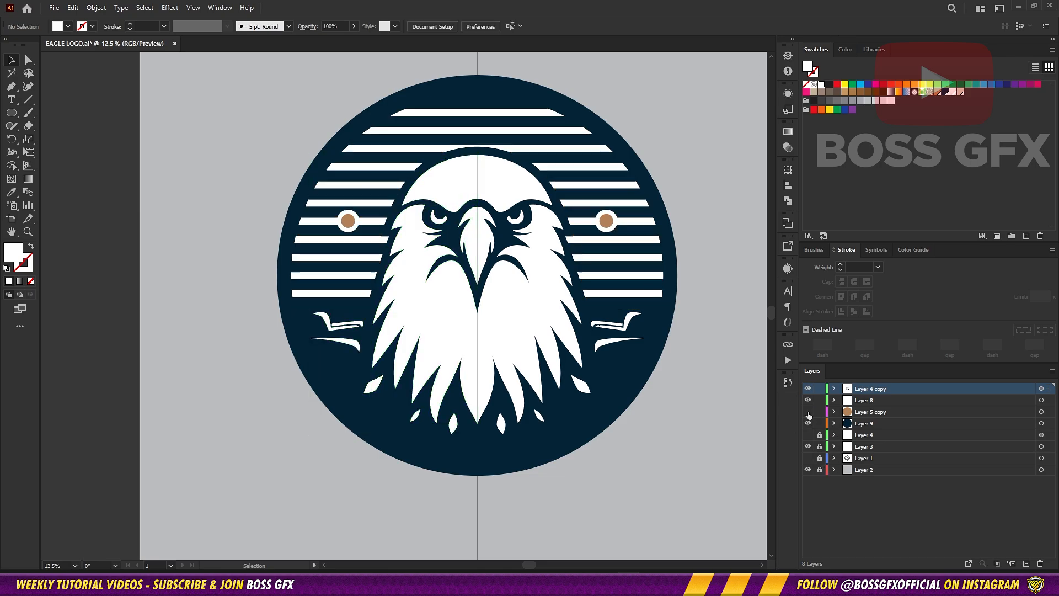
left_click(808, 412)
key("ctrl+z")
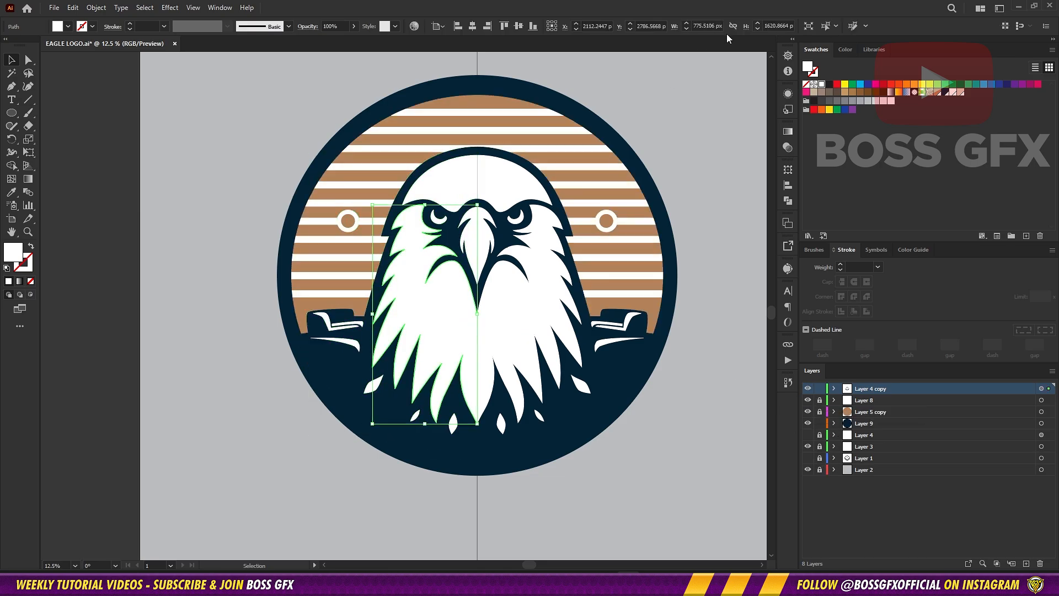
left_click(705, 140)
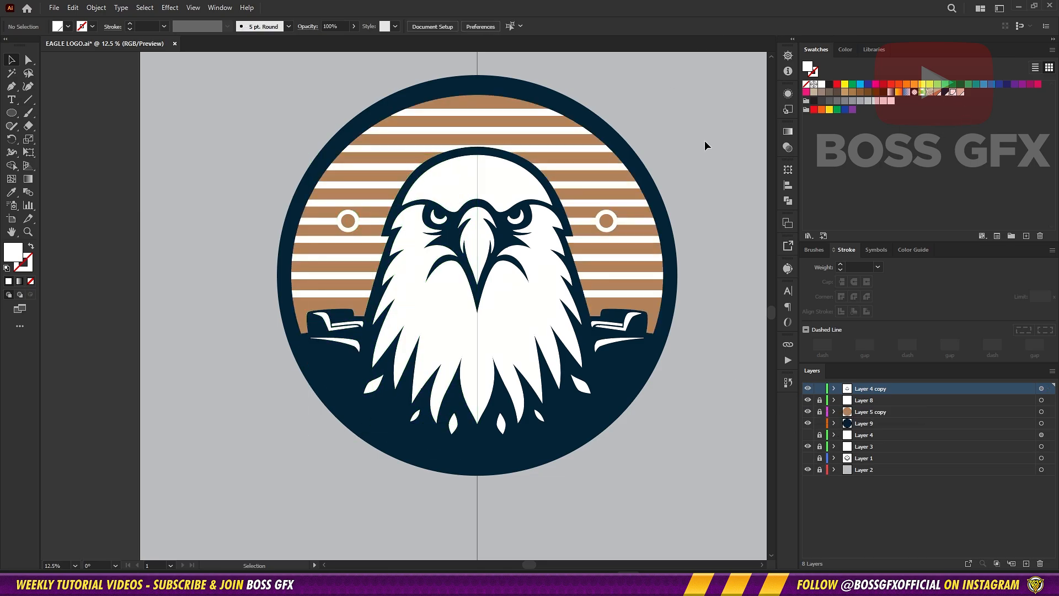
key("ctrl+z")
left_click(705, 141)
left_click_drag(210, 276, 203, 288)
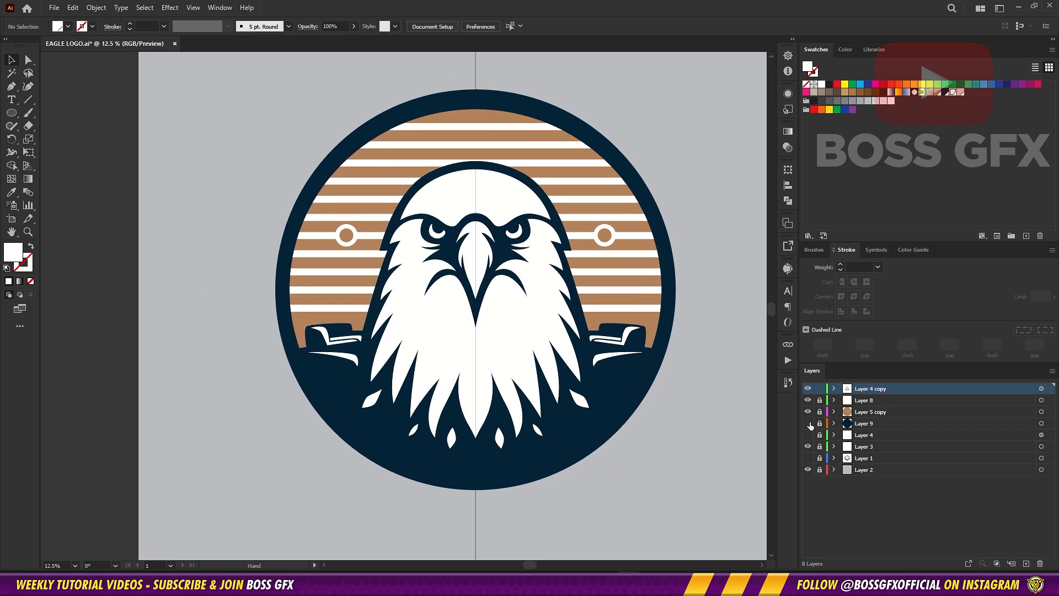
Step: Hide Layer 9, Layer 5 copy, Layer 8 and Layer 3, and show the sketch on Layer 1
left_click_drag(808, 423, 806, 399)
left_click(807, 457)
left_click(807, 446)
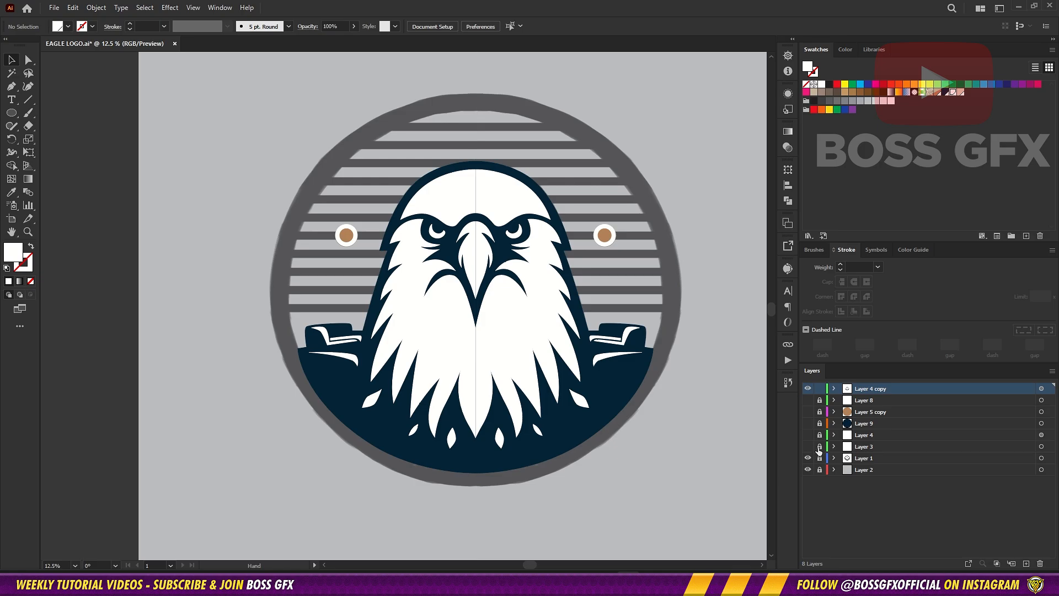
Step: Lock Layer 4 copy, add a new layer above it, and toggle Layer 4 copy's visibility to compare with the sketch
left_click(807, 388)
key("ctrl+l")
left_click(808, 400)
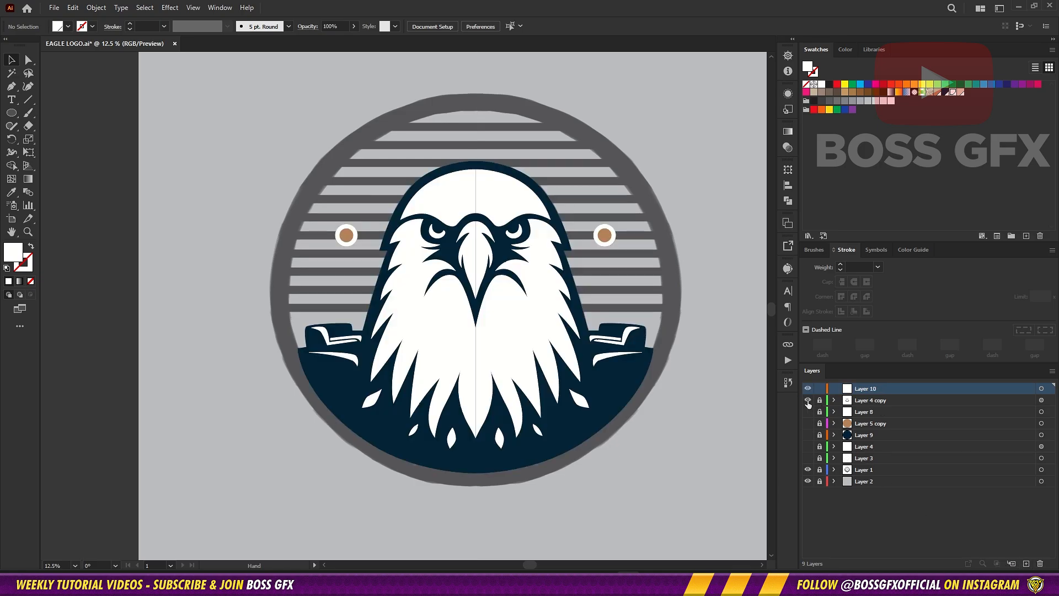
left_click(809, 401)
left_click(808, 401)
key("ctrl+0")
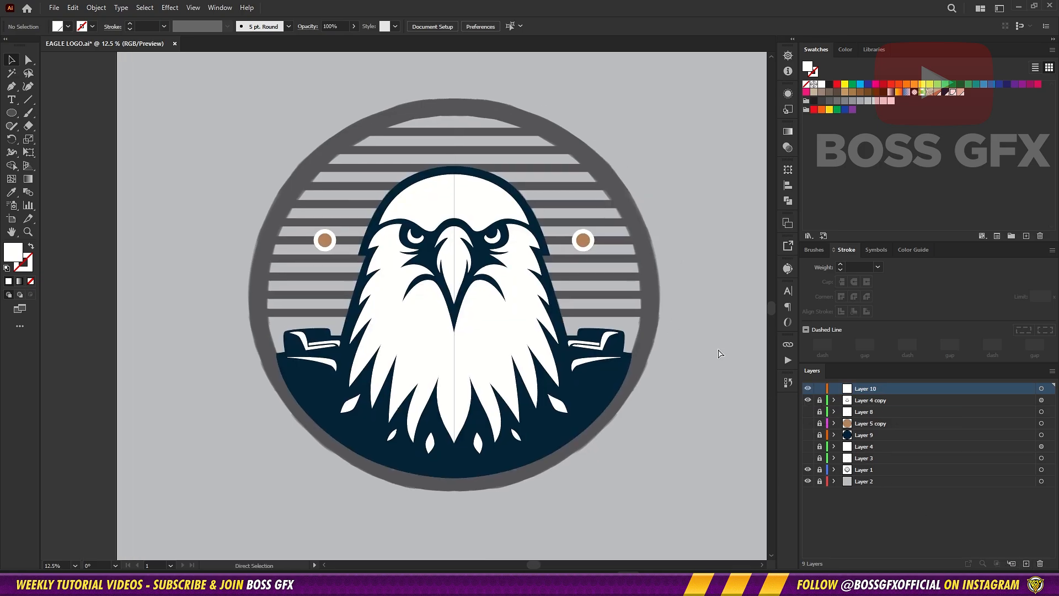
Step: Show Layer 9, Layer 5 copy and Layer 8 again
left_click(808, 435)
left_click(807, 423)
left_click(807, 411)
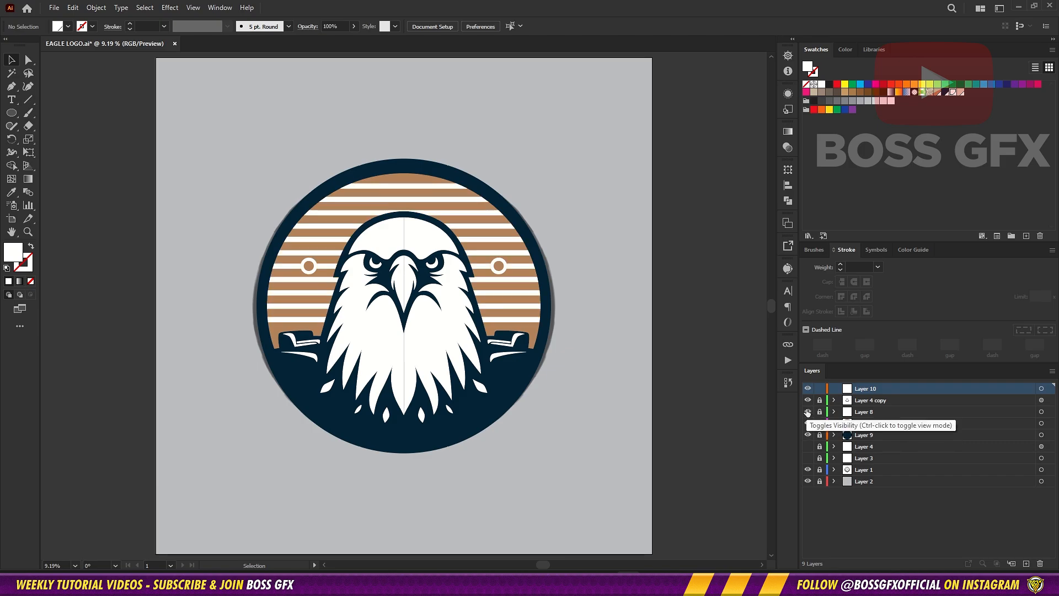
Step: Unlock Layer 4 copy and set the small circle's stroke to tan b08360, sampled from the badge background
key("ctrl+equal")
key("ctrl+equal")
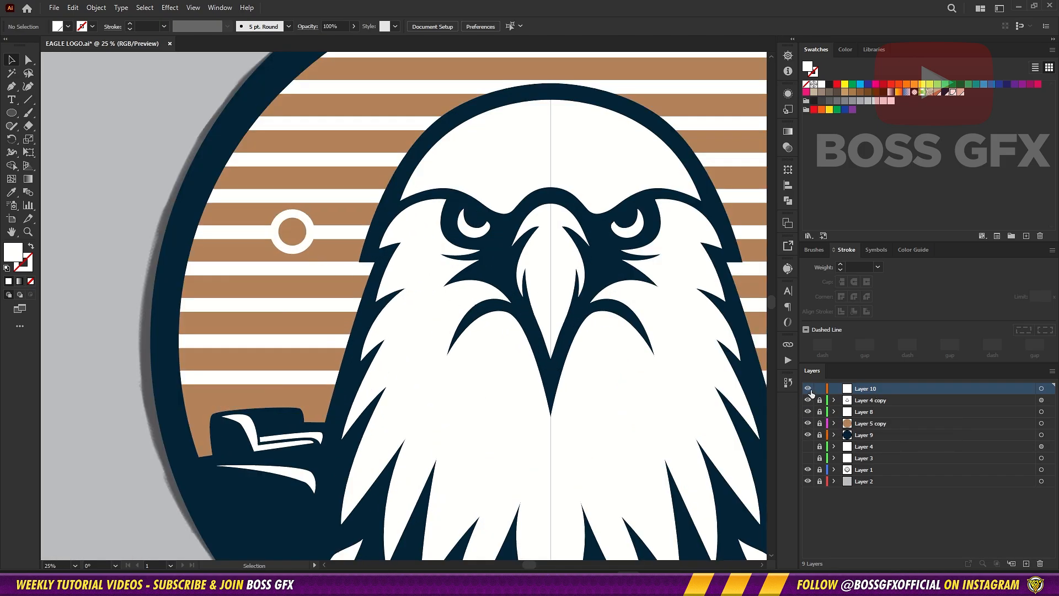
left_click(819, 400)
left_click(290, 240)
key("ctrl+equal")
key("ctrl+equal")
key("ctrl+equal")
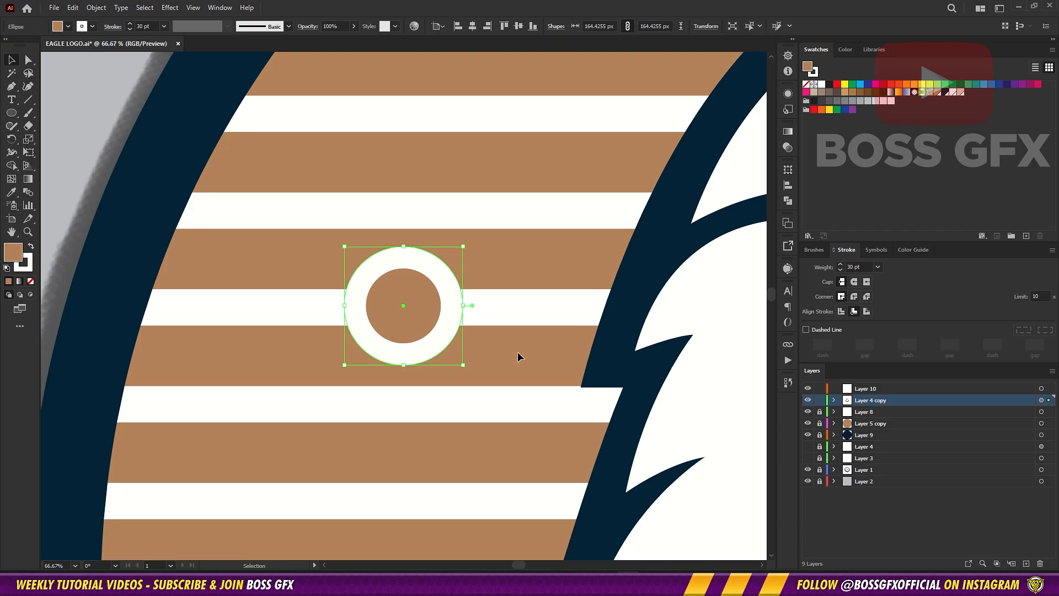
double_click(13, 252)
left_click(832, 173)
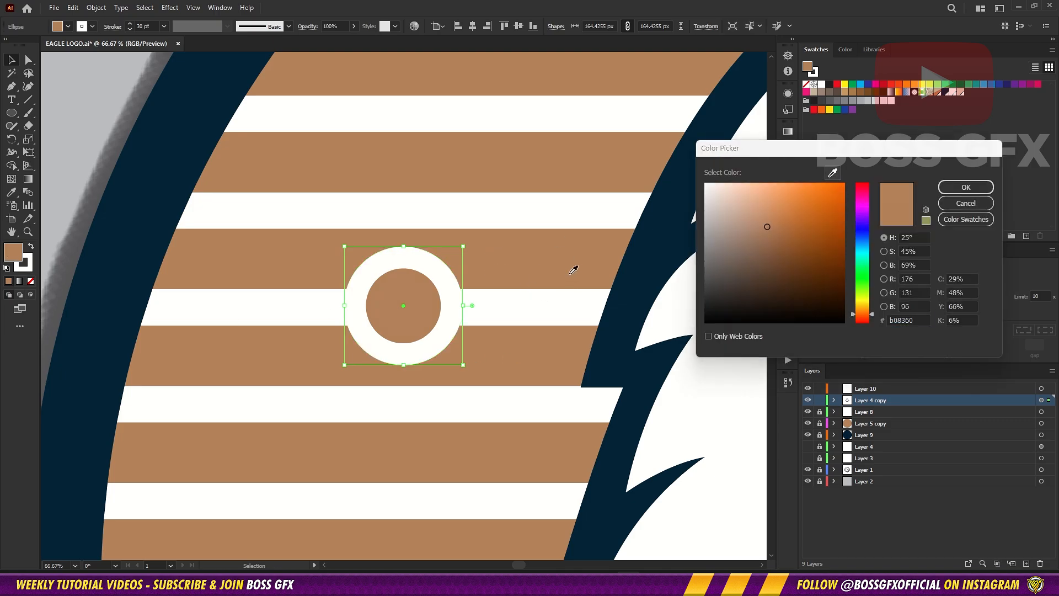
left_click(963, 189)
double_click(26, 267)
left_click(832, 173)
left_click(586, 267)
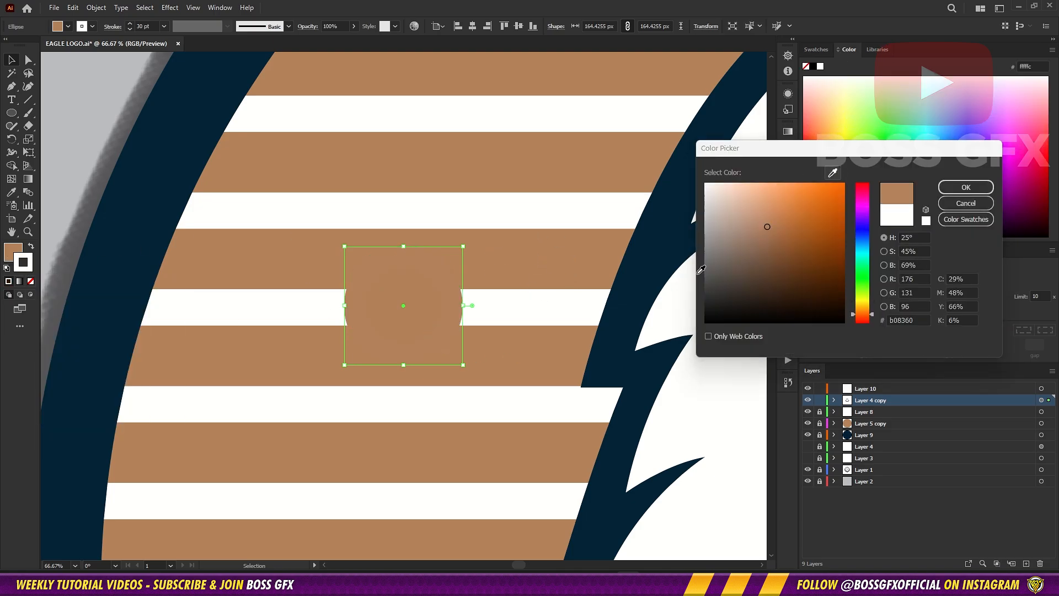
left_click(963, 188)
Step: Fill the small circle with off-white fffffc, sampled from a light stripe, and deselect it
double_click(13, 253)
left_click(832, 173)
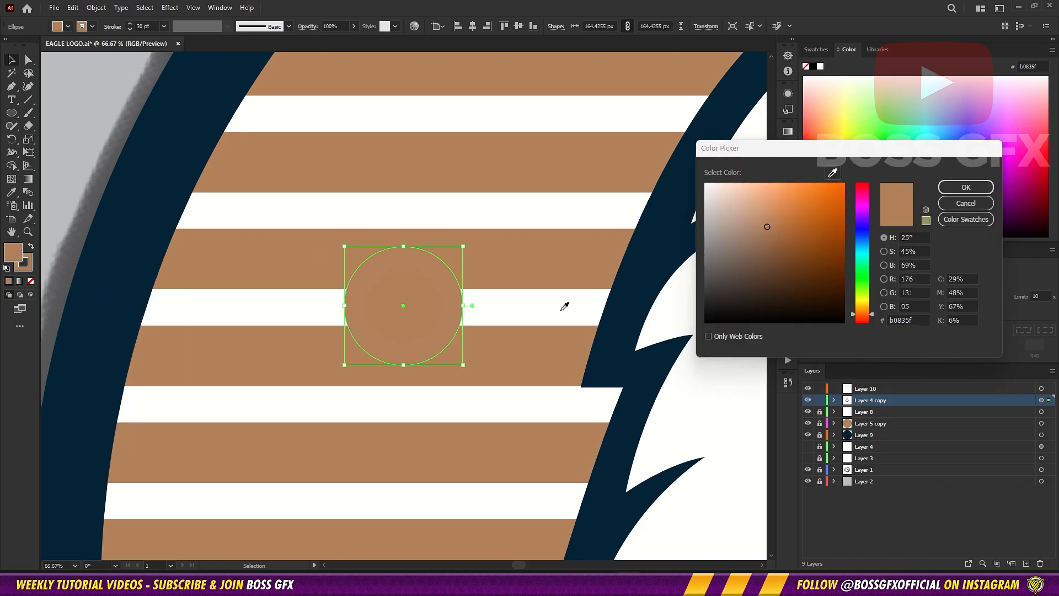
left_click(656, 264)
left_click(832, 174)
left_click(537, 304)
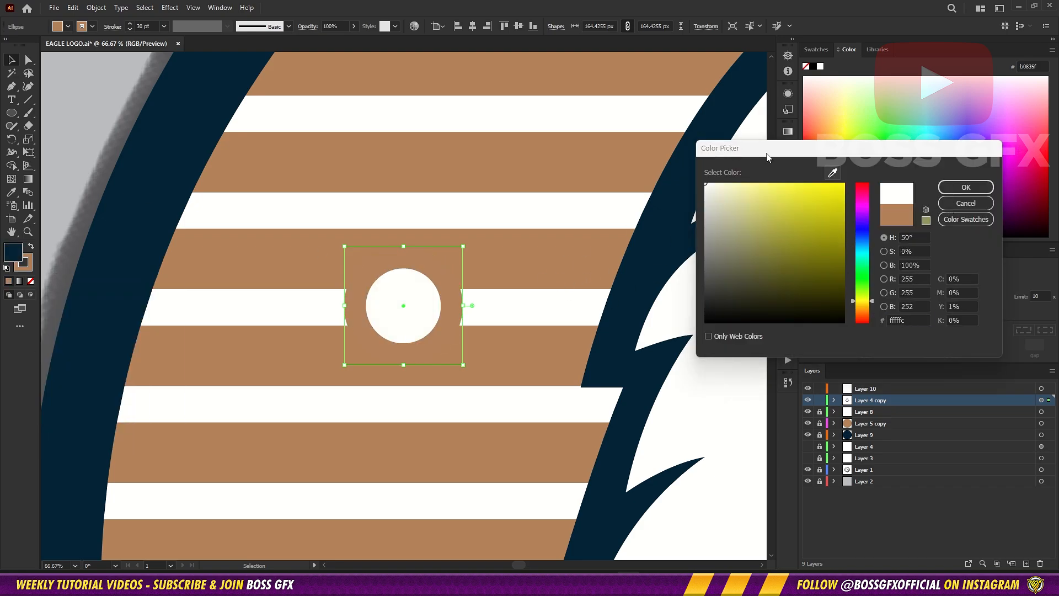
left_click(965, 187)
key("ctrl+shift+a")
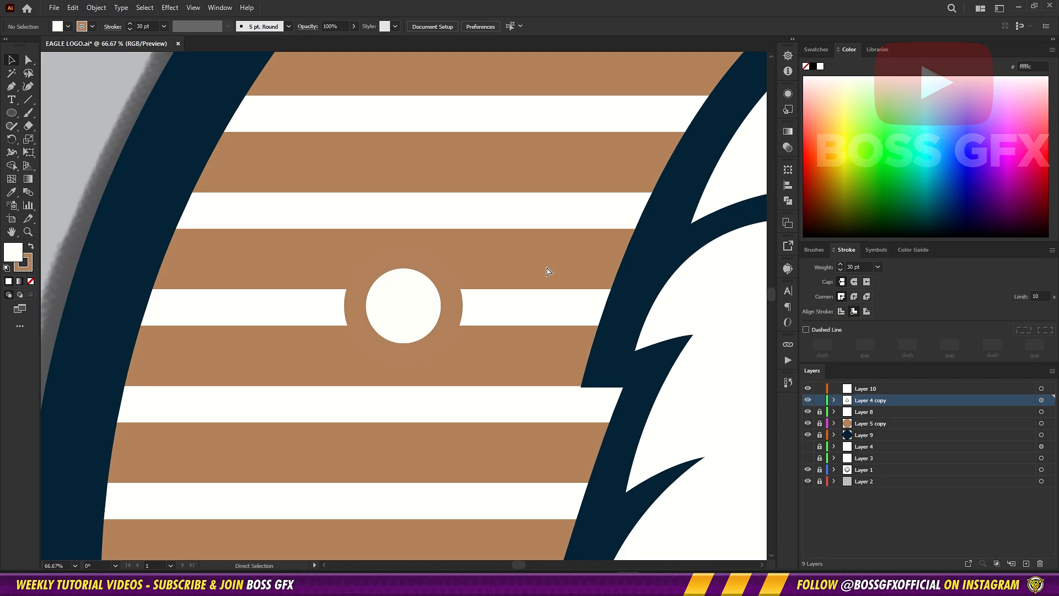
key("ctrl+0")
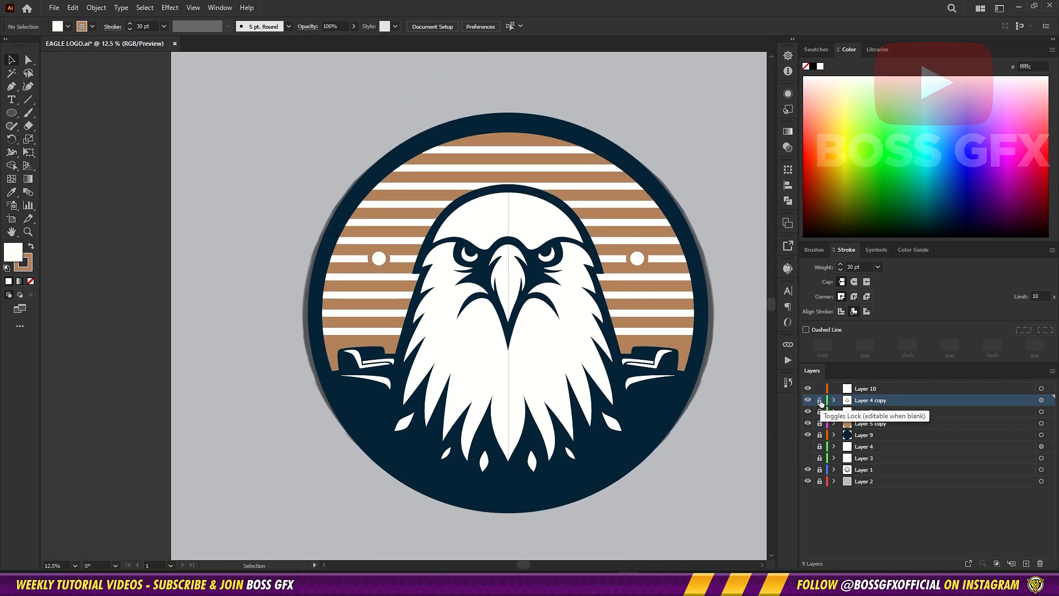
Step: Recolour the large loose feather and the one beside the central chest tip with the badge background's tan, then deselect them
left_click_drag(524, 324, 528, 293)
left_click(411, 395)
left_click(488, 430, "shift")
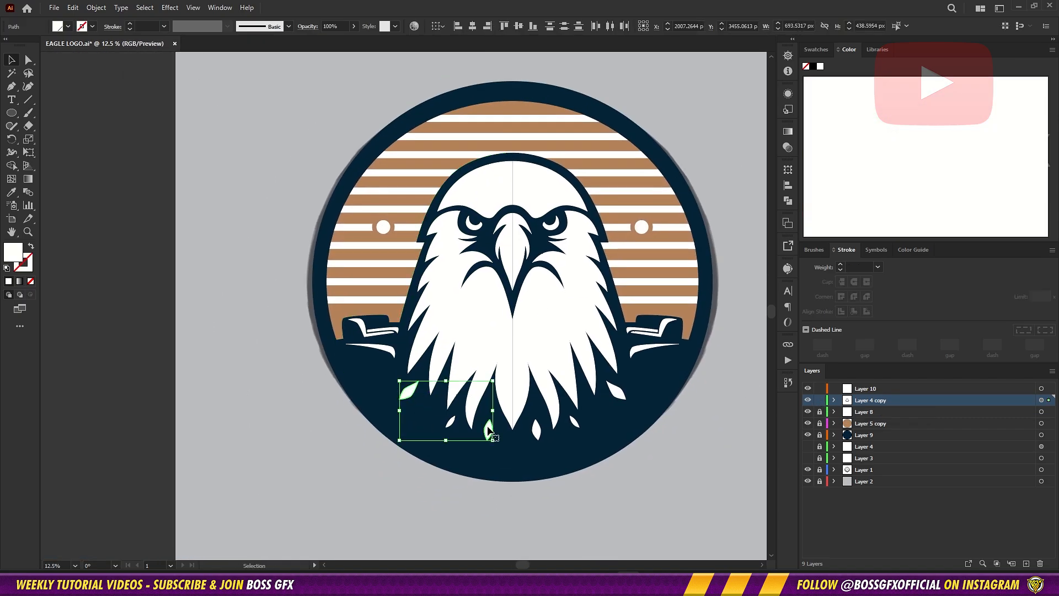
left_click(345, 321)
key("ctrl+shift+a")
key("v")
key("ctrl+plus")
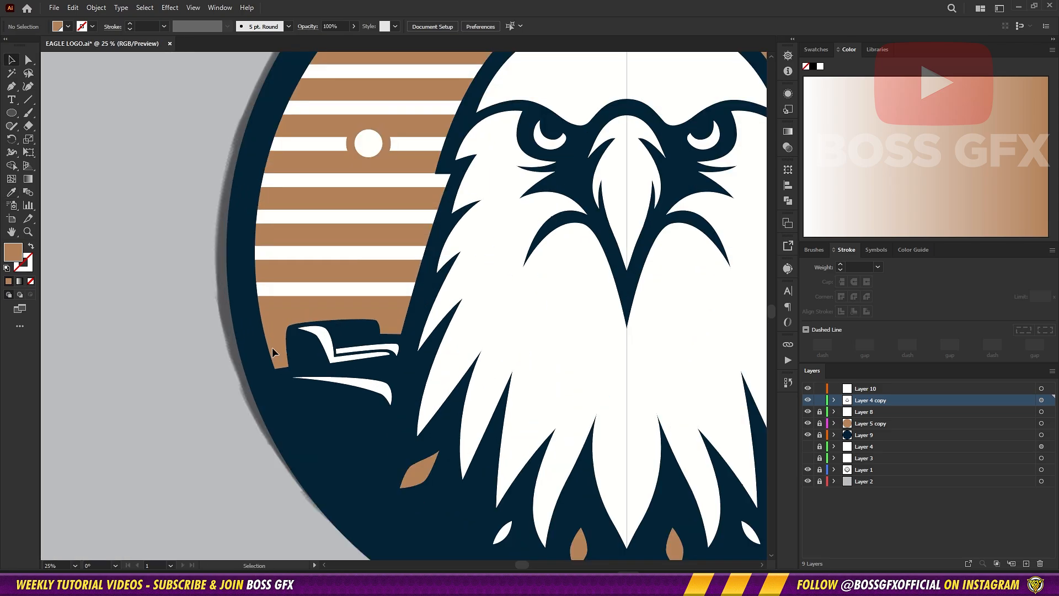
Step: Hide Layer 9, Layer 5 copy, Layer 8 and Layer 4 copy so the eagle sketch can be traced
left_click_drag(513, 419, 562, 290)
left_click(807, 435)
left_click(807, 423)
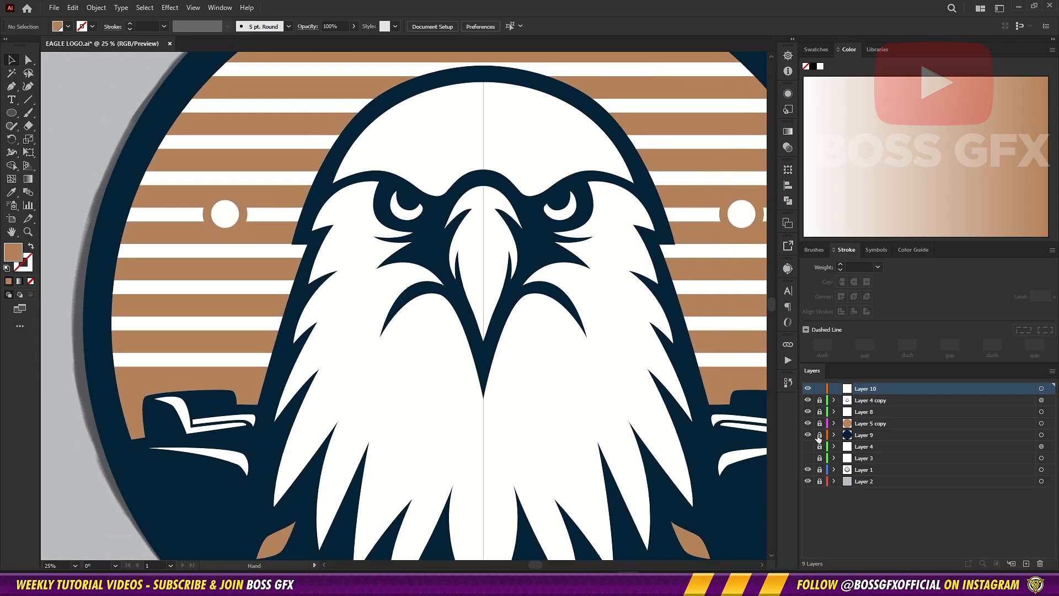
left_click(808, 412)
left_click(808, 411)
left_click(807, 400)
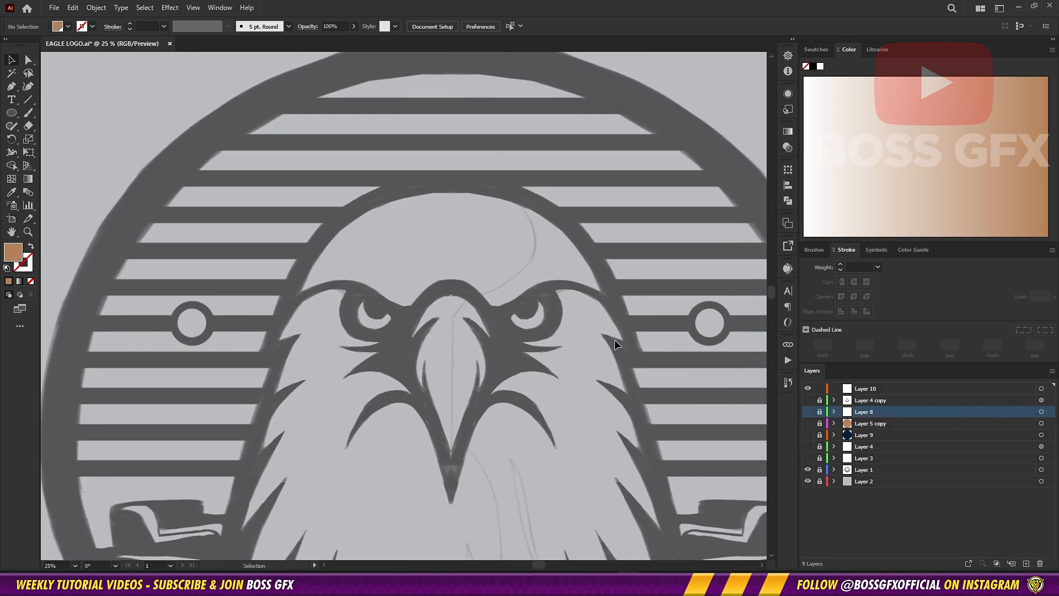
Step: Trace the sketched shading curve from the crown down to the brow on Layer 10 with the Pen tool, using only a tan stroke
left_click_drag(584, 358, 601, 245)
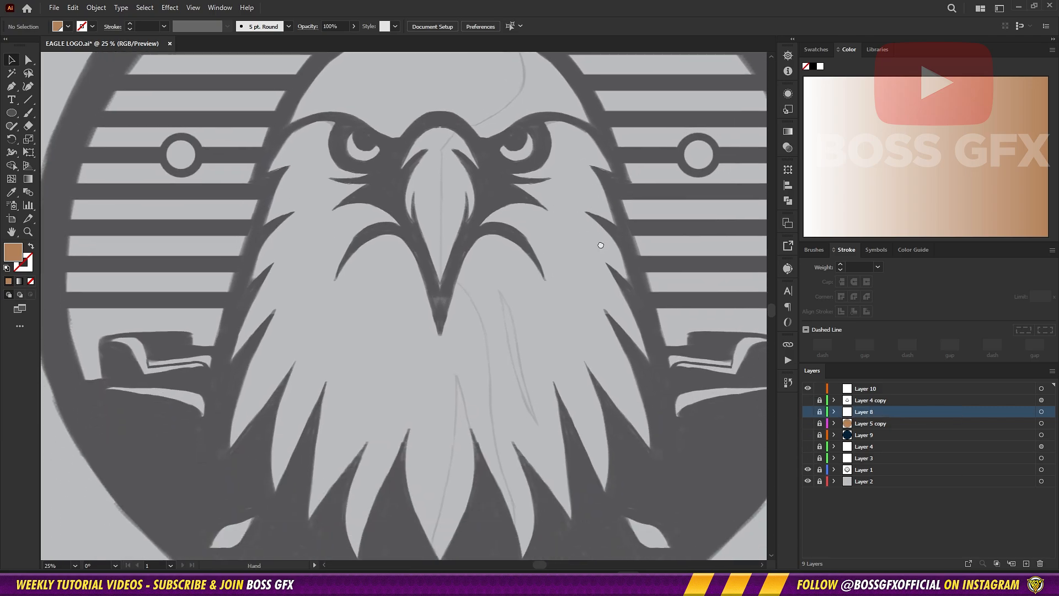
scroll(601, 245, "up", 5)
key("p")
key("ctrl+plus")
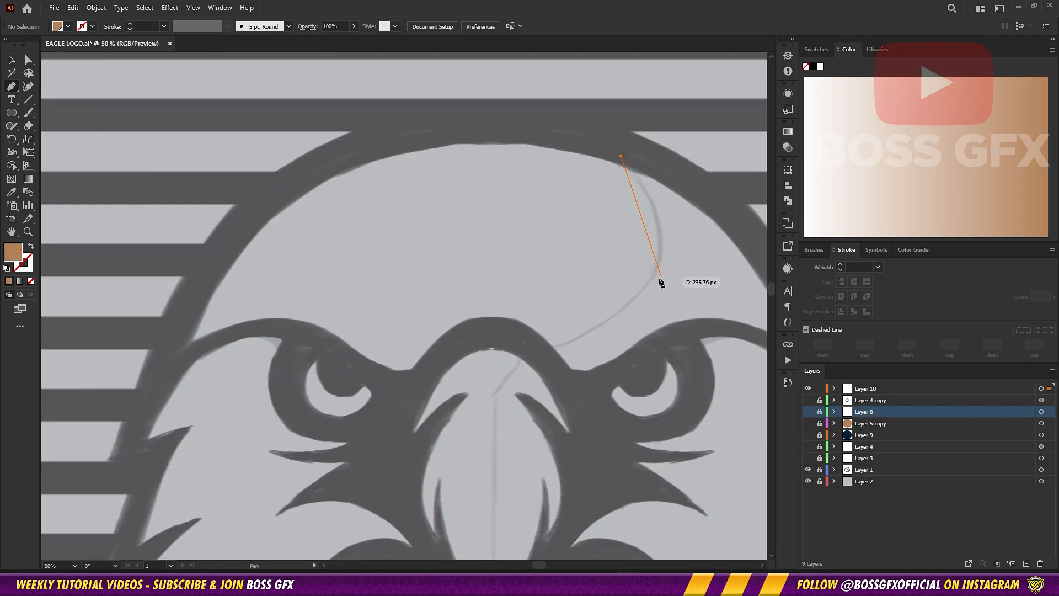
left_click_drag(645, 285, 611, 343)
left_click(531, 348)
key("shift+x")
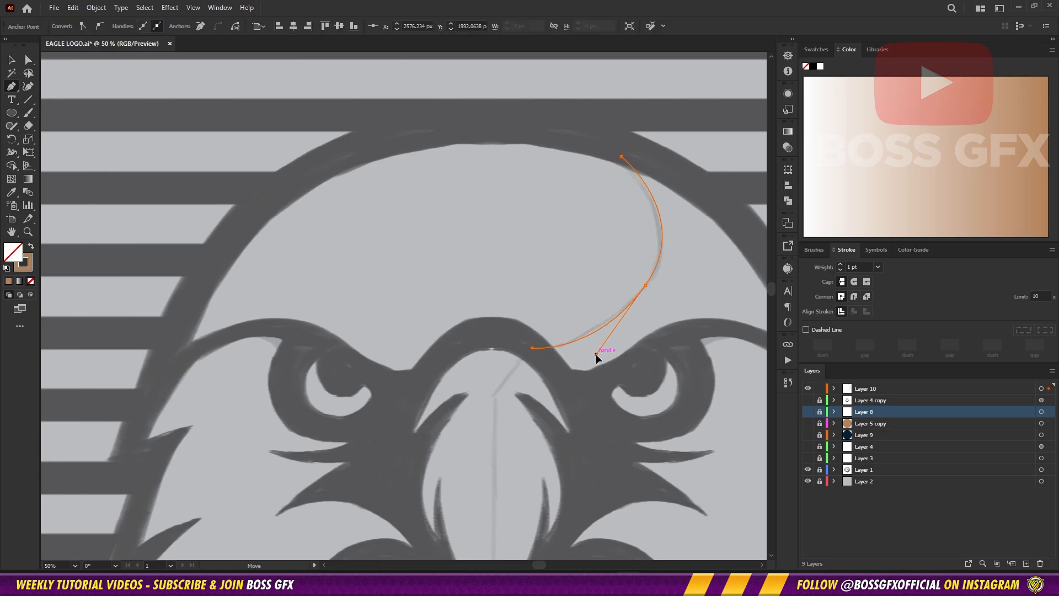
left_click_drag(646, 286, 639, 289)
left_click_drag(700, 226, 696, 227)
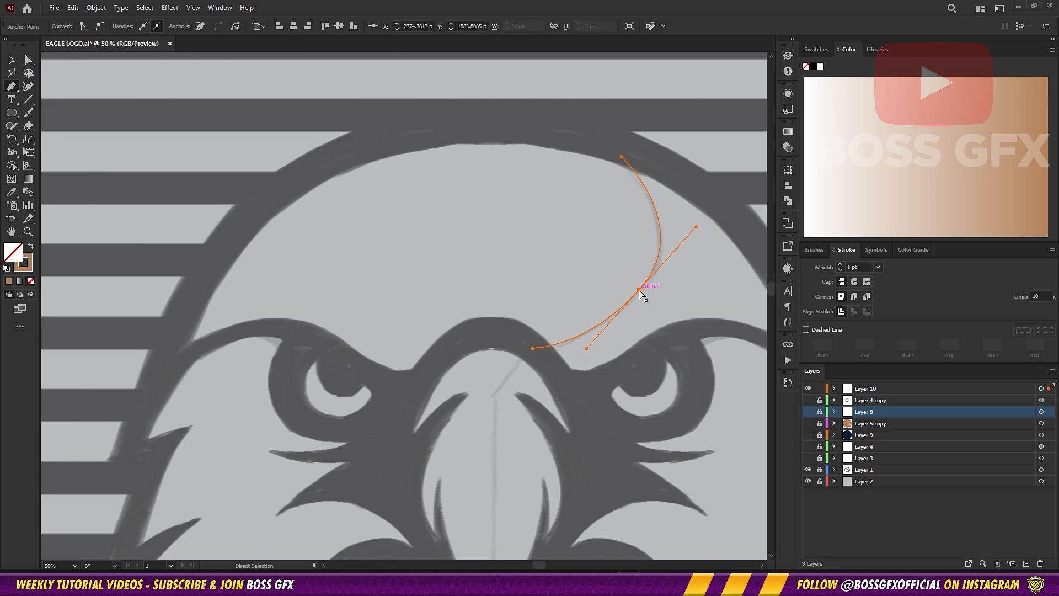
left_click_drag(638, 290, 638, 295)
Step: Continue the shading outline onto the beak and straight down its centre line to just above the beak tip
left_click(492, 397)
scroll(513, 441, "down", 5)
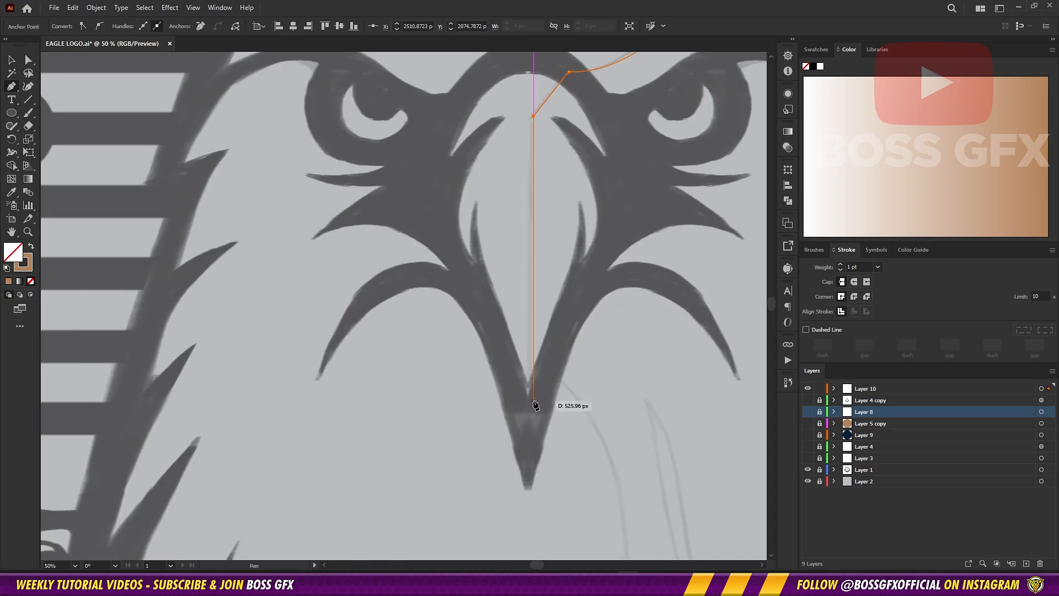
key("ctrl+z")
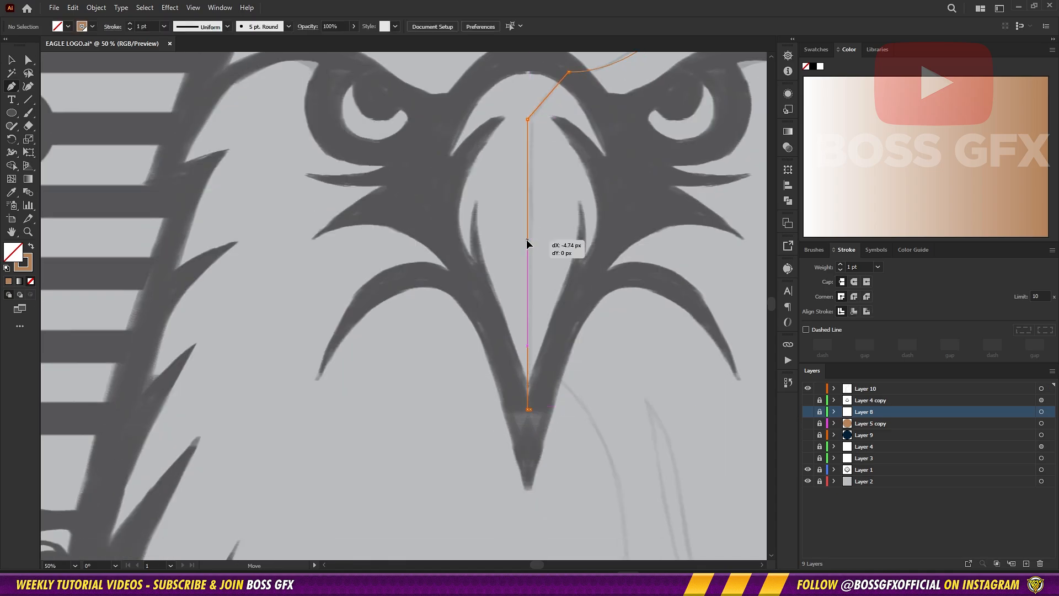
scroll(551, 147, "down", 2)
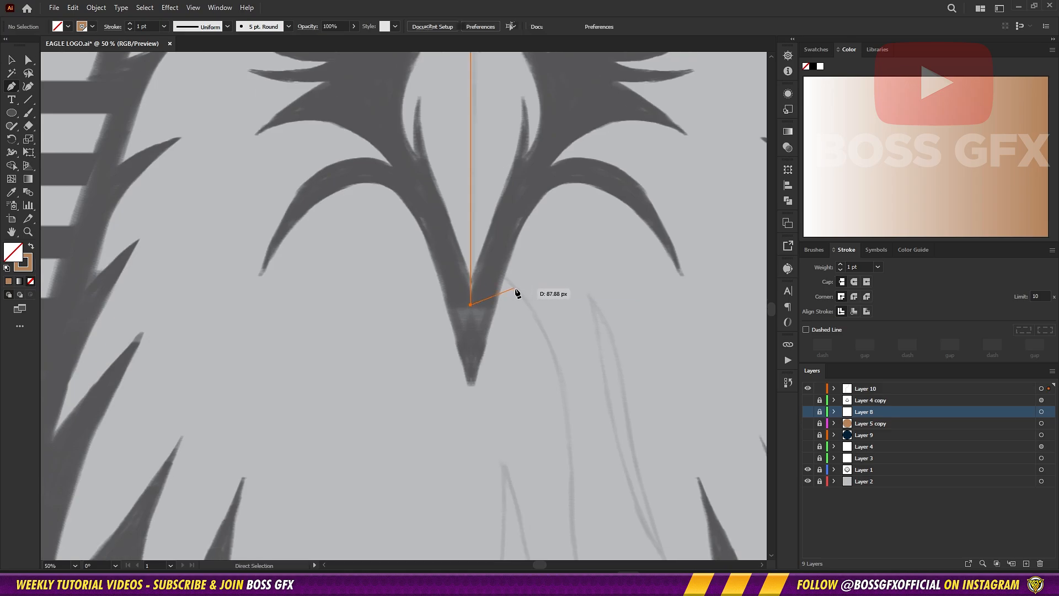
Step: Continue the outline along the sketched chest curve from the beak toward the feather right of centre, refining its anchors and handles
left_click_drag(564, 353, 489, 240)
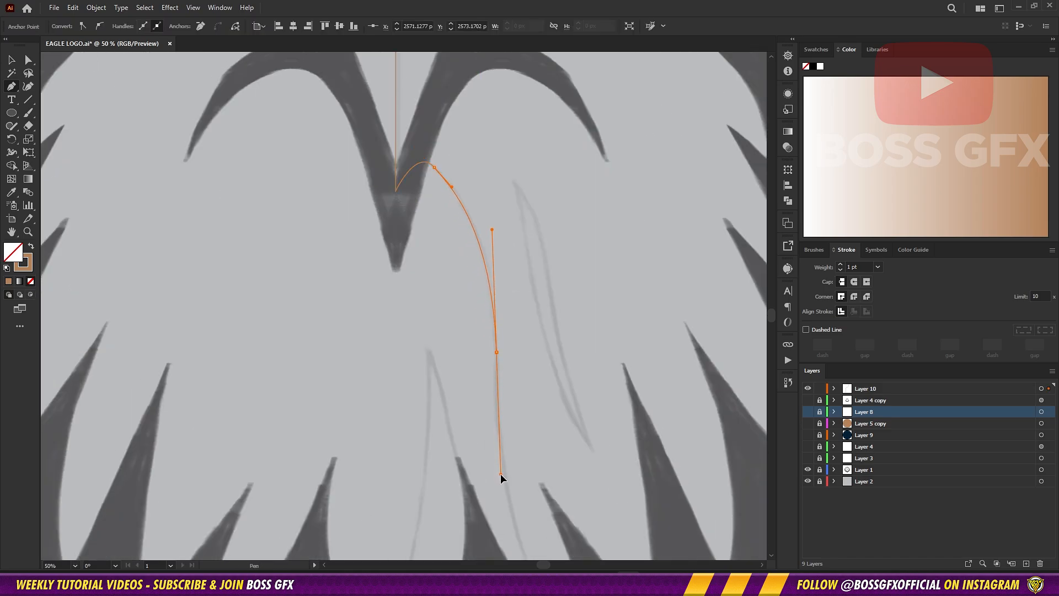
left_click_drag(501, 475, 445, 221)
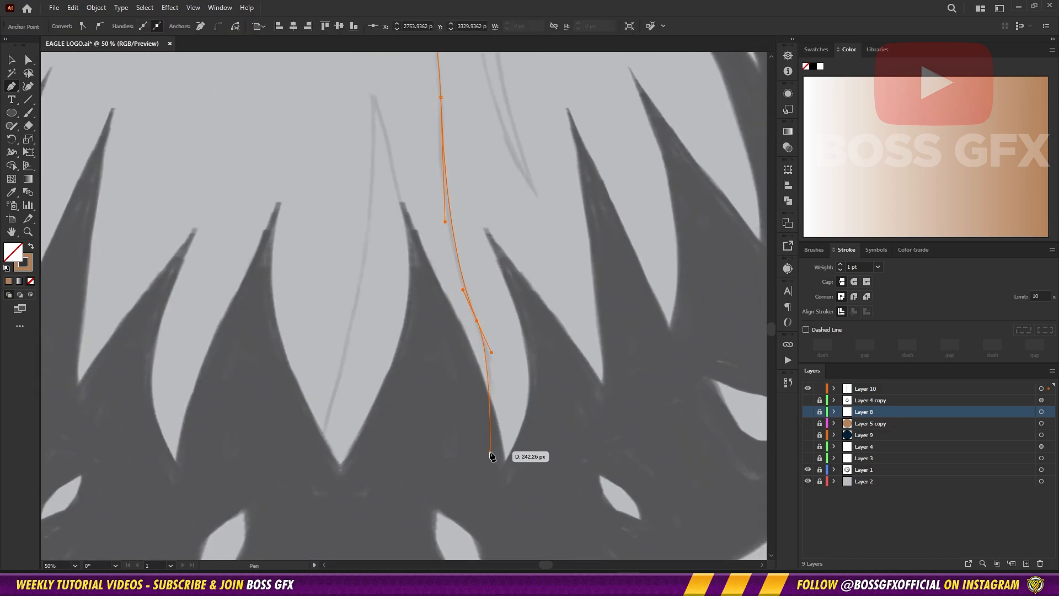
left_click(454, 227, "ctrl")
left_click_drag(450, 230, 441, 228)
left_click_drag(471, 169, 551, 374)
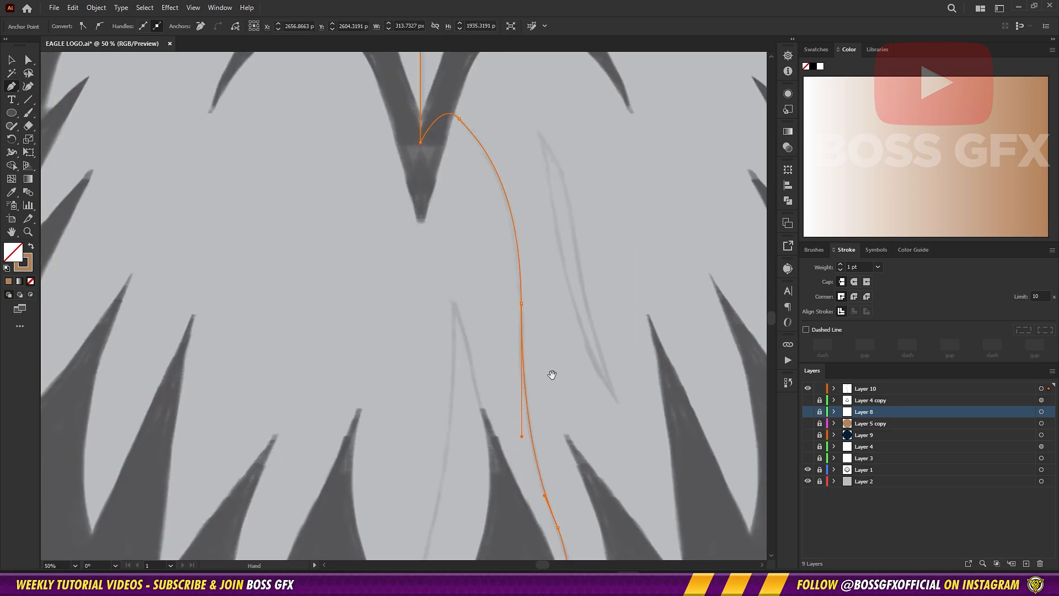
left_click_drag(521, 303, 520, 303)
left_click_drag(565, 423, 552, 199)
Step: Trace the outline up to the sketched feather notch's peak and back down past the central feather tip
left_click(558, 434)
left_click_drag(504, 317, 499, 294)
left_click_drag(520, 289, 582, 367)
left_click_drag(499, 154, 495, 150)
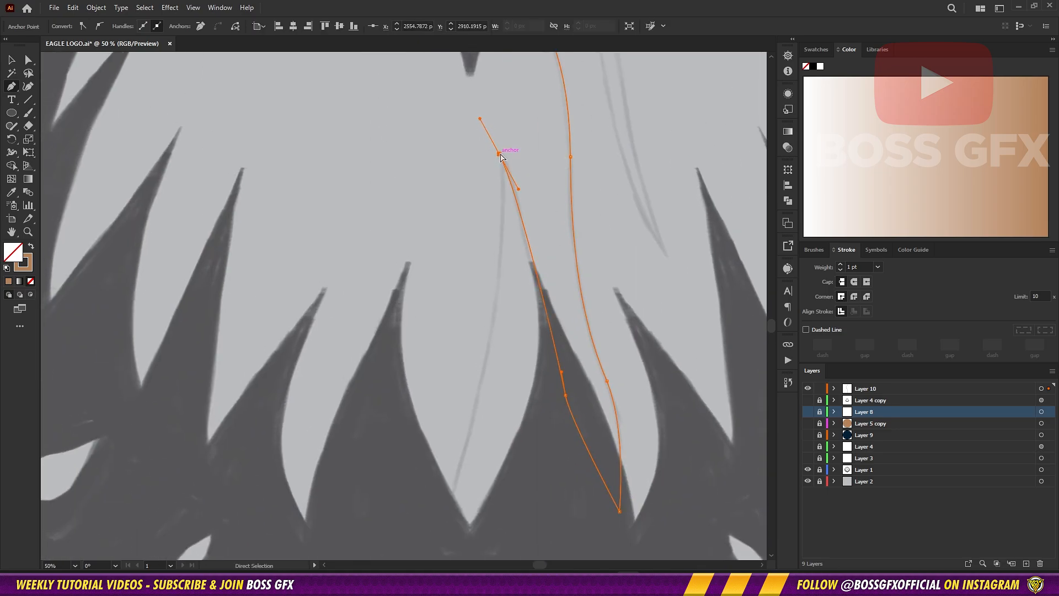
left_click(500, 150)
scroll(463, 276, "down", 3)
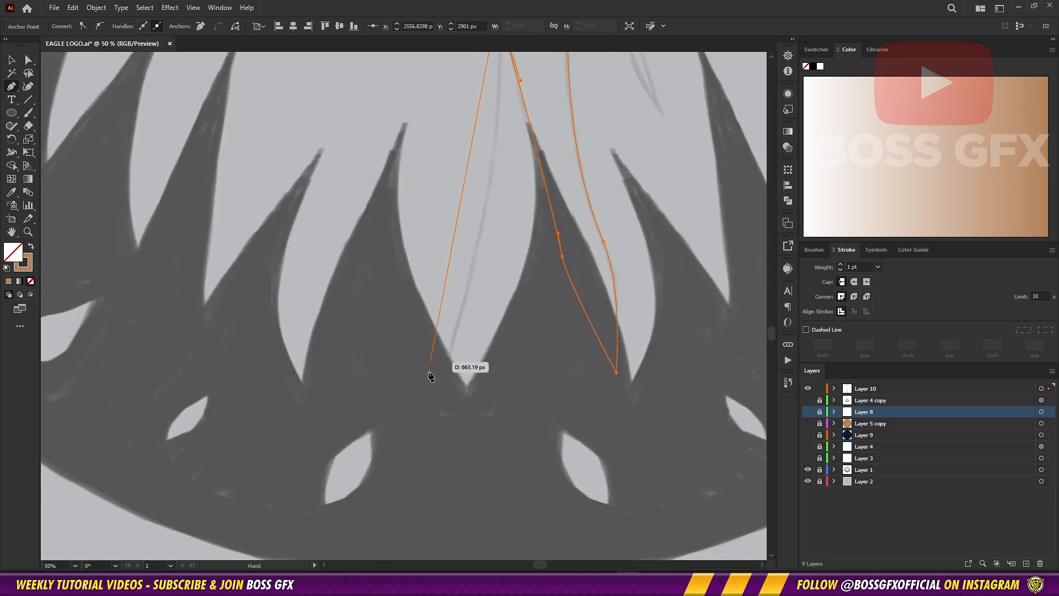
left_click_drag(435, 378, 564, 253)
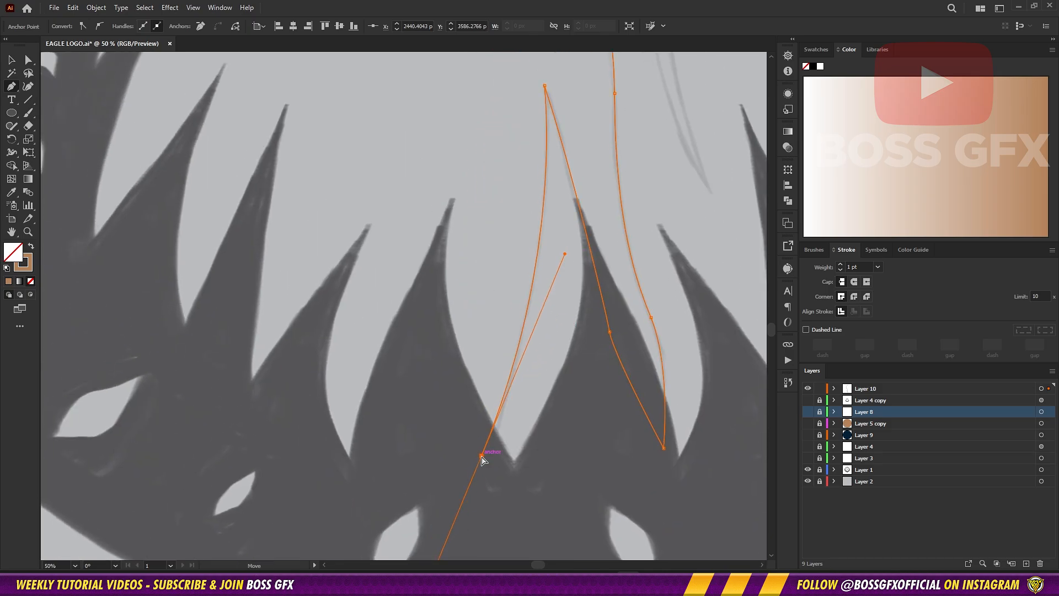
left_click_drag(482, 457, 563, 238)
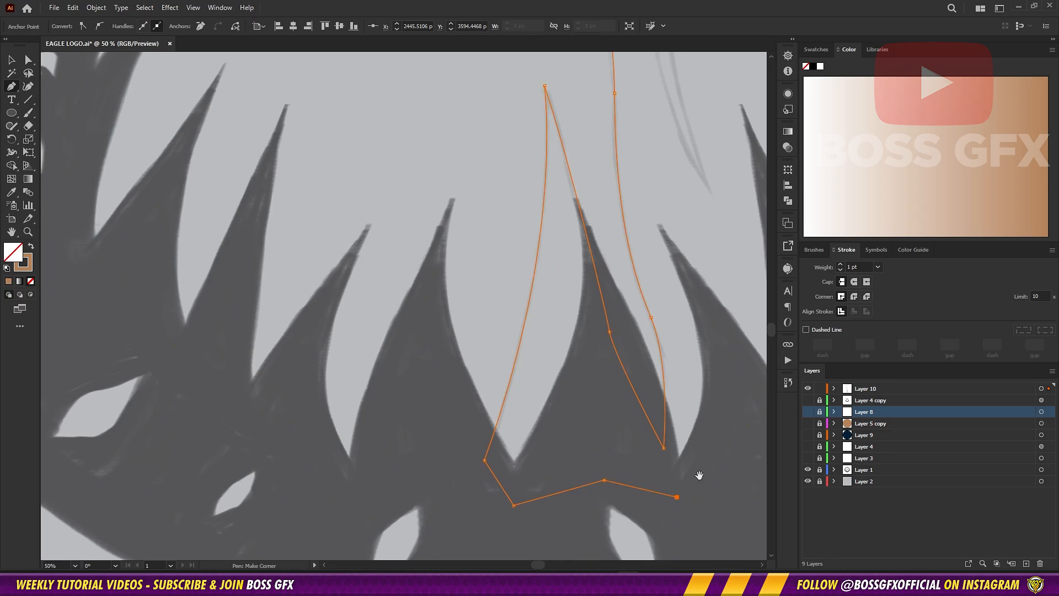
Step: Run the outline around the eagle's outer right side up to the head and finish the path
scroll(699, 476, "right", 5)
scroll(562, 310, "left", 4)
scroll(561, 335, "up", 8)
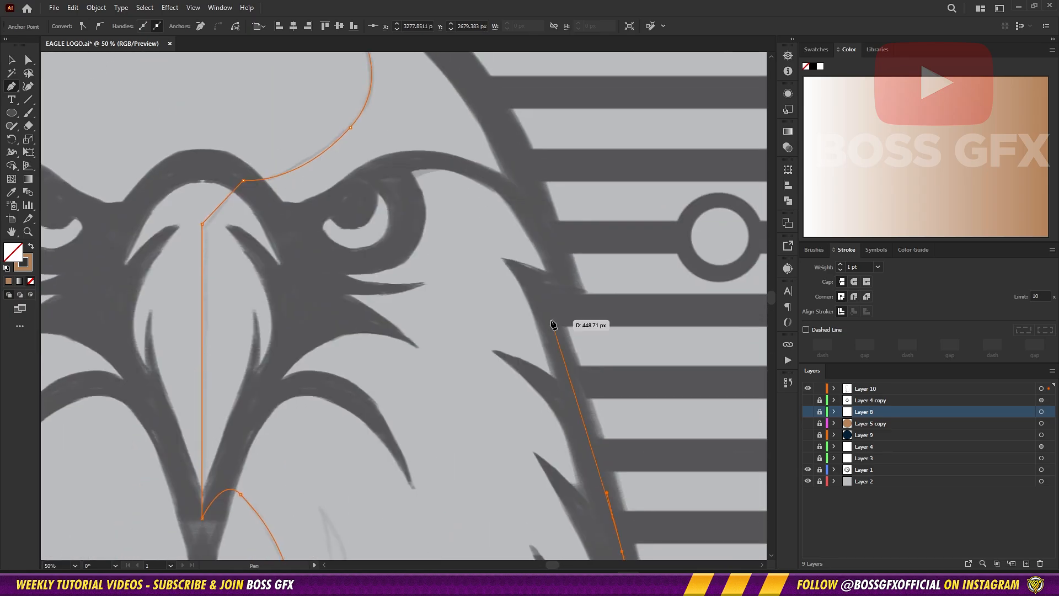
left_click(554, 254)
scroll(584, 266, "up", 3)
scroll(584, 266, "left", 2)
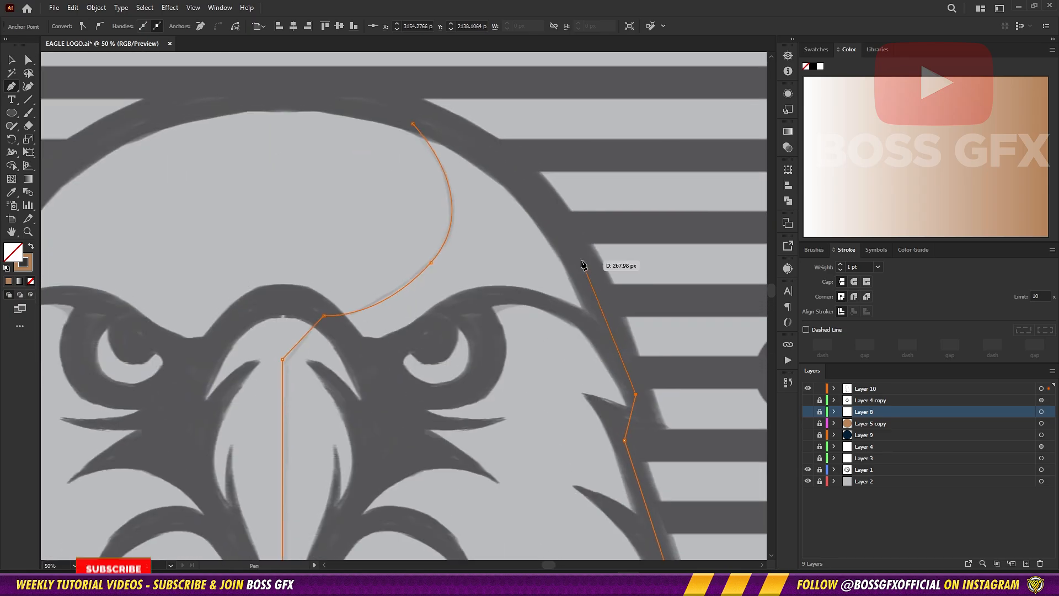
left_click(582, 261)
key("Escape")
Step: Trace the narrow curved sliver sketched on the right side of the chest as a closed shape
scroll(592, 217, "down", 10)
scroll(591, 217, "left", 2)
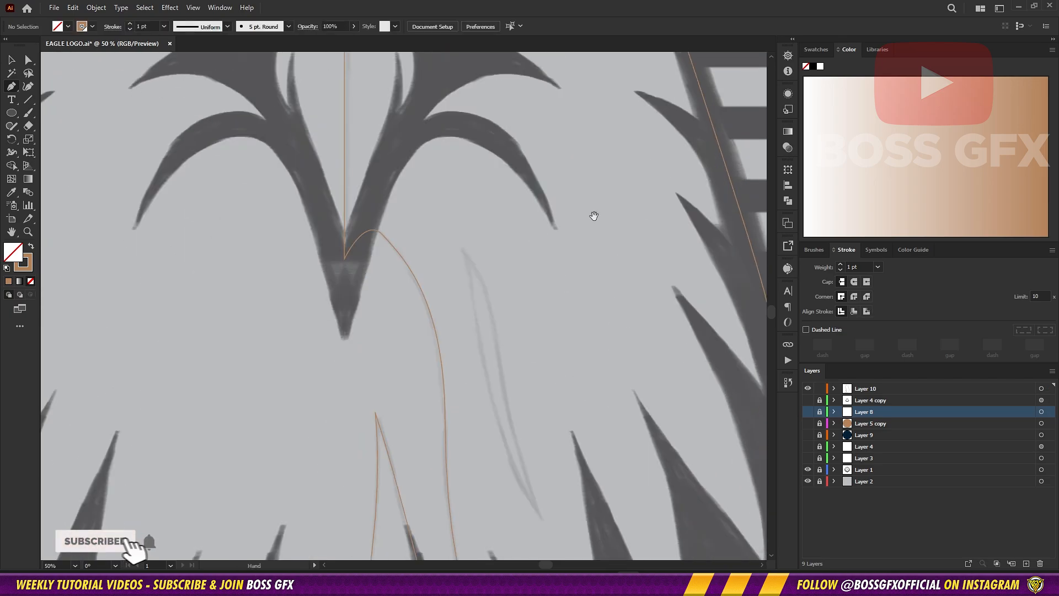
scroll(494, 241, "down", 3)
scroll(494, 241, "right", 1)
left_click(467, 129)
left_click(504, 236)
left_click(511, 311)
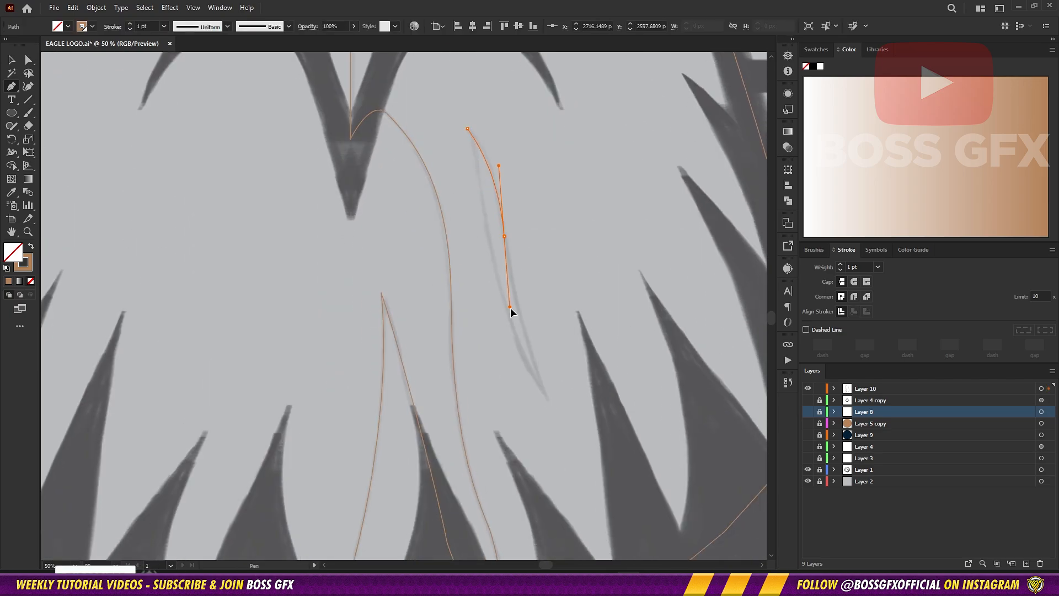
mouse_move(548, 398)
left_mouse_down()
mouse_move(551, 406)
mouse_move(497, 265)
left_mouse_up()
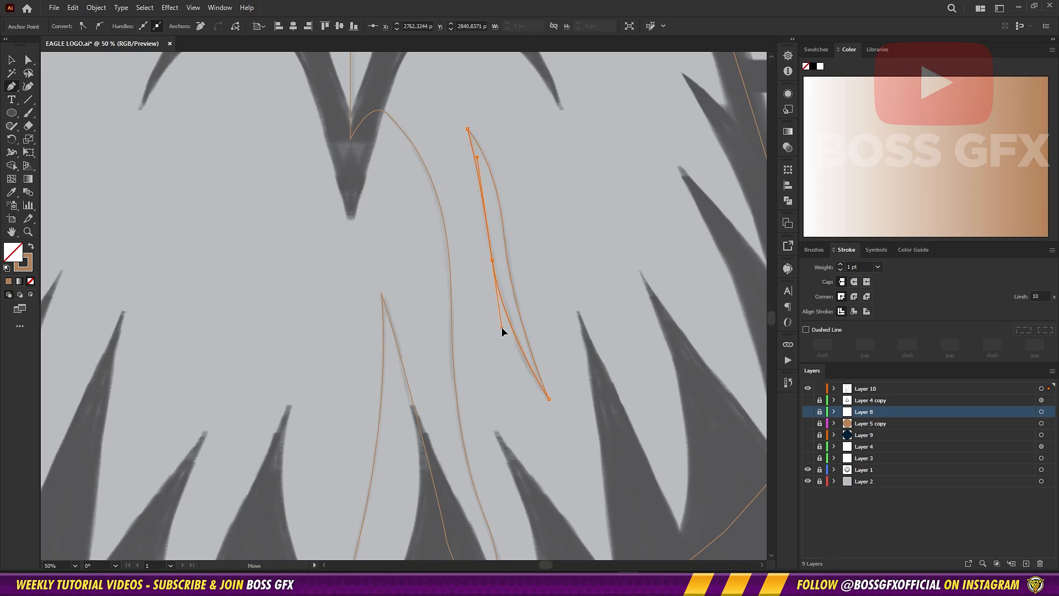
key("ctrl+z")
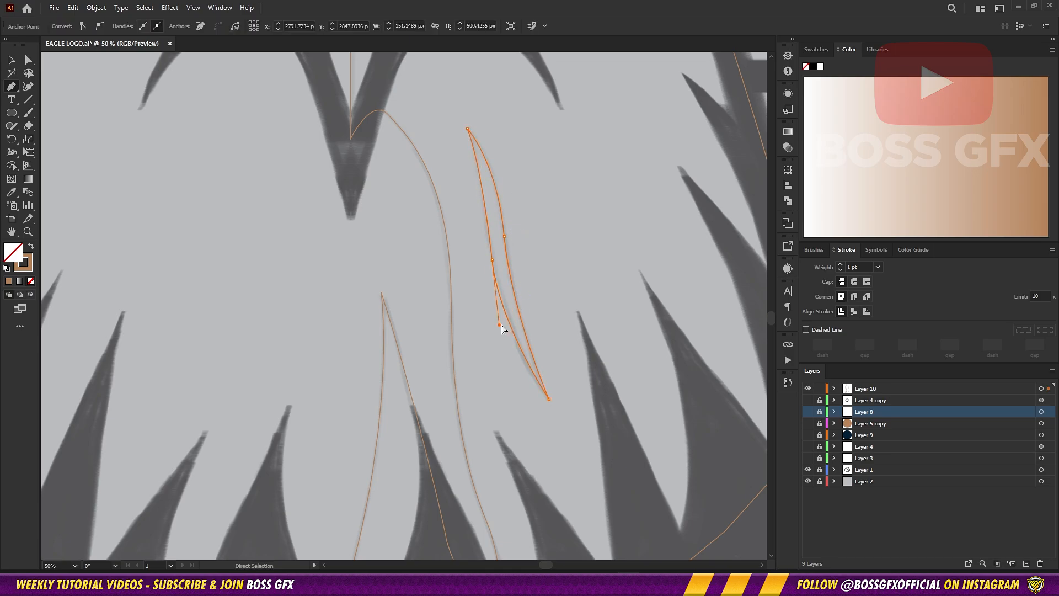
left_click(617, 435, "ctrl")
Step: Fill the large shading shape with tan and cut the narrow sliver out of it, then deselect it
key("v")
key("ctrl+minus")
left_click(540, 435)
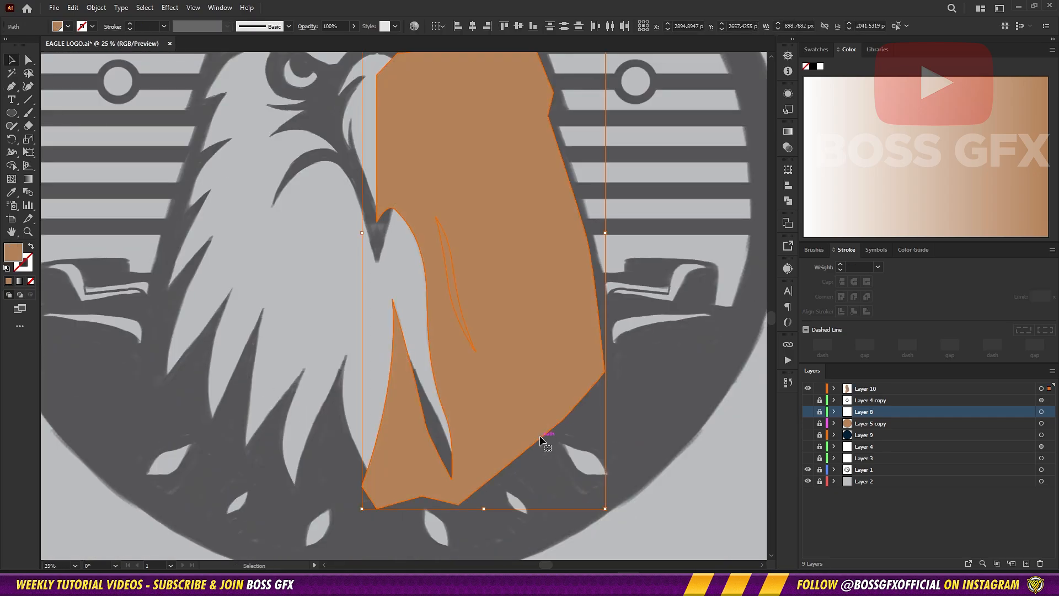
left_click(789, 202)
left_click(679, 194)
key("ctrl+z")
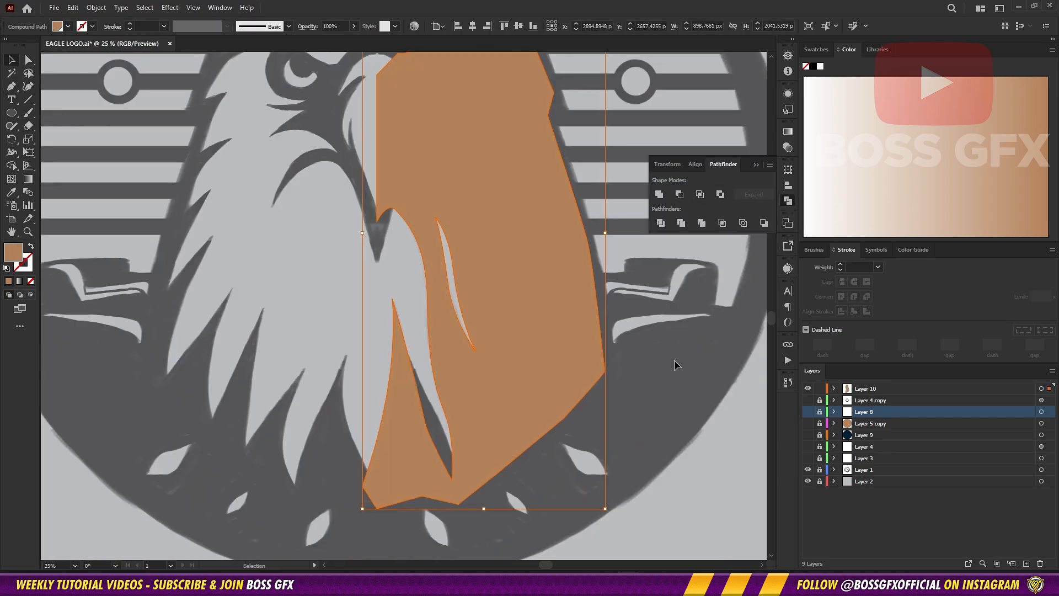
left_click(673, 359)
Step: Show Layer 4 copy, duplicate it and move the original copy below Layer 9
left_click_drag(737, 119, 636, 451)
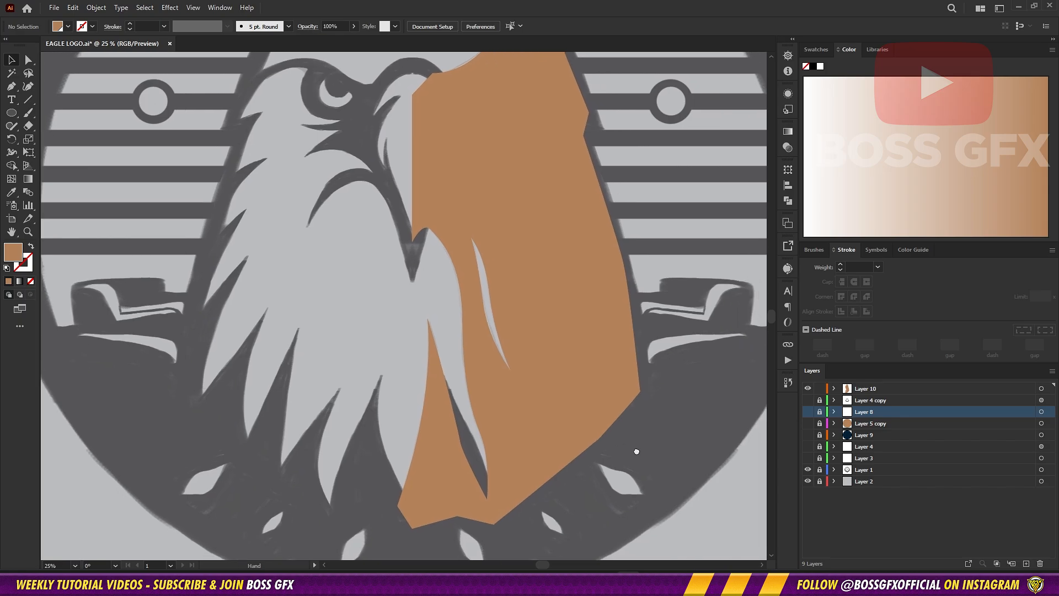
left_click(808, 400)
key("ctrl+minus")
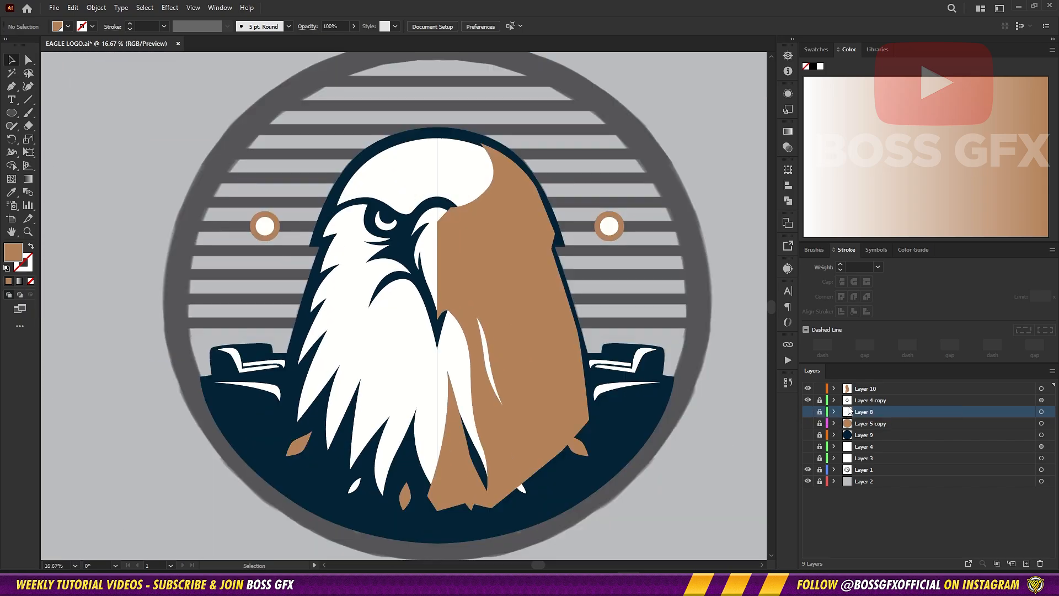
left_click(889, 399)
left_click_drag(889, 400, 883, 441)
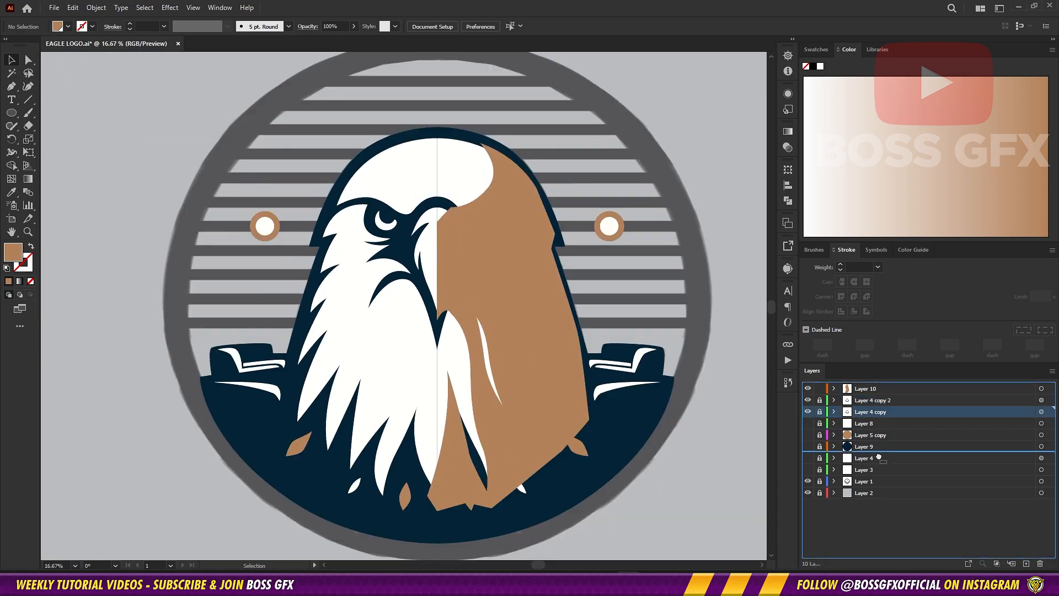
Step: Unlock Layer 4 copy 2, and lock and hide Layer 10
left_click(819, 400)
left_click(850, 403)
left_click(807, 388)
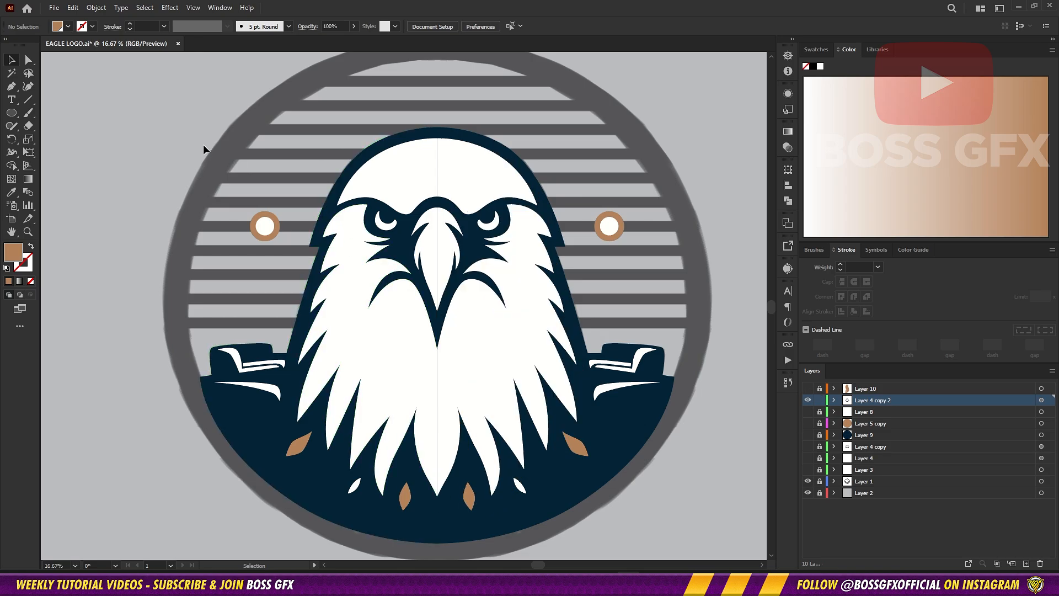
Step: Select the left-half artwork on Layer 4 copy 2, expand its appearance and apply Pathfinder Merge, then deselect it
key("ctrl+minus")
left_click_drag(541, 535, 541, 535)
left_click(97, 8)
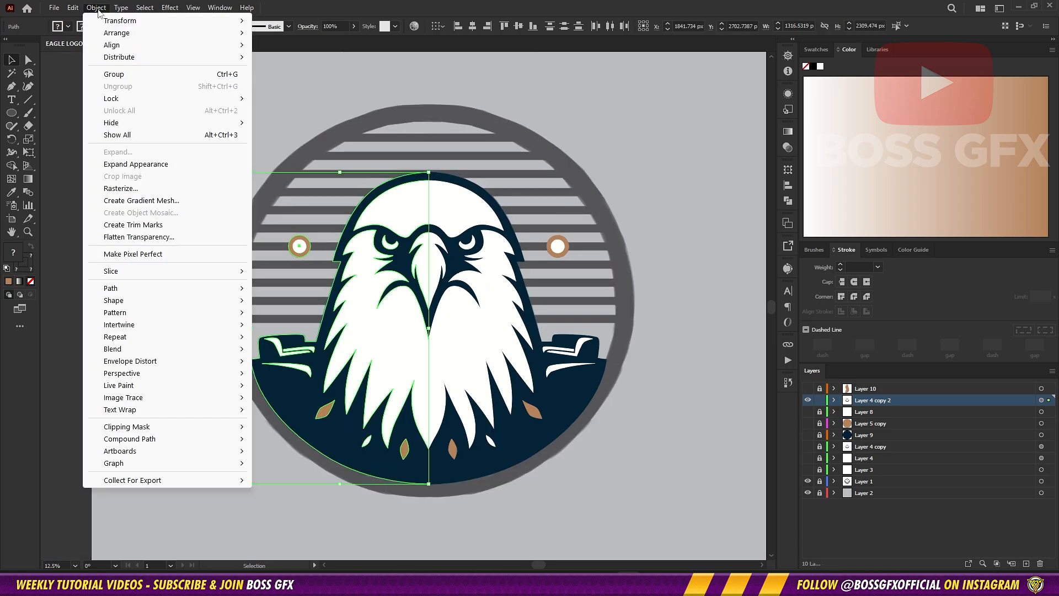
left_click(226, 167)
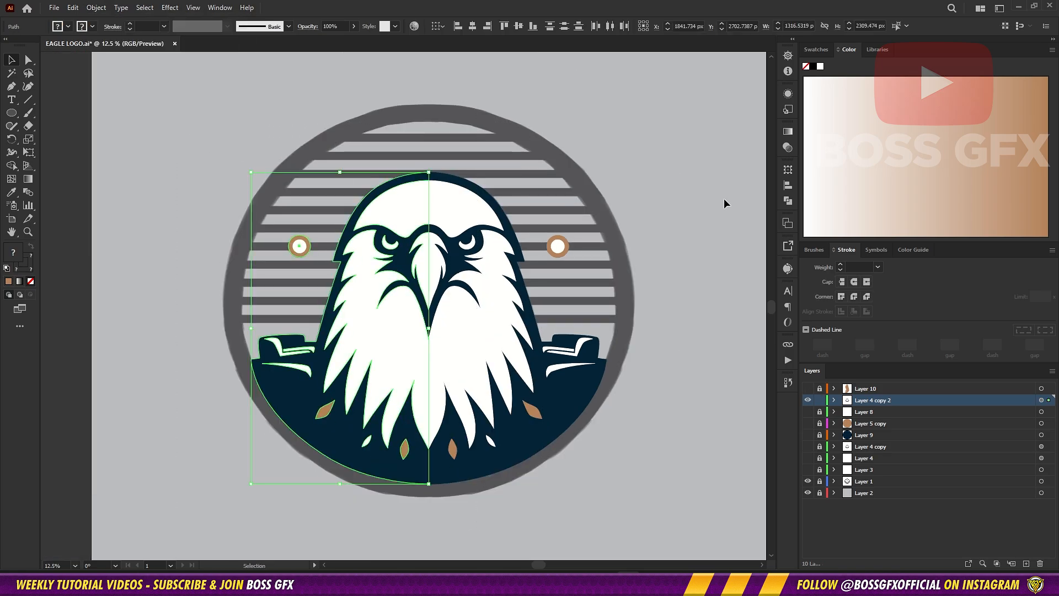
left_click(787, 200)
left_click(701, 222)
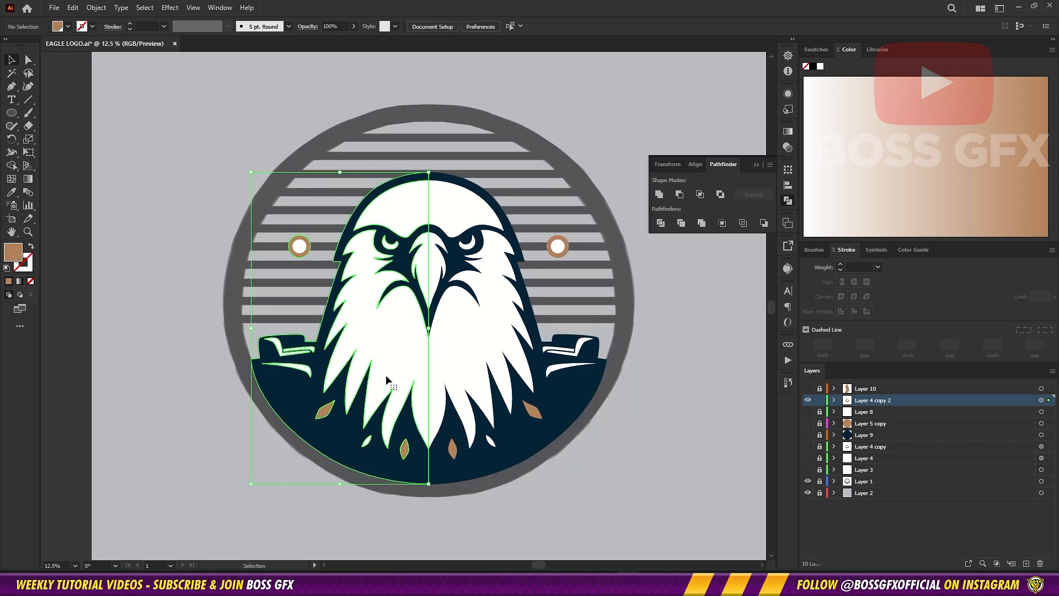
left_click(638, 346)
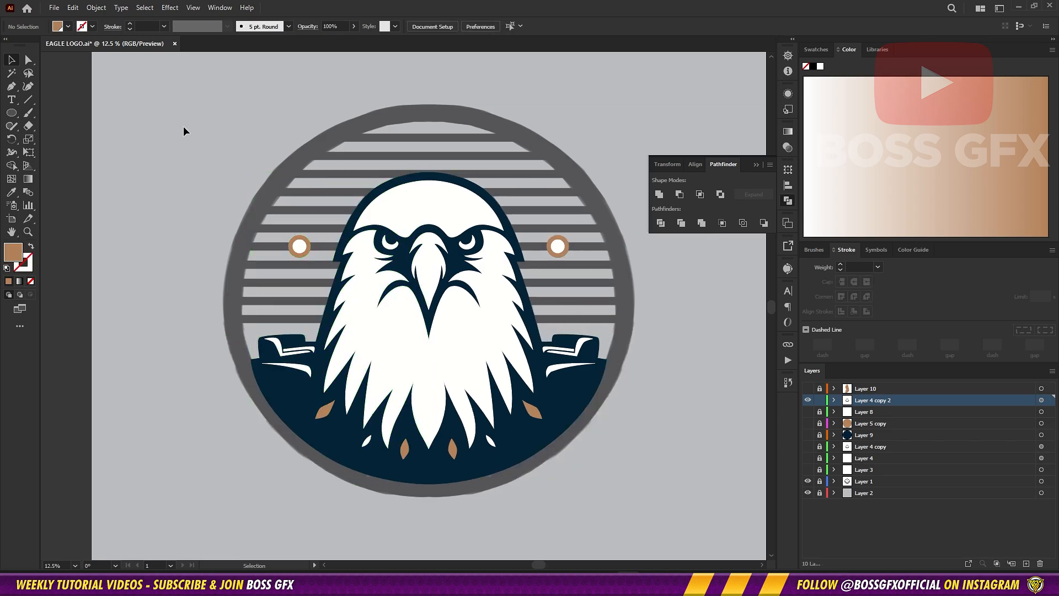
Step: Expand the mirrored appearance of the whole eagle and merge both halves with Pathfinder, then deselect them
key("ctrl+a")
left_click(97, 8)
left_click(154, 167)
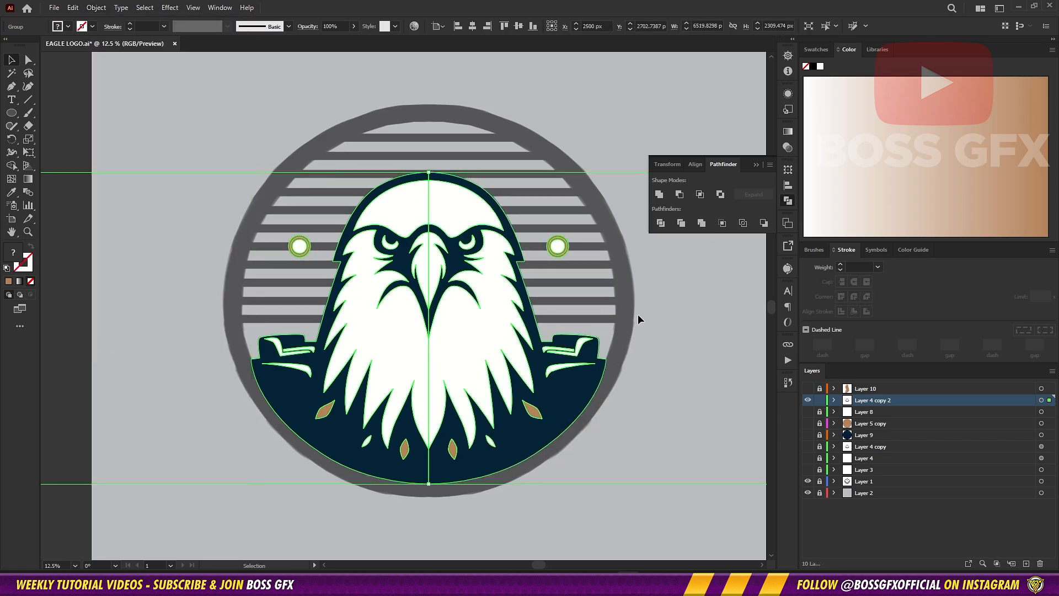
left_click(701, 222)
left_click(672, 326)
Step: Try moving the merged eagle artwork out of place, and undo the move
left_click(755, 164)
left_click_drag(473, 373, 615, 460)
key("ctrl+z")
Step: Deselect the merged artwork and show Layer 10's tan shading shape over it
left_click(637, 203)
left_click_drag(550, 308, 590, 295)
left_click_drag(619, 337, 592, 316)
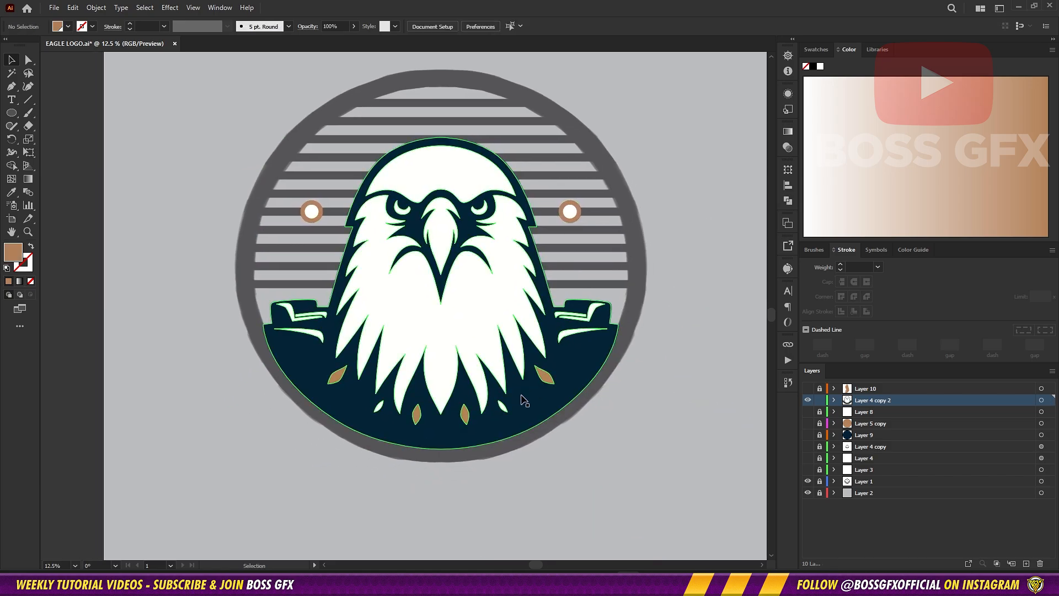
left_click(808, 388)
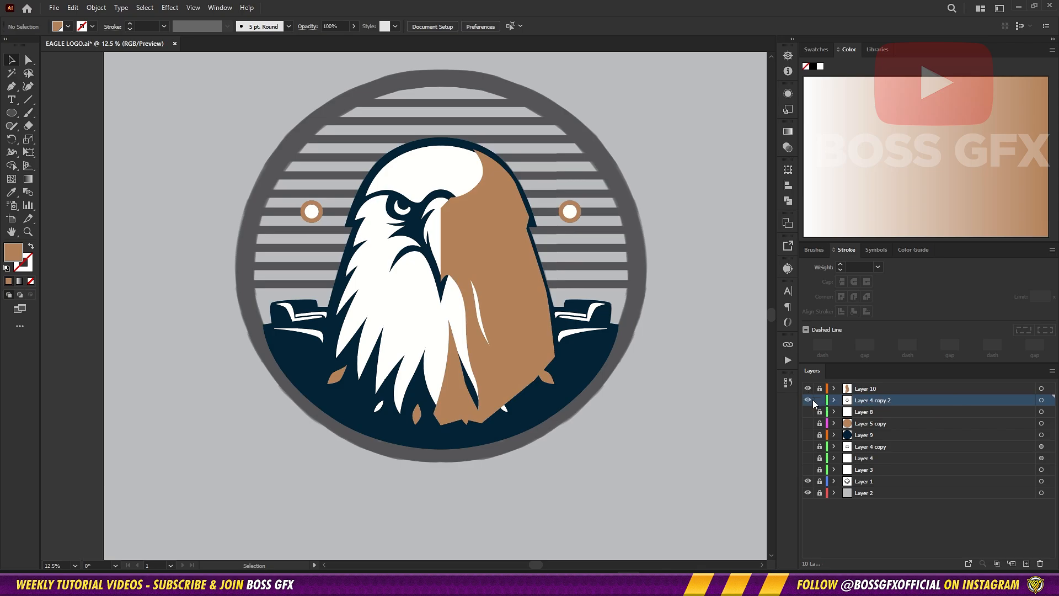
Step: With Layer 10 hidden, expand the appearance of the mirrored eagle artwork on Layer 4 copy 2 and apply Pathfinder Merge
left_click(436, 332)
left_click(517, 333)
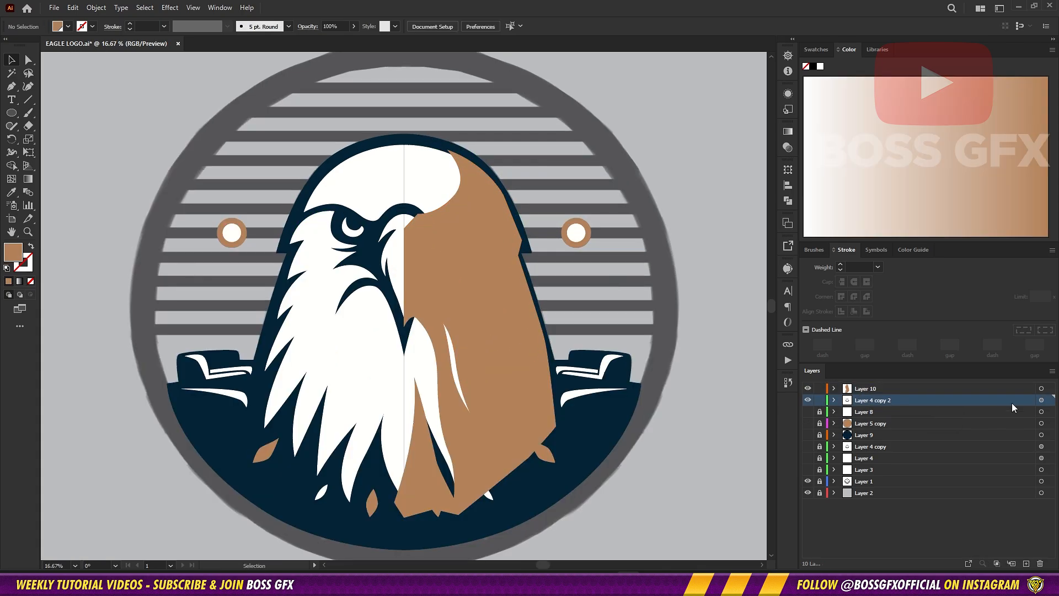
left_click(1041, 400)
left_click(807, 389)
left_click(96, 7)
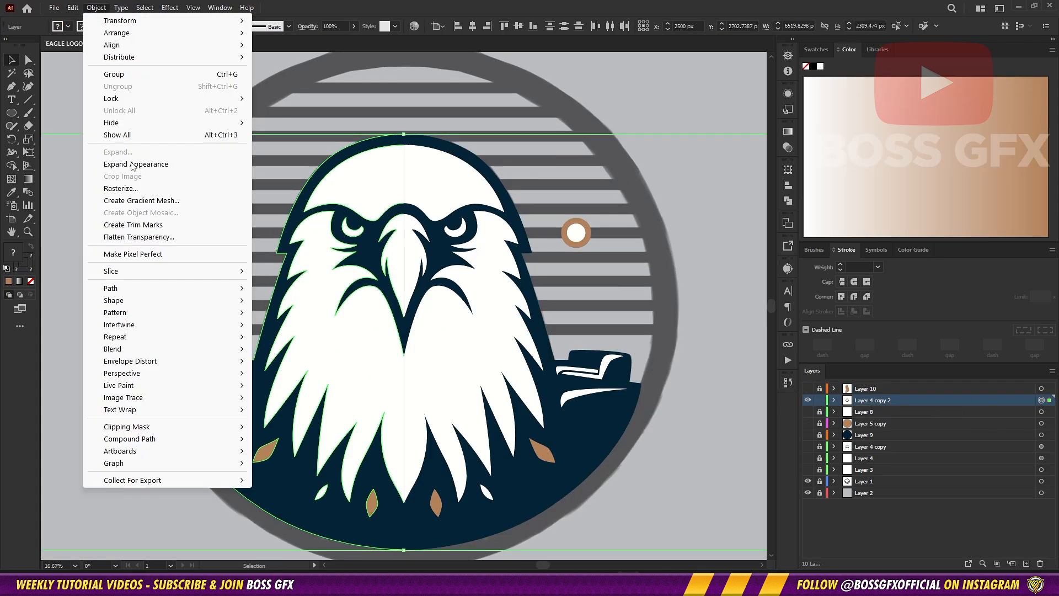
left_click(135, 164)
left_click(787, 201)
left_click(701, 223)
left_click(715, 308)
Step: Ungroup the merged eagle artwork into separately selectable shapes, undoing any trial move
left_click_drag(471, 313, 492, 413)
key("ctrl+z")
right_click(477, 312)
left_click(505, 464)
left_click(678, 437)
key("ctrl+z")
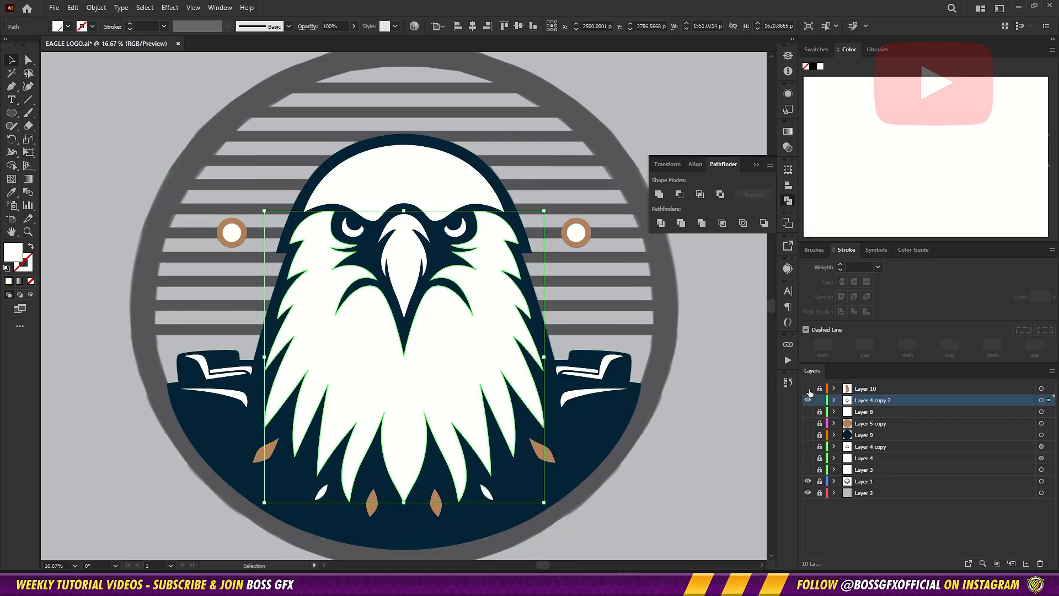
Step: Show and unlock Layer 10 and select its tan shading shape together with the eagle's white head and feather shapes
left_click(807, 388)
left_click(820, 388)
left_click(506, 392, "shift")
left_click(1040, 388, "shift")
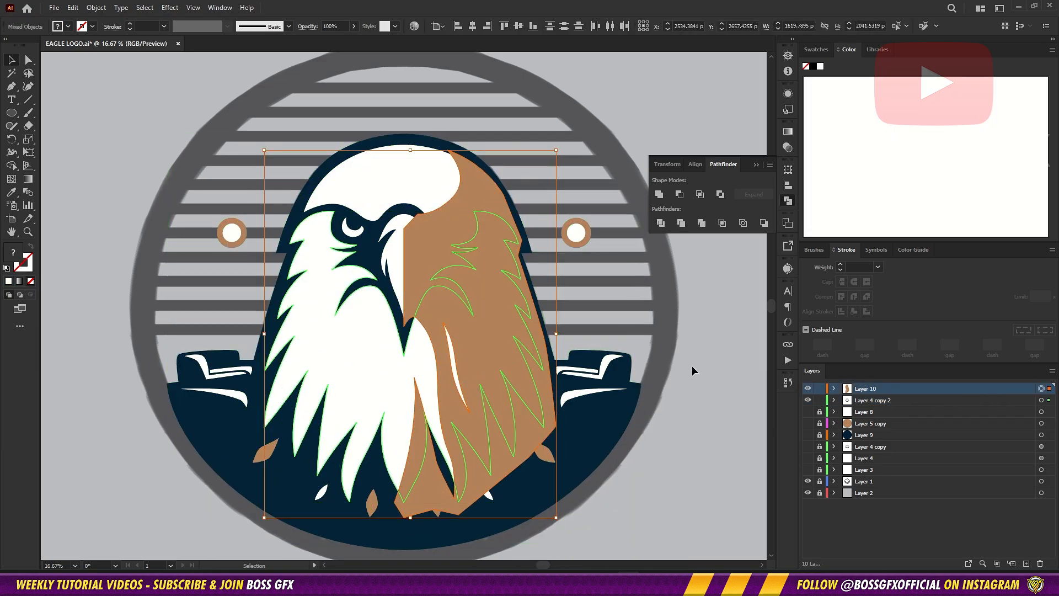
Step: Use Shape Builder to remove the parts of the tan shading that extend beyond the eagle's white areas
key("shift+m")
key("ctrl+plus")
scroll(451, 177, "up", 3)
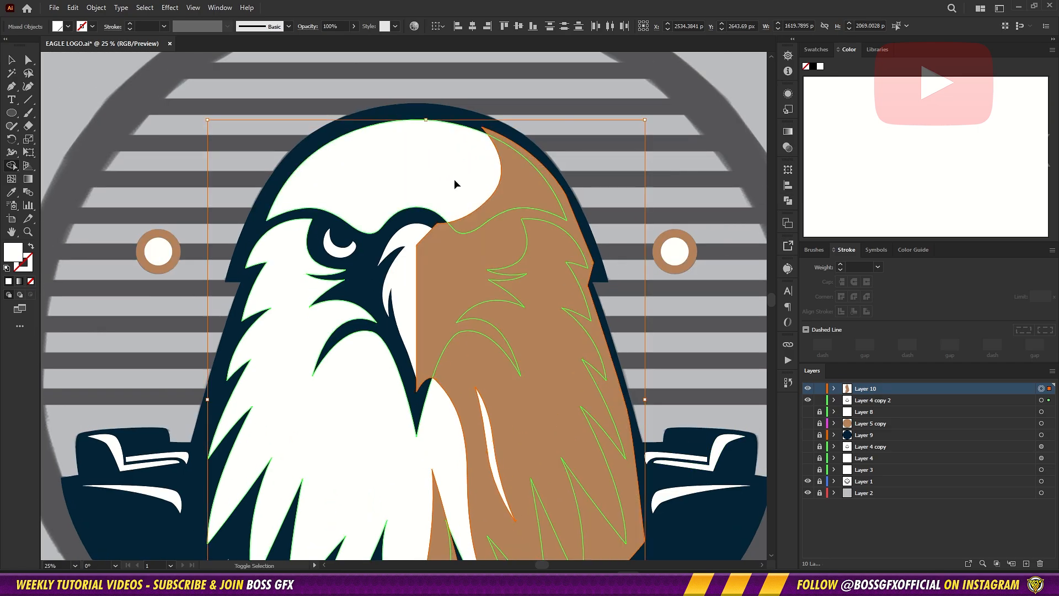
left_click(480, 288, "alt")
scroll(650, 499, "down", 5)
scroll(651, 499, "up", 1)
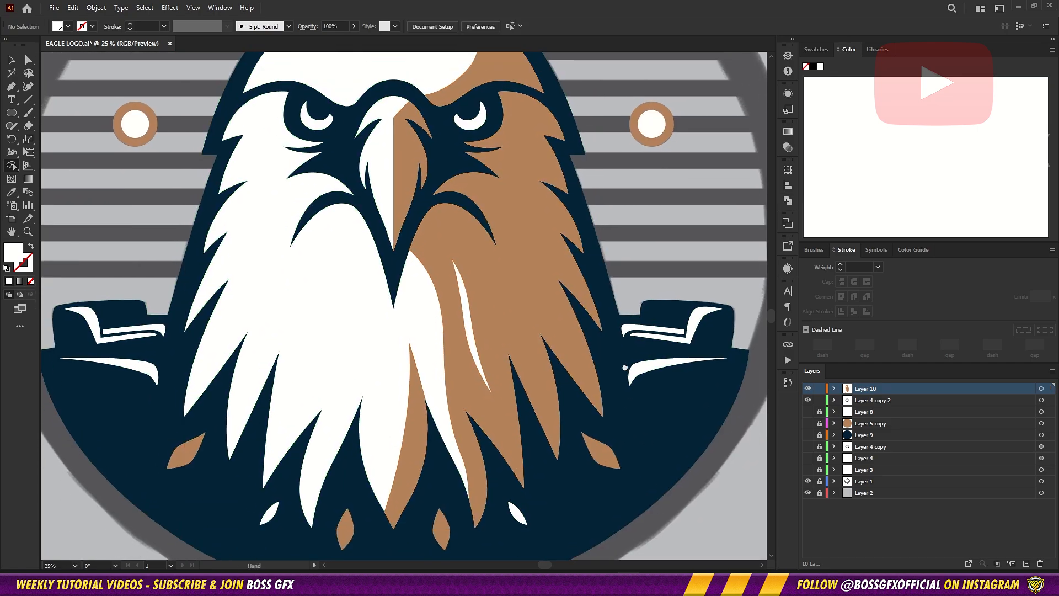
key("ctrl+z")
key("ctrl+shift+z")
left_click_drag(570, 473, 574, 558)
left_click_drag(631, 294, 662, 307)
Step: Select the trimmed tan shading shape, try moving it aside, and undo the move
key("v")
left_click(518, 138)
right_click(518, 137)
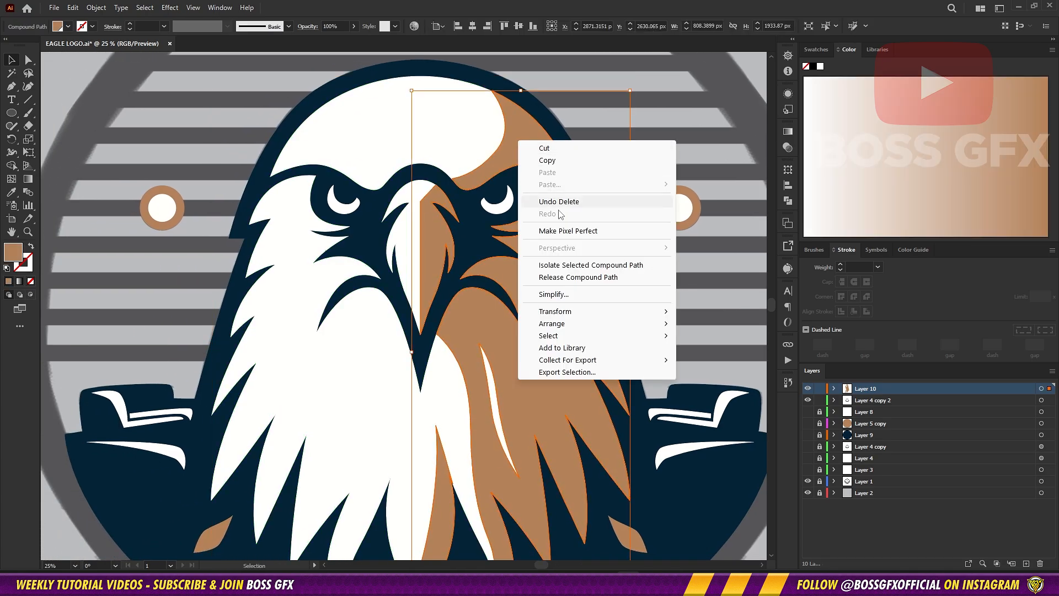
key("Escape")
right_click(543, 257)
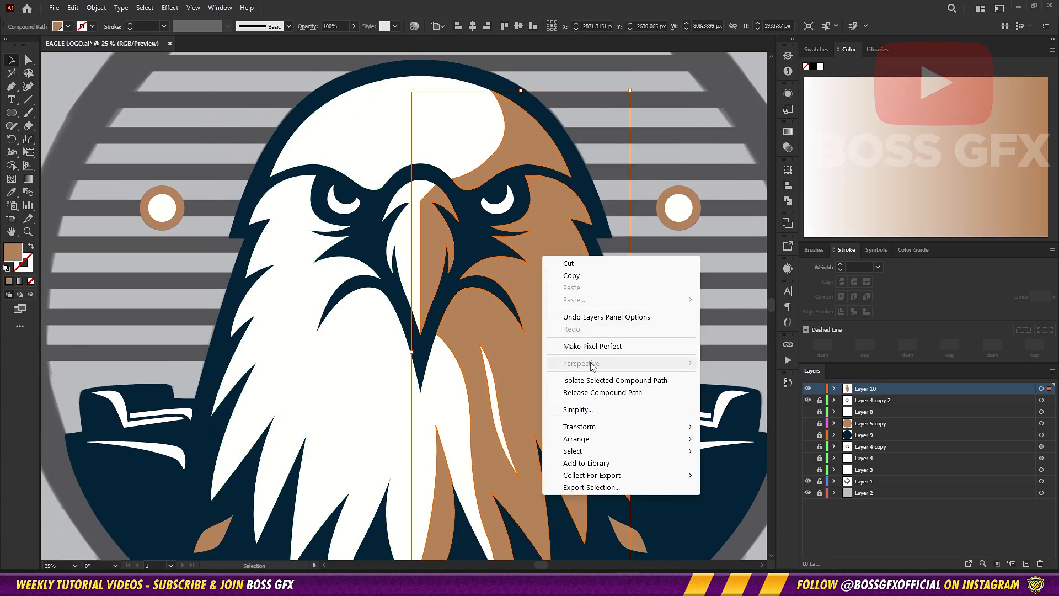
left_click(75, 10)
left_click(572, 306)
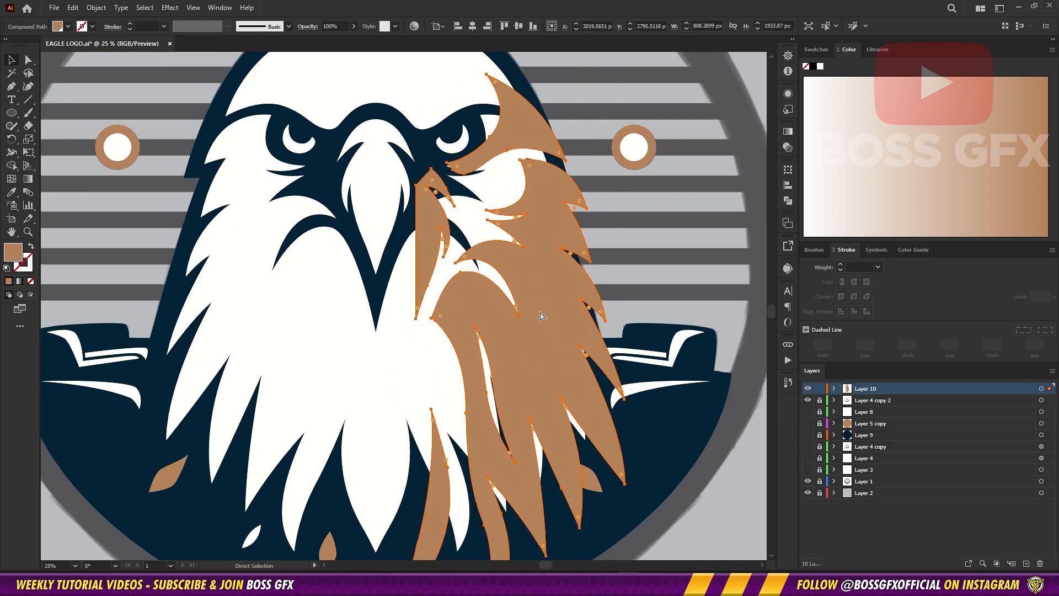
key("ctrl+z")
right_click(506, 265)
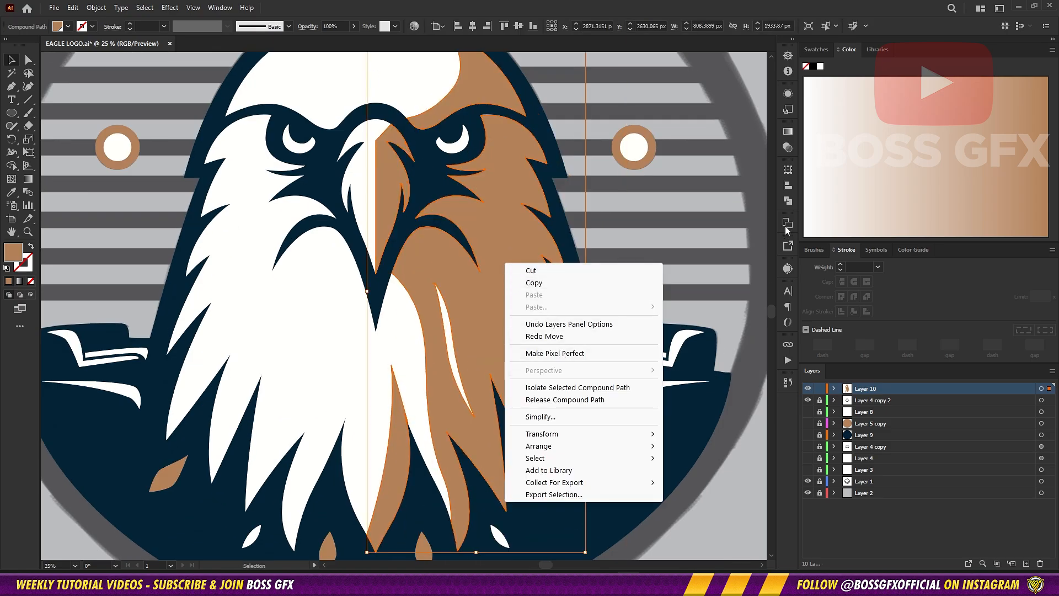
left_click(669, 266)
left_click(787, 201)
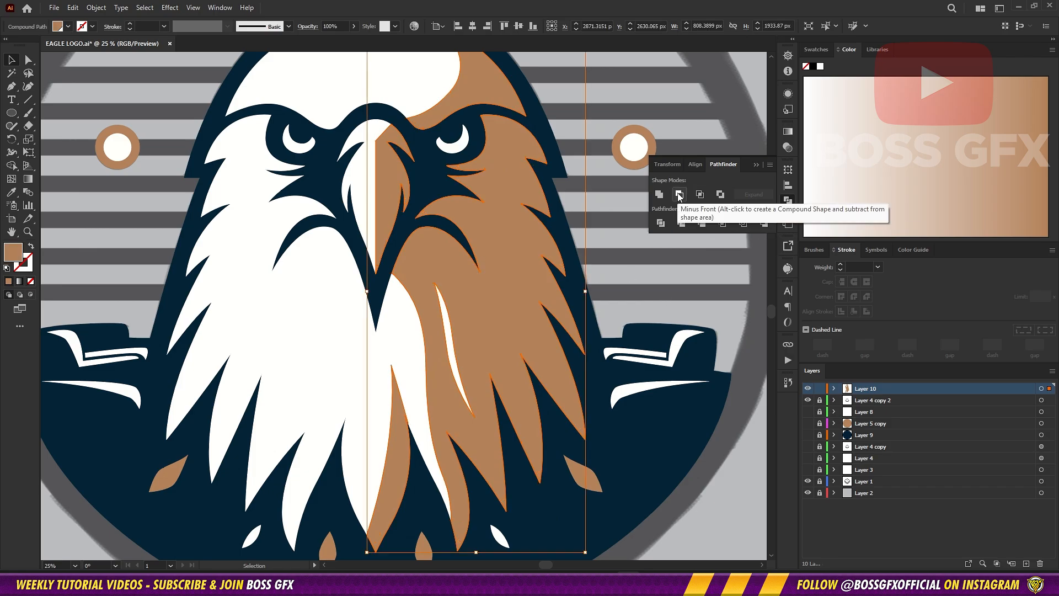
left_click(756, 164)
Step: Fill the trimmed shading shape with the light beige swatch and deselect it
left_click(815, 49)
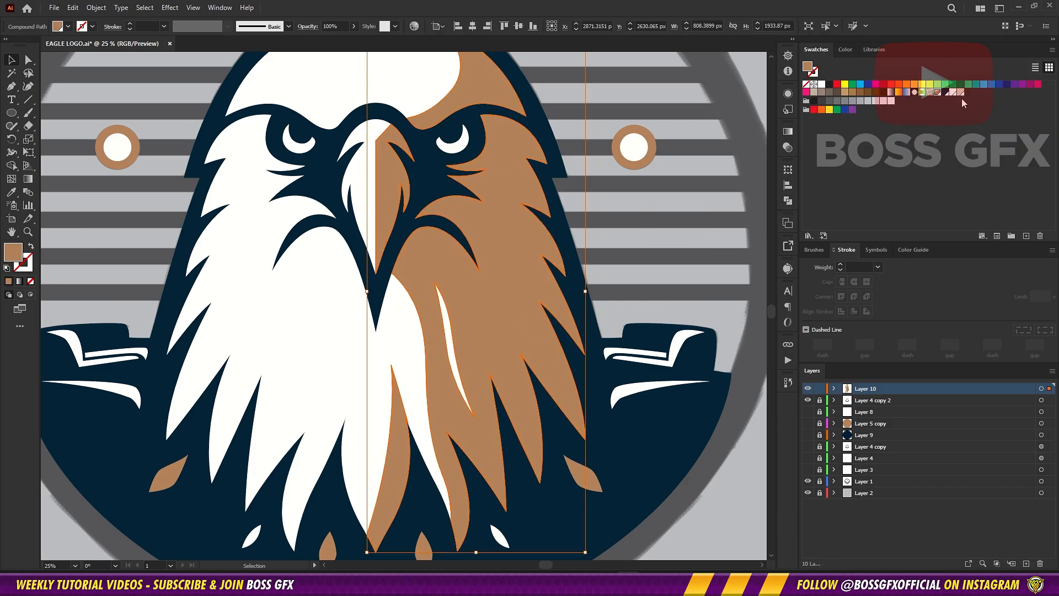
left_click(961, 94)
left_click(621, 167)
left_click_drag(621, 167, 656, 260)
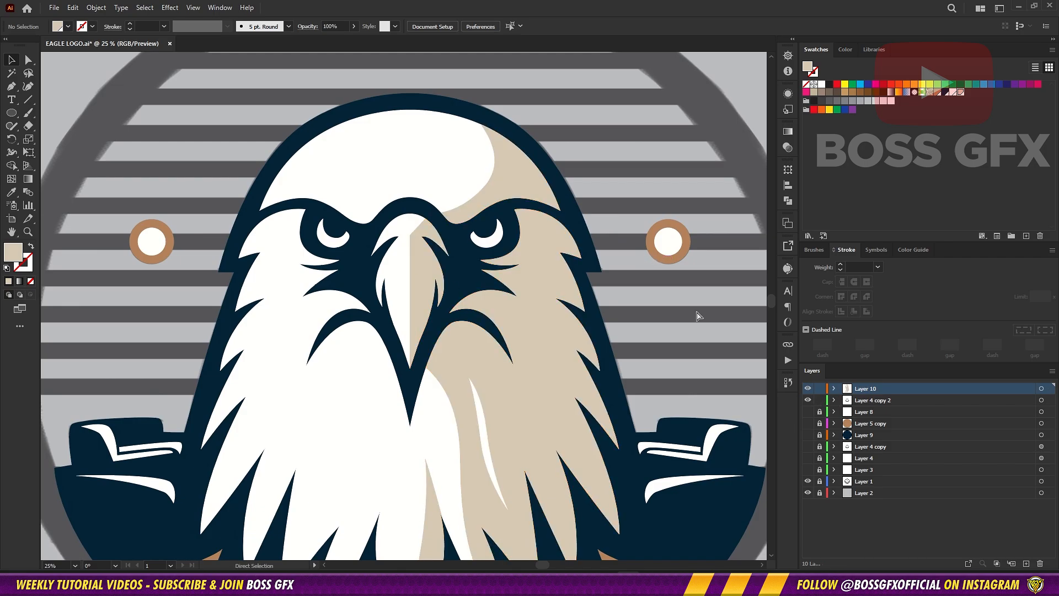
key("ctrl+minus")
key("ctrl+minus")
left_click(432, 306)
left_click(441, 252, "shift")
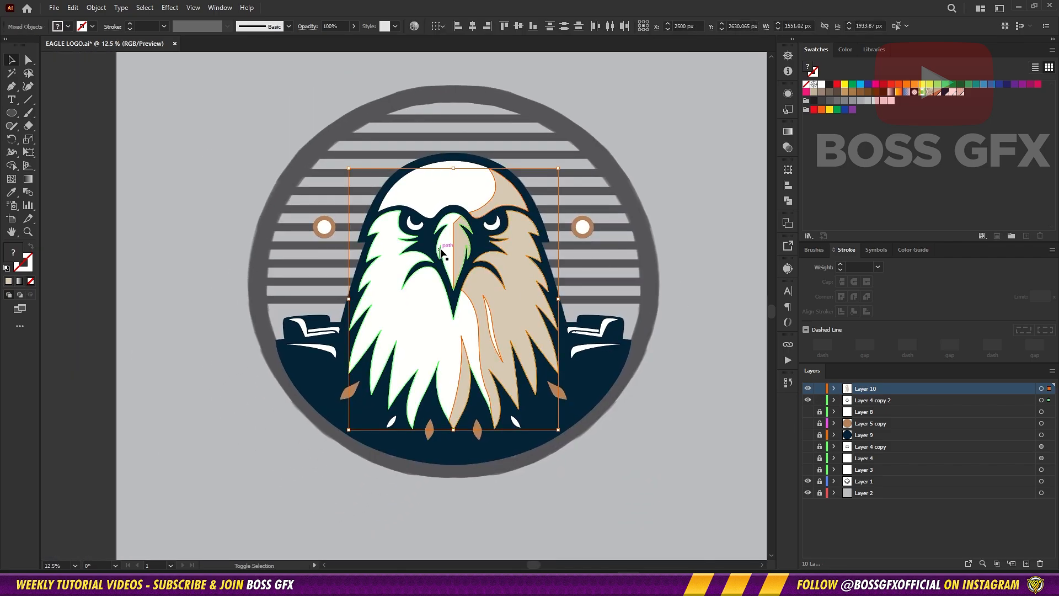
right_click(447, 189)
key("Escape")
left_click(72, 7)
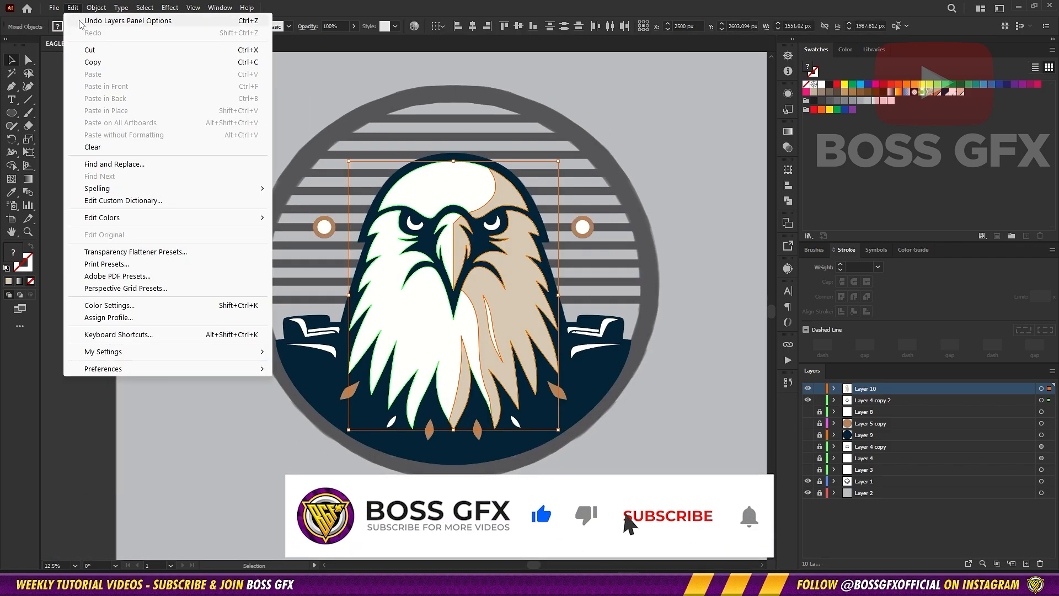
key("Escape")
Step: Select all the unlocked eagle artwork with its beige shading, merge it with Pathfinder Merge, and deselect it
key("ctrl+a")
left_click(72, 8)
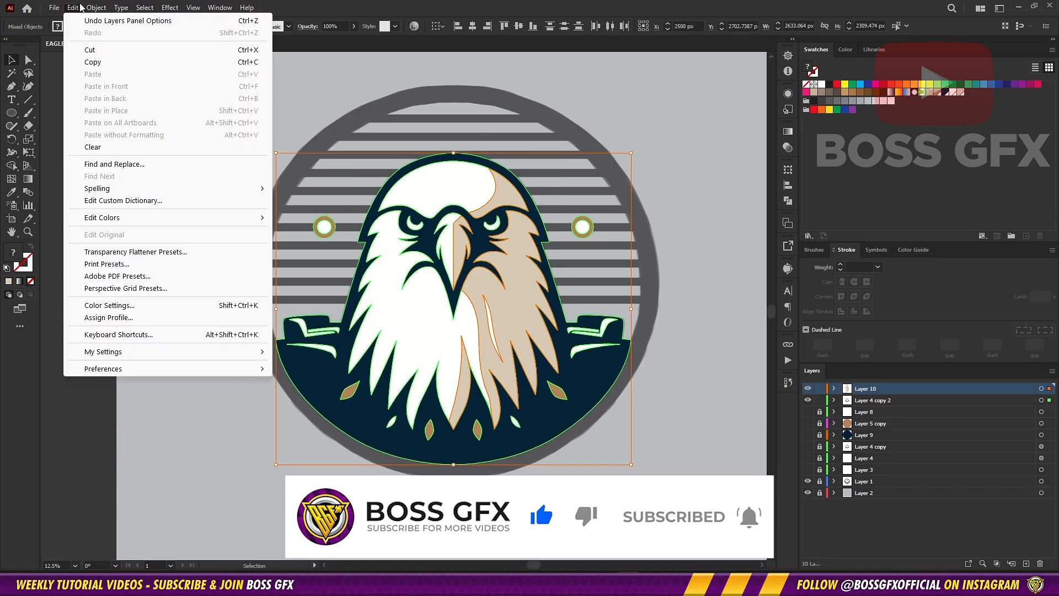
key("Escape")
left_click(787, 200)
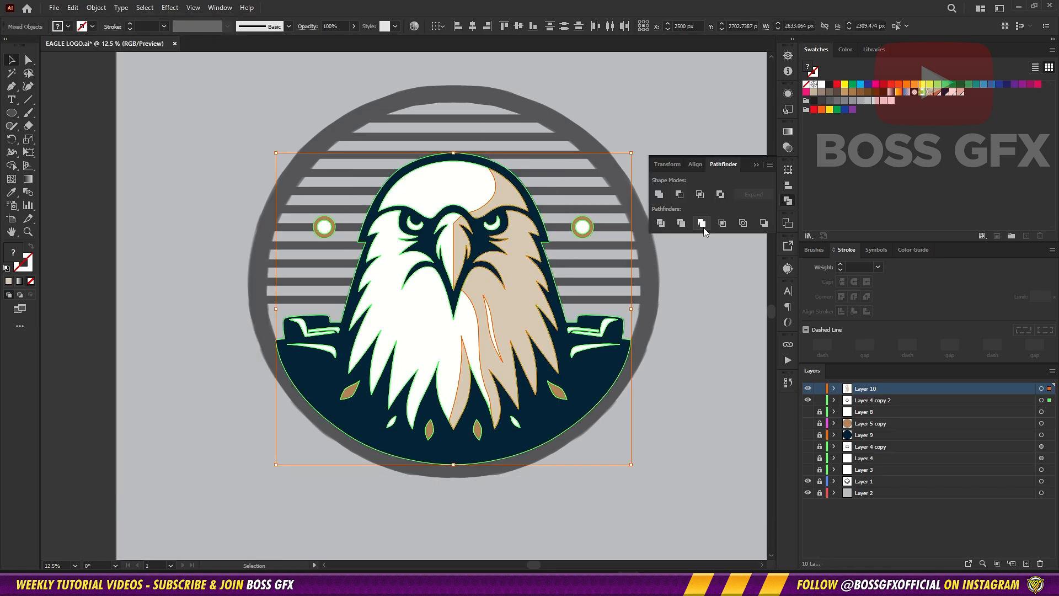
left_click(681, 287)
Step: Check the contents of Layer 10 and Layer 4 copy 2 by toggling their visibility, and leave Layer 4 copy 2 hidden and locked
left_click_drag(807, 388, 808, 400)
left_click(808, 388)
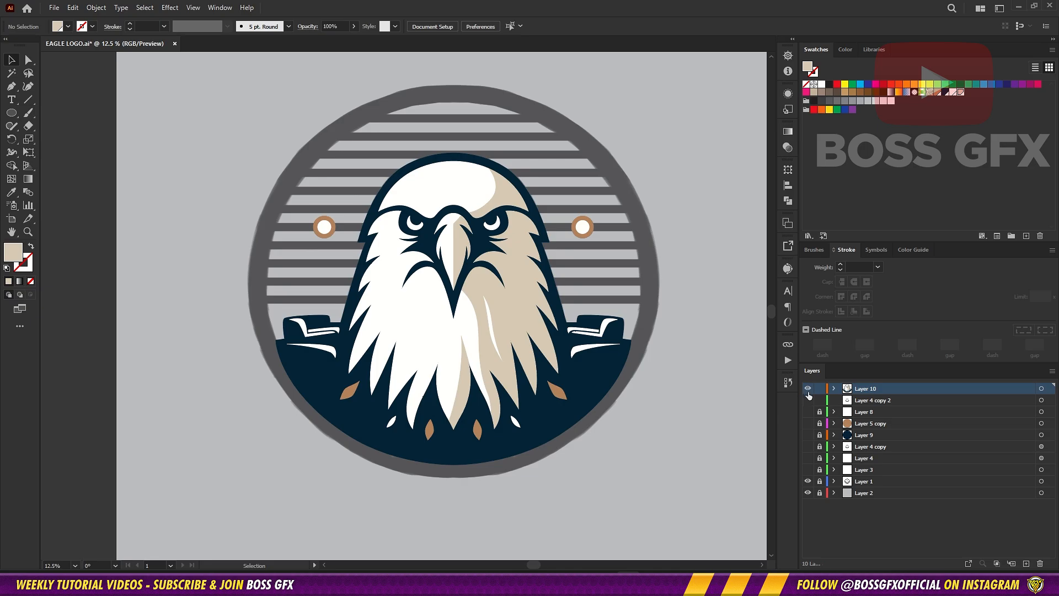
left_click(807, 398)
left_click(807, 398)
left_click(819, 400)
Step: Ungroup the merged artwork, fill the shaded right half of the beak with the tan swatch, and deselect it
left_click(515, 294)
right_click(515, 294)
left_click(567, 430)
left_click(458, 239)
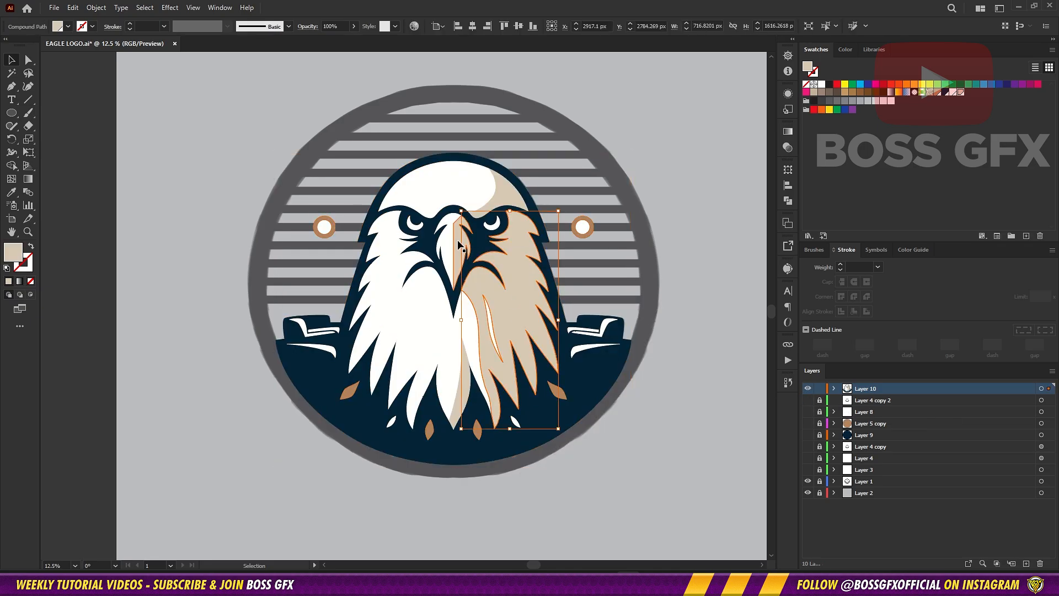
left_click(458, 240)
left_click(937, 93)
left_click(726, 147)
Step: Show Layer 5 copy, Layer 9 and Layer 8 to display the badge's background, ring and stripes
left_click(807, 423)
left_click(807, 435)
left_click(807, 411)
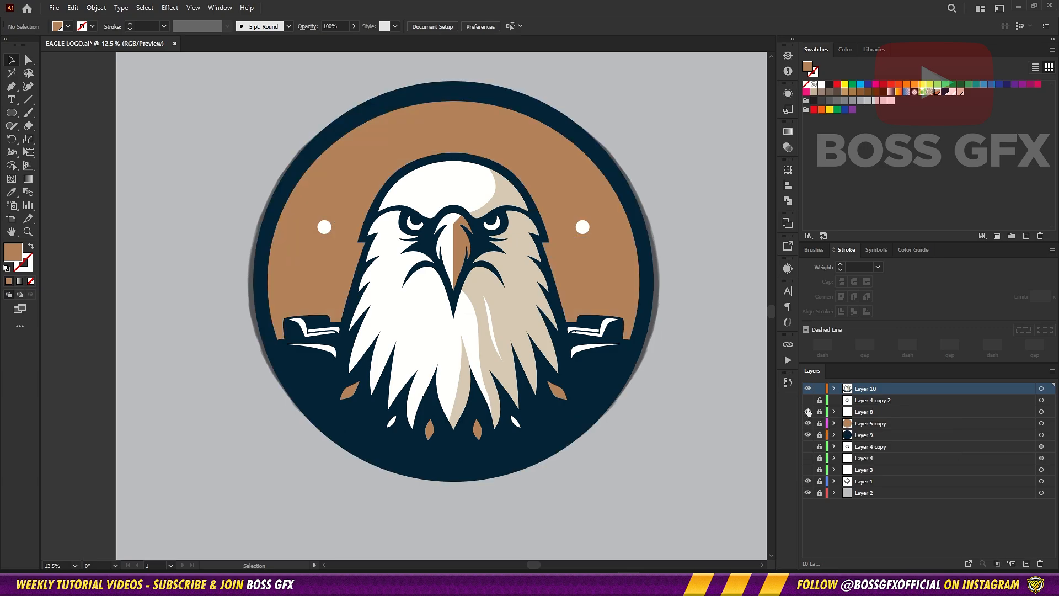
left_click_drag(719, 375, 649, 380)
Step: Delete Layer 4 copy 2 and hide Layer 1
left_click(881, 400)
left_click(1039, 562)
left_click(808, 470)
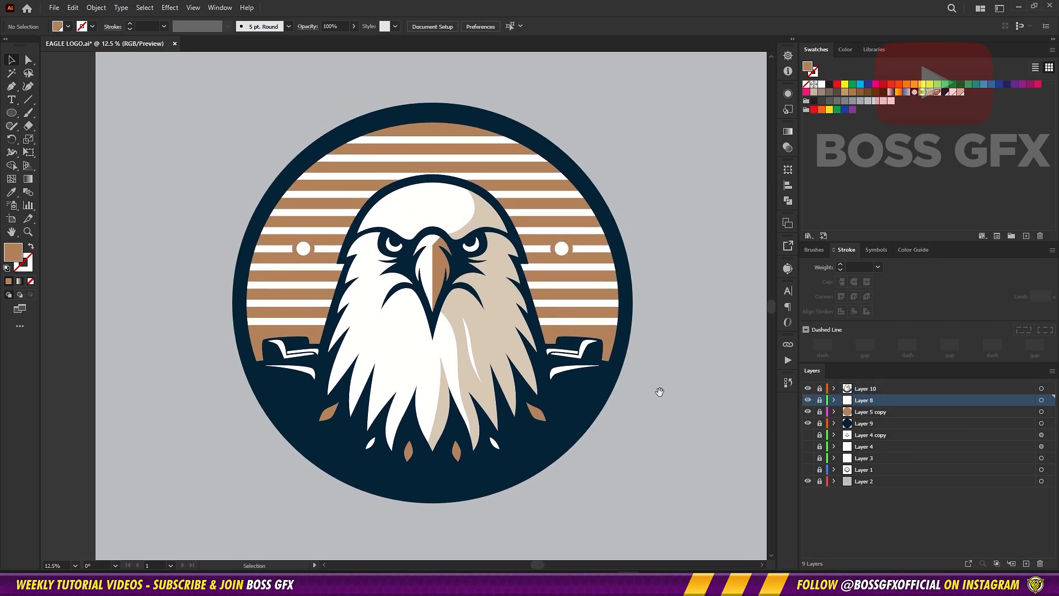
key("ctrl+minus")
key("ctrl+minus")
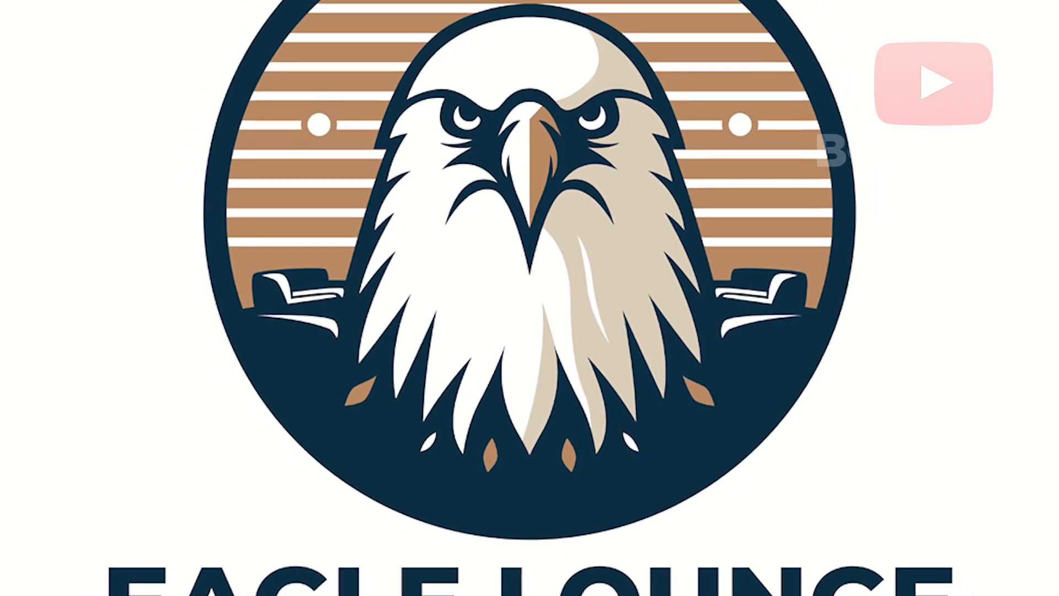